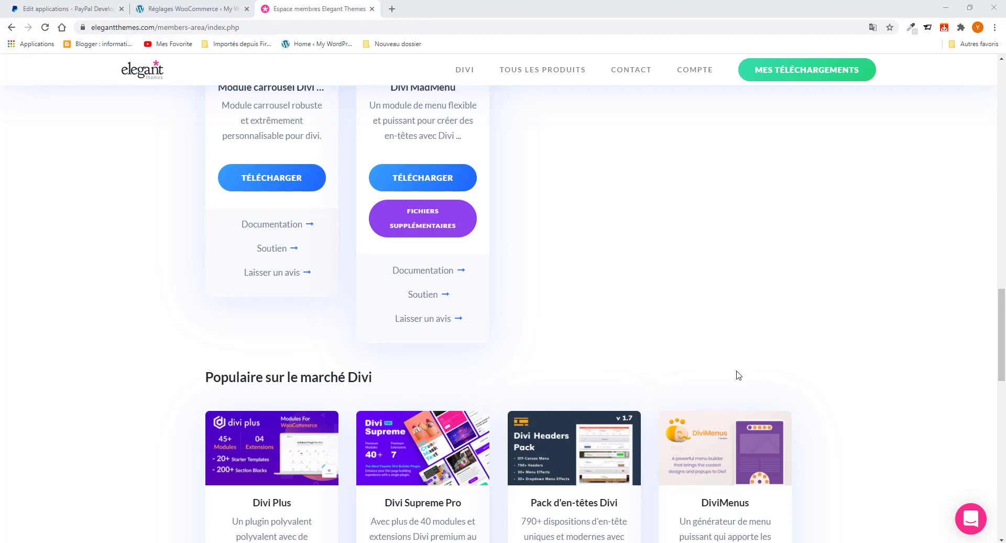
Step: Switch to the wpcraque site and open its WordPress administration dashboard
scroll(738, 375, "down", 6)
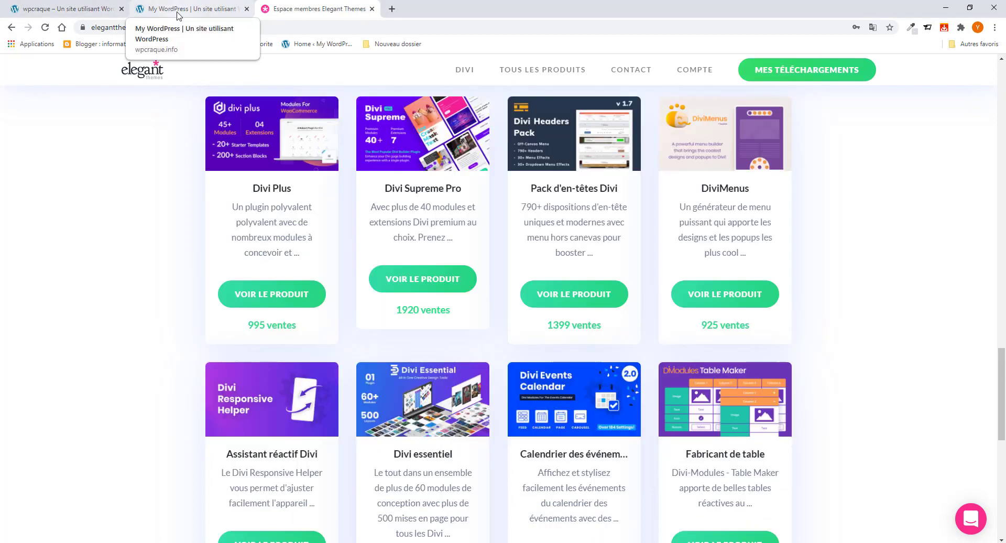
left_click(68, 9)
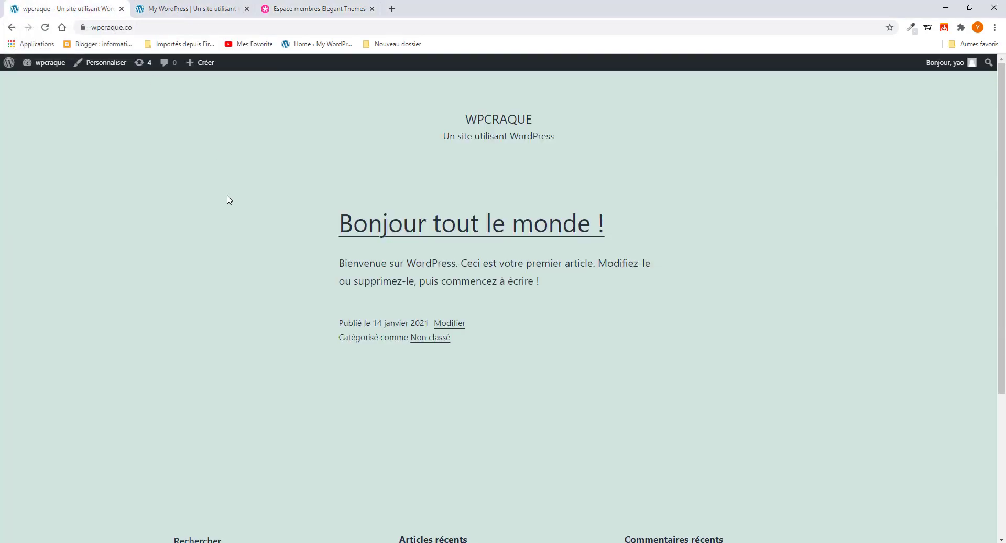
left_click(223, 27)
left_click(224, 28)
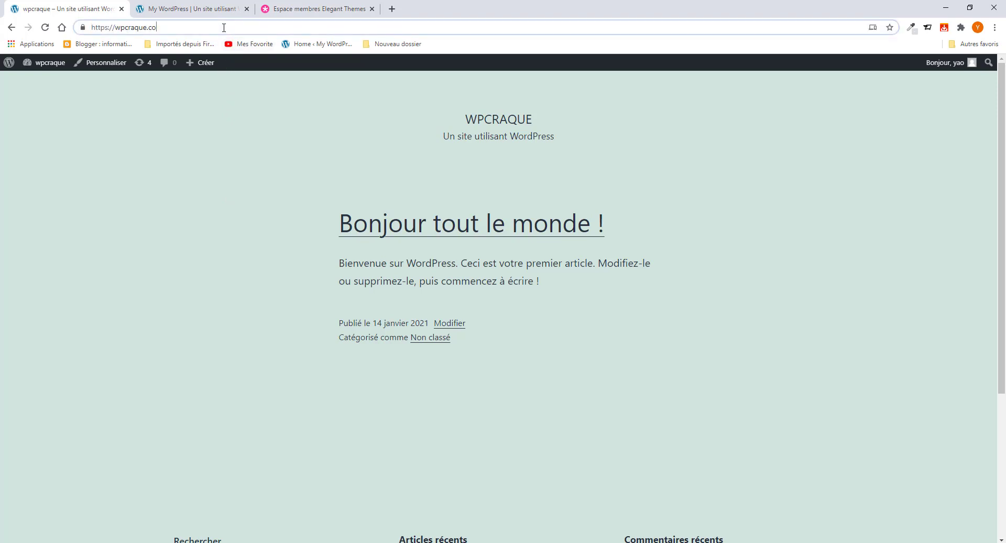
left_click(41, 83)
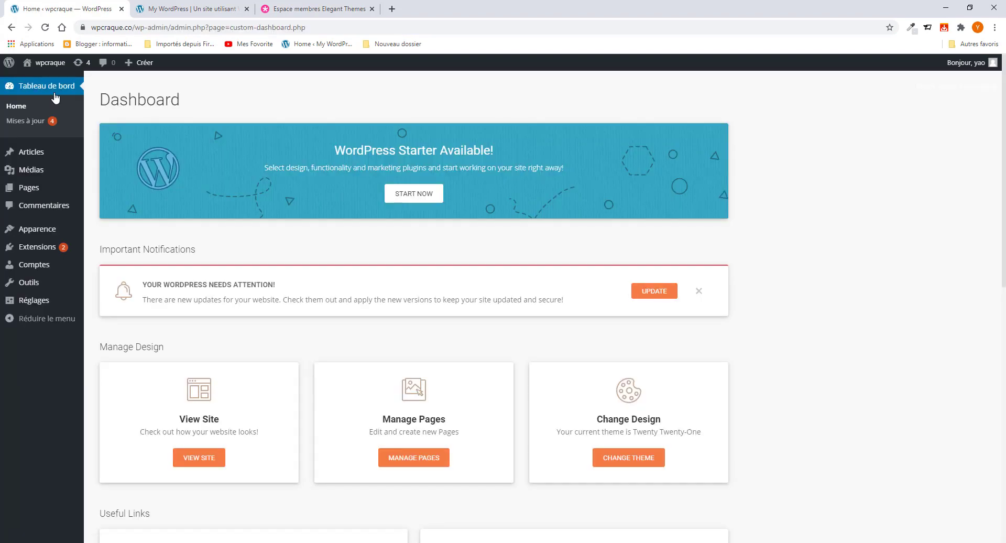
Step: Activate the installed Divi theme for the site
mouse_move(24, 237)
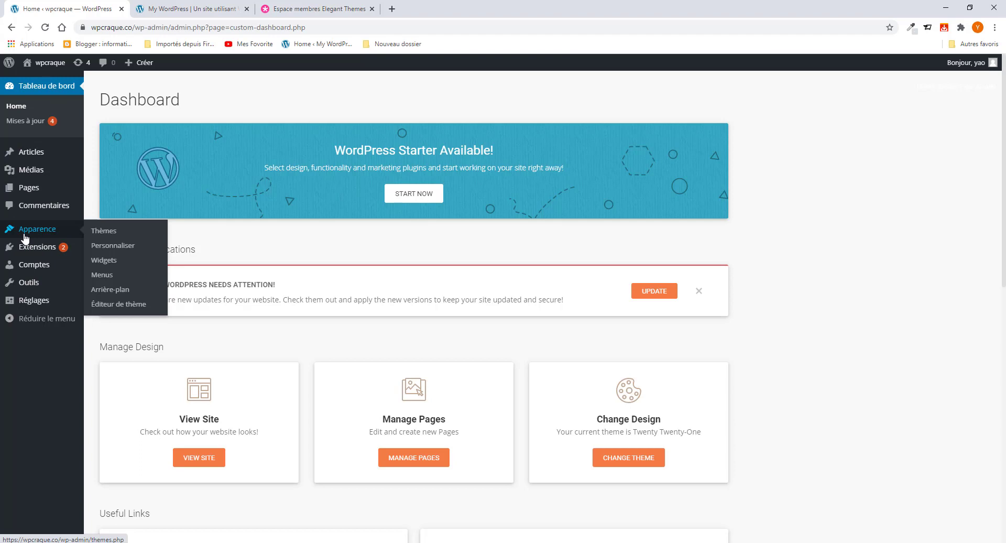
left_click(109, 235)
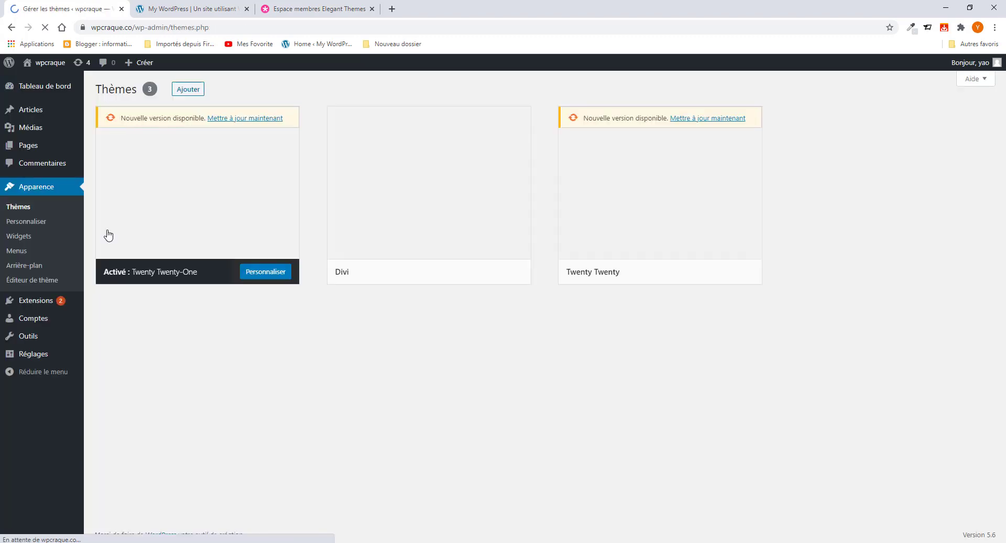
mouse_move(413, 146)
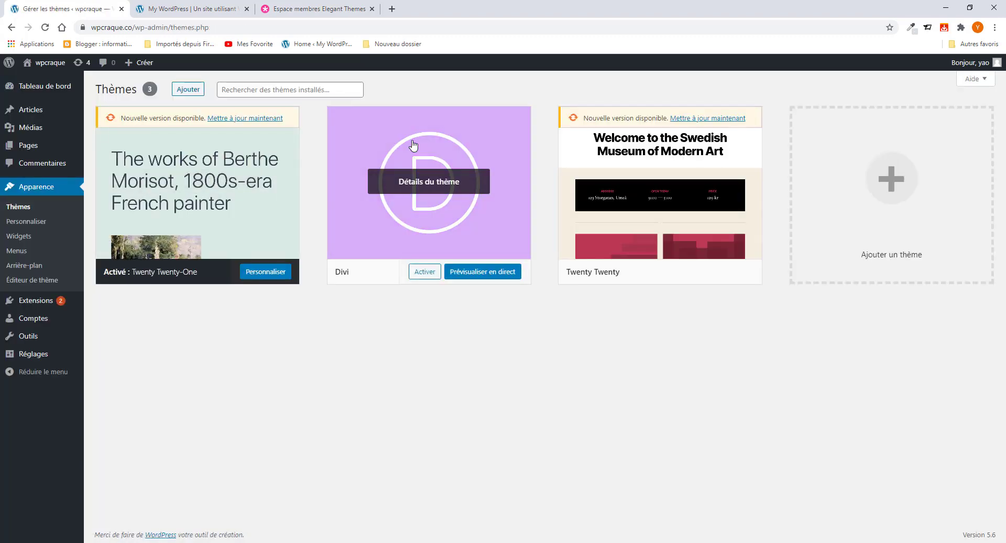
left_click(425, 274)
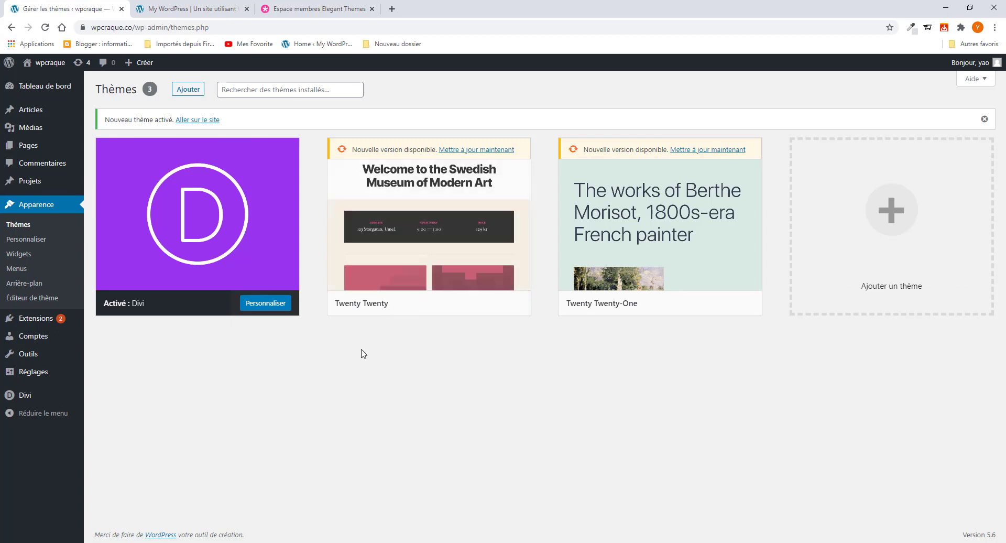
mouse_move(76, 315)
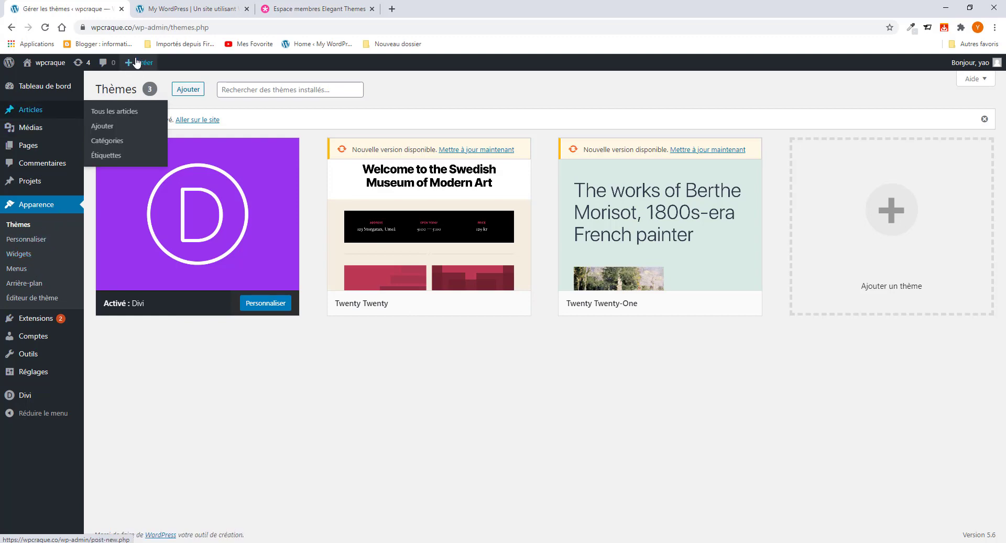
left_click_drag(135, 27, 215, 23)
key("BackSpace")
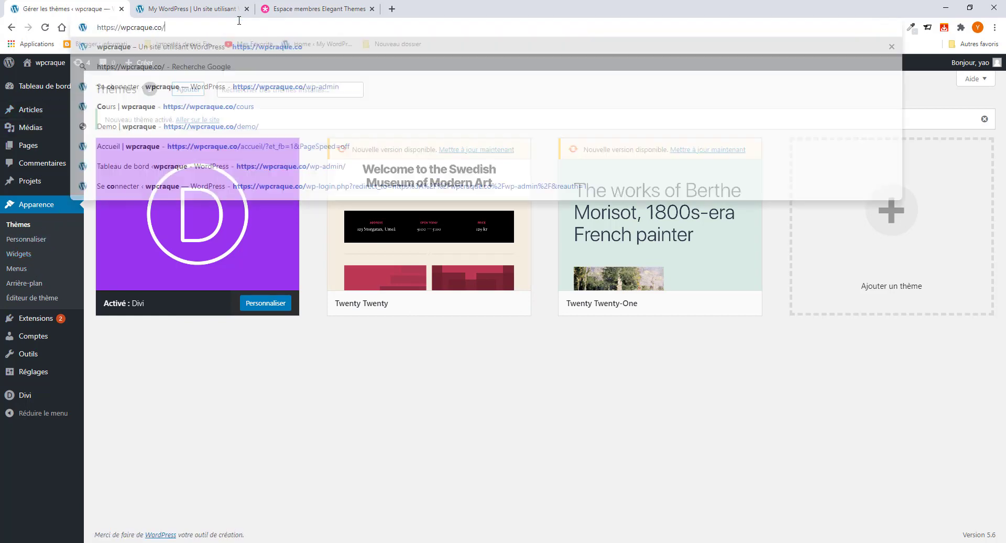
key("Return")
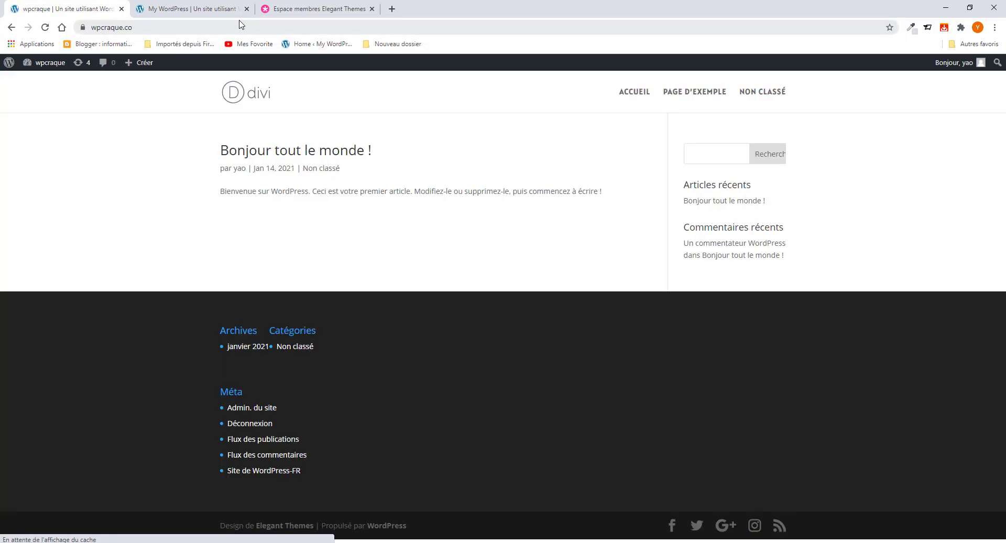
Step: Return to the site's dashboard and open the page for adding a new extension from the installed extensions list
mouse_move(34, 67)
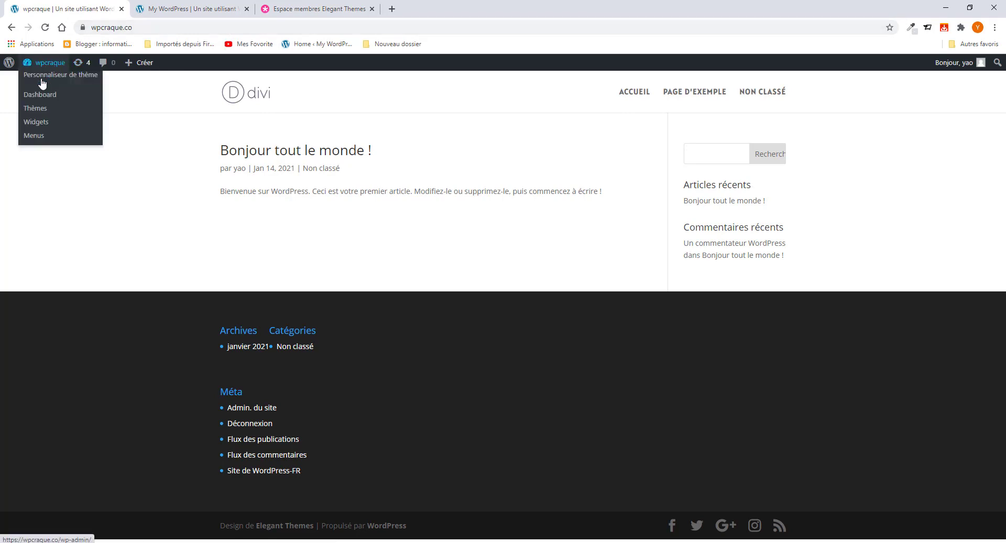
left_click(38, 67)
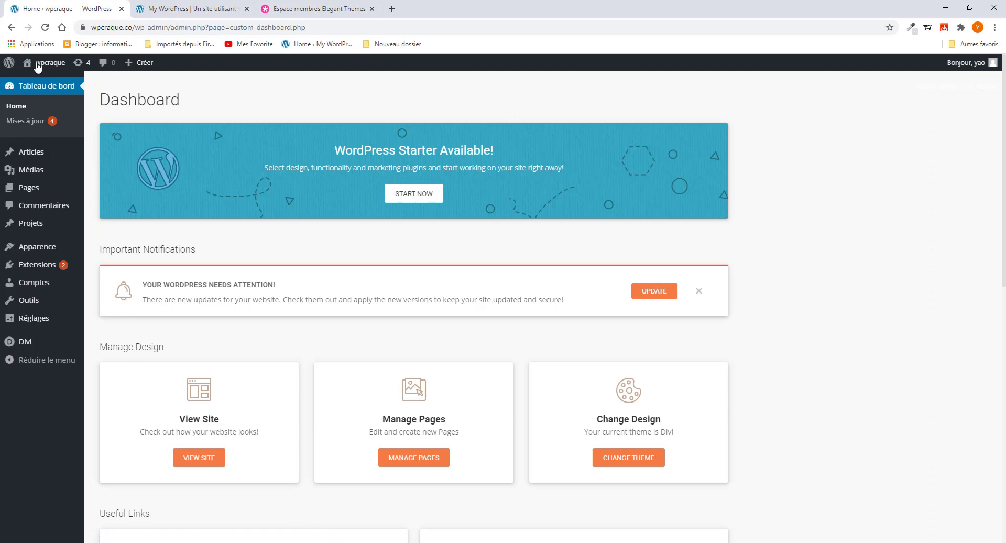
mouse_move(66, 250)
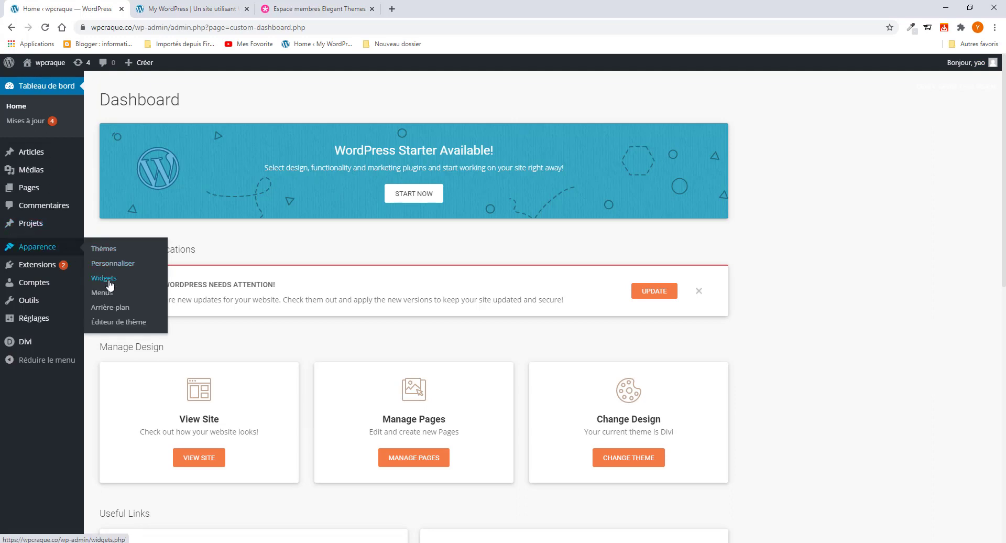
mouse_move(51, 274)
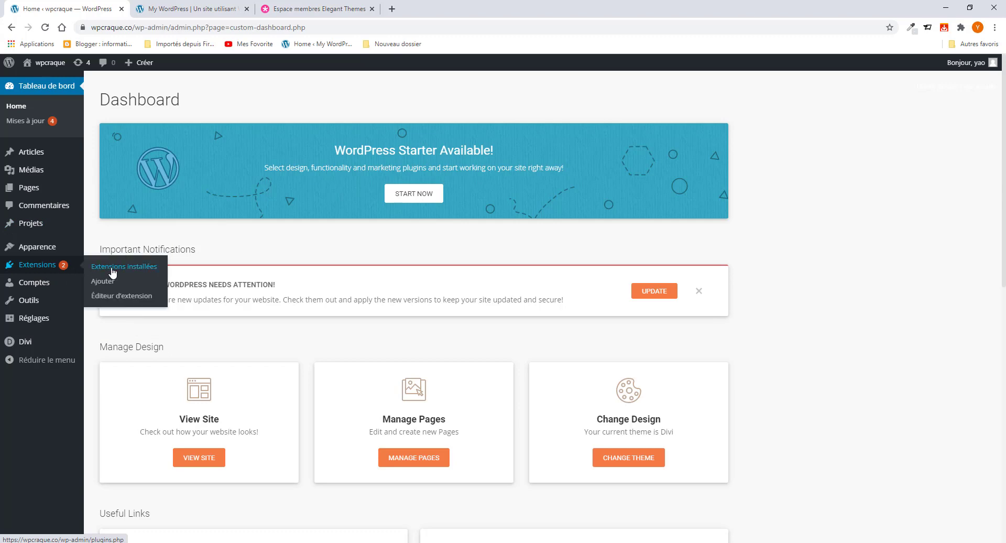
left_click(112, 272)
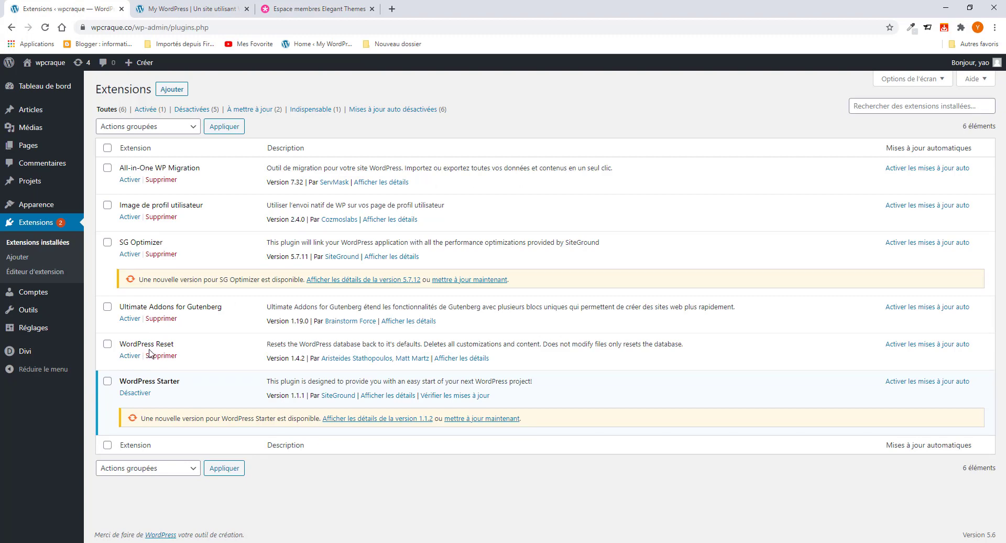
left_click(167, 90)
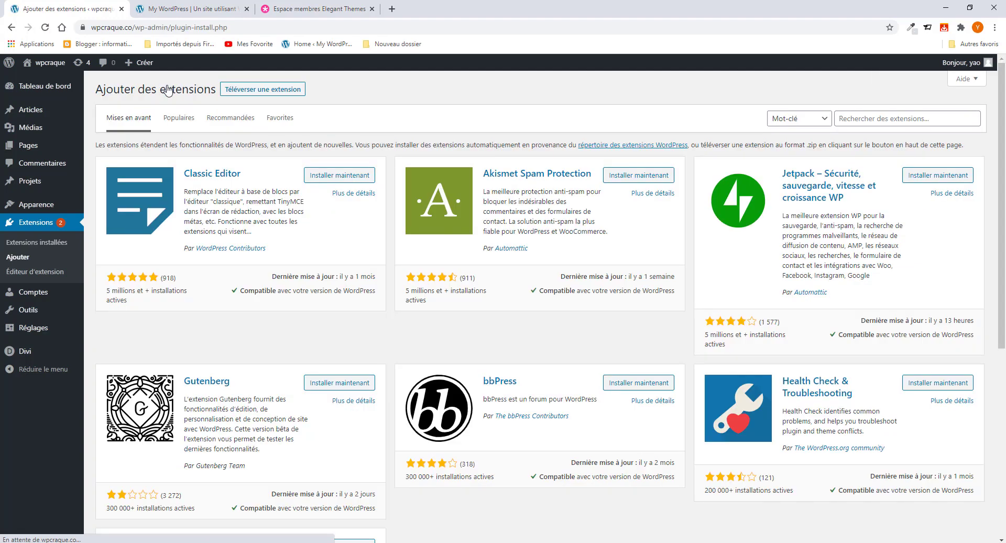
Step: Search the extension catalogue for woocommerce, and install and activate the WooCommerce extension
left_click(873, 120)
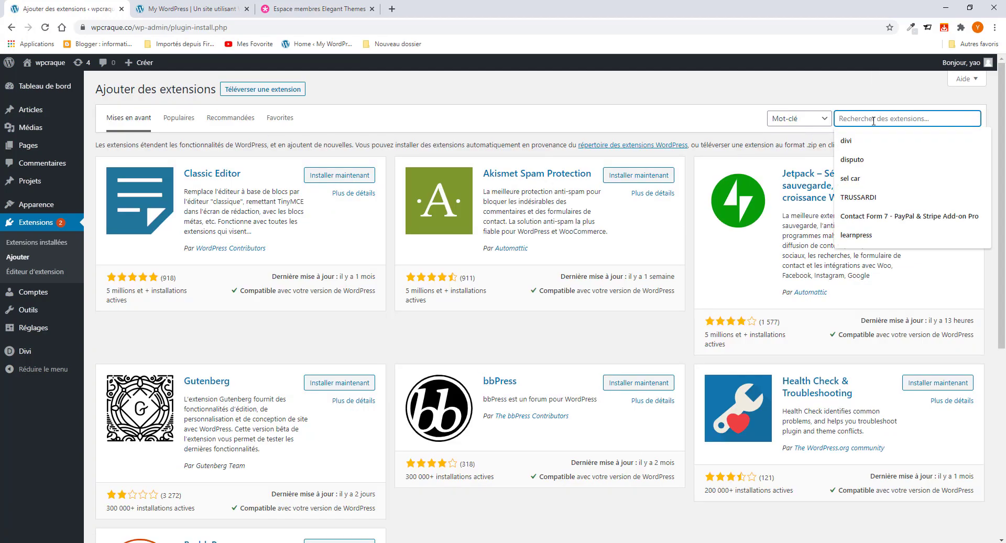
type("wooco")
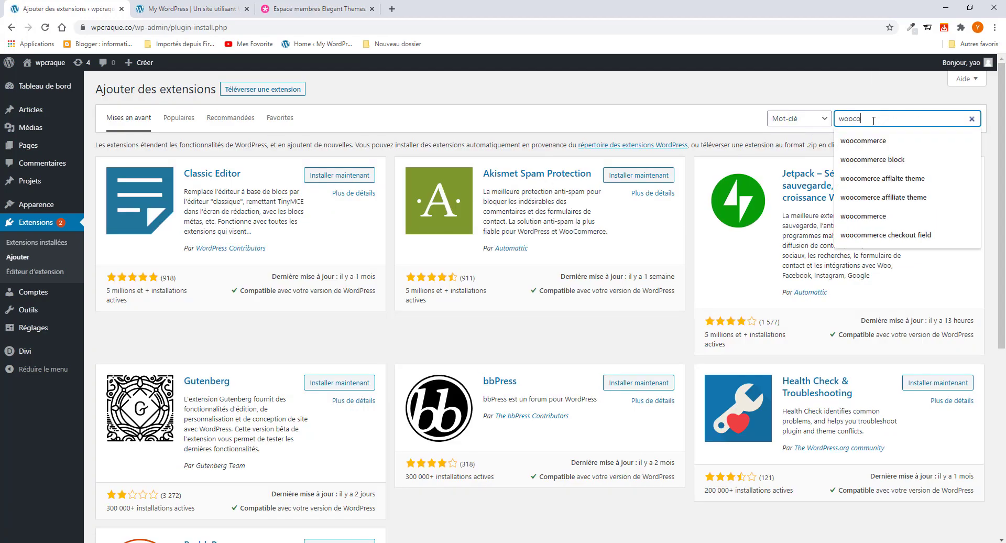
key("Return")
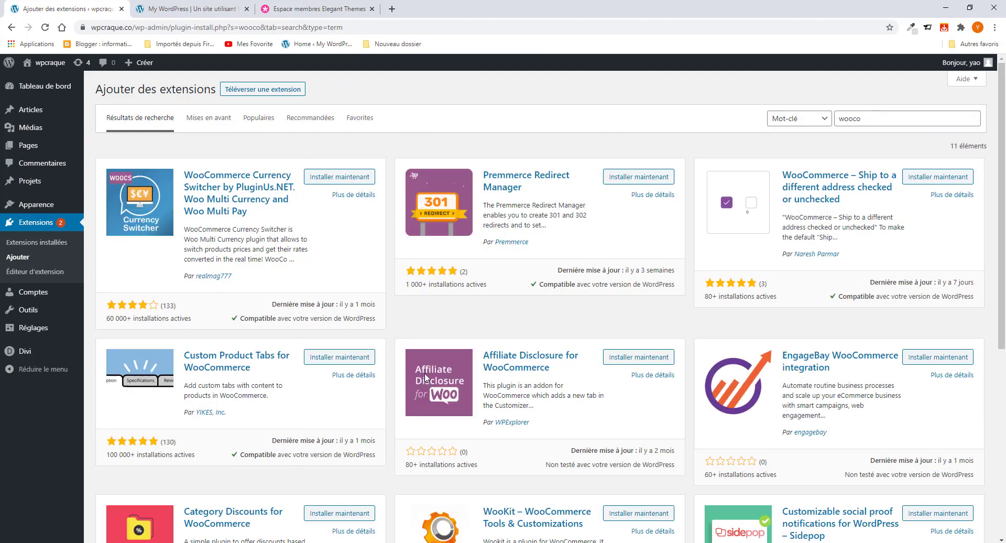
left_click(866, 115)
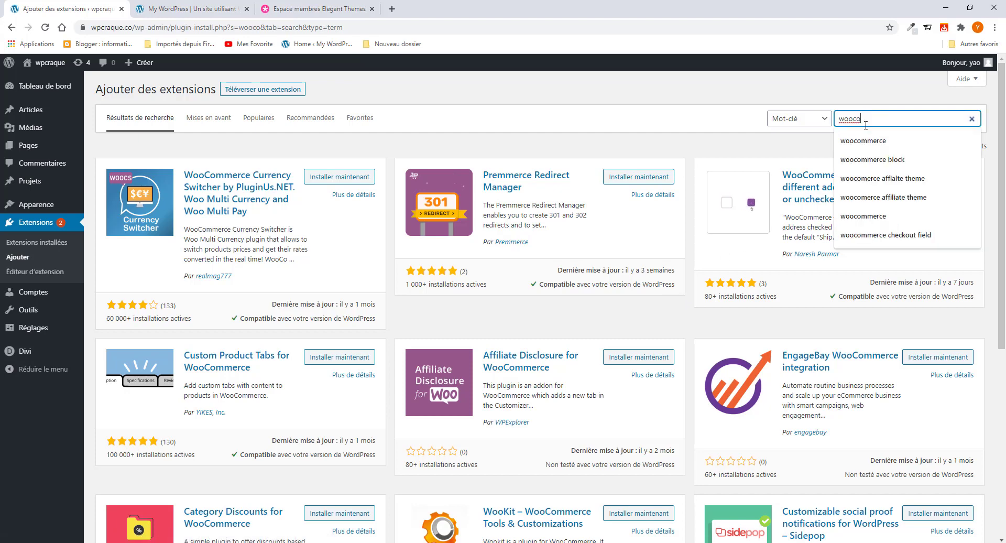
left_click(872, 147)
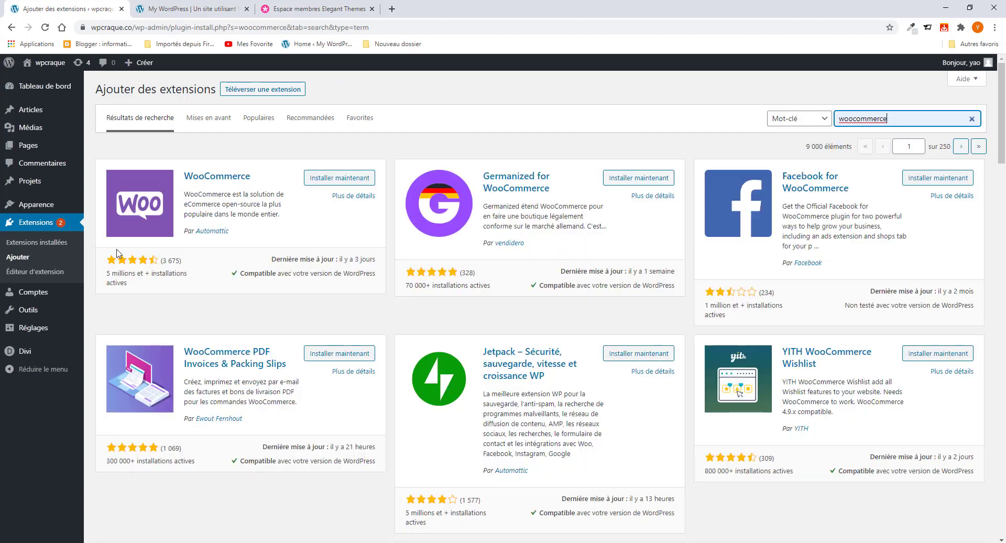
left_click(333, 179)
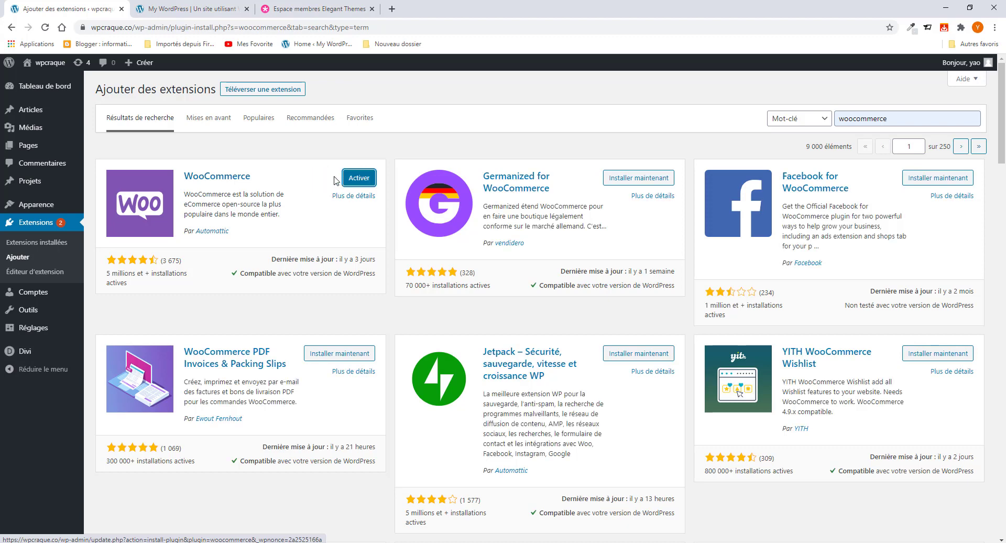
left_click(351, 180)
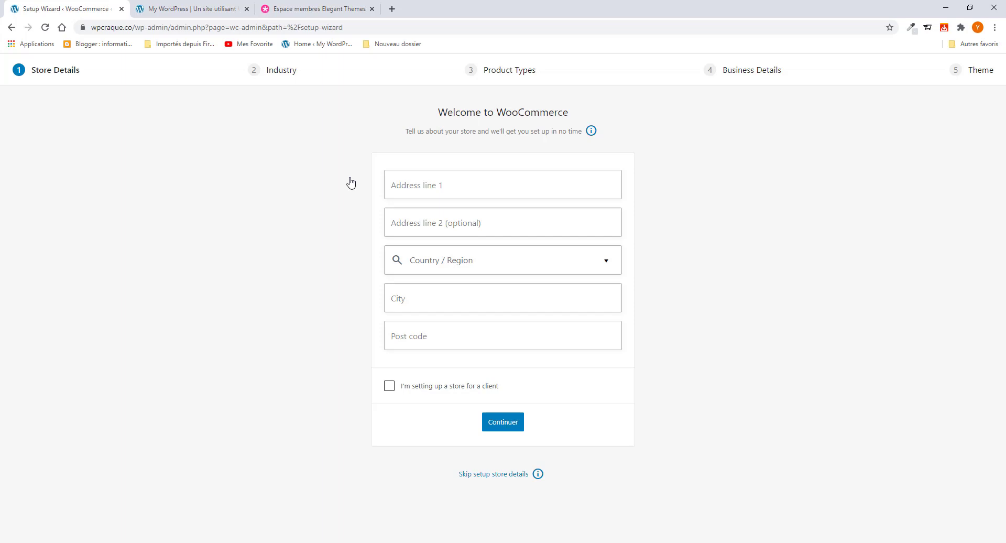
Step: Fill in the store's first address line from a saved address, leaving the optional second line empty
left_click(461, 186)
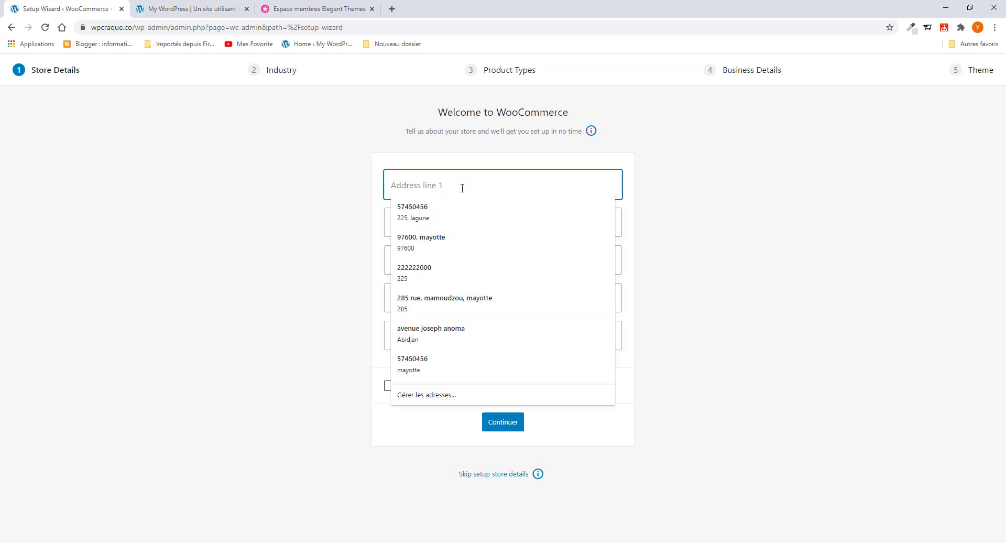
left_click(366, 195)
left_click(413, 184)
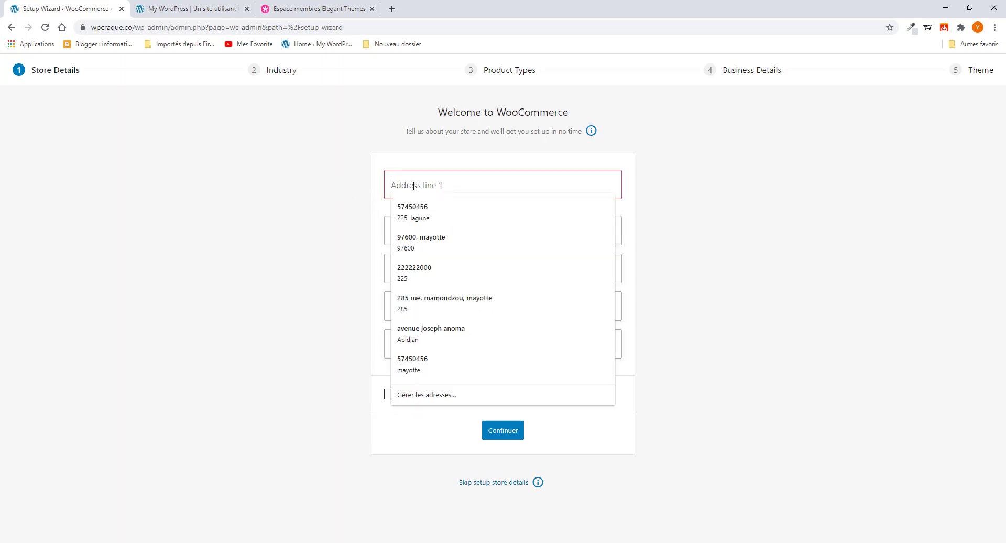
left_click(414, 208)
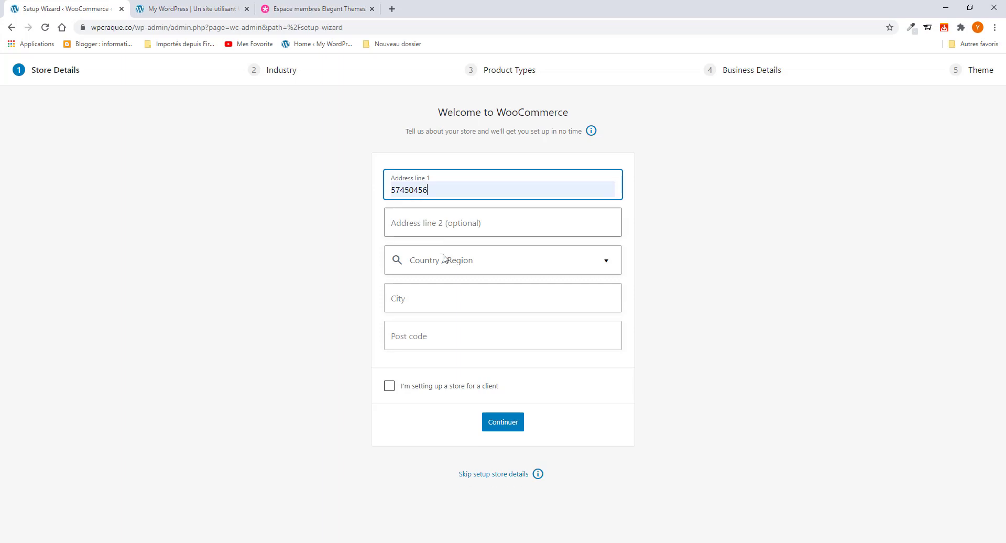
left_click(442, 224)
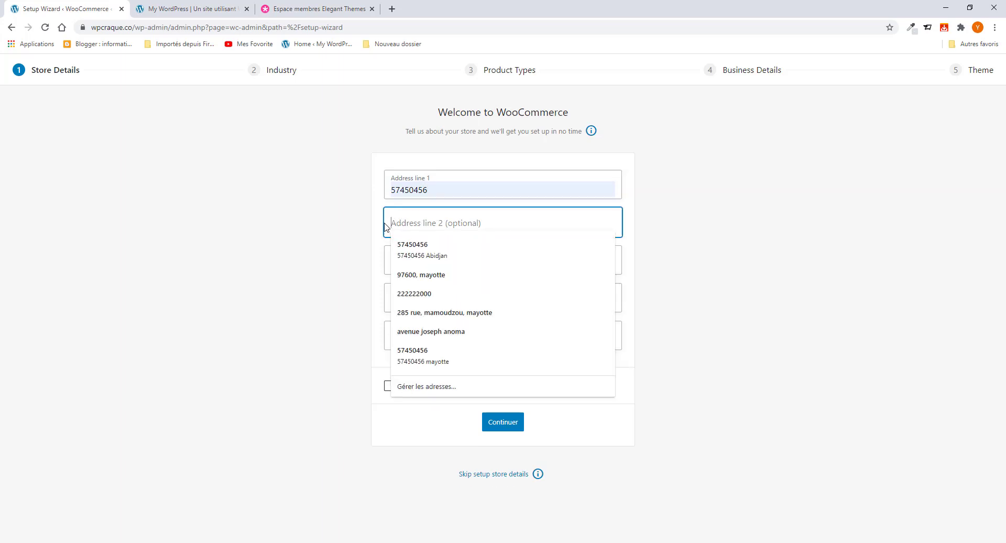
left_click(381, 222)
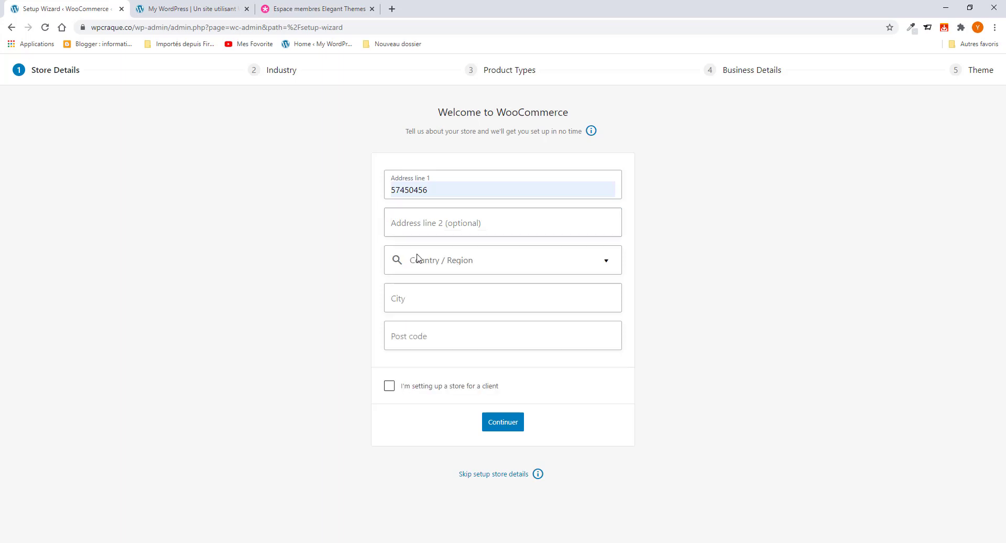
Step: Fill in the store's city and post code using the saved address suggested for the country Côte d'Ivoire
left_click(445, 267)
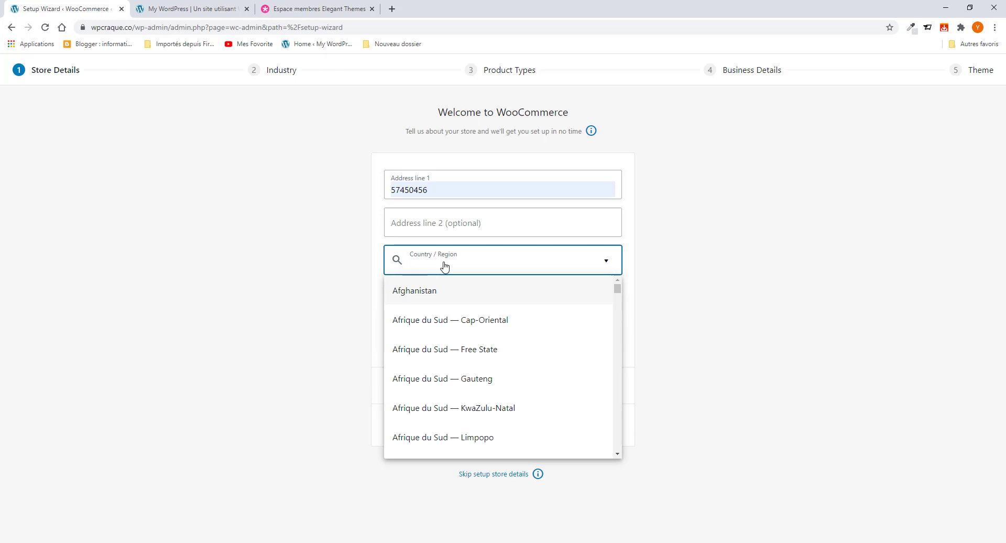
type("co")
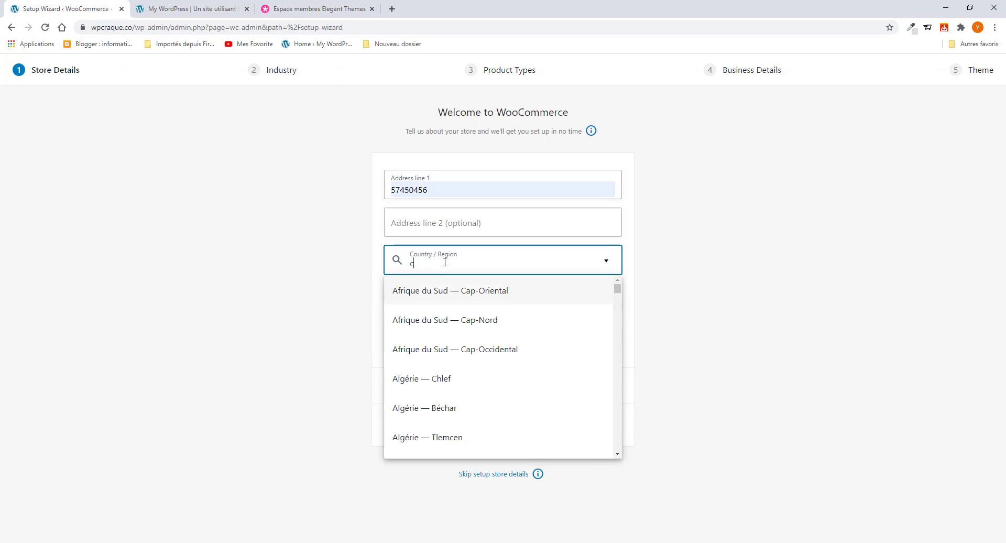
left_click(447, 291)
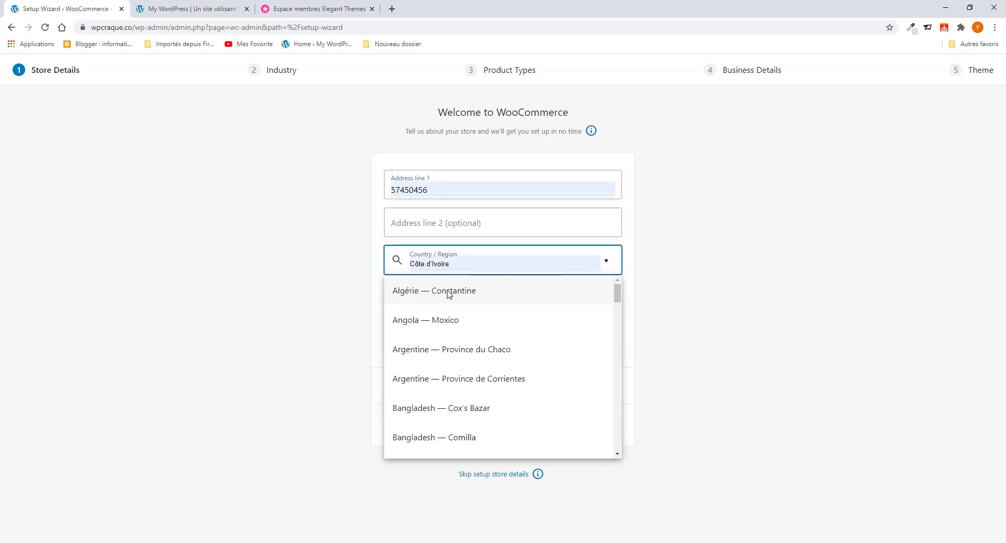
left_click(373, 261)
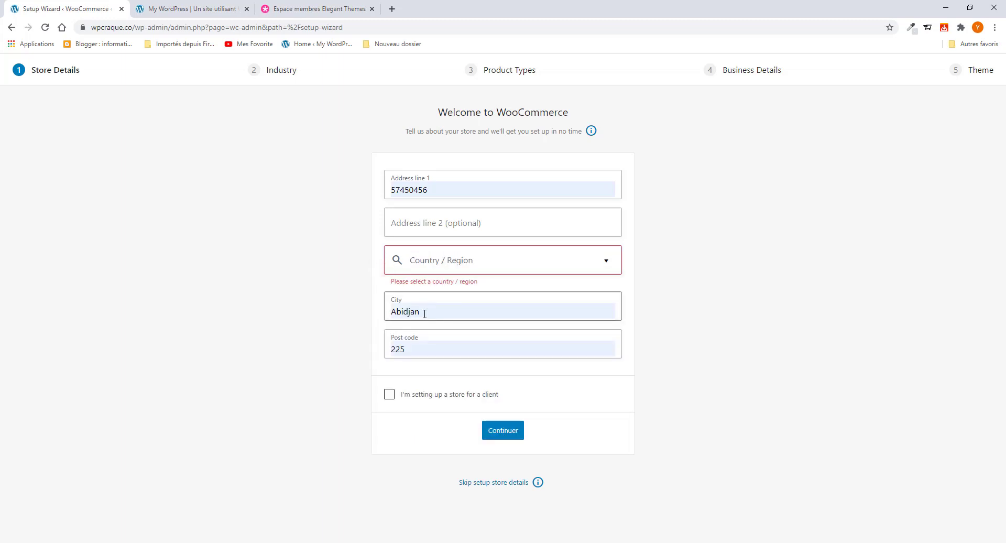
Step: Try to find the store's country by searching the Country / Region list for côte d'ivoire
left_click(441, 263)
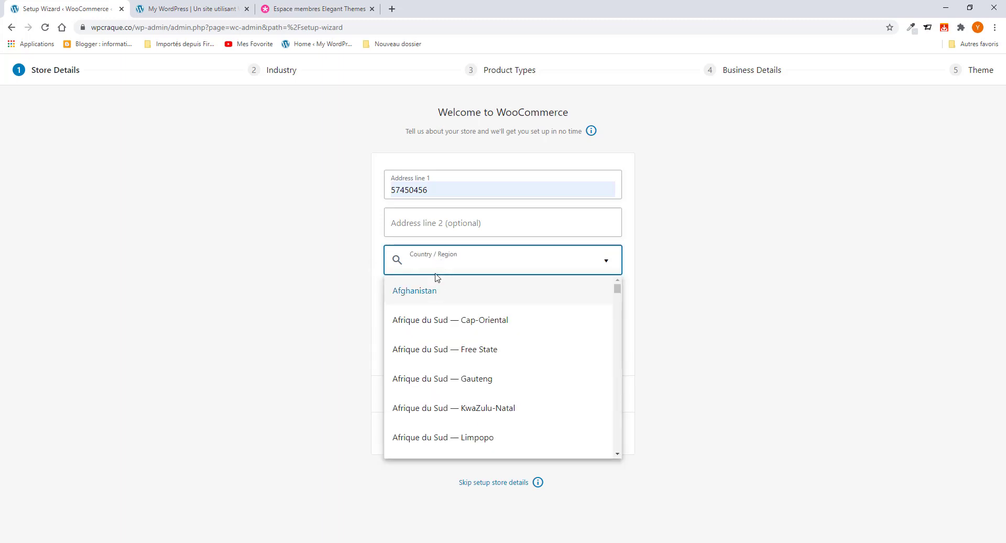
type("cote")
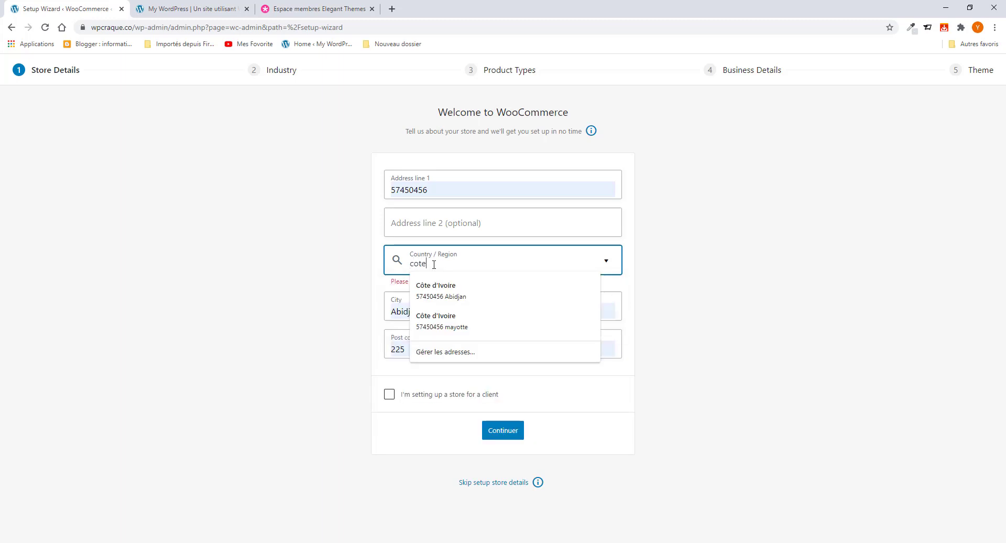
key("BackSpace")
key("BackSpace")
key("BackSpace")
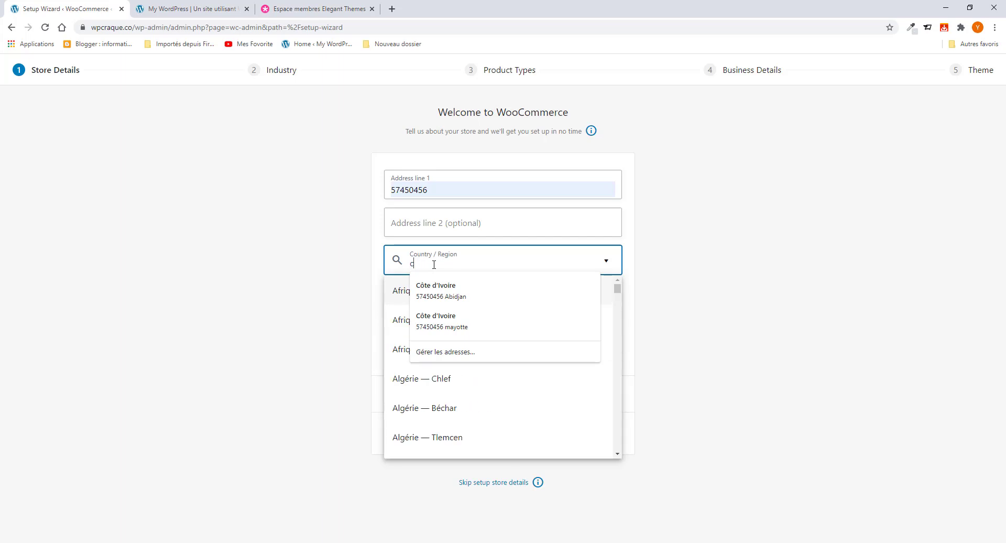
type("o")
key("BackSpace")
type("ôte d")
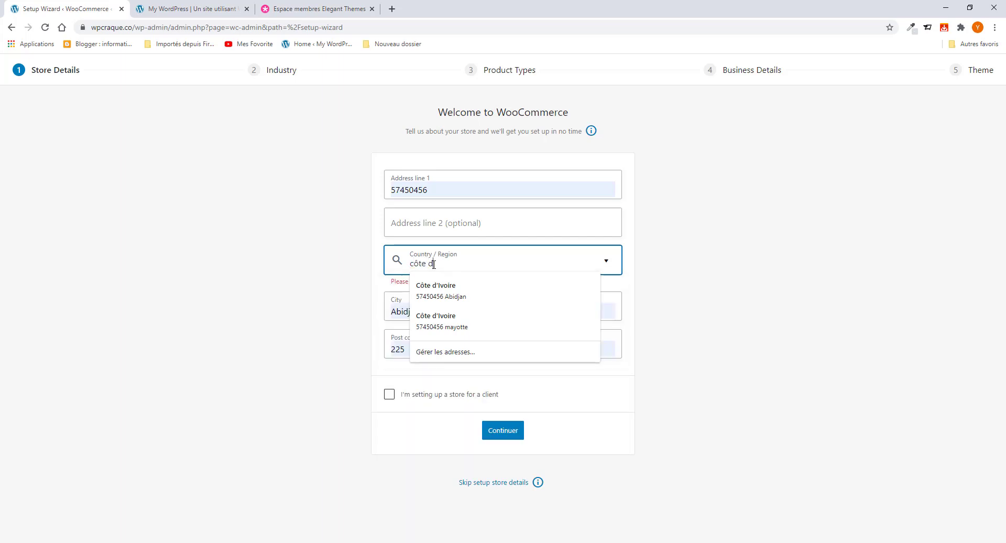
type("'ivo")
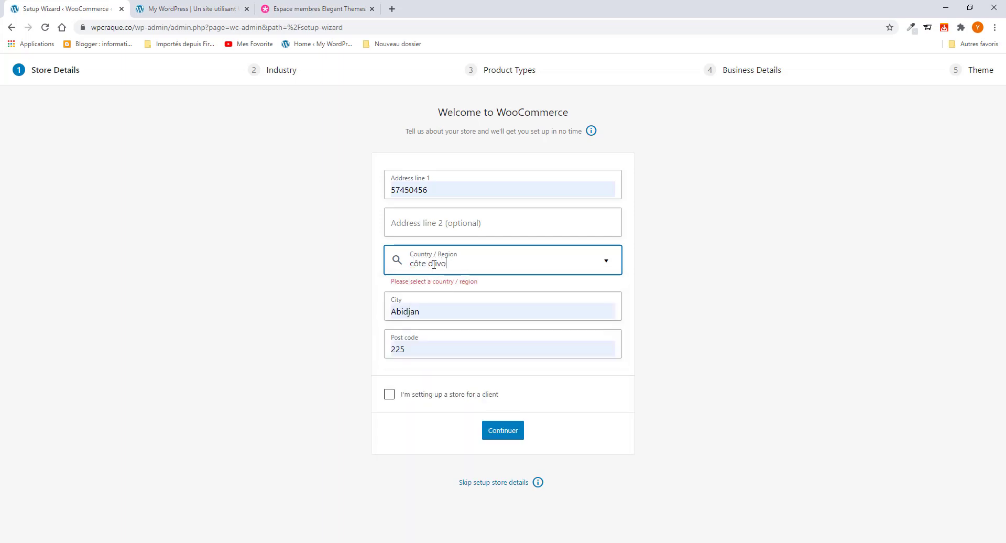
type("ire")
left_click(390, 285)
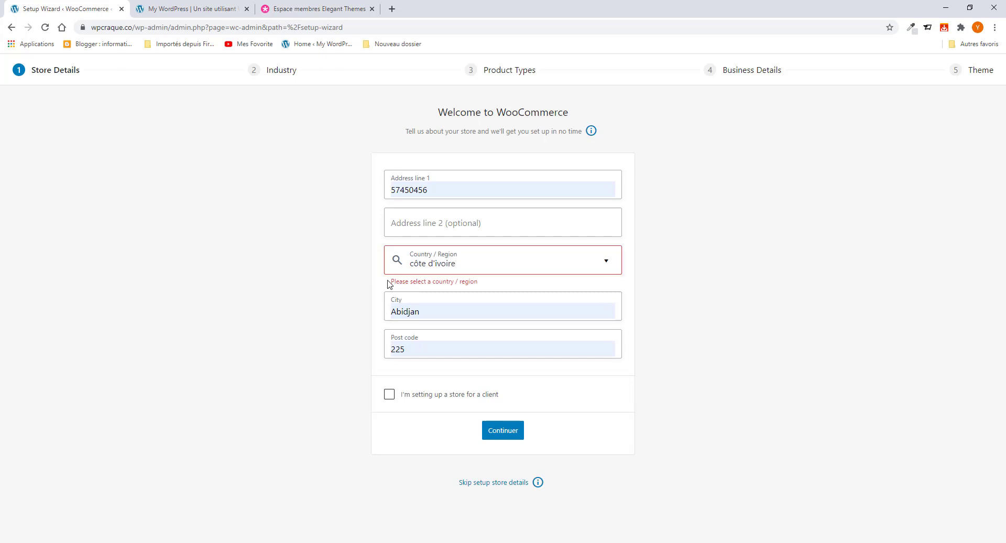
Step: Search the Country / Region list for ivo and choose Côte-d'Ivoire as the store's country
left_click(509, 262)
type("ivio")
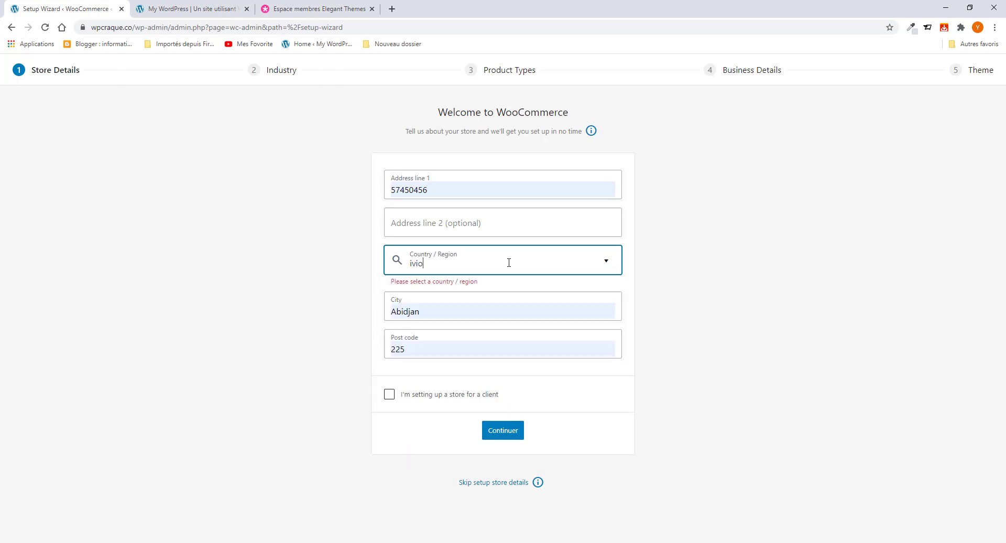
key("BackSpace")
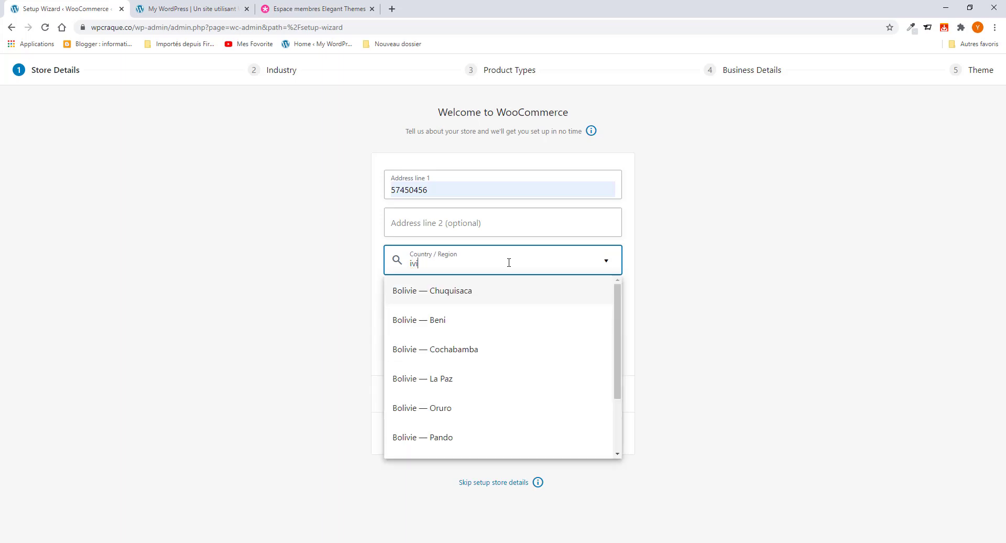
key("BackSpace")
type("o")
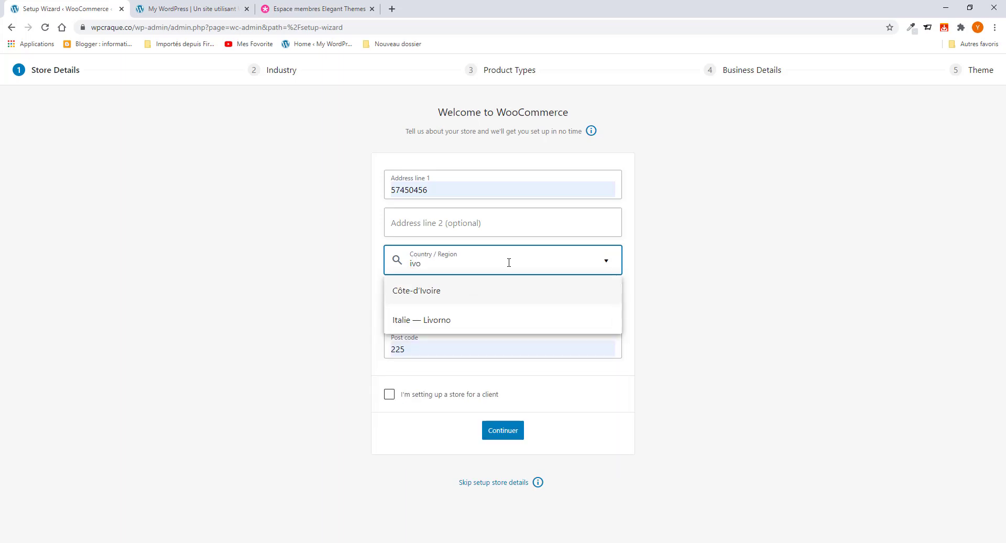
left_click(457, 293)
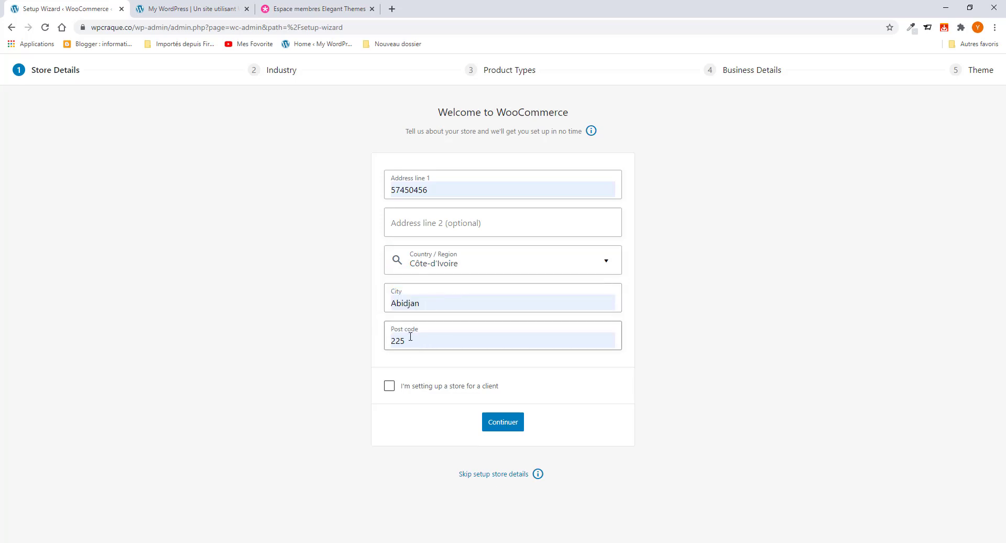
Step: Submit the store details with the client-store option left off, declining WooCommerce usage tracking
left_click(390, 386)
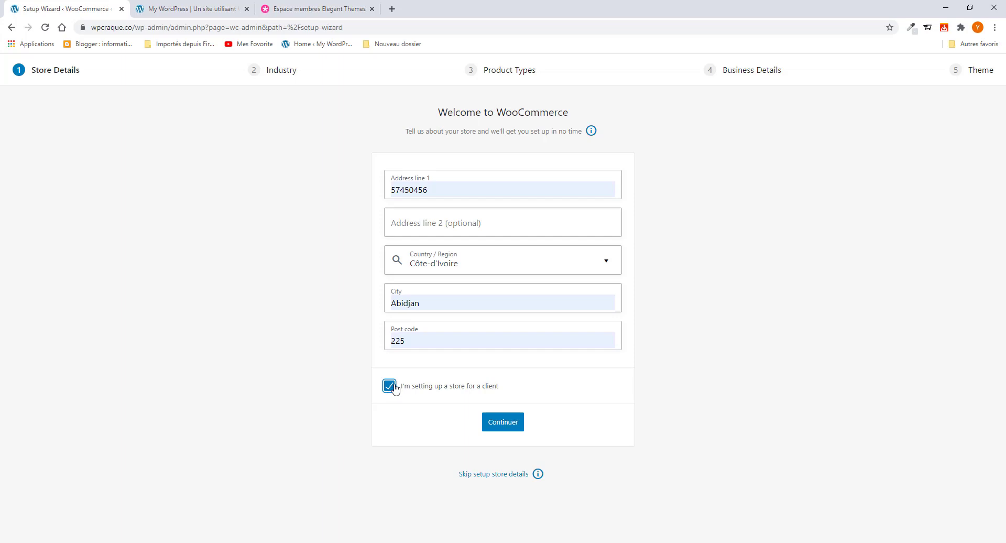
left_click(391, 388)
left_click(504, 422)
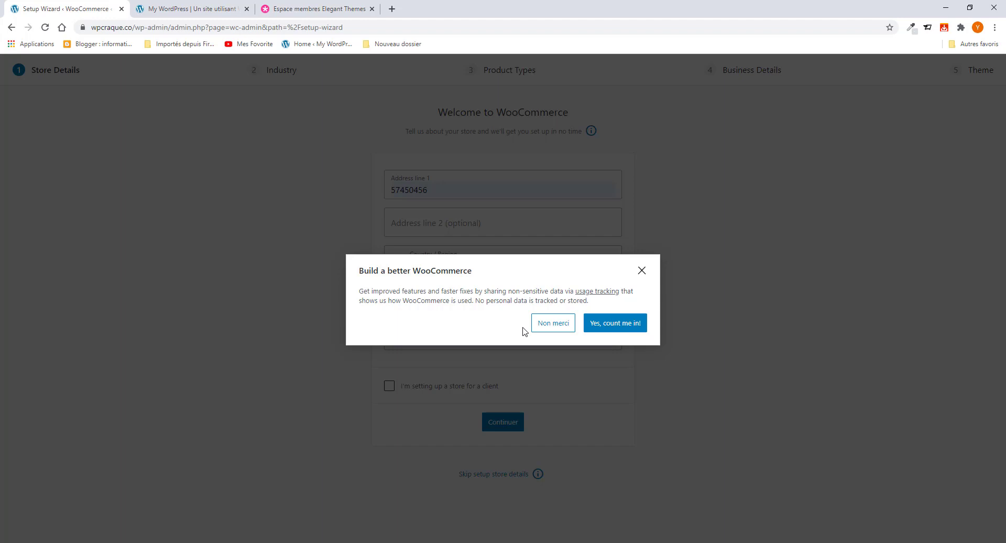
left_click(550, 329)
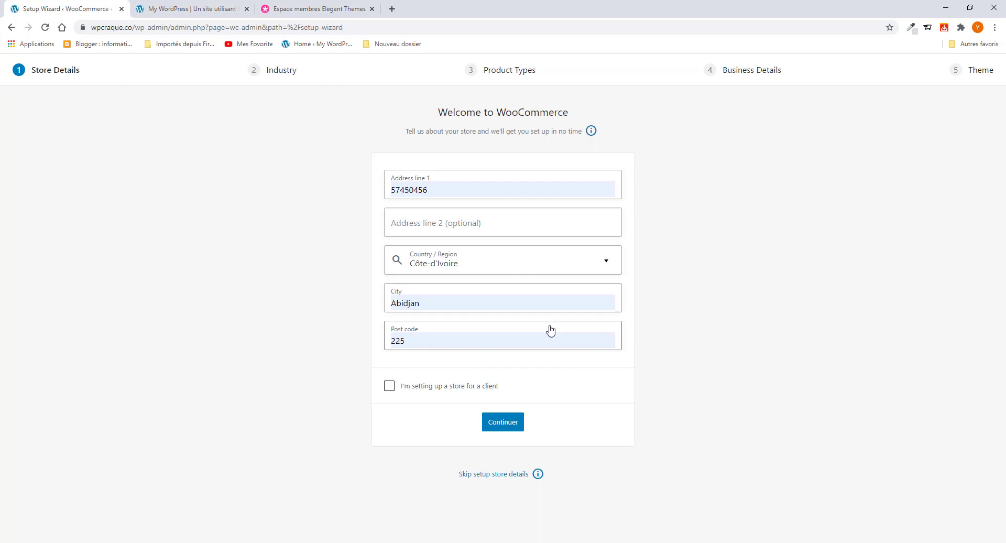
left_click(503, 423)
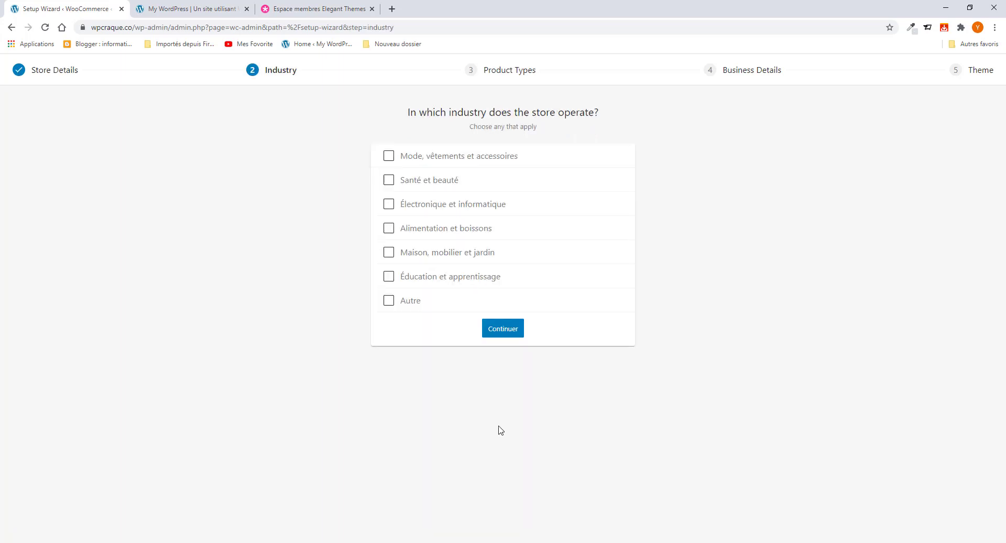
Step: Choose the fashion, health and beauty, electronics, food and drink, and home and garden industries, leaving education and Autre off, and continue
left_click(389, 156)
left_click(389, 180)
left_click(390, 204)
left_click(391, 230)
left_click(389, 253)
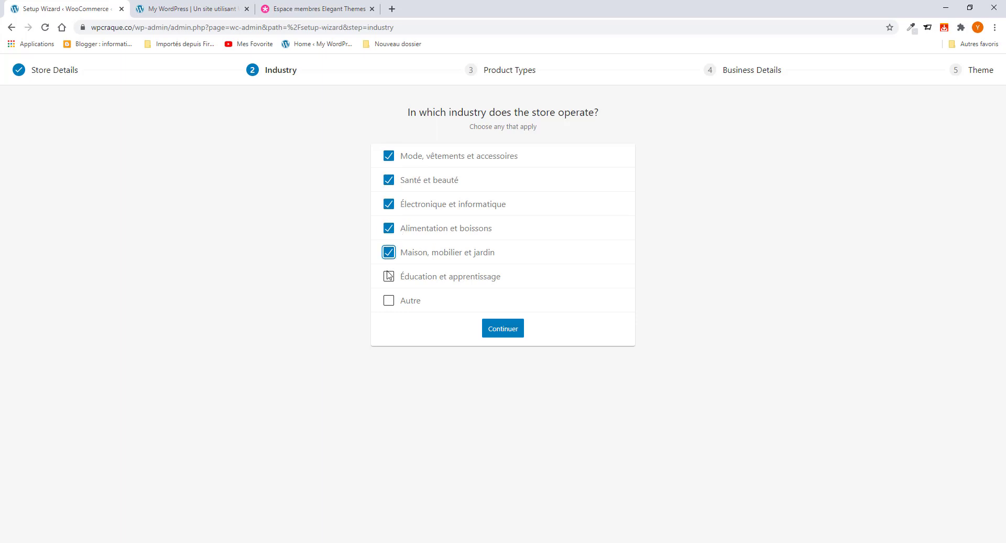
left_click(389, 279)
left_click(389, 278)
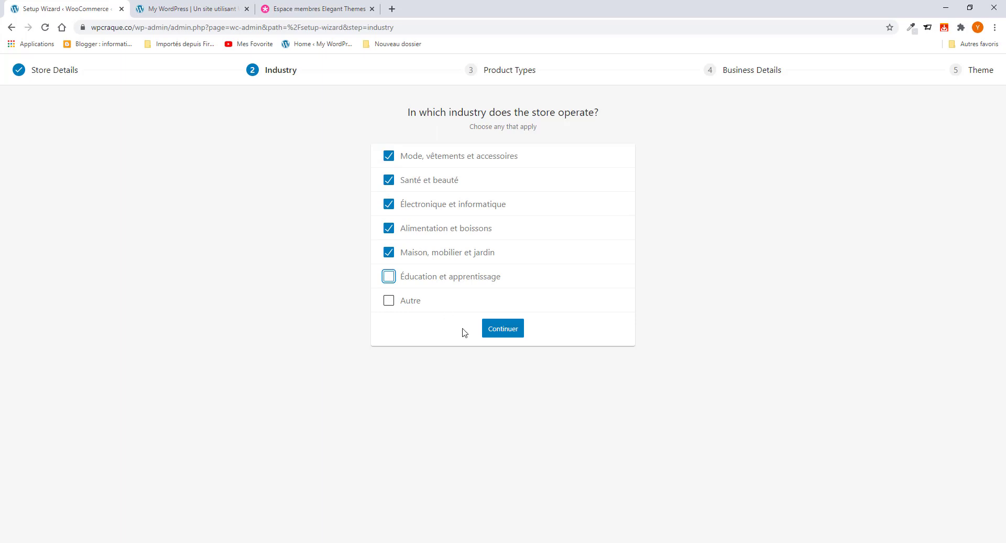
left_click(493, 332)
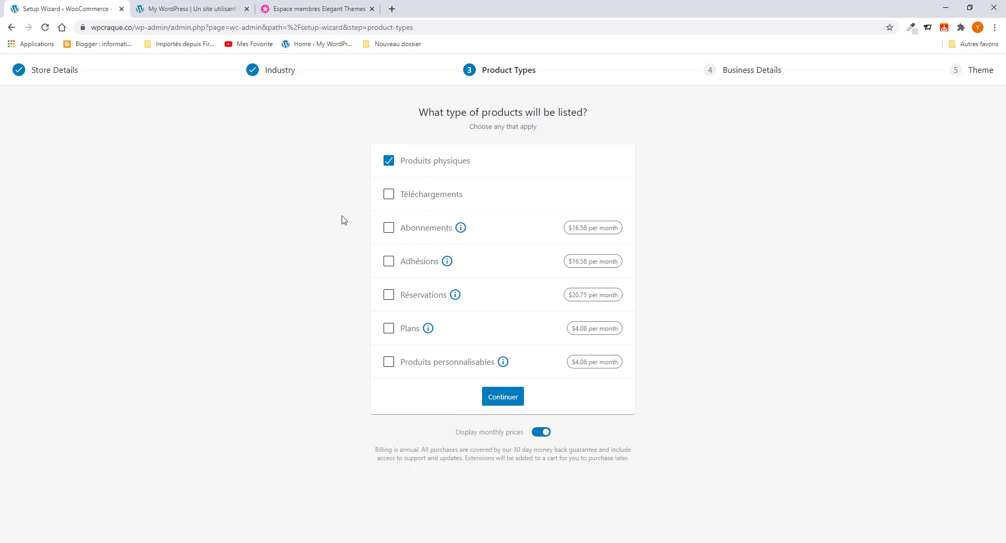
Step: Add Téléchargements to the listed product types alongside Produits physiques and continue to the business details
left_click(386, 195)
left_click(506, 401)
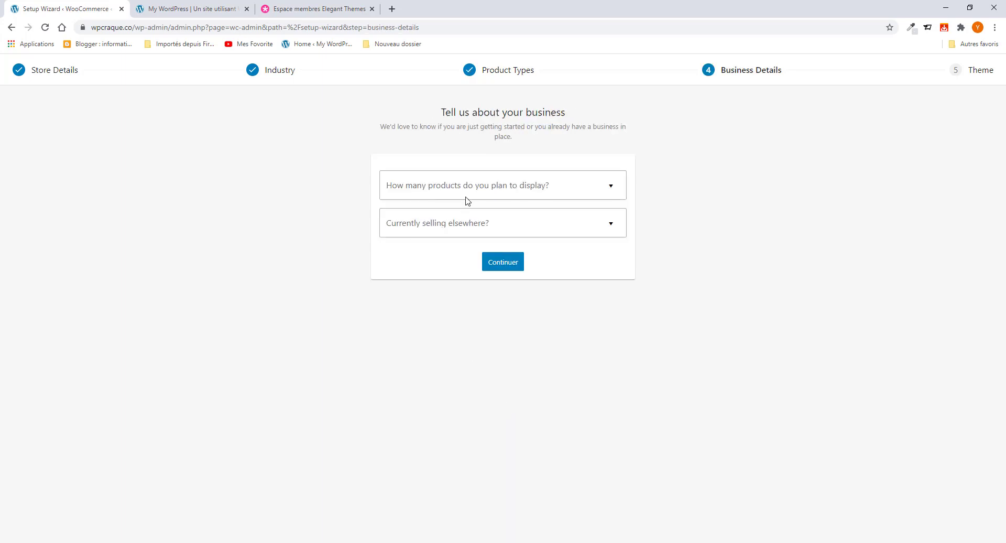
Step: Set the number of products planned for display to 101 - 1,000 and answer No to currently selling elsewhere
left_click(483, 192)
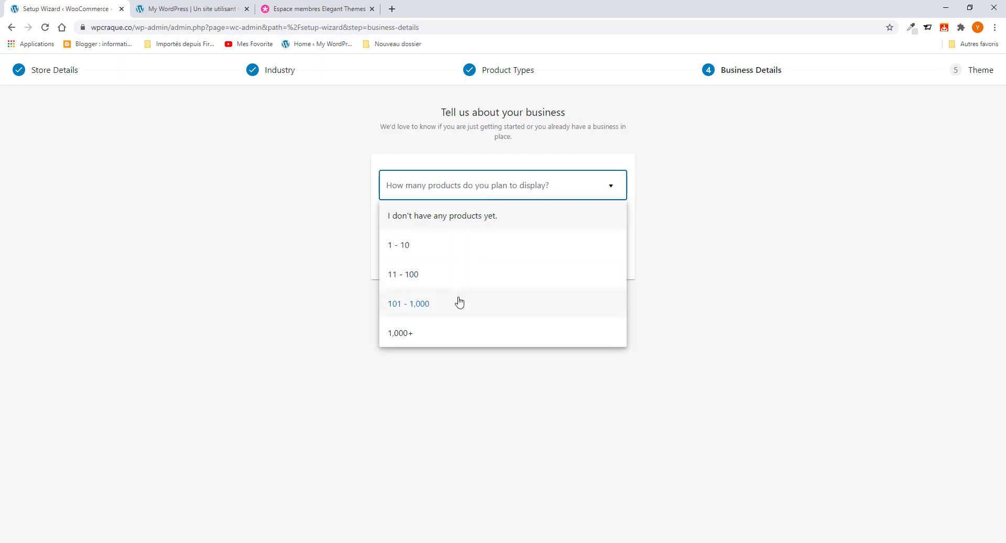
left_click(434, 309)
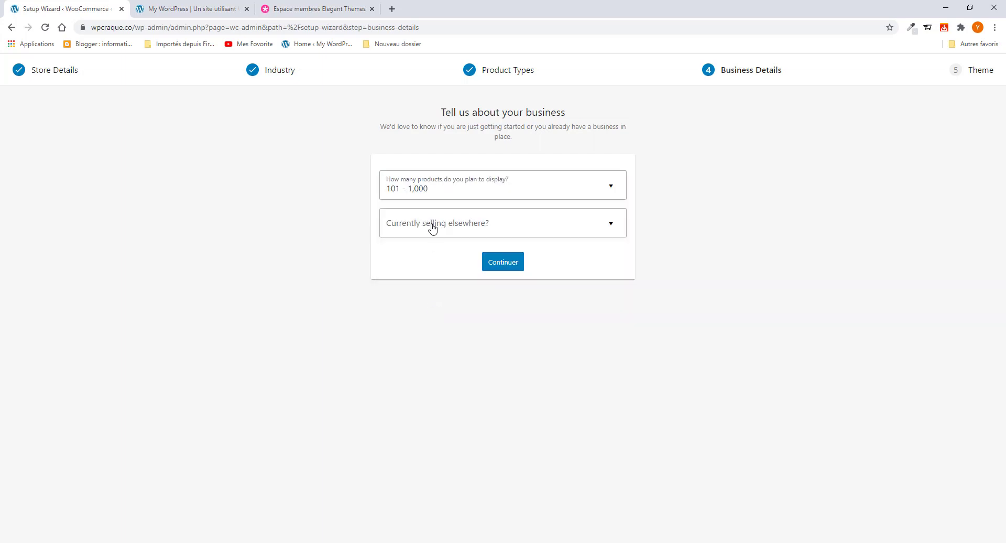
left_click(495, 226)
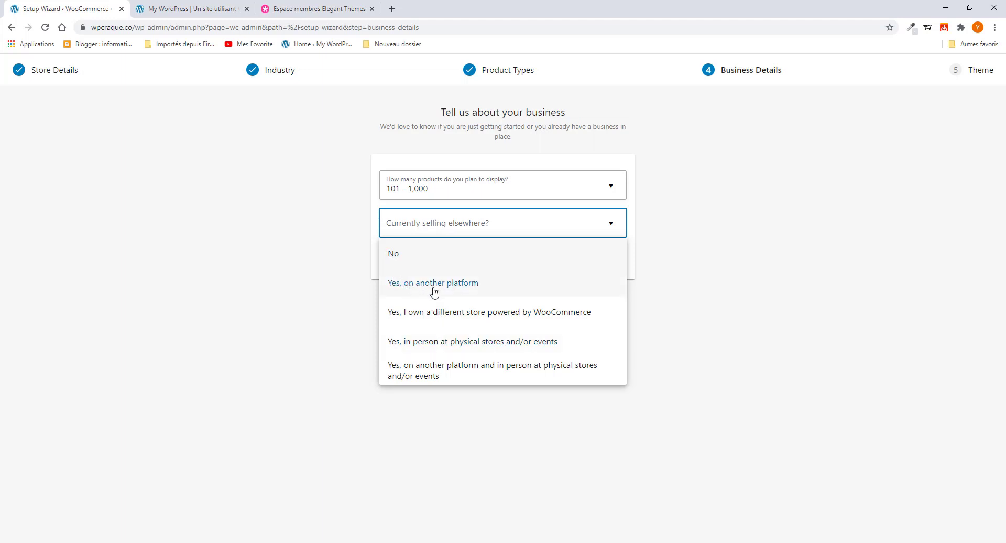
left_click(420, 263)
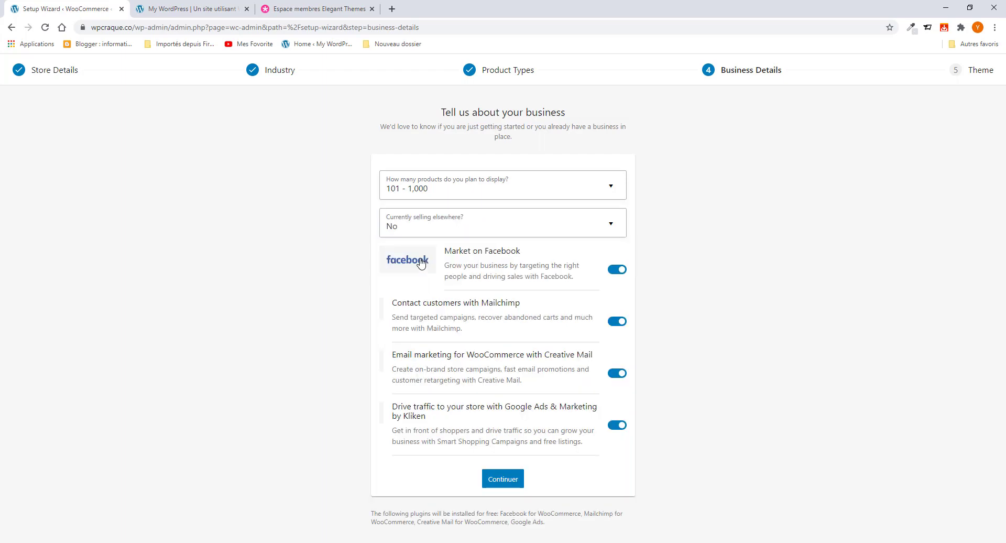
left_click(448, 232)
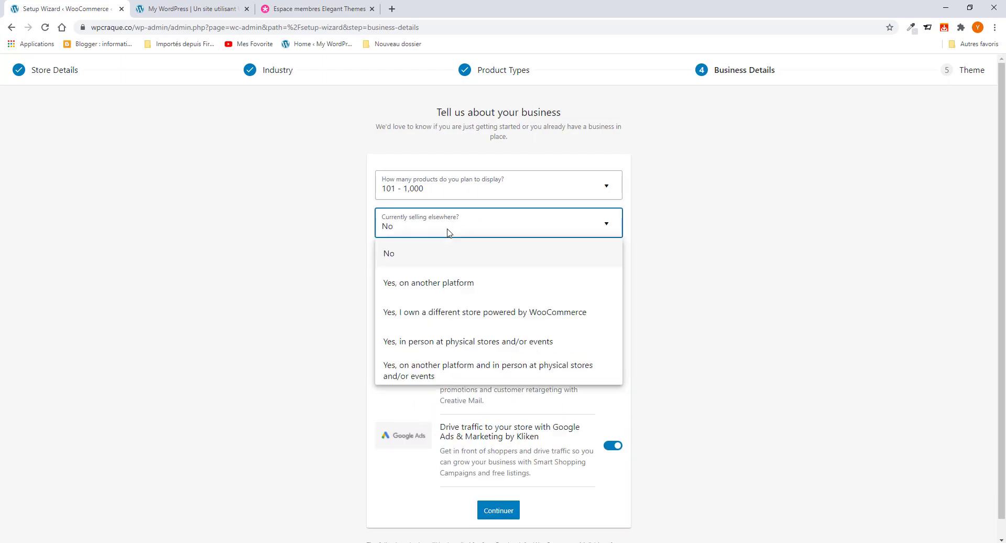
left_click(387, 262)
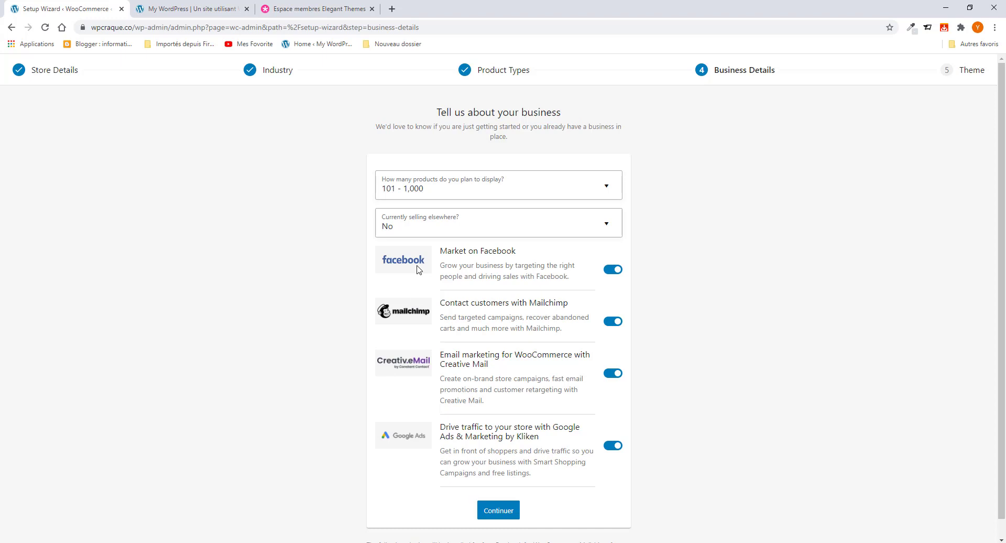
Step: Turn off the Facebook, Mailchimp, Creative Mail and Google Ads plugins in the business details and continue to the theme choice
scroll(550, 314, "down", 1)
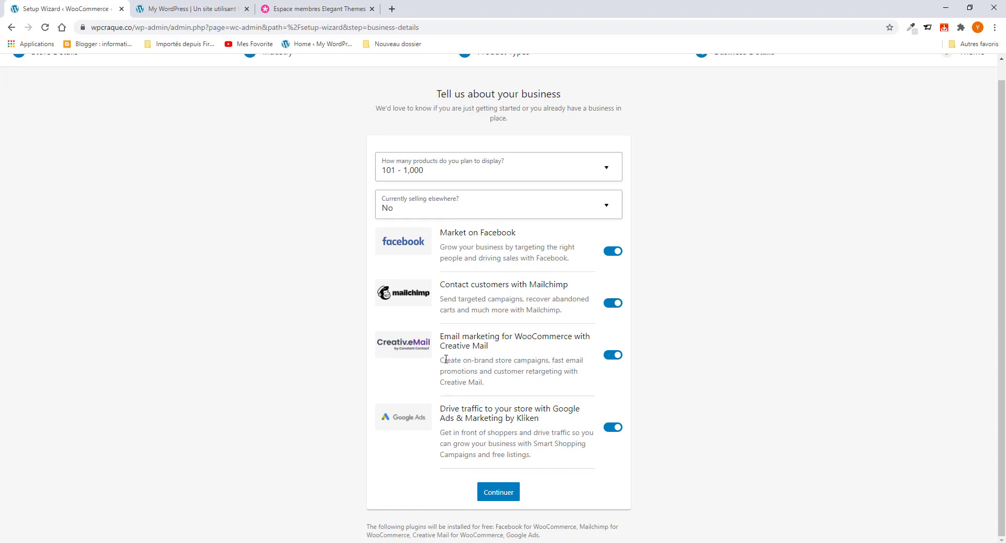
left_click(611, 253)
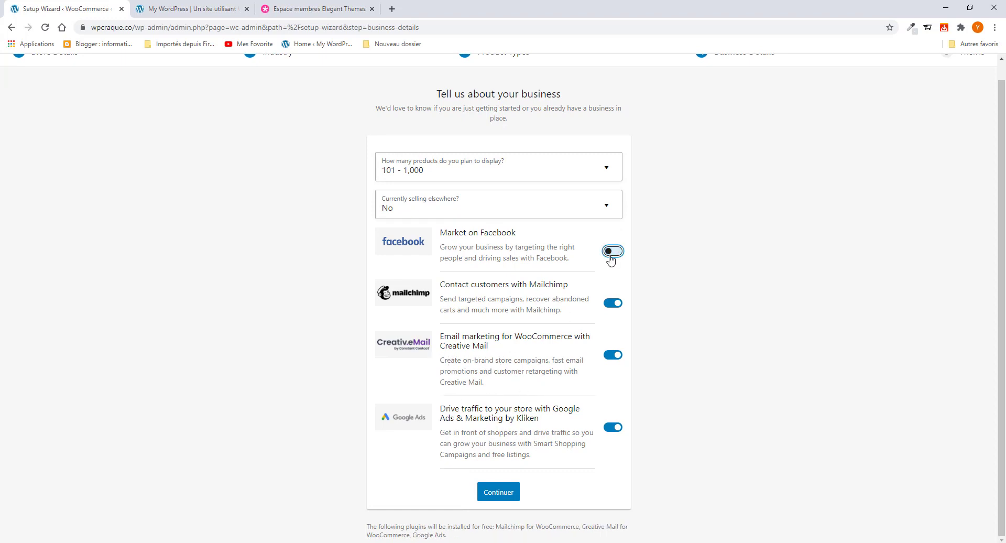
left_click(611, 303)
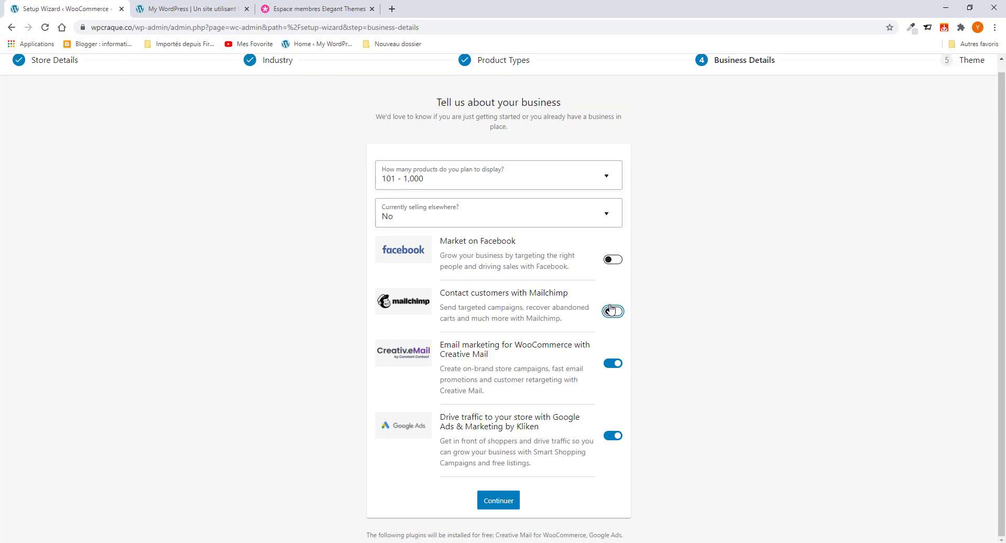
left_click(612, 364)
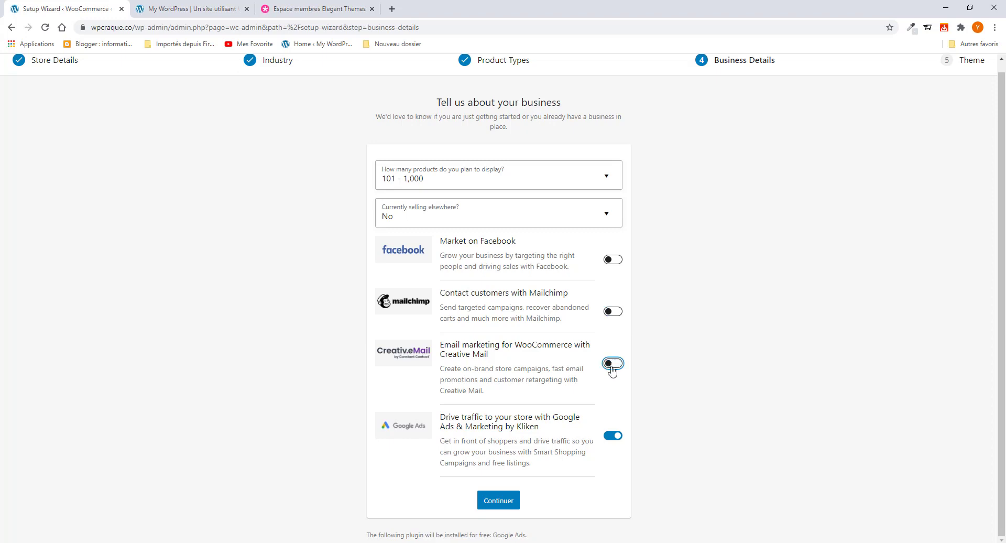
left_click(613, 437)
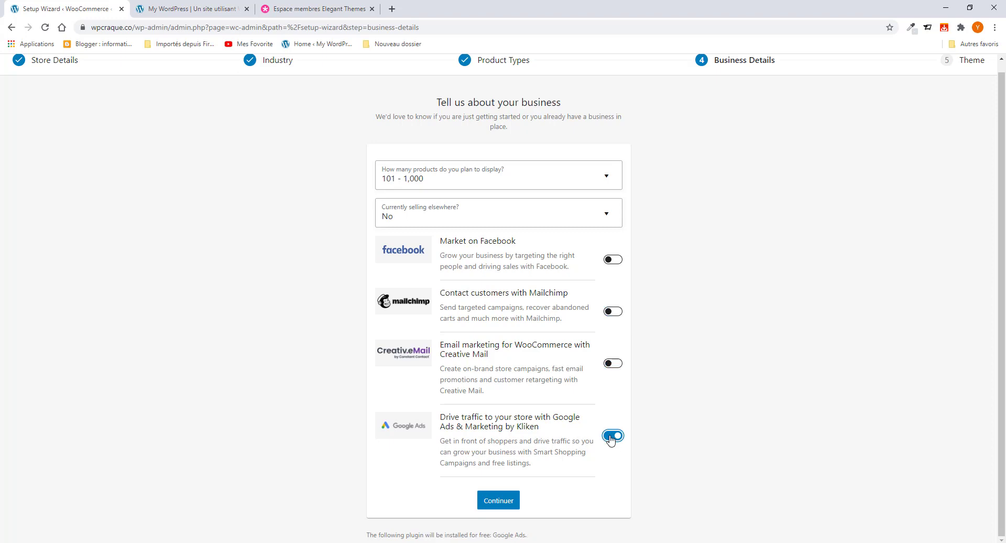
left_click(505, 511)
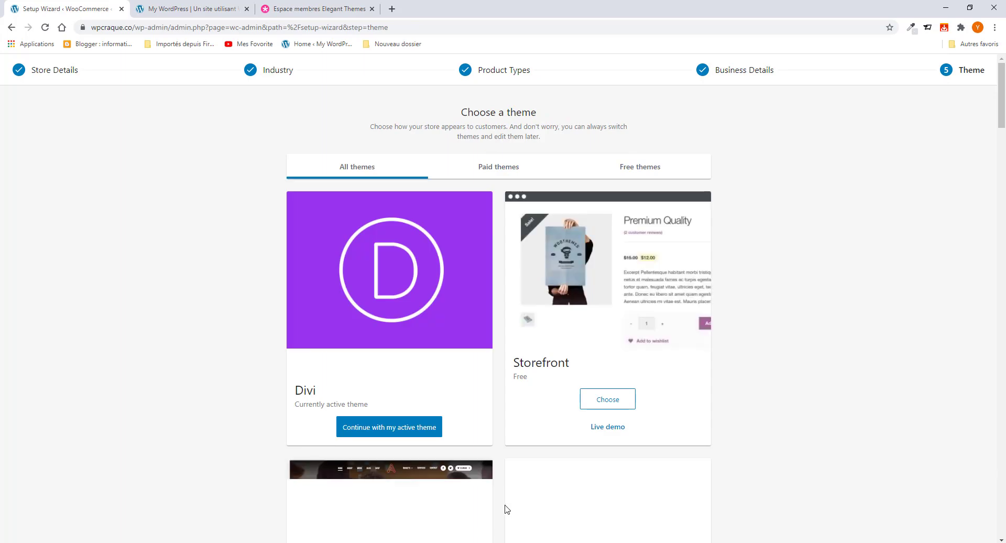
Step: Look through the paid and free themes offered in the setup wizard, down to the theme upload area
scroll(471, 224, "down", 3)
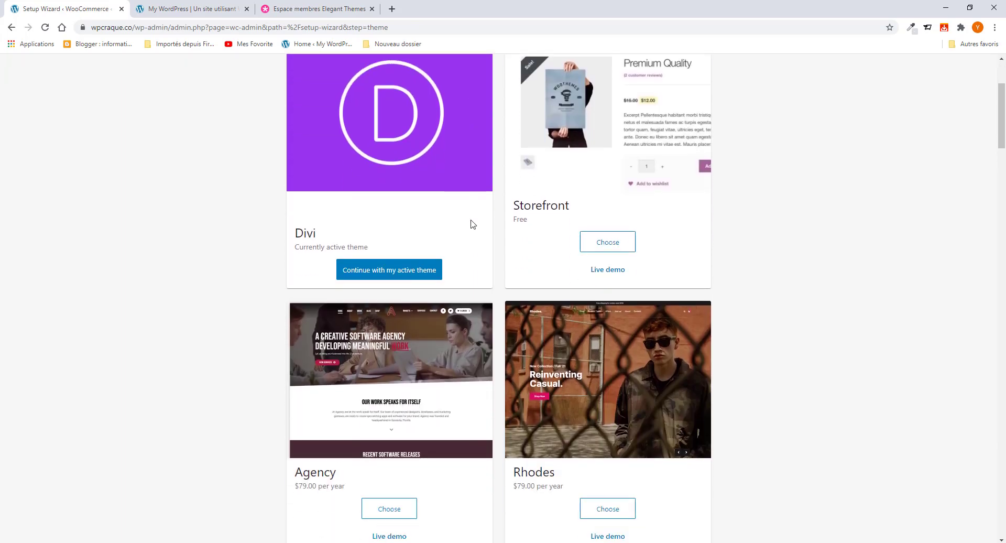
scroll(473, 224, "up", 3)
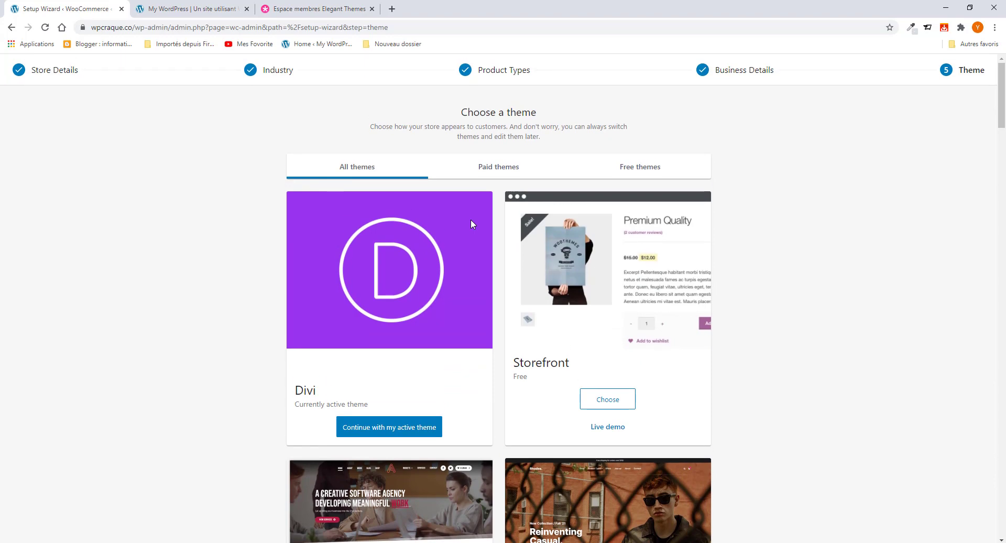
scroll(491, 317, "down", 7)
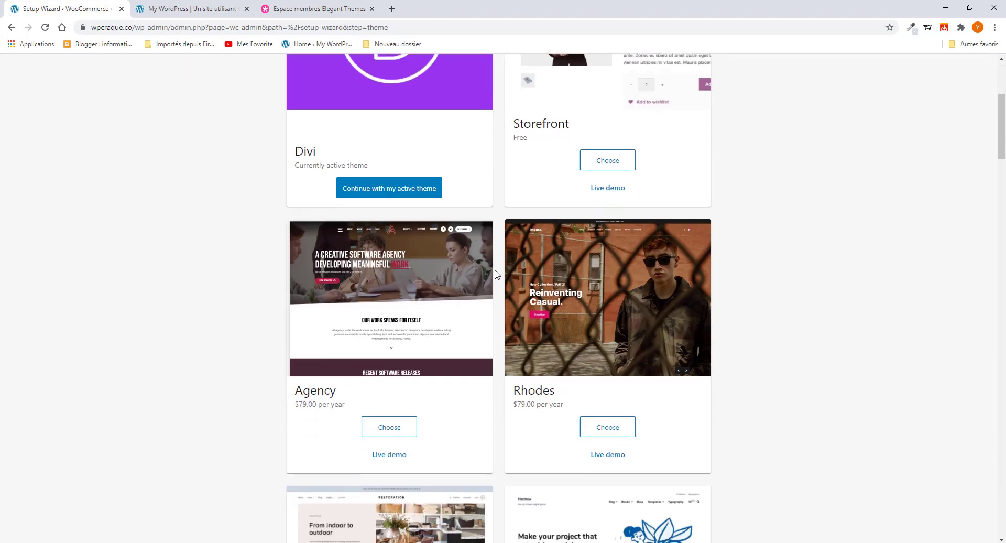
scroll(494, 274, "down", 3)
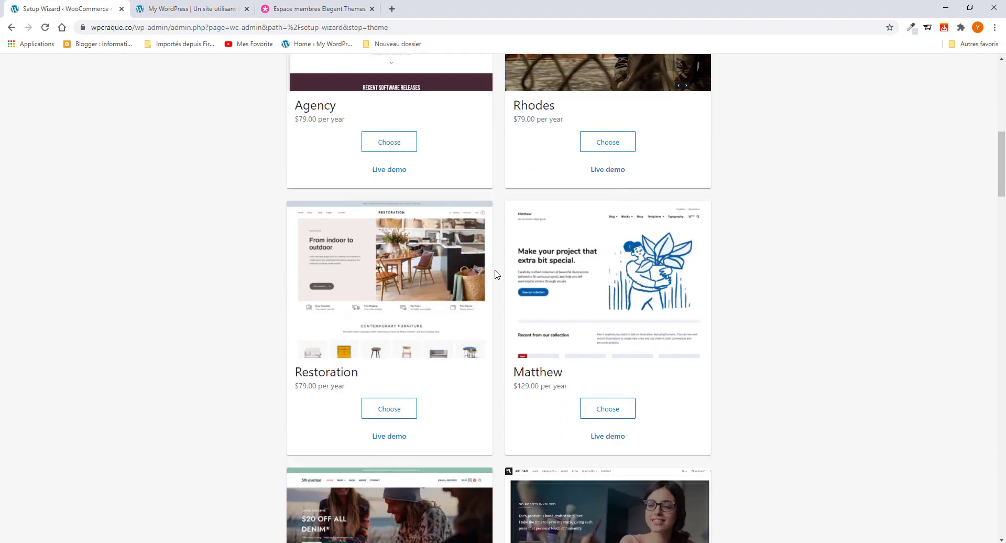
scroll(413, 282, "down", 2)
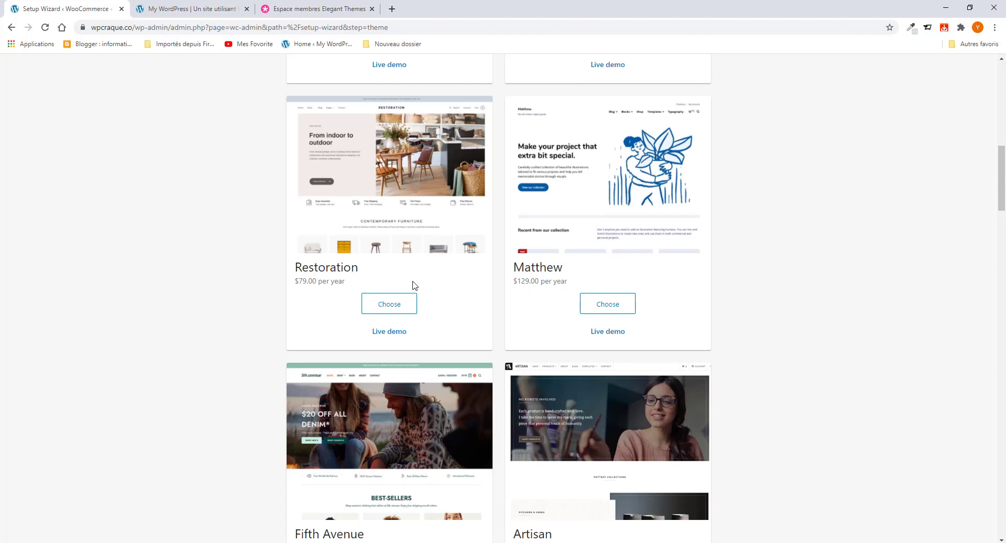
scroll(508, 266, "down", 2)
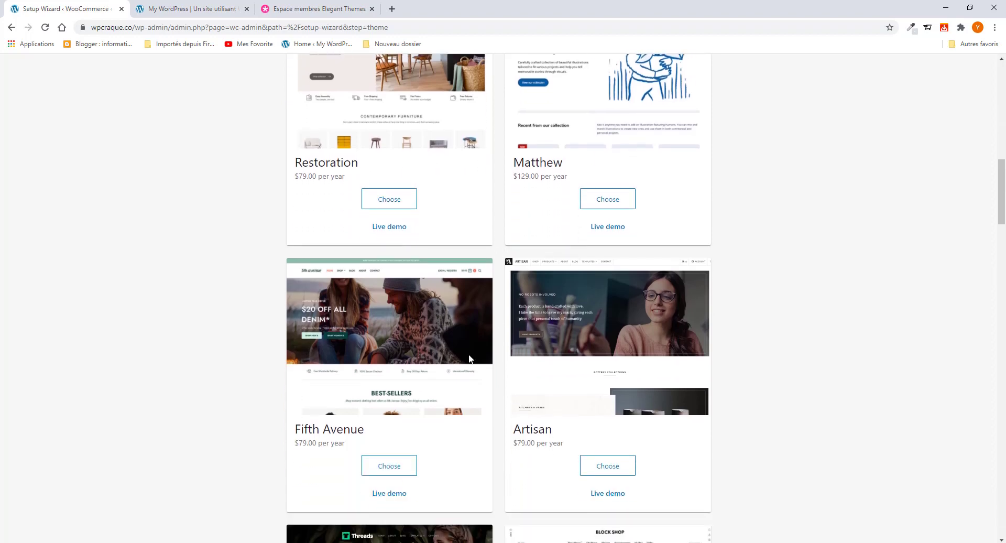
scroll(498, 345, "down", 7)
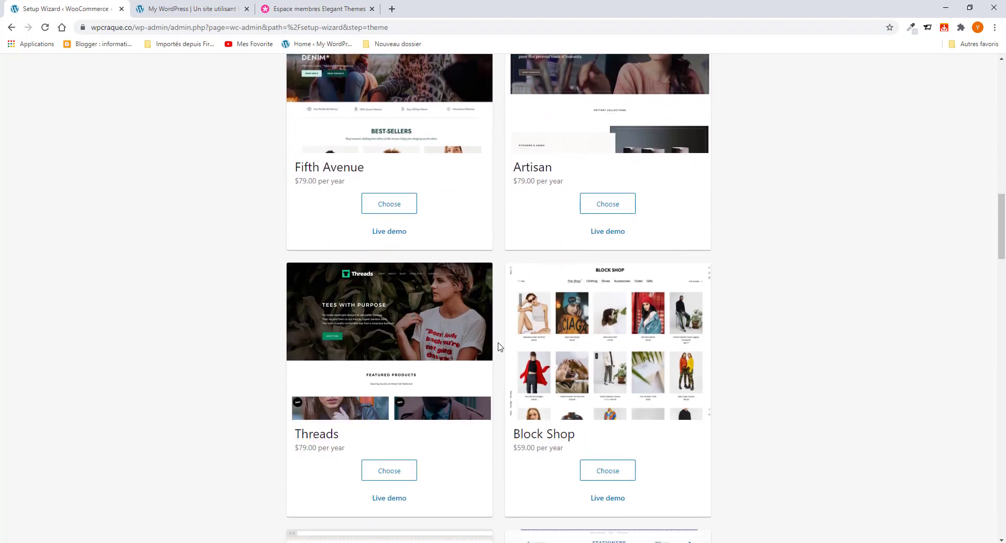
scroll(498, 346, "up", 5)
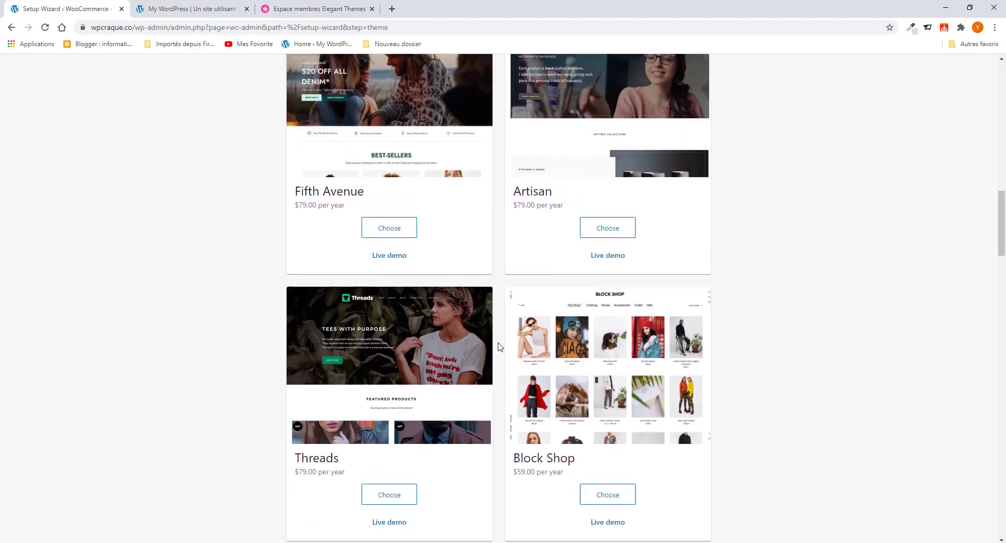
scroll(499, 346, "down", 3)
scroll(499, 346, "down", 12)
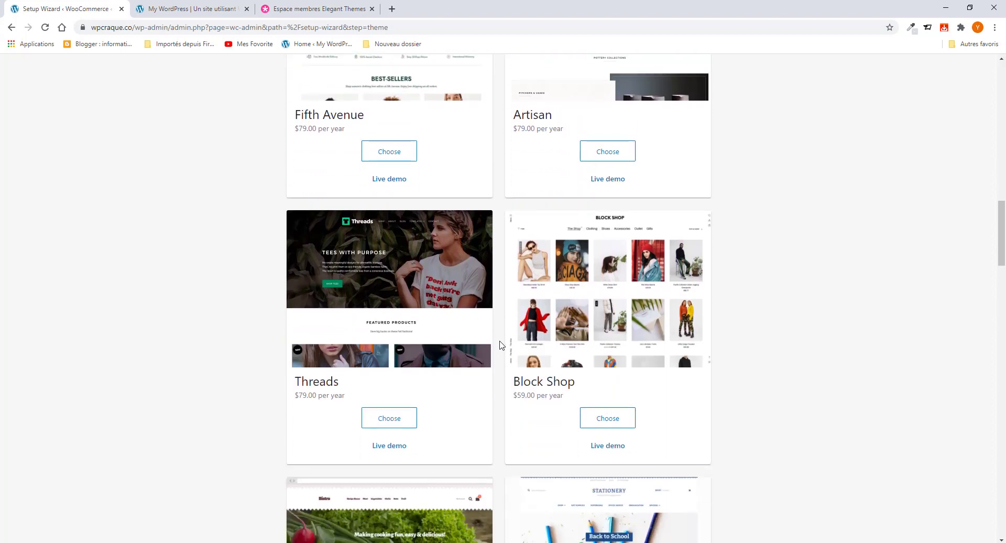
scroll(500, 345, "down", 12)
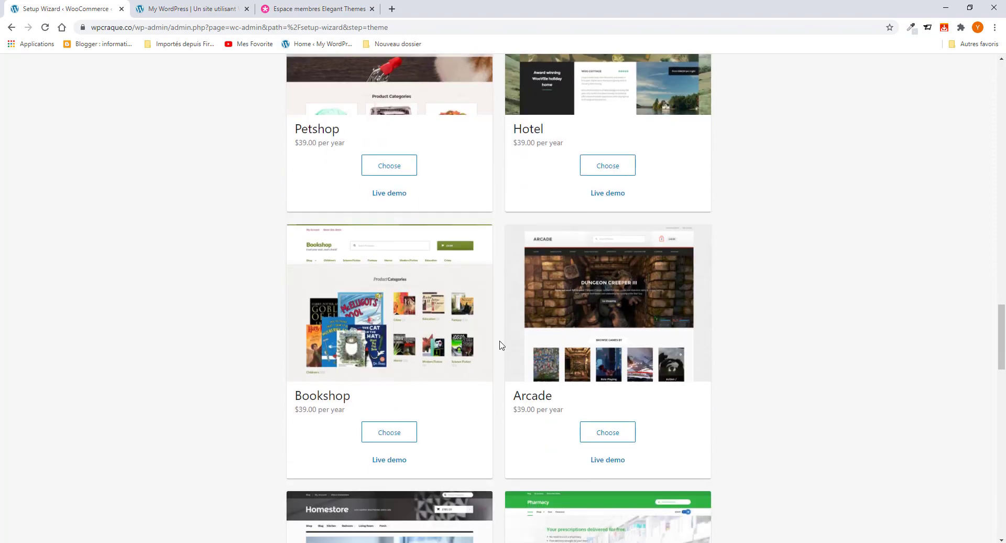
scroll(500, 345, "down", 6)
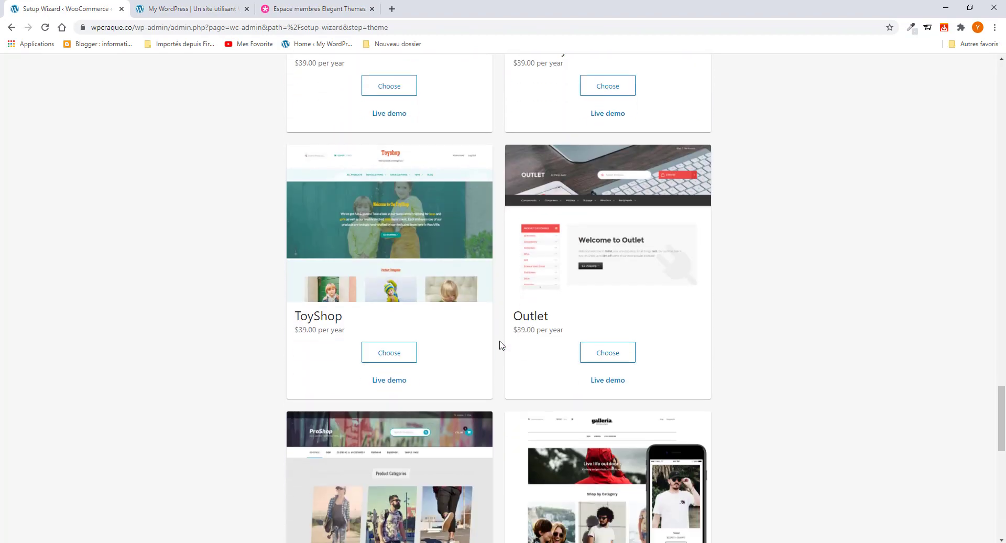
scroll(499, 345, "up", 7)
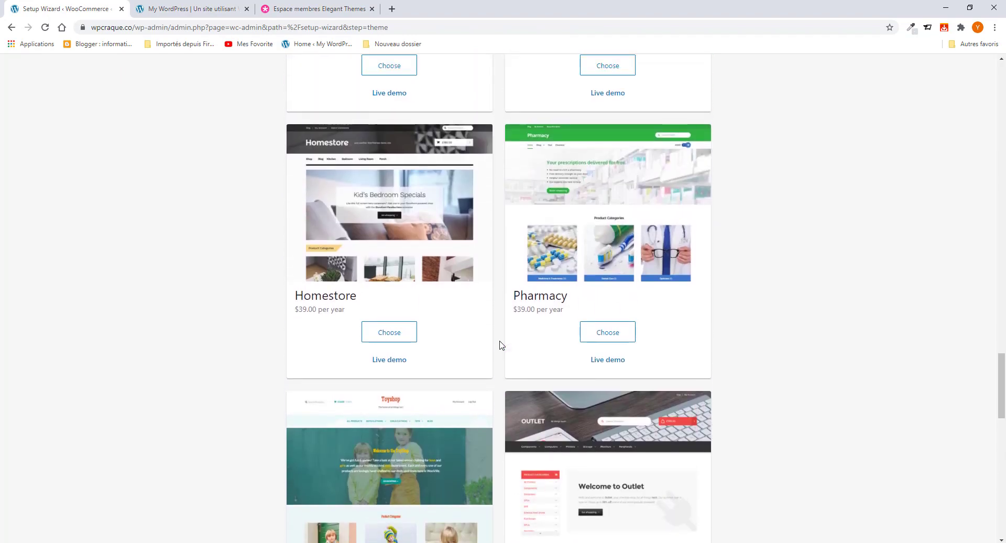
scroll(499, 345, "down", 12)
scroll(499, 345, "down", 5)
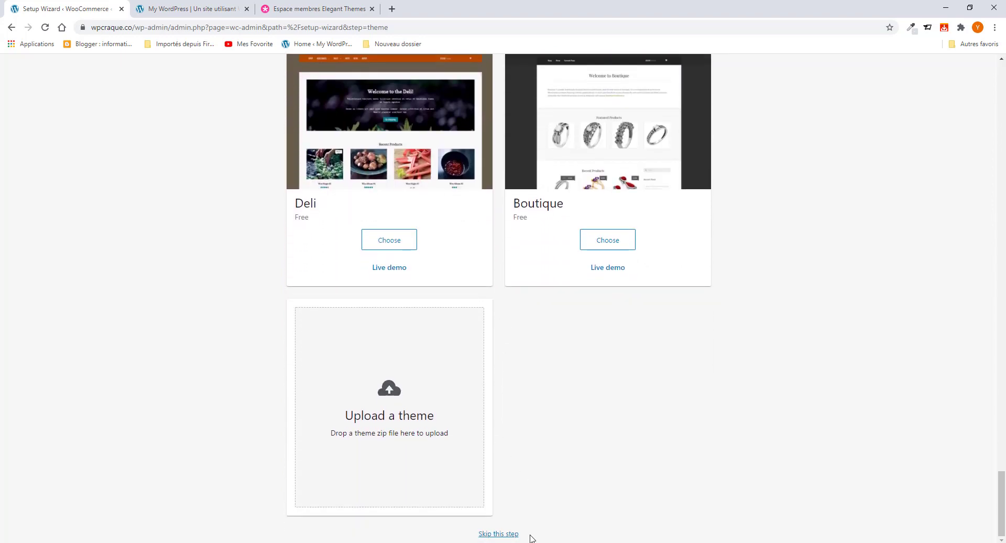
Step: Skip the wizard's theme choice, decline the Jetpack and WooCommerce Shipping & Tax offer, and dismiss the welcome message
left_click(495, 534)
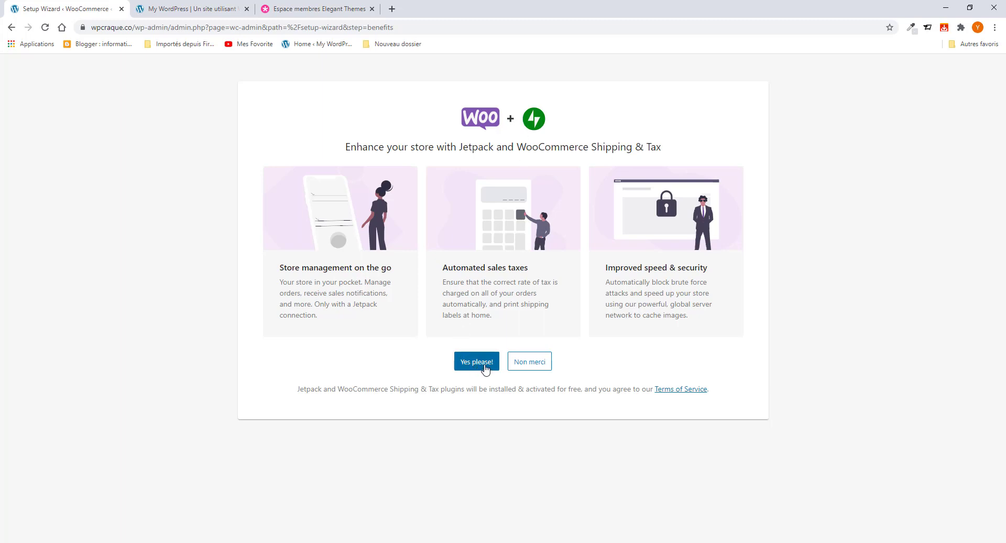
left_click(528, 365)
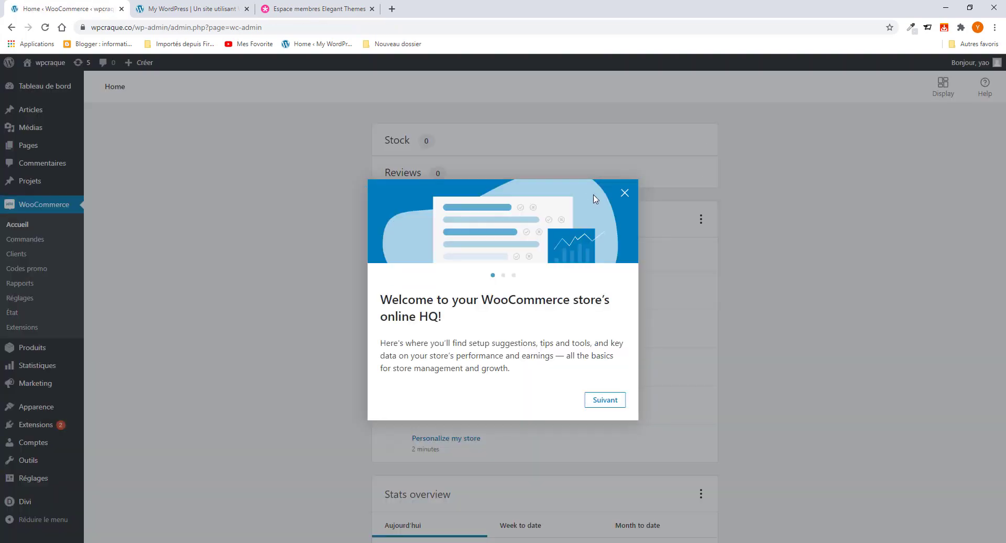
left_click(624, 193)
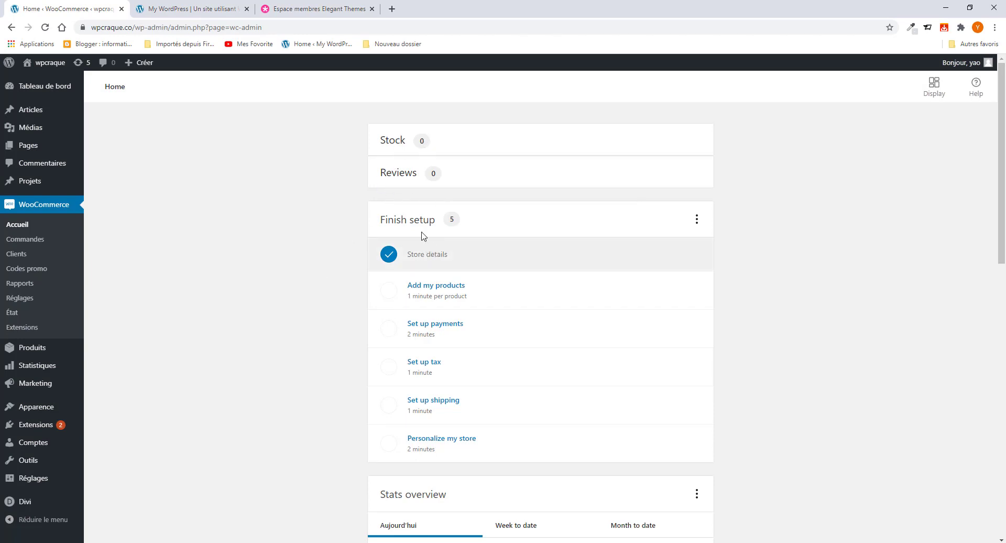
Step: Review the setup tasks, statistics and notices on the WooCommerce home page and open the list of all products
scroll(366, 288, "down", 7)
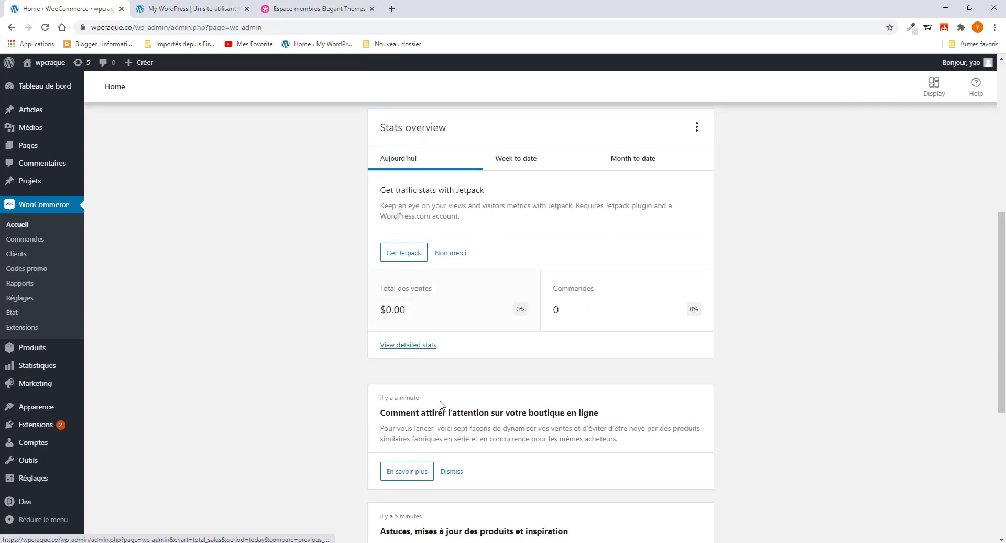
scroll(440, 405, "down", 6)
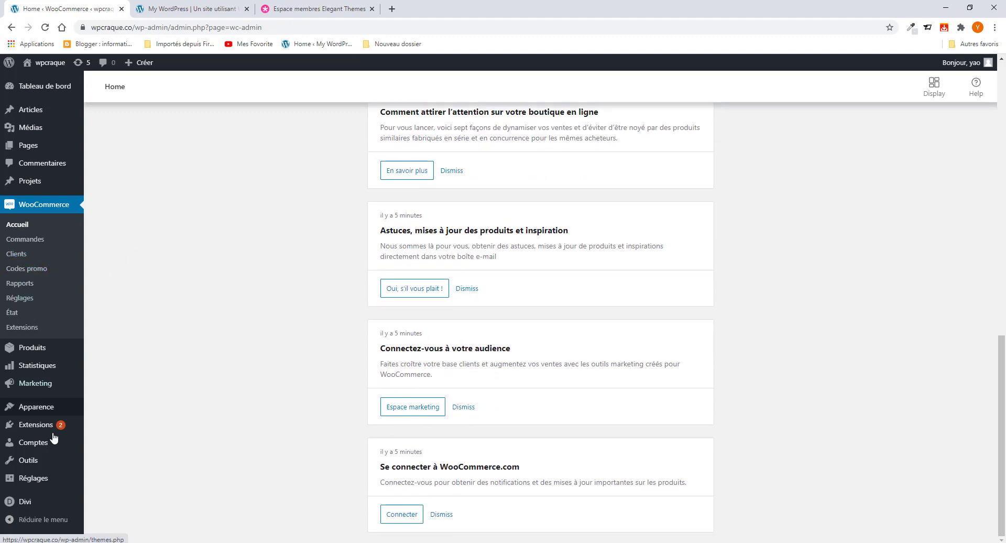
mouse_move(24, 351)
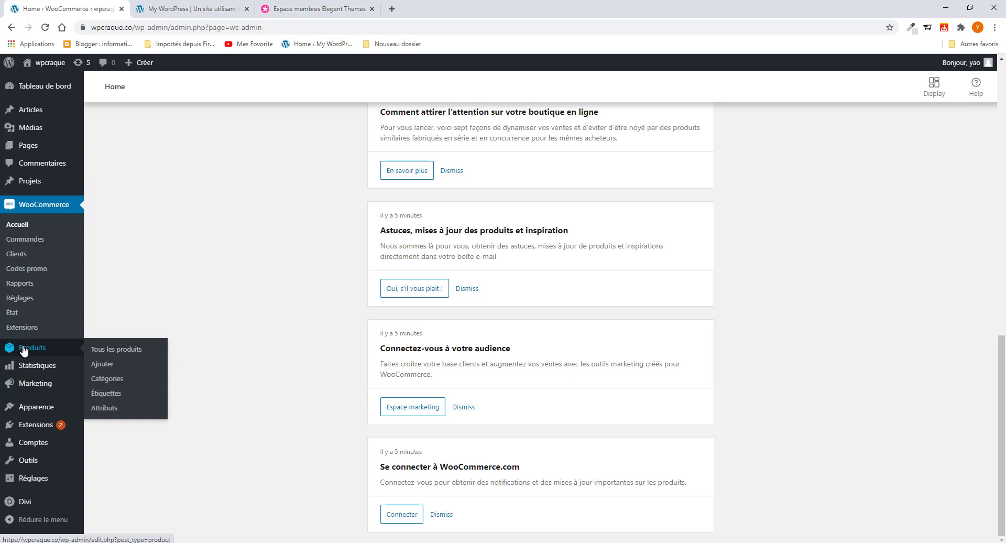
left_click(135, 352)
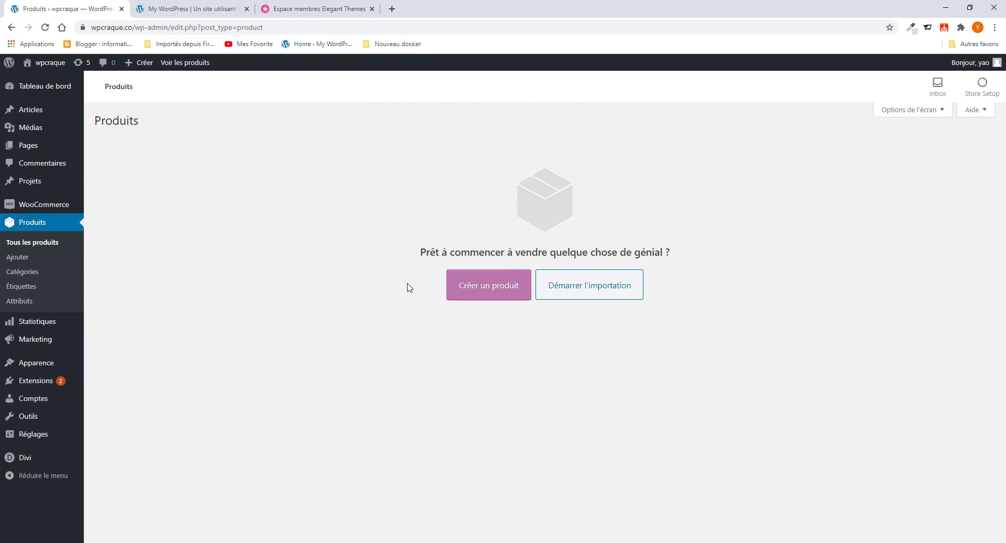
Step: Open the general WooCommerce settings and review the store address, selling, tax and currency options
mouse_move(72, 331)
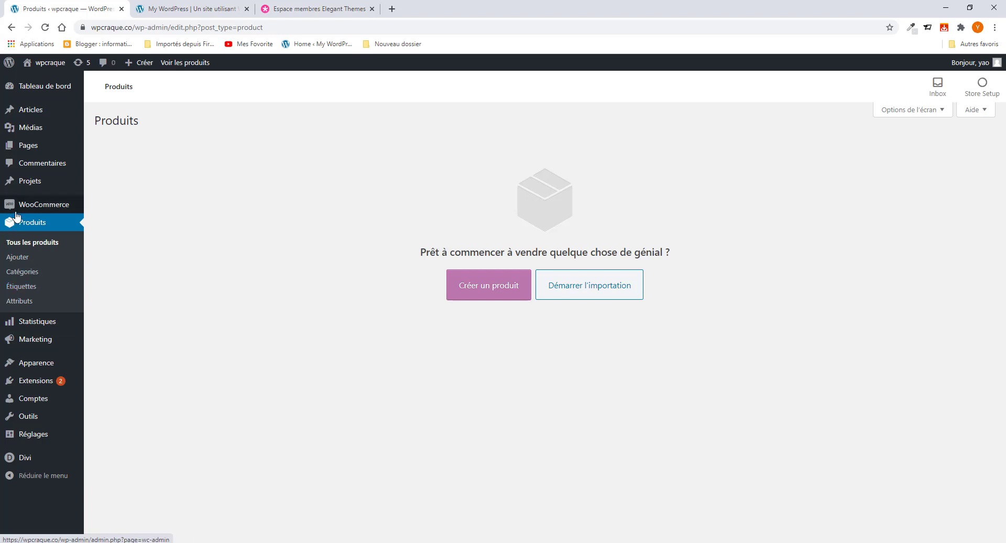
mouse_move(22, 211)
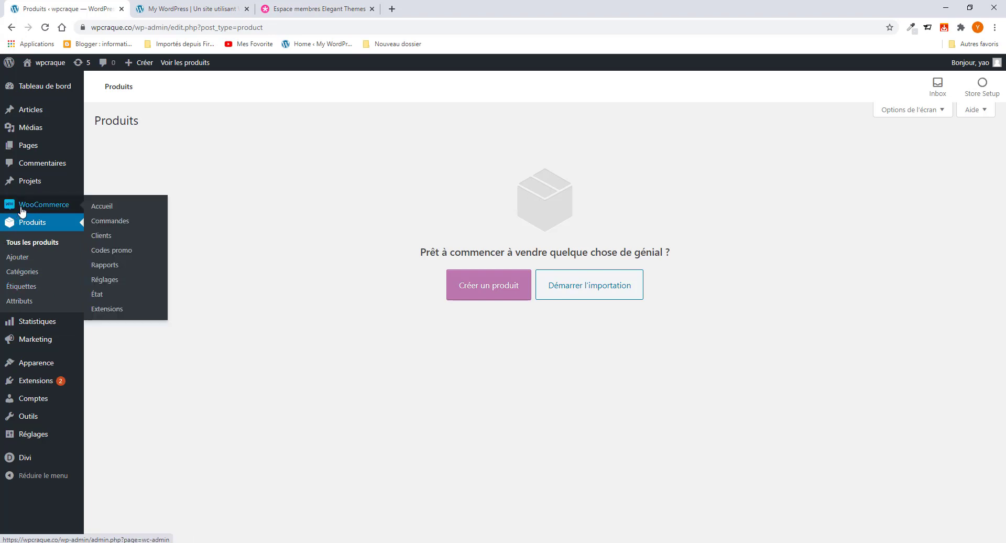
left_click(107, 283)
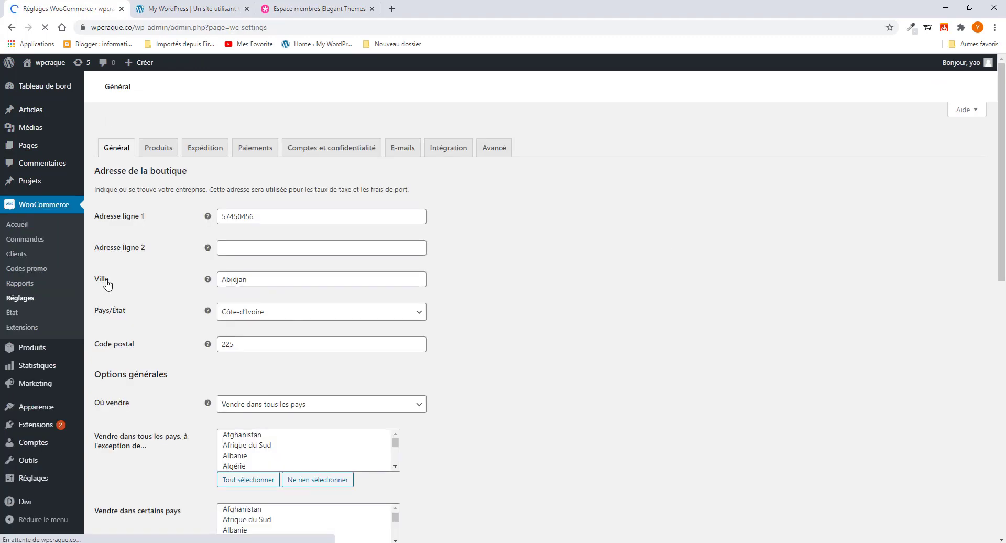
scroll(198, 262, "down", 4)
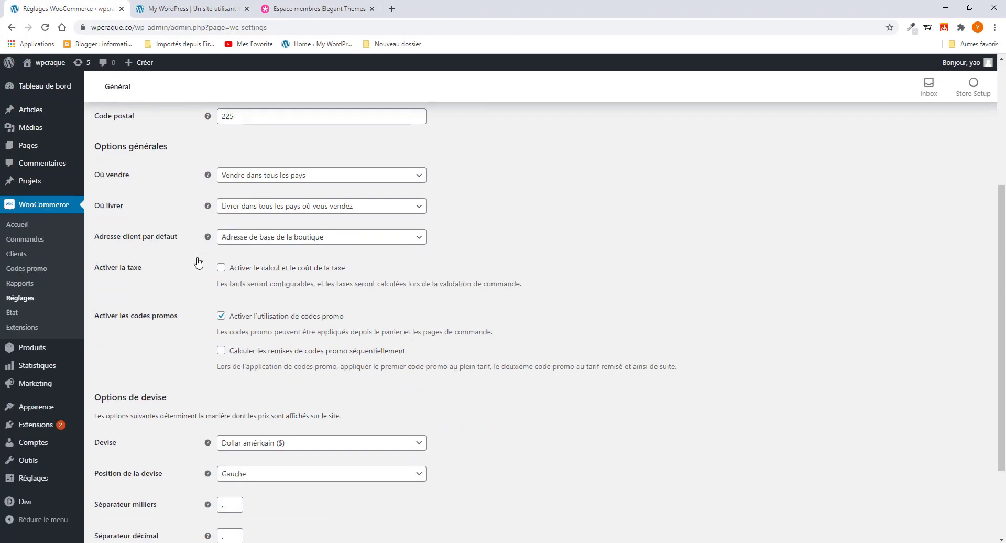
scroll(196, 262, "up", 4)
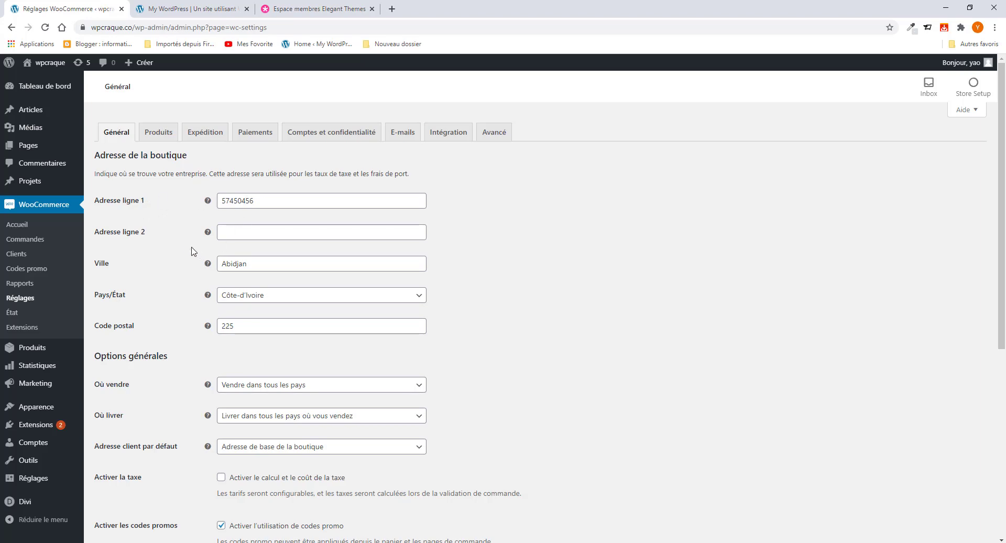
scroll(198, 263, "down", 2)
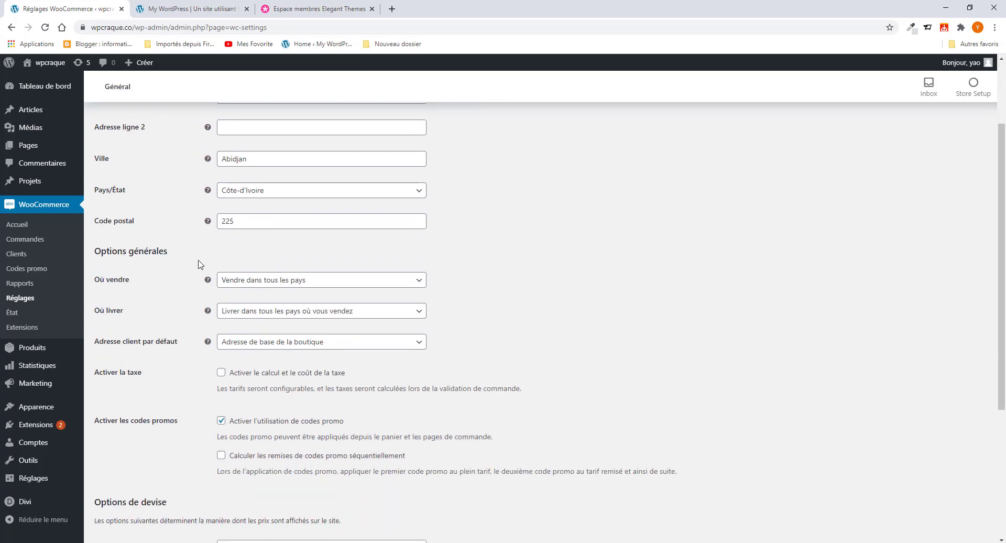
scroll(202, 274, "down", 2)
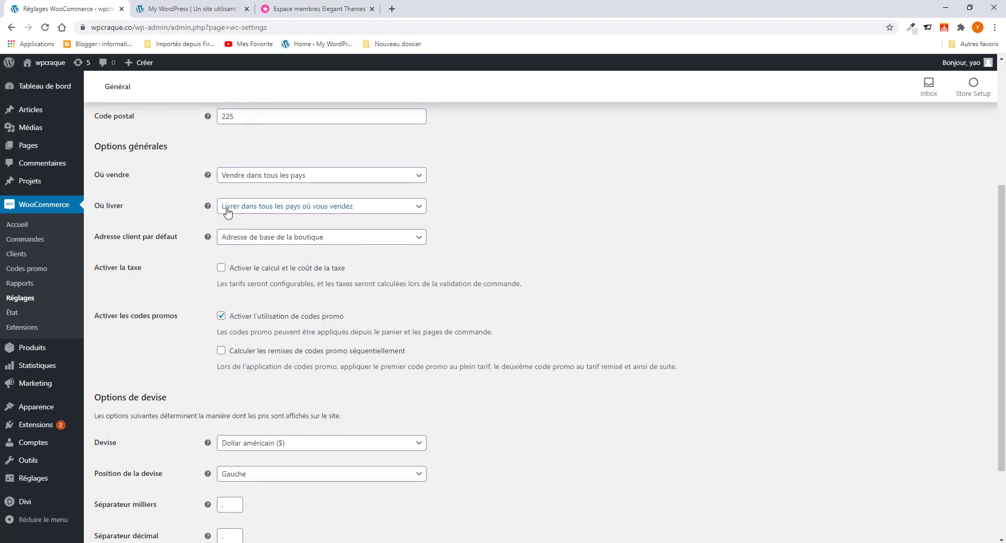
Step: Try selling to all countries with Afghanistan and Afrique du Sud as exceptions, and clear both exclusions again
left_click(305, 179)
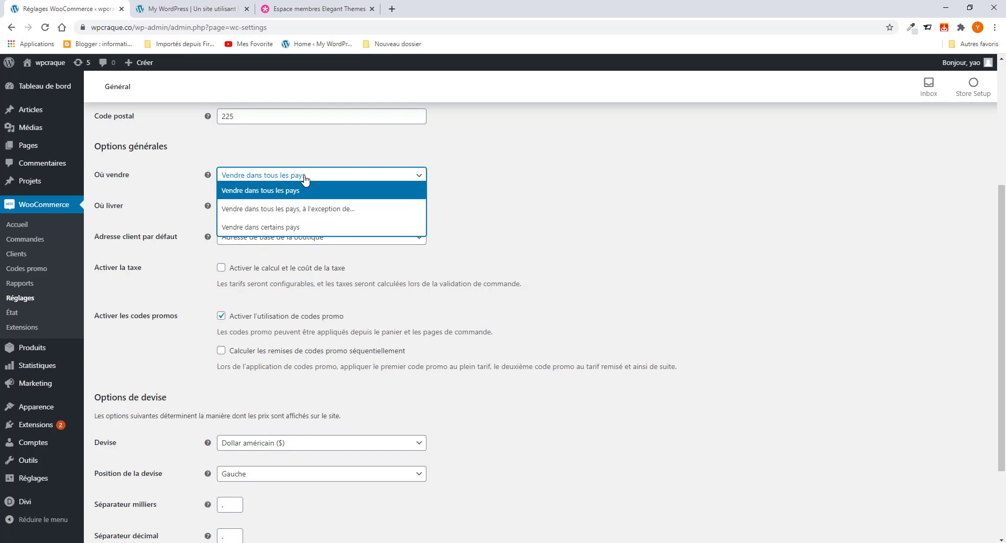
left_click(312, 209)
left_click(313, 208)
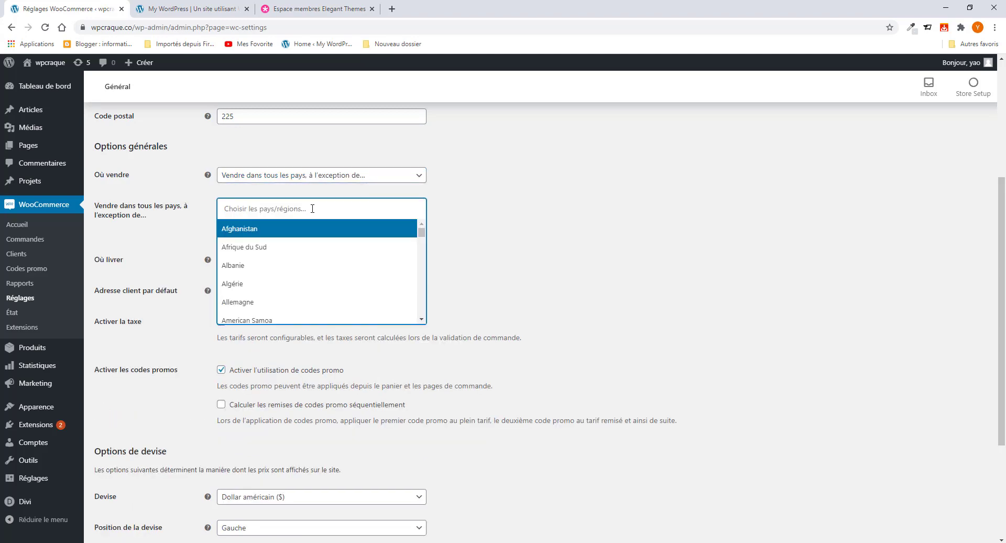
left_click(297, 231)
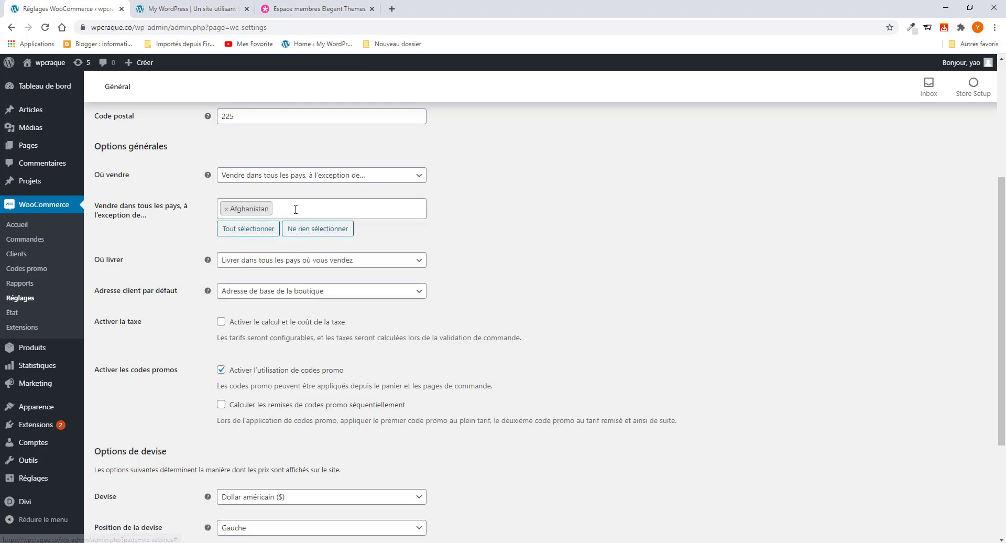
left_click(295, 209)
left_click(285, 250)
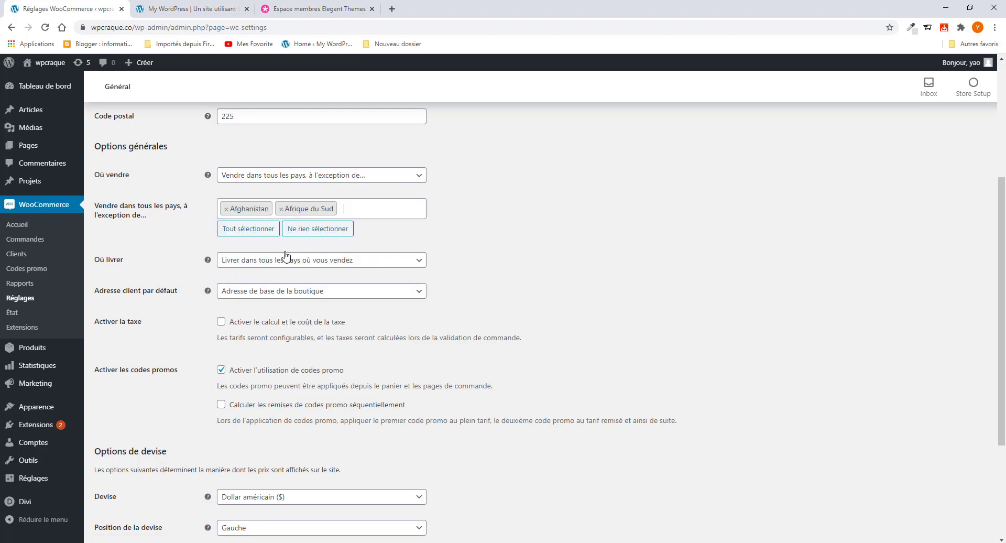
left_click(282, 209)
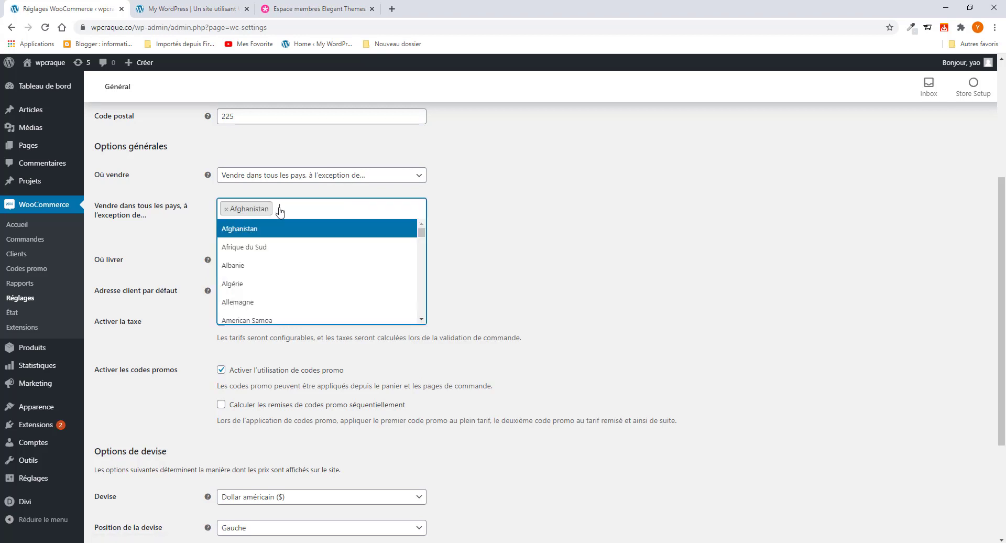
left_click(226, 209)
Step: Try restricting sales to certain countries and view the list of countries that can be chosen
left_click(300, 178)
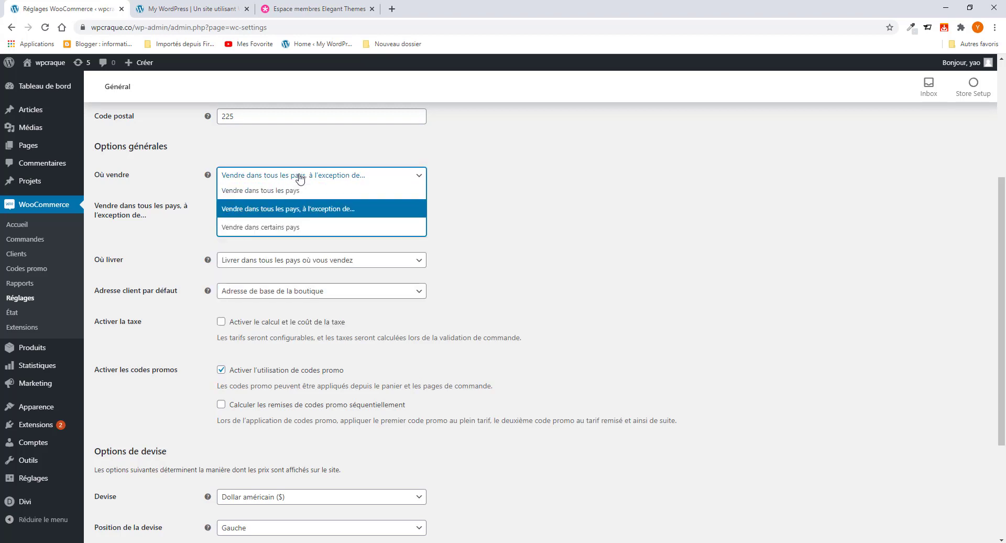
left_click(282, 229)
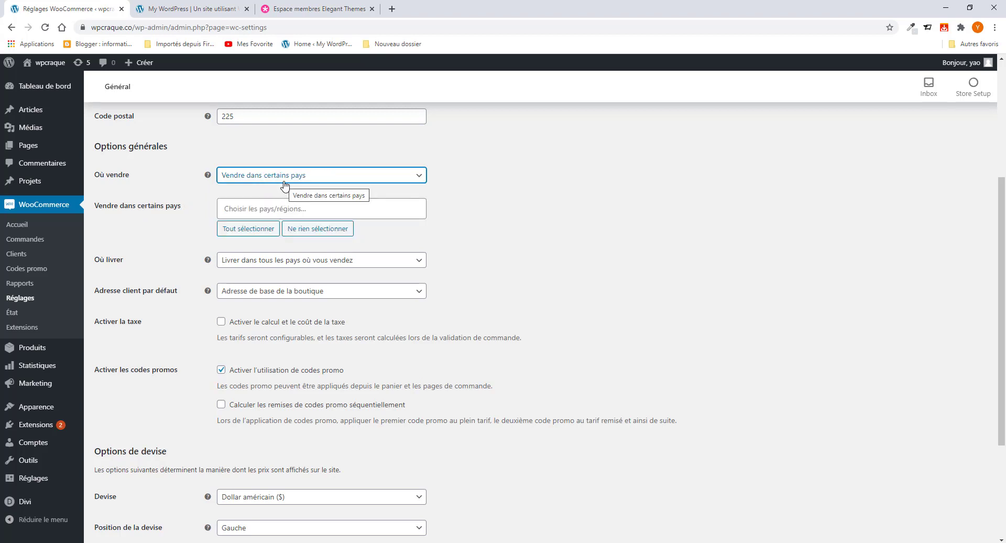
left_click(305, 212)
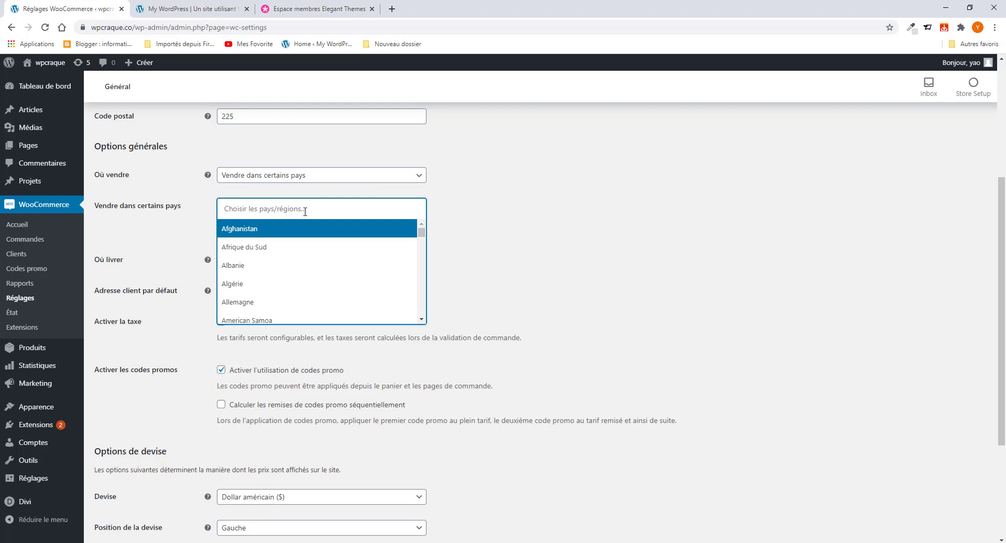
left_click(215, 198)
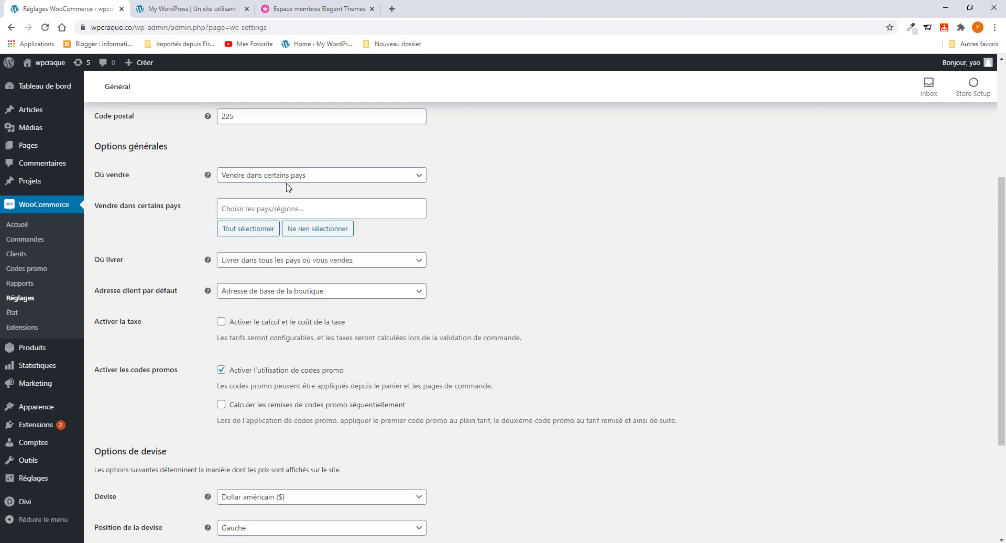
Step: Set the store to sell to all countries and to ship to all countries it sells to
left_click(297, 181)
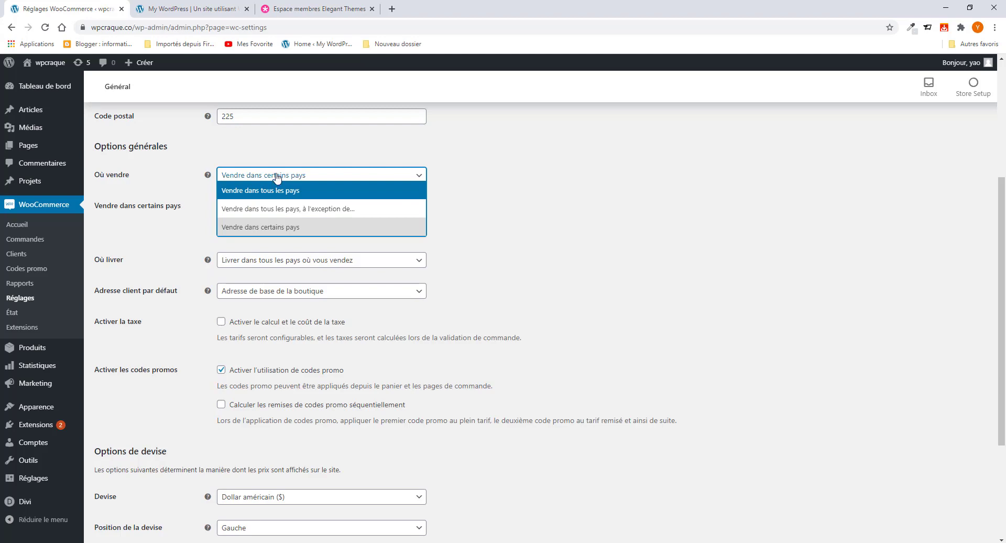
left_click(277, 191)
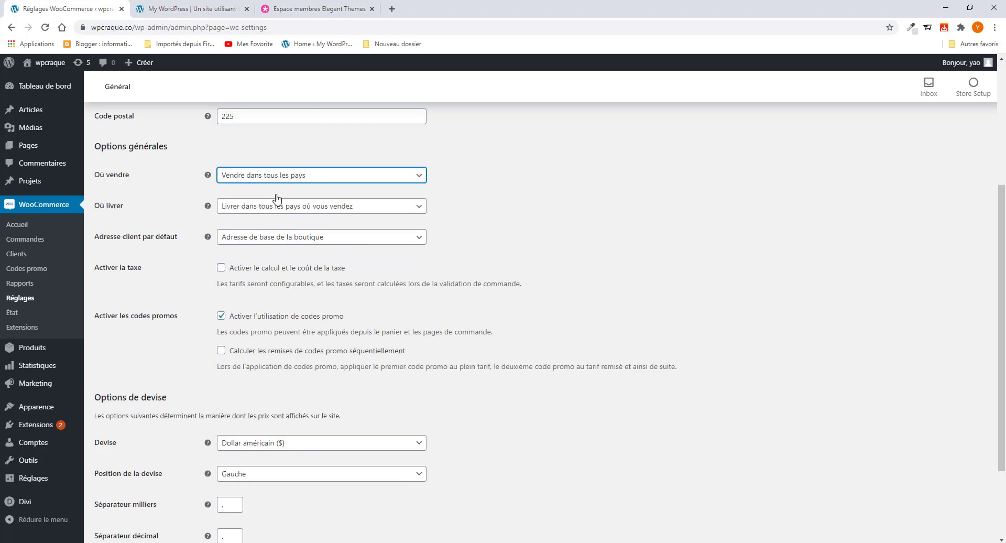
left_click(309, 212)
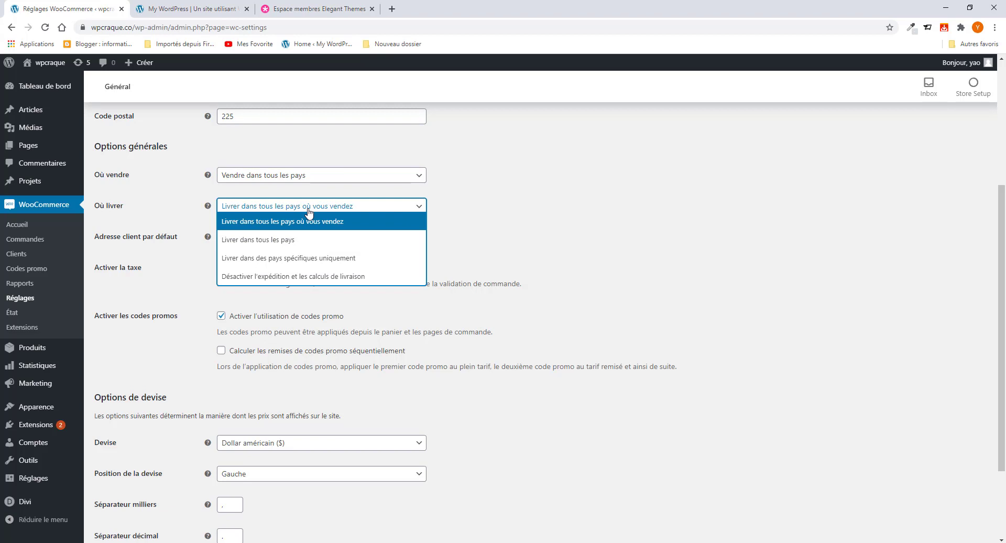
left_click(307, 222)
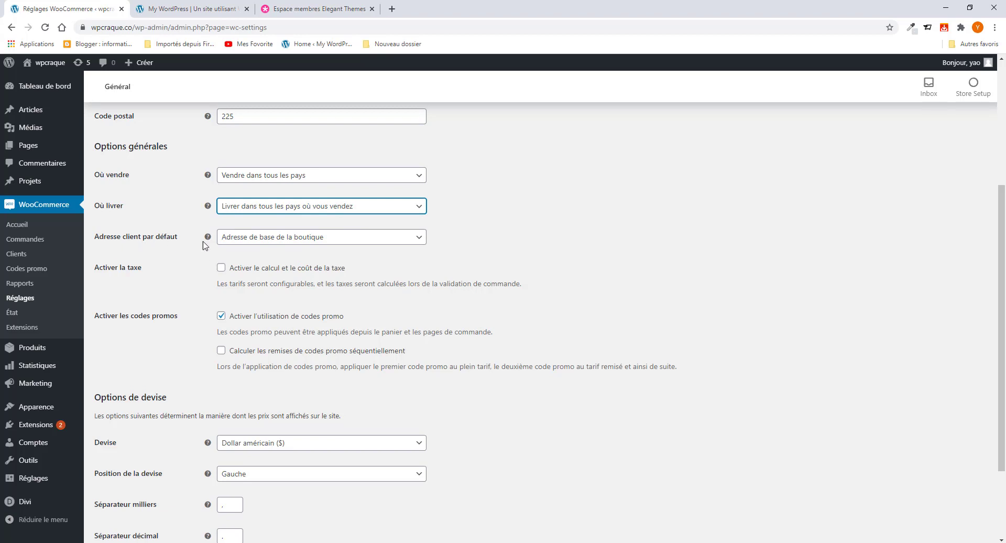
Step: Examine the available choices for the default customer address without changing the shop base address option
left_click(267, 242)
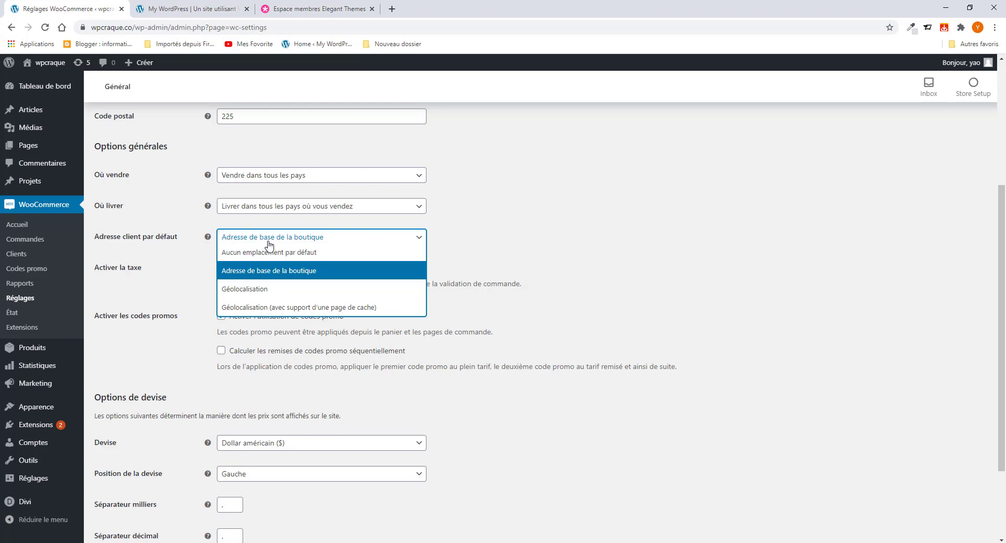
left_click(184, 257)
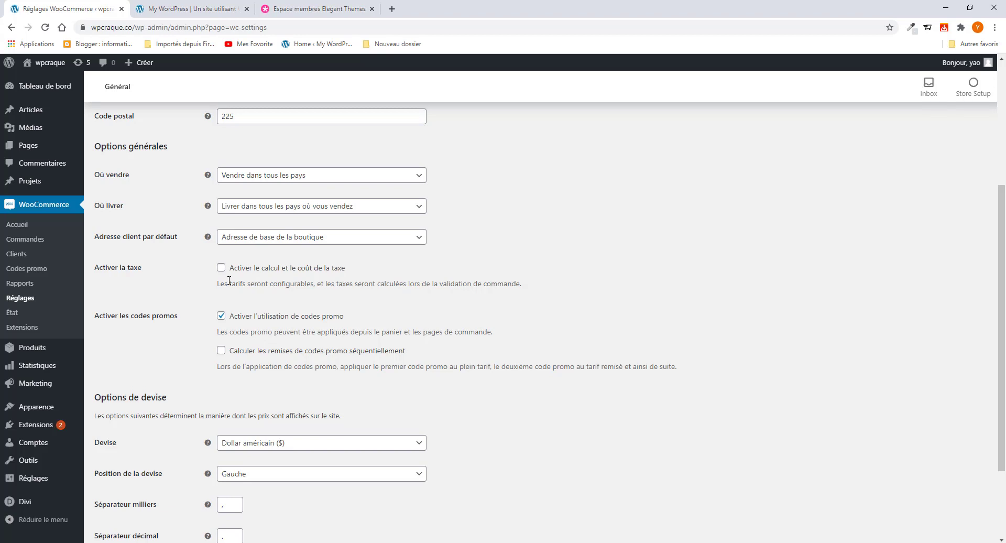
left_click(278, 237)
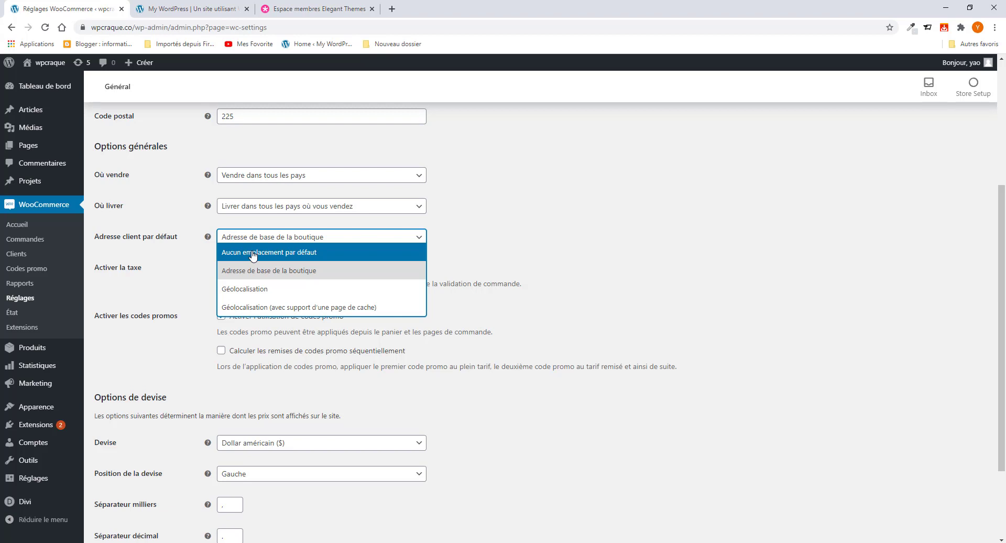
left_click(174, 226)
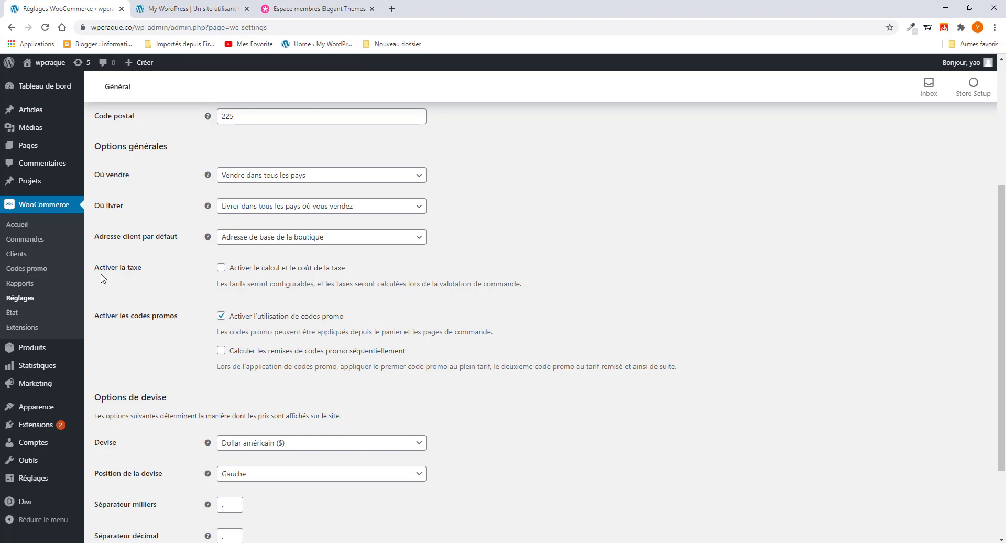
Step: Enable tax calculation and tax rates for the store, and check the available settings sections
left_click(221, 268)
scroll(220, 274, "up", 4)
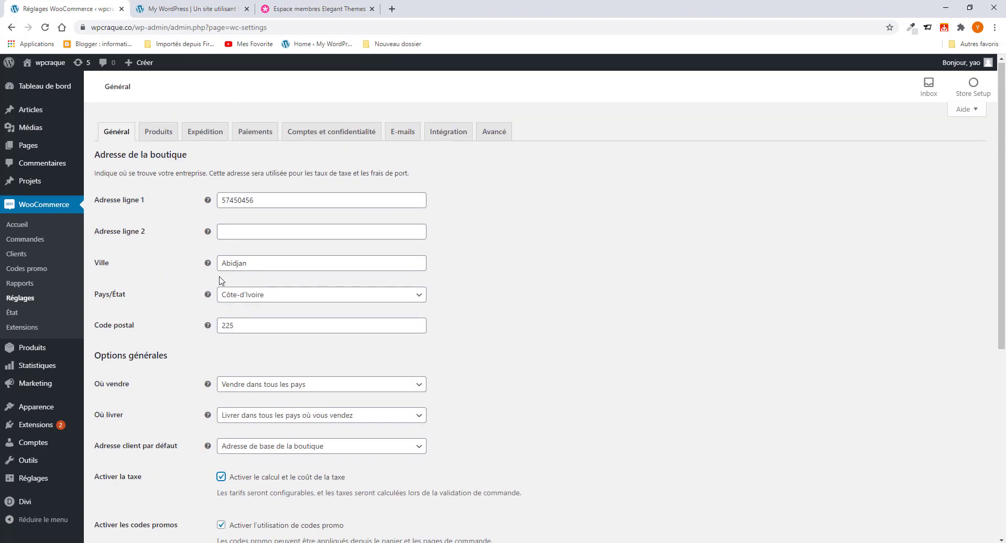
scroll(221, 278, "down", 6)
scroll(221, 283, "up", 2)
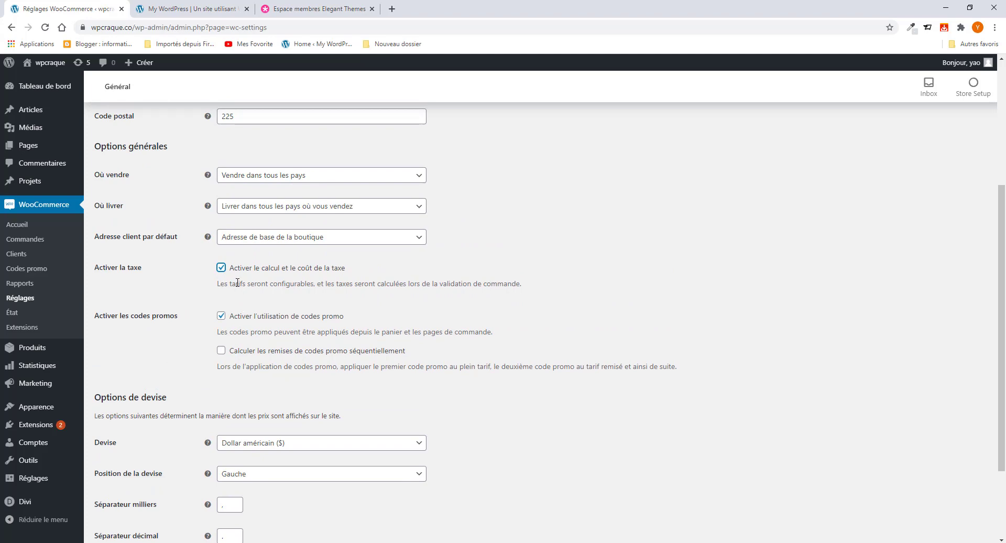
scroll(238, 283, "up", 4)
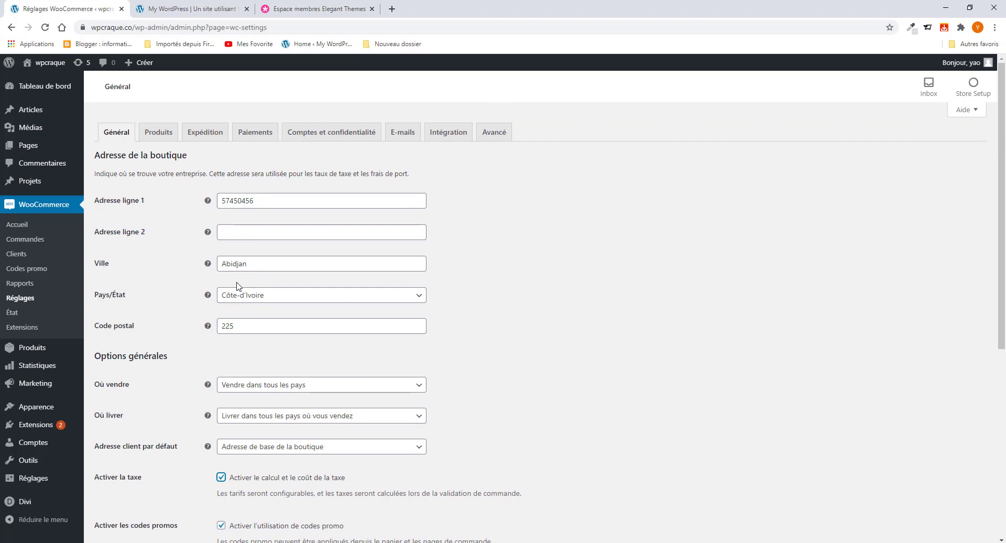
scroll(237, 286, "down", 2)
scroll(236, 288, "up", 2)
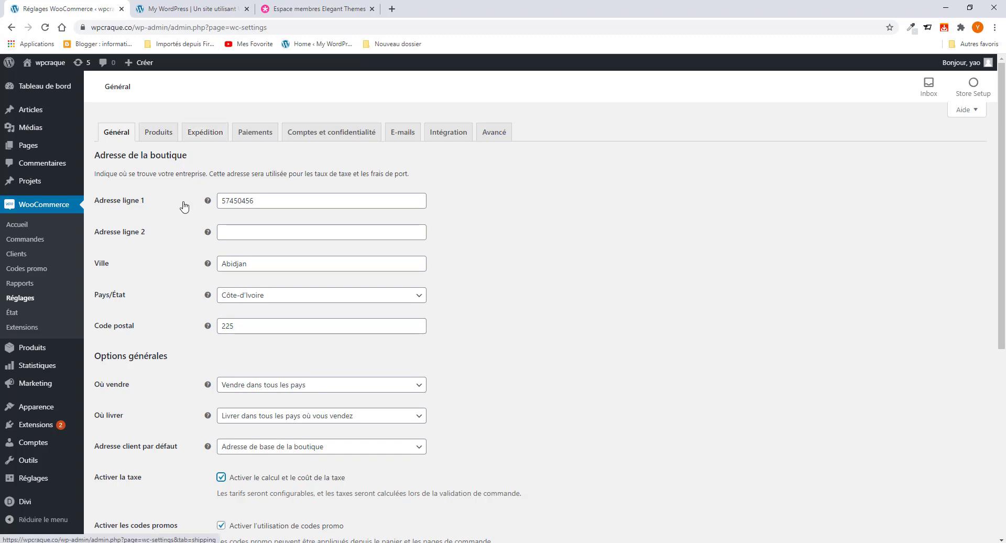
Step: Set the store currency to Euro (€) in the currency options
scroll(185, 215, "down", 5)
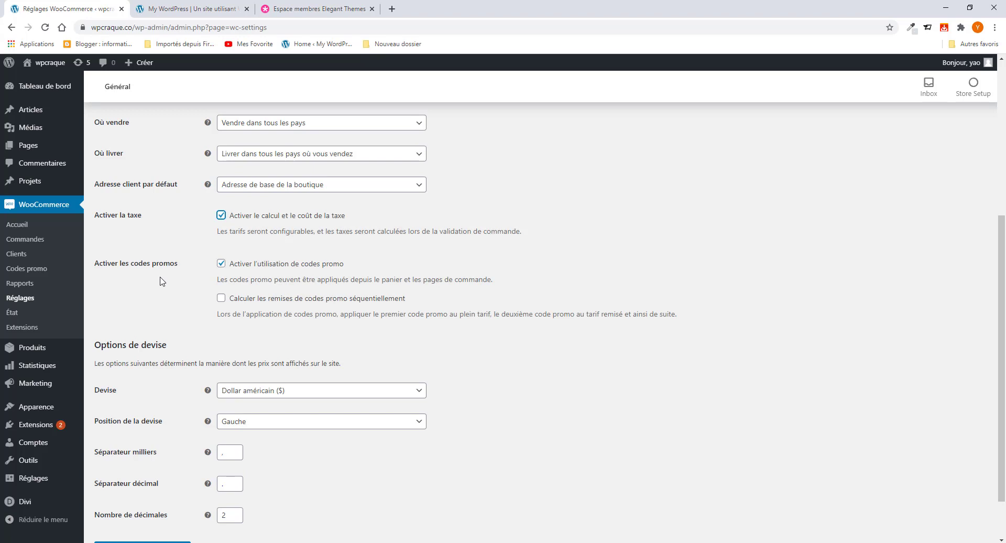
scroll(162, 281, "down", 2)
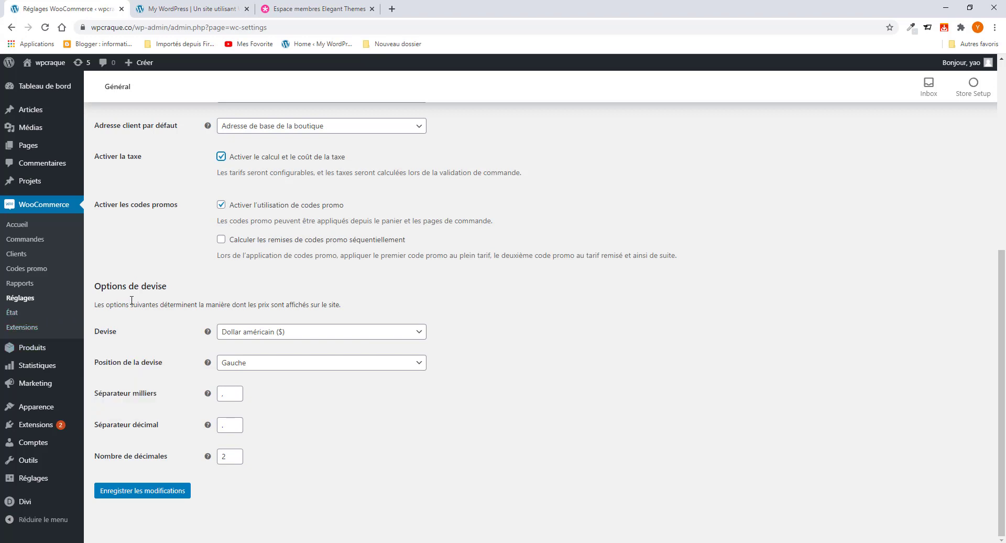
left_click(298, 337)
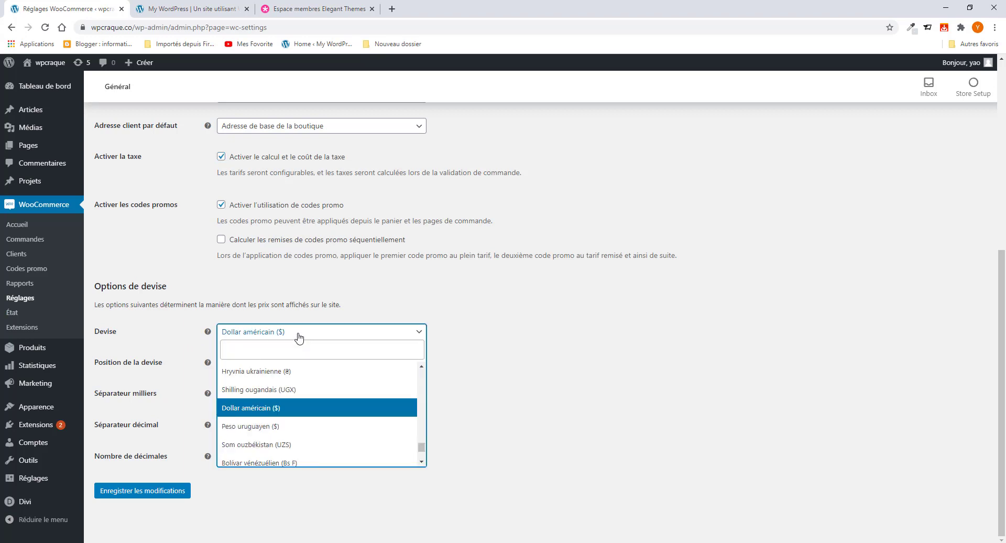
scroll(314, 398, "down", 3)
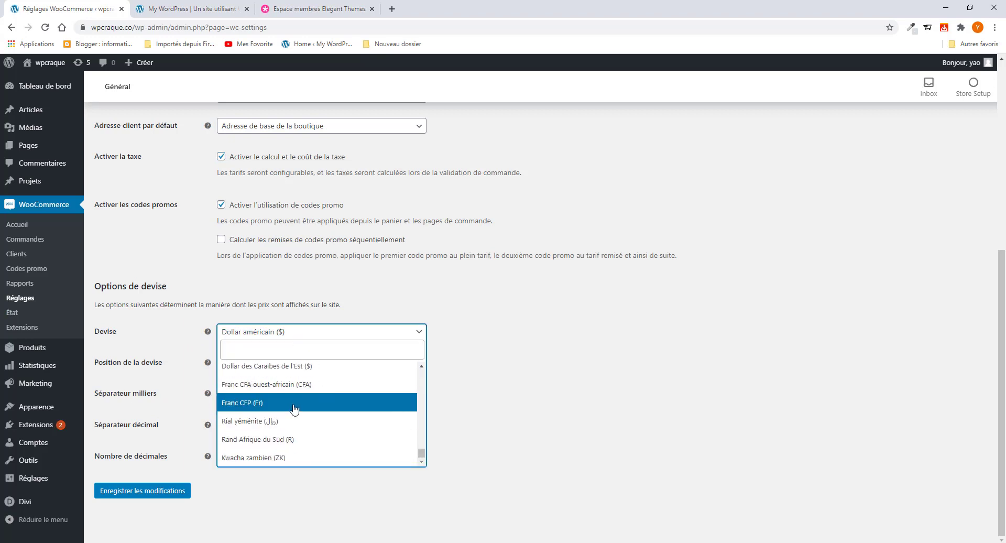
scroll(292, 407, "up", 3)
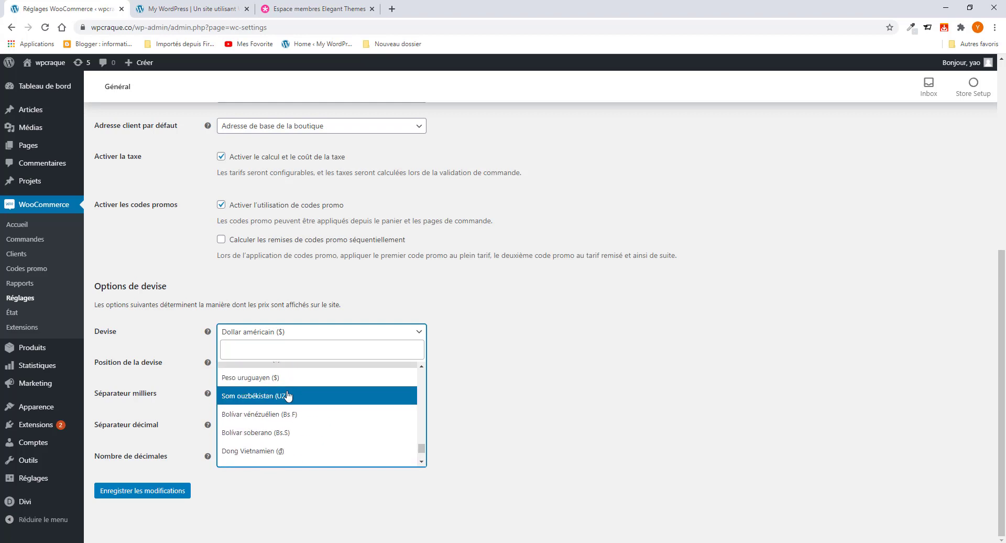
scroll(287, 395, "up", 1)
type("e")
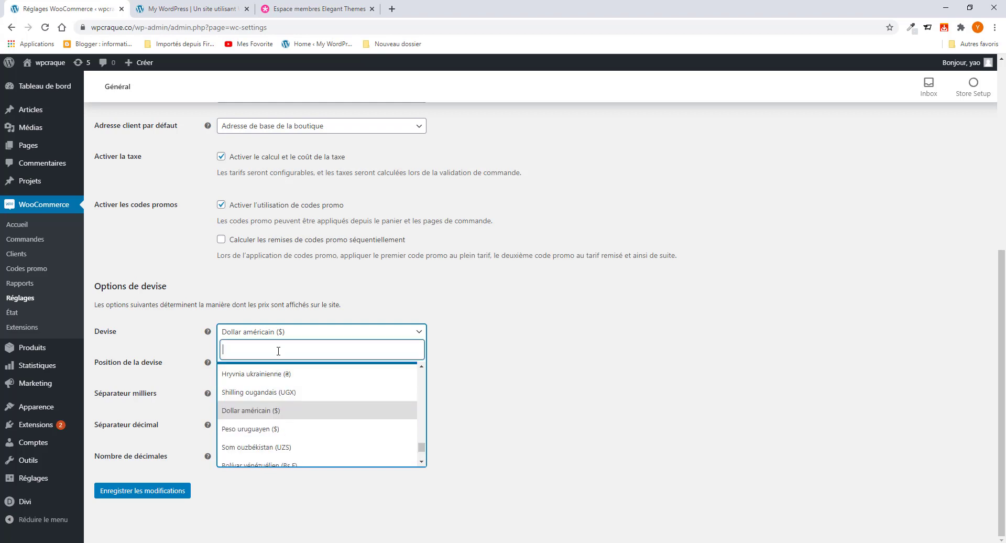
type("u")
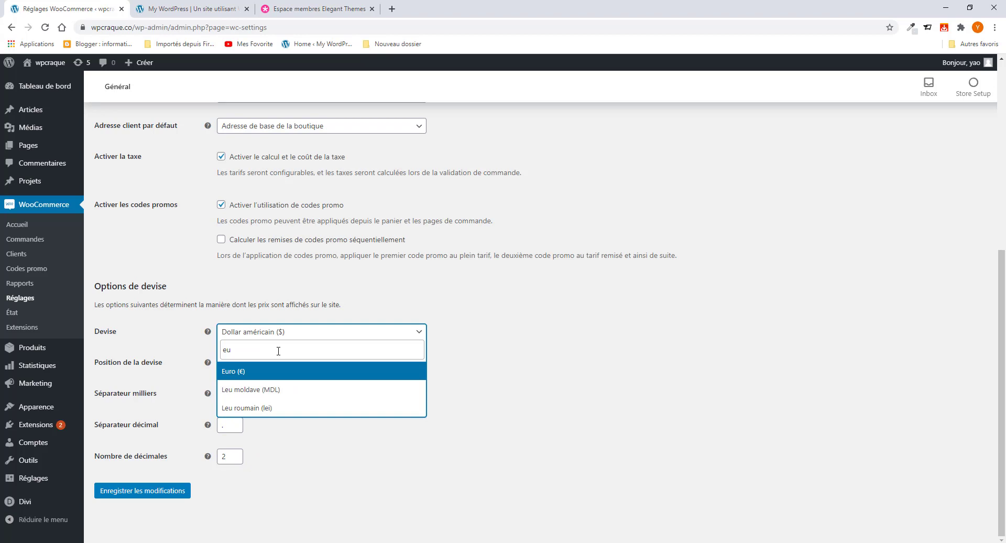
left_click(274, 373)
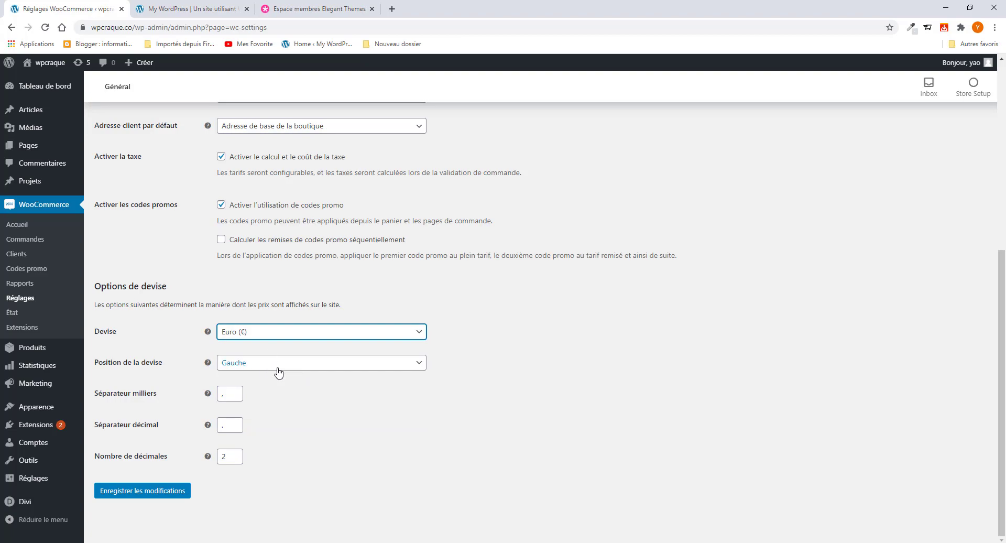
Step: Compare how prices appear on the wpcraque.info shop and set the currency position to Droite
left_click(279, 373)
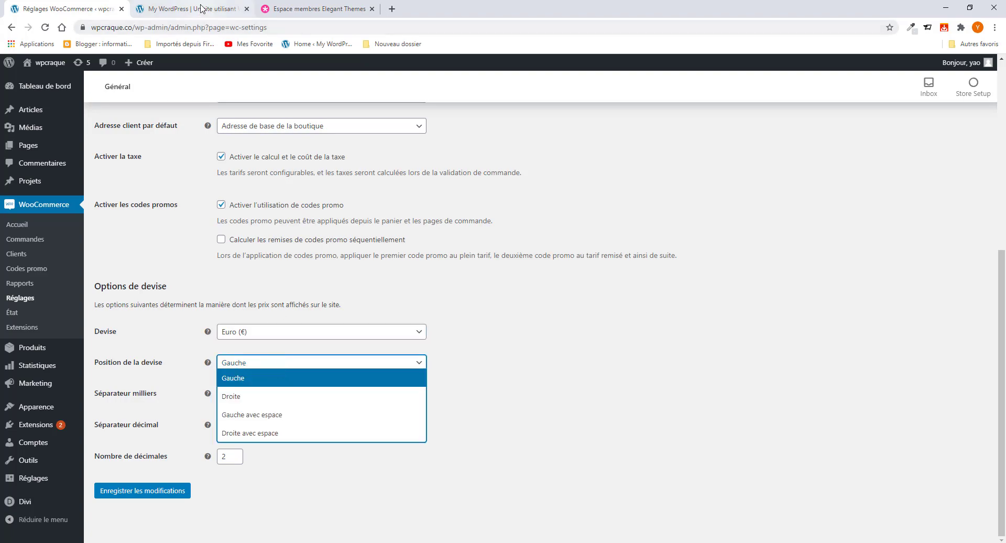
left_click(220, 9)
scroll(346, 262, "up", 4)
scroll(359, 289, "down", 7)
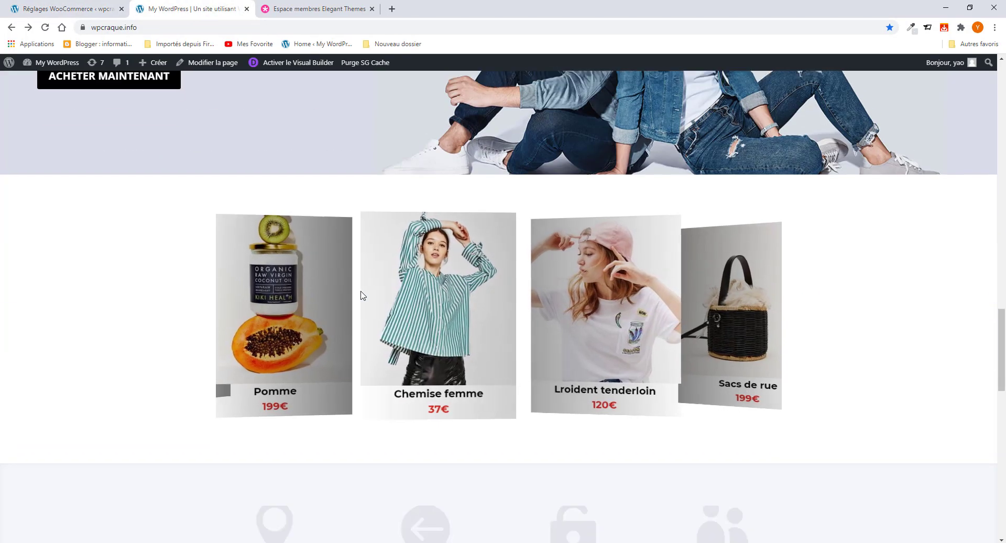
scroll(359, 294, "up", 7)
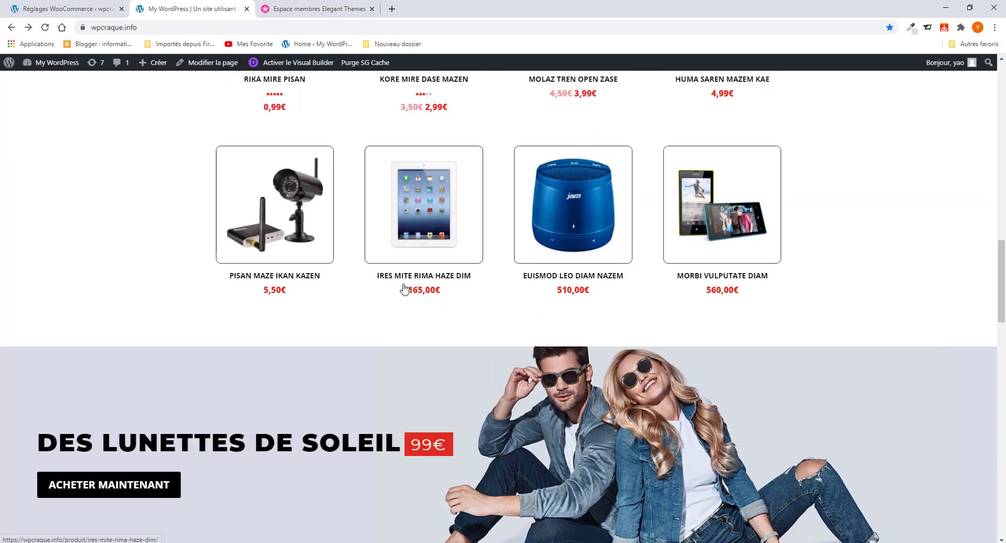
left_click(68, 6)
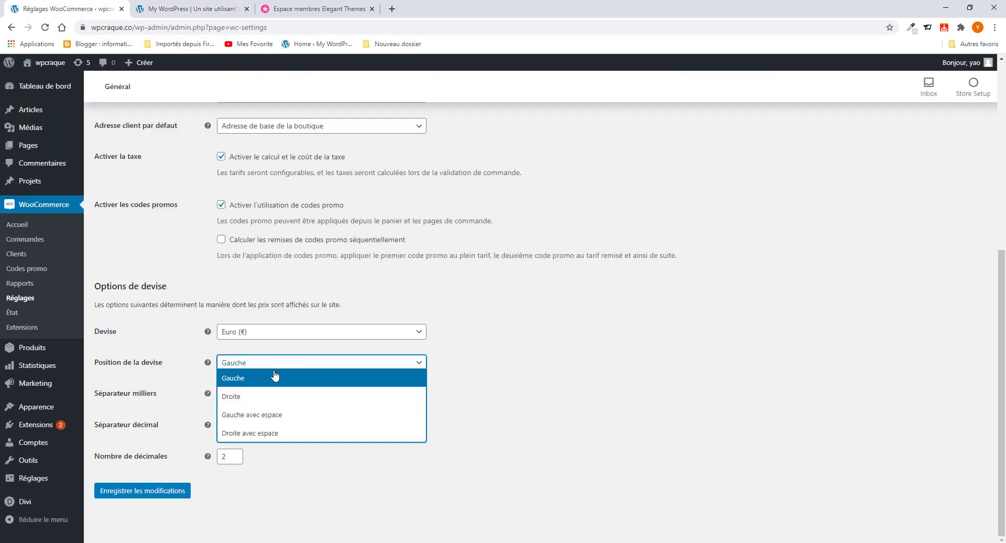
left_click(252, 400)
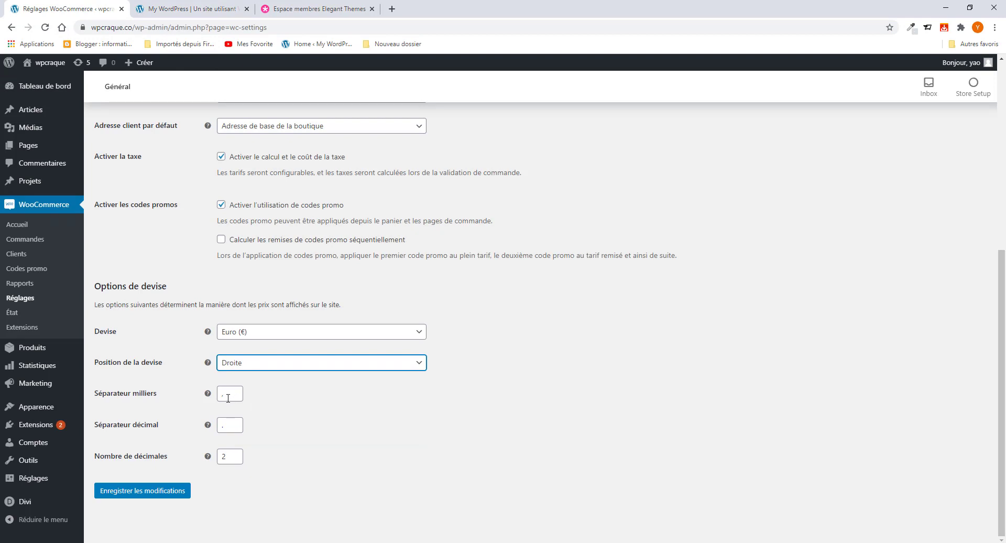
Step: Check the thousands separator against the prices on the wpcraque.info shop and save the general settings
left_click(228, 395)
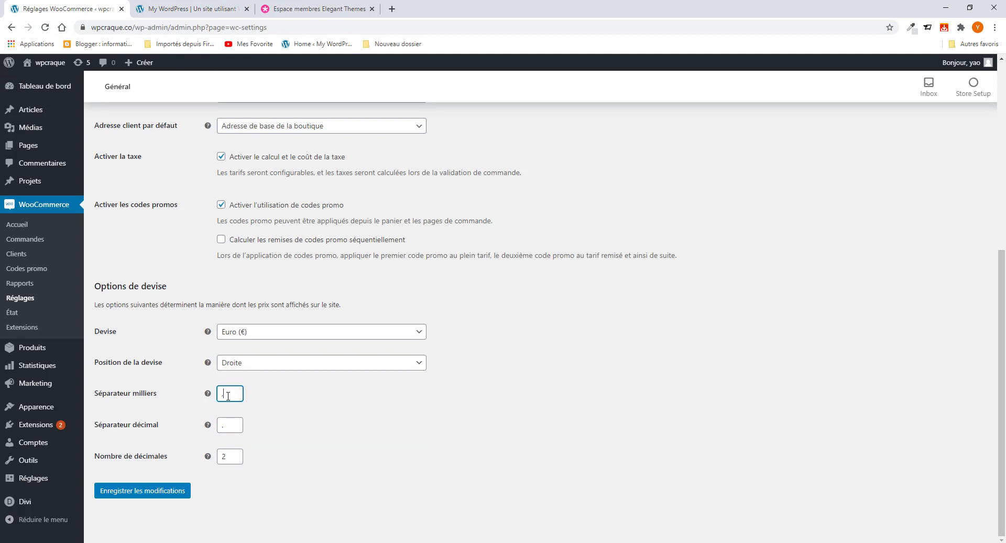
key("BackSpace")
left_click(170, 10)
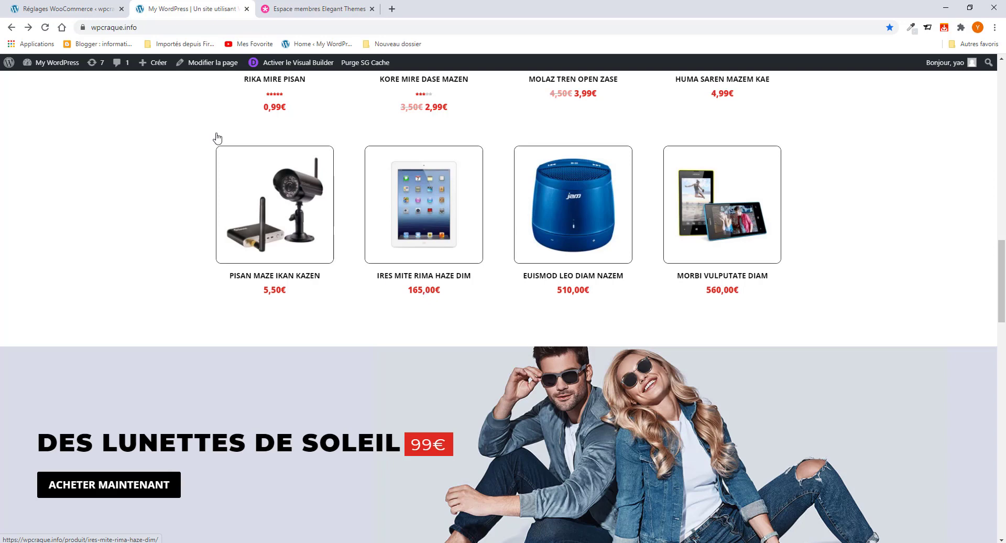
left_click(110, 8)
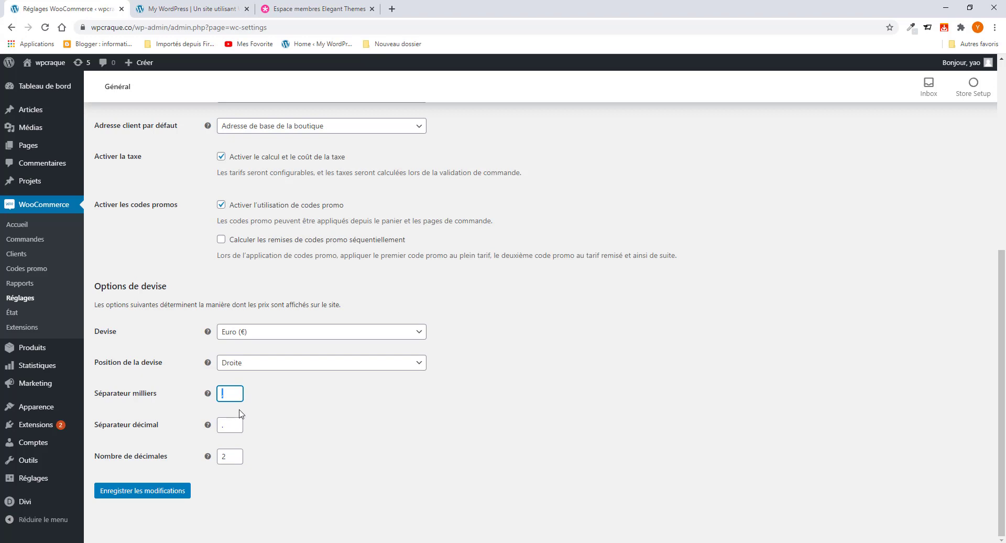
key("Tab")
double_click(231, 391)
left_click(201, 6)
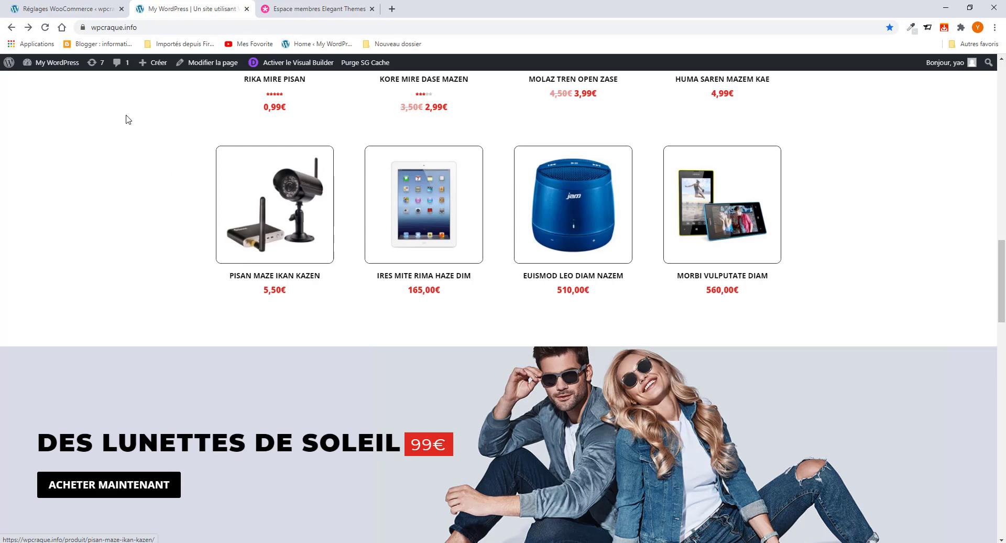
left_click(81, 11)
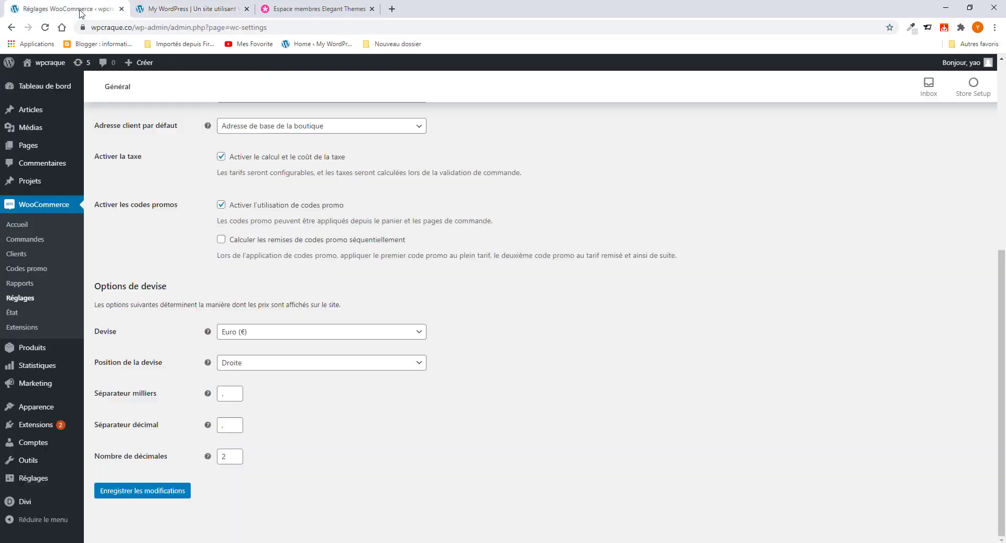
left_click(150, 490)
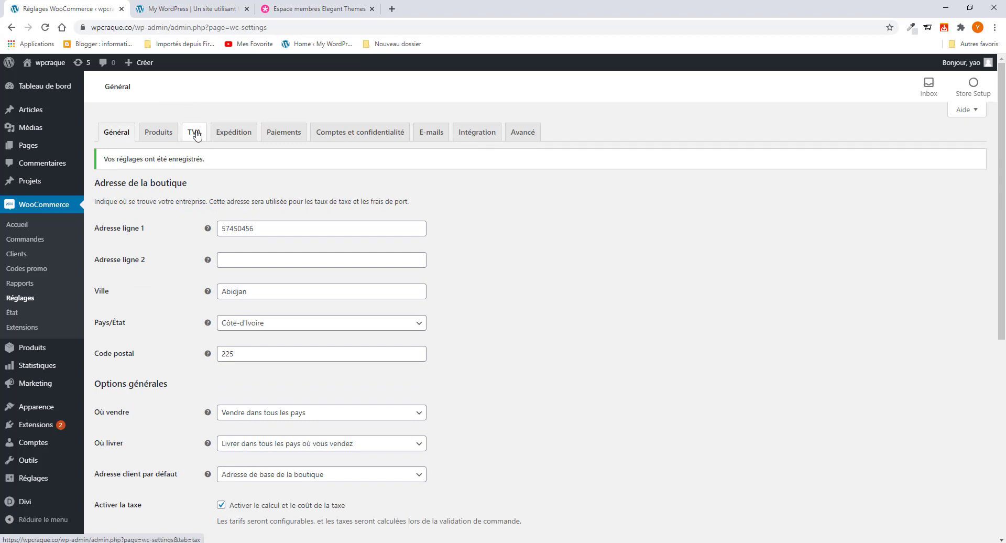
Step: Open the general product settings and check which pages can be chosen as the shop page
left_click(158, 134)
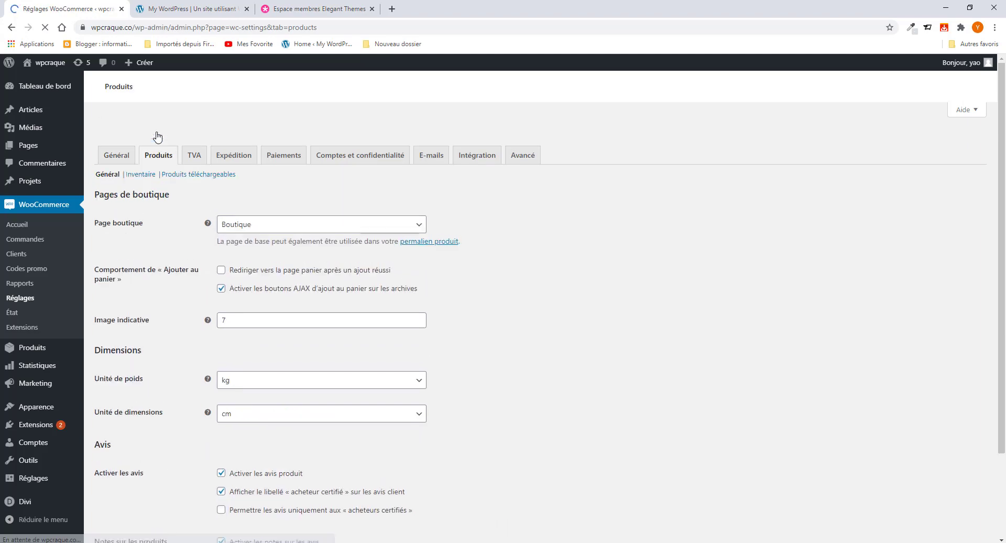
scroll(268, 263, "down", 1)
scroll(267, 261, "up", 1)
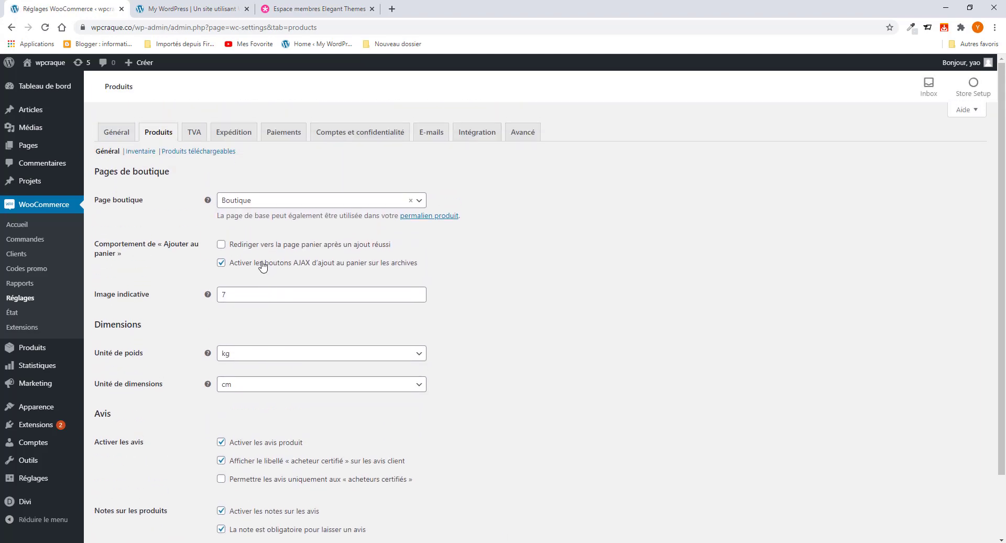
left_click(262, 204)
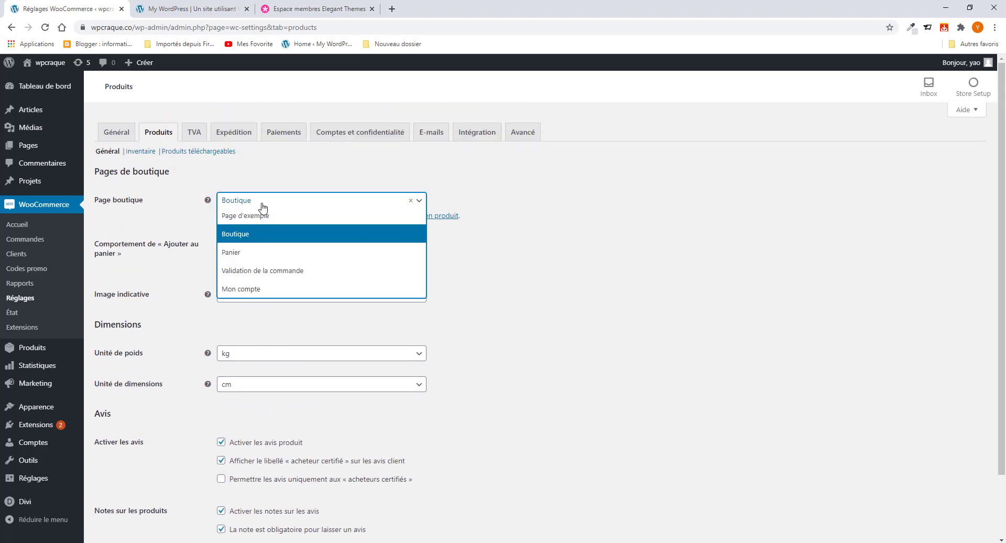
left_click(276, 177)
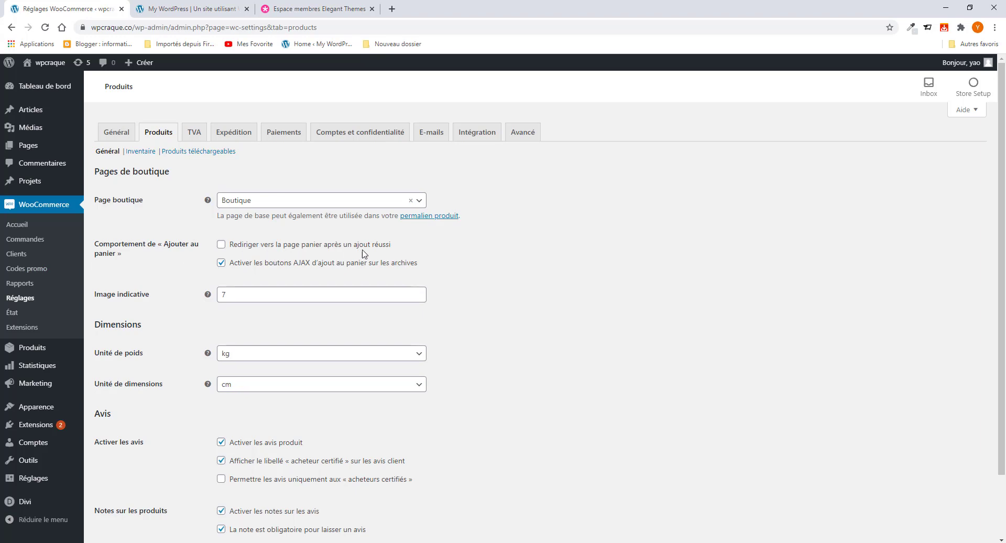
Step: On the wpcraque.info shop, add the product "Ires mite rima haze dim" to the cart and view the cart
left_click(185, 11)
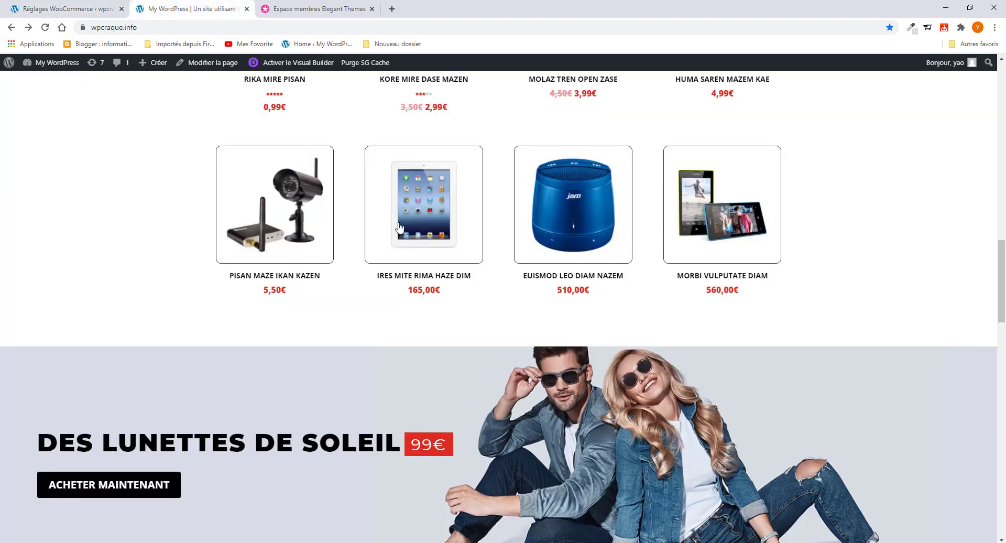
left_click(425, 283)
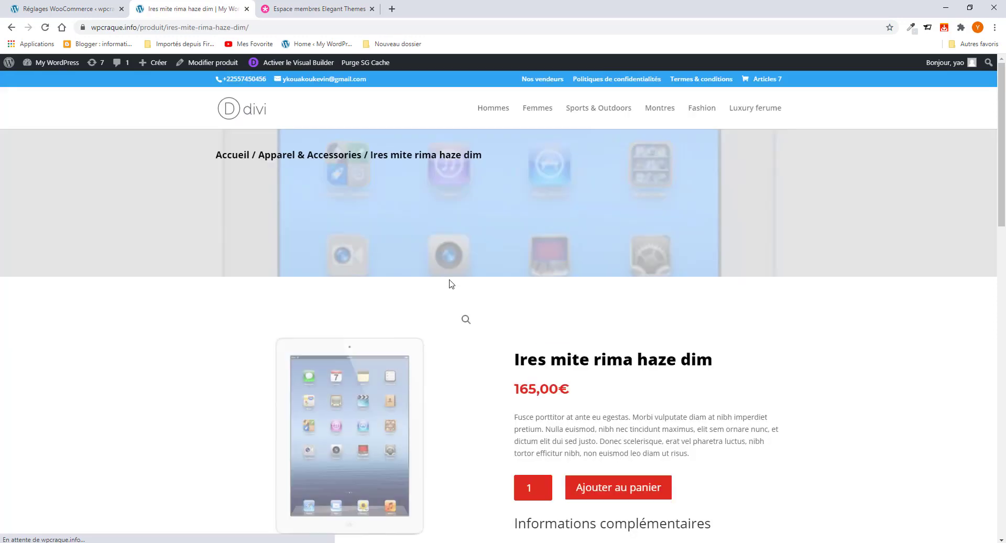
scroll(581, 337, "down", 2)
left_click(604, 336)
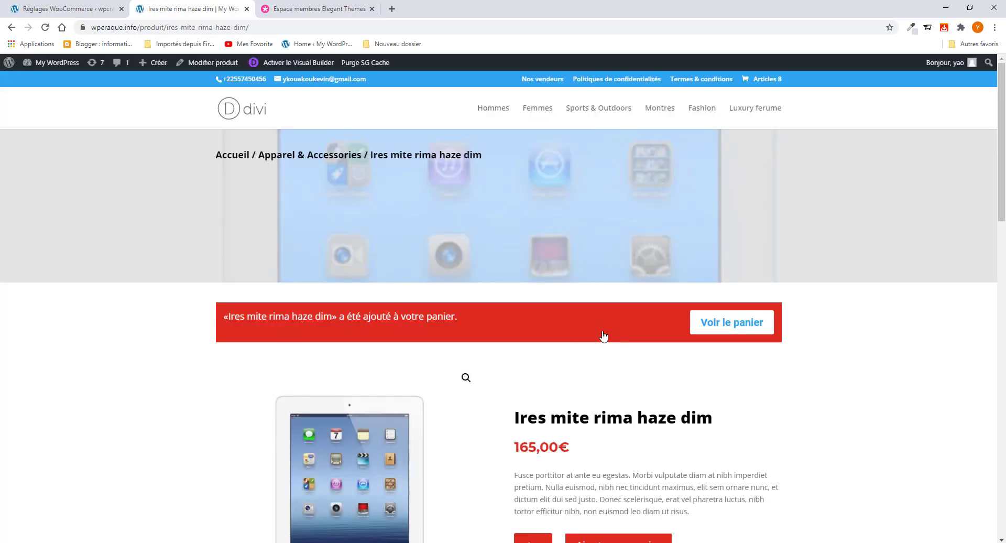
scroll(603, 337, "down", 1)
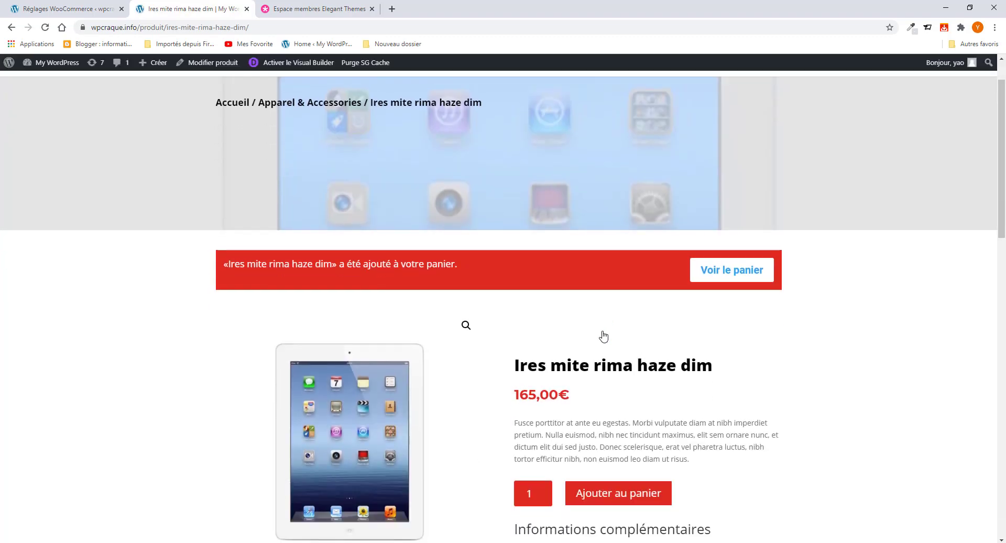
left_click(722, 281)
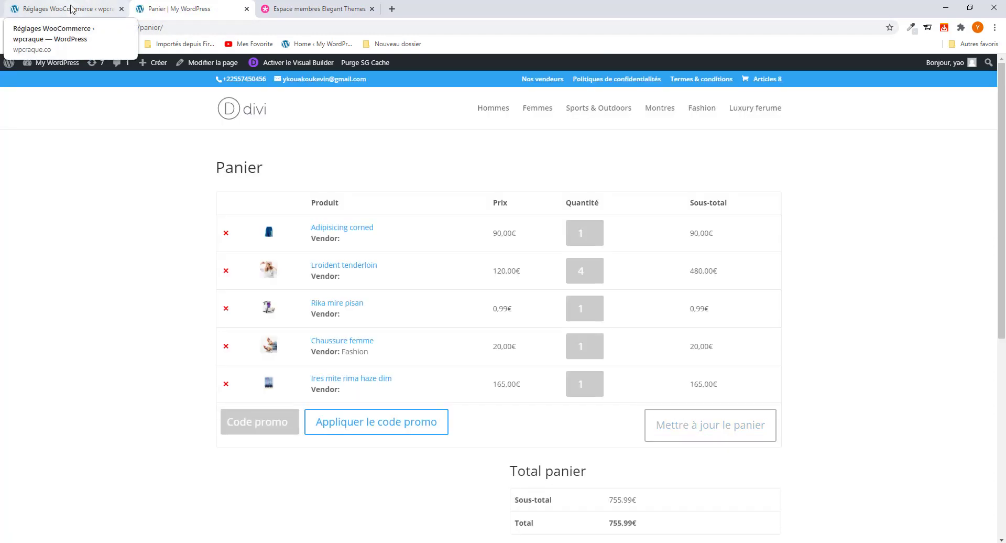
Step: Try the option that redirects to the cart page after a successful add, comparing it with the wpcraque.info cart
left_click(72, 9)
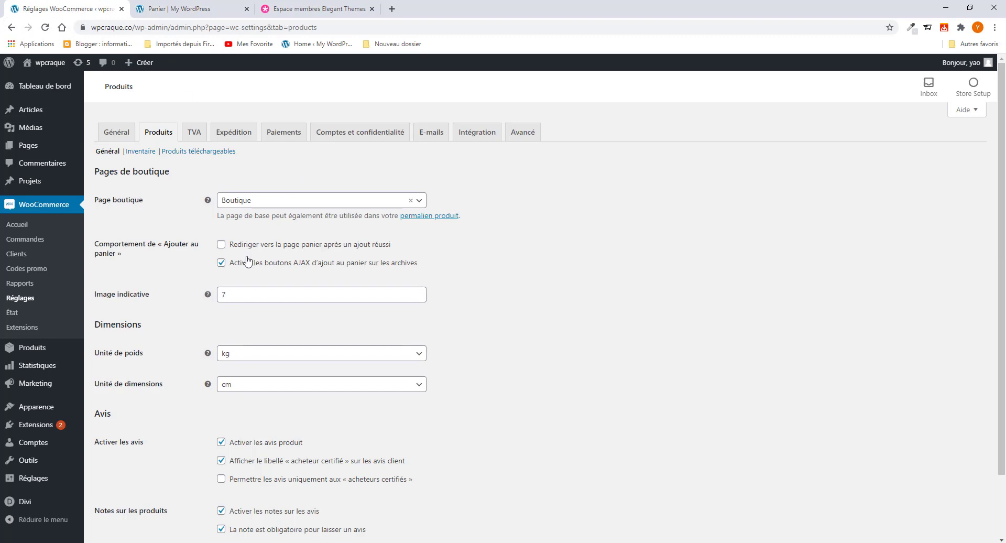
left_click(221, 245)
left_click(176, 10)
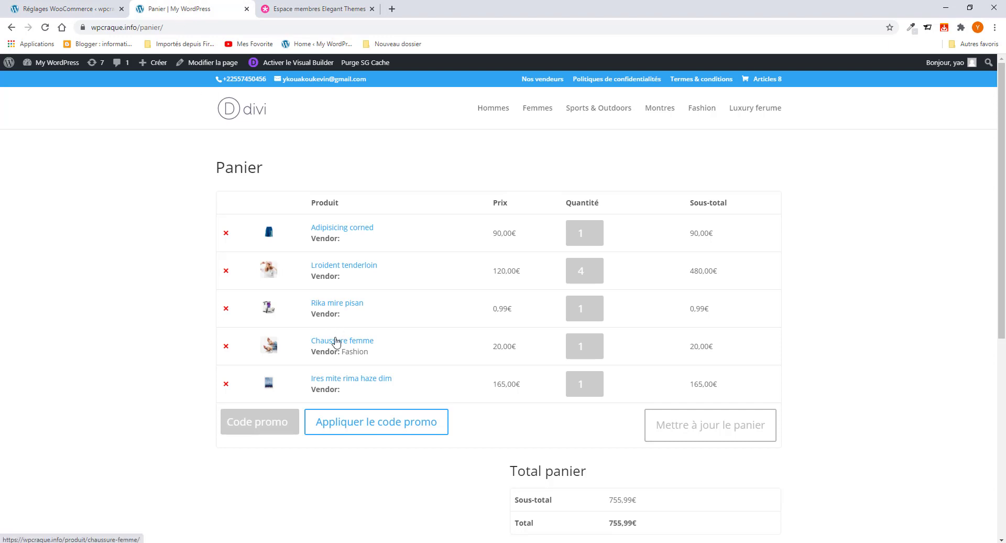
left_click(70, 10)
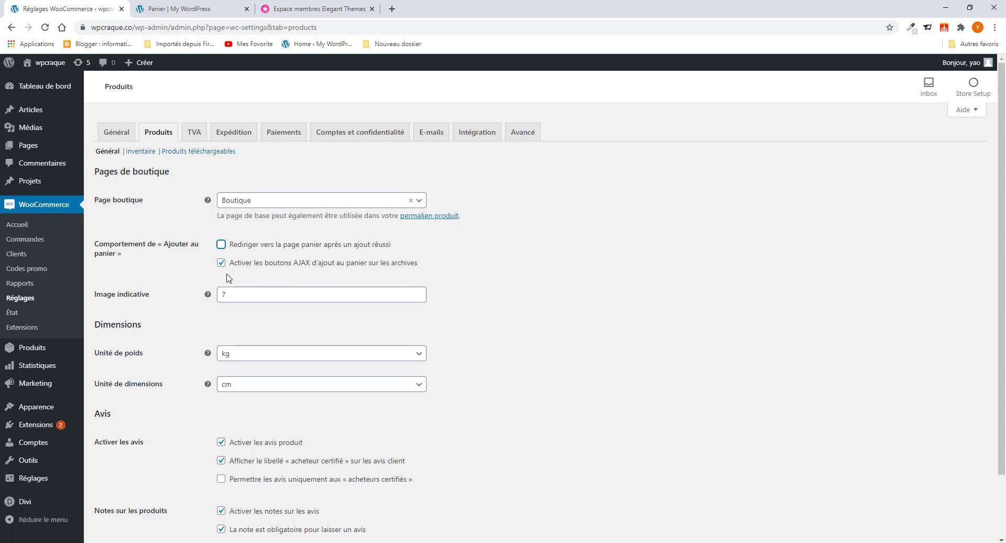
Step: Review the remaining general product settings and check the available weight units
scroll(272, 312, "down", 2)
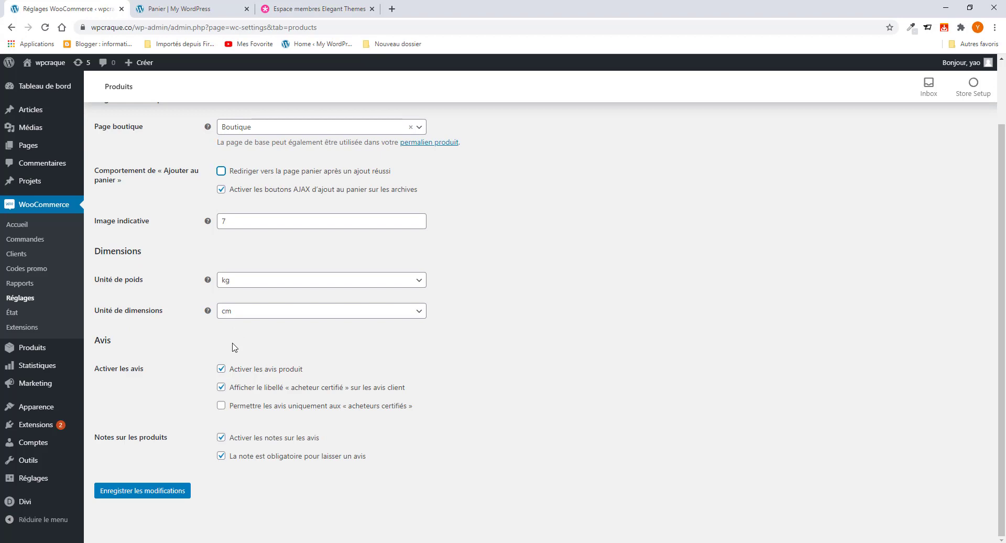
left_click(244, 280)
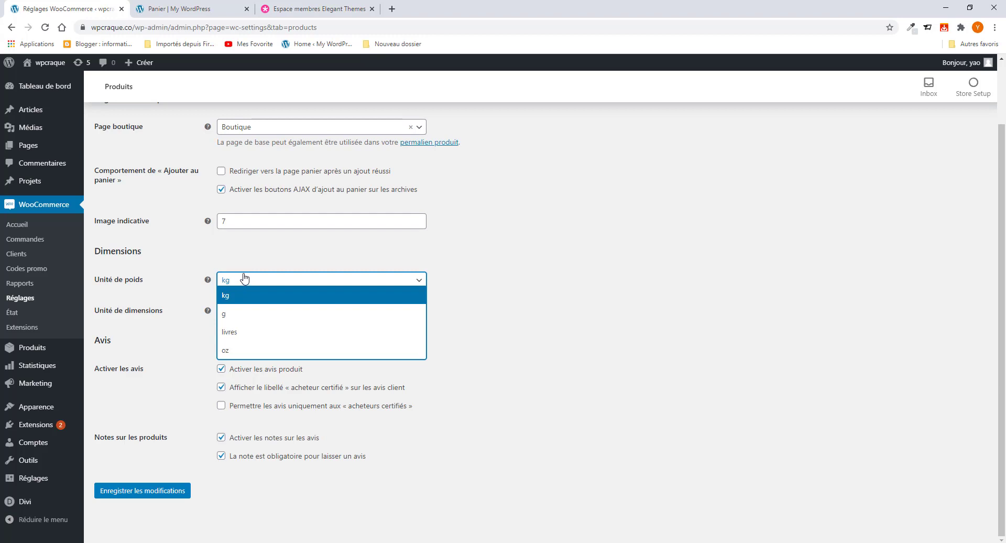
left_click(258, 245)
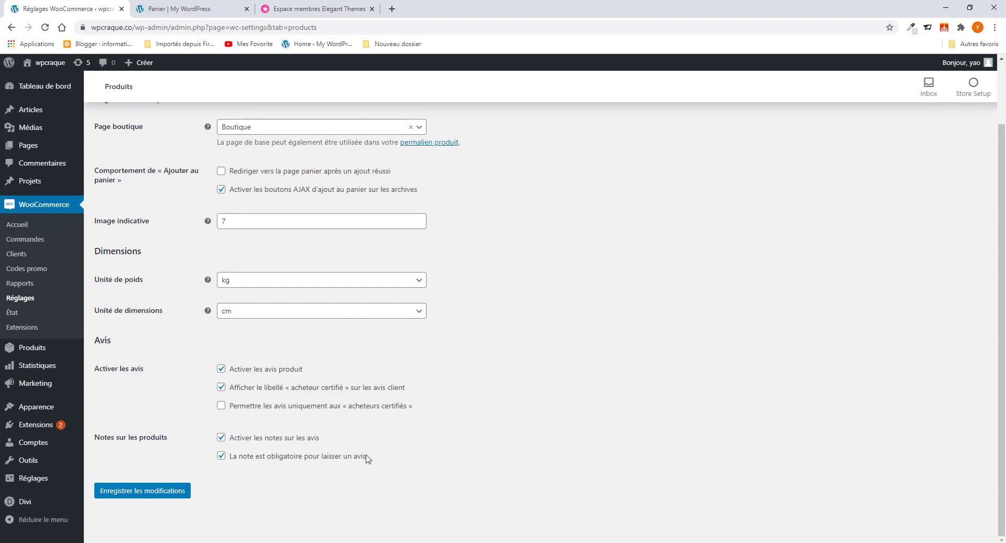
Step: On the wpcraque.info shop, examine the review form of "Ires mite rima haze dim" and test its star rating with three stars and one star
left_click(178, 9)
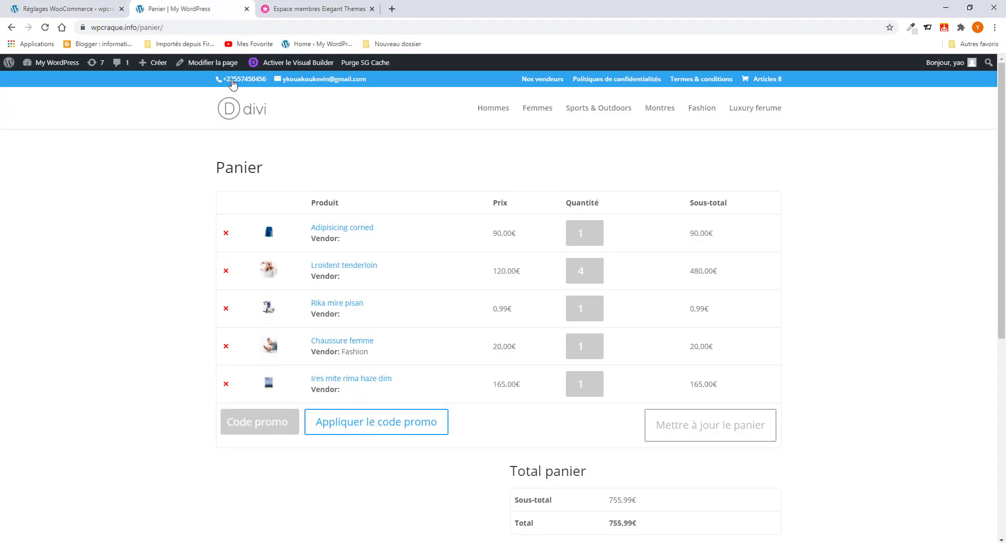
scroll(385, 305, "up", 1)
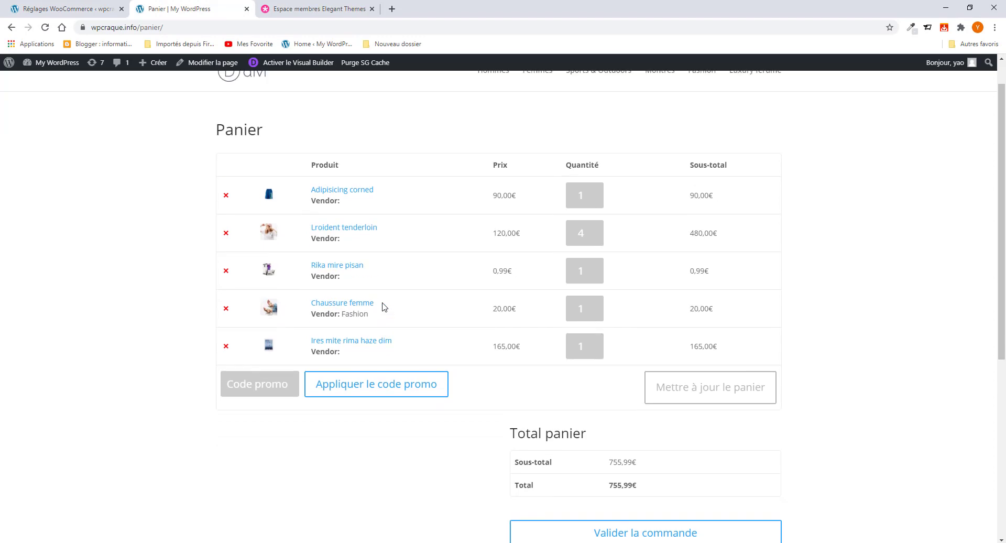
left_click(10, 26)
scroll(459, 330, "down", 15)
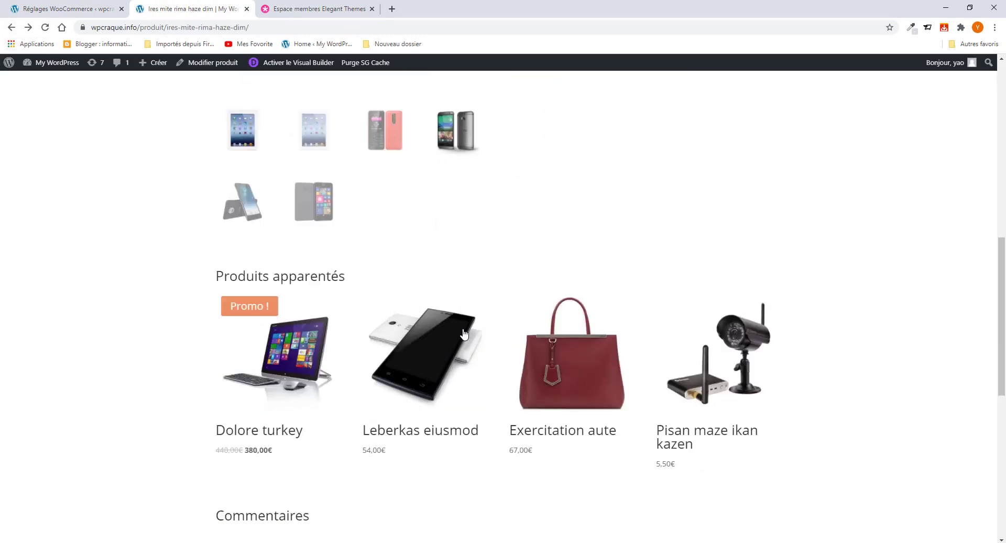
scroll(409, 285, "up", 3)
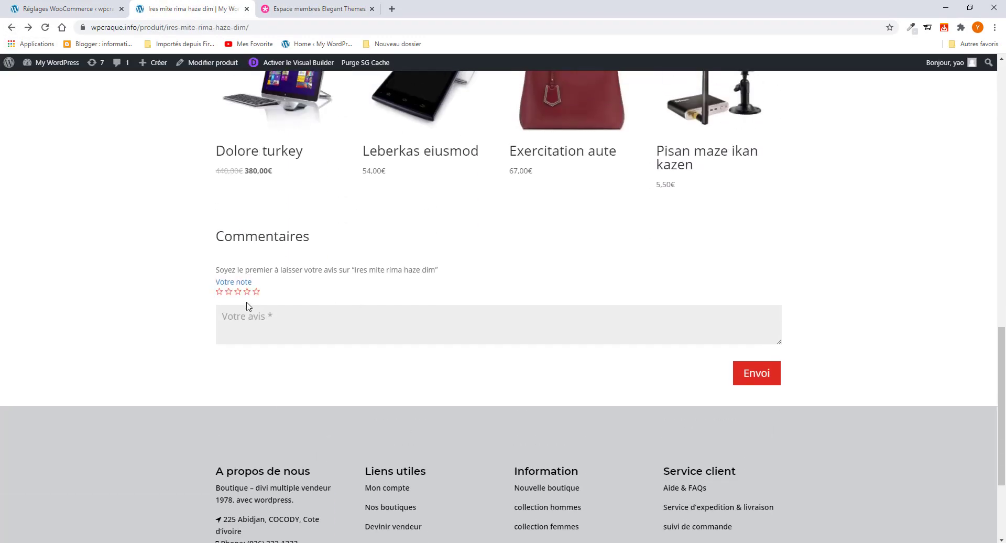
left_click(286, 320)
left_click(238, 292)
scroll(557, 367, "up", 2)
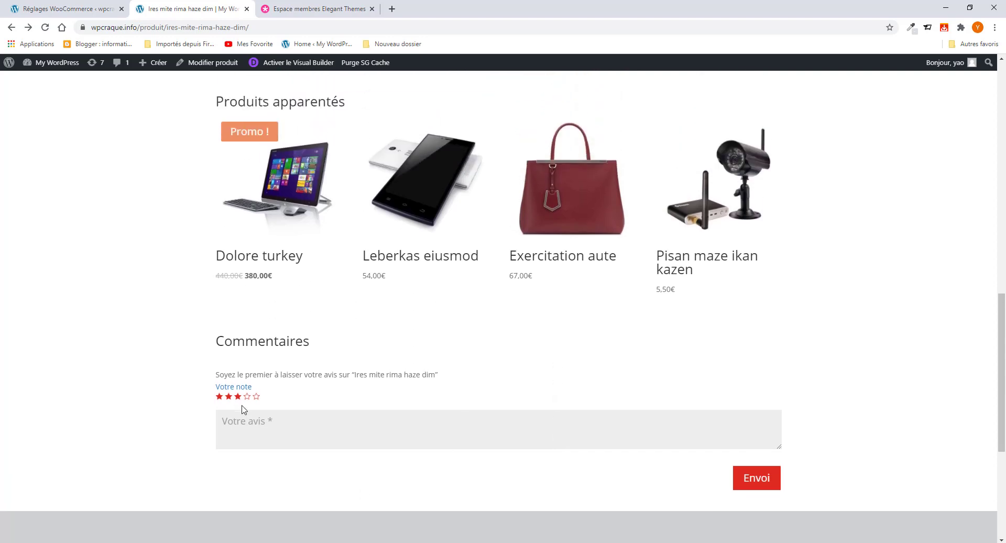
left_click(219, 399)
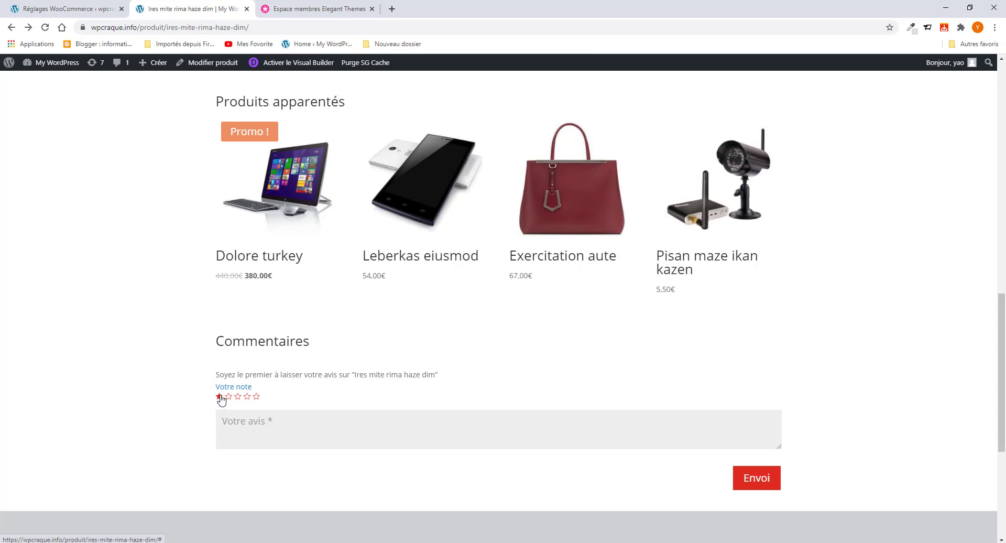
Step: Return to the store's product settings and save them before leaving for the tax section
left_click(68, 8)
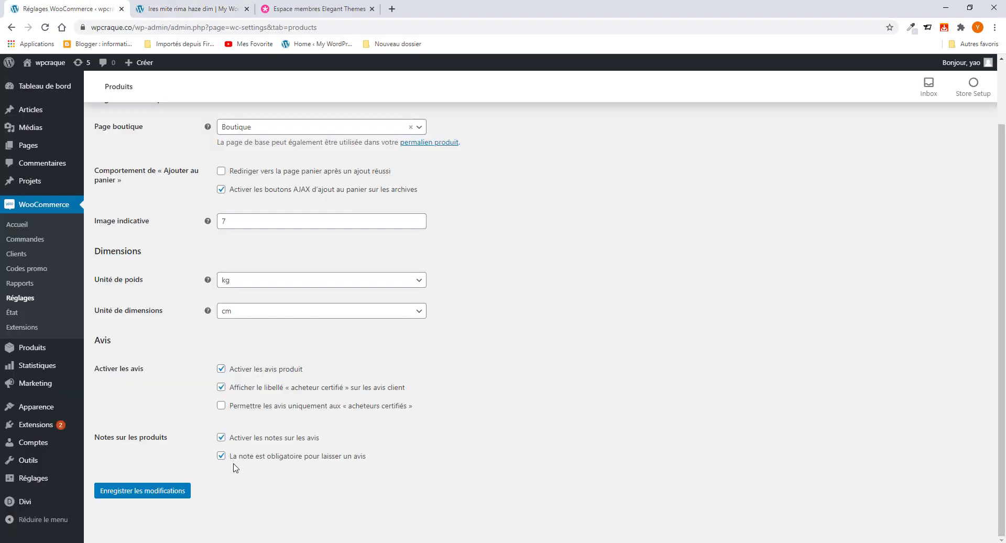
scroll(278, 453, "up", 2)
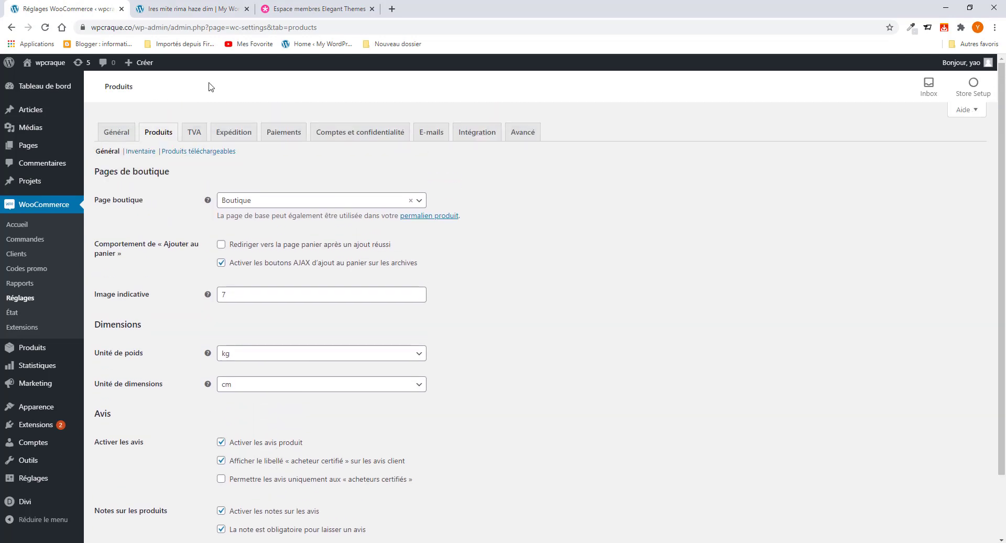
left_click(194, 132)
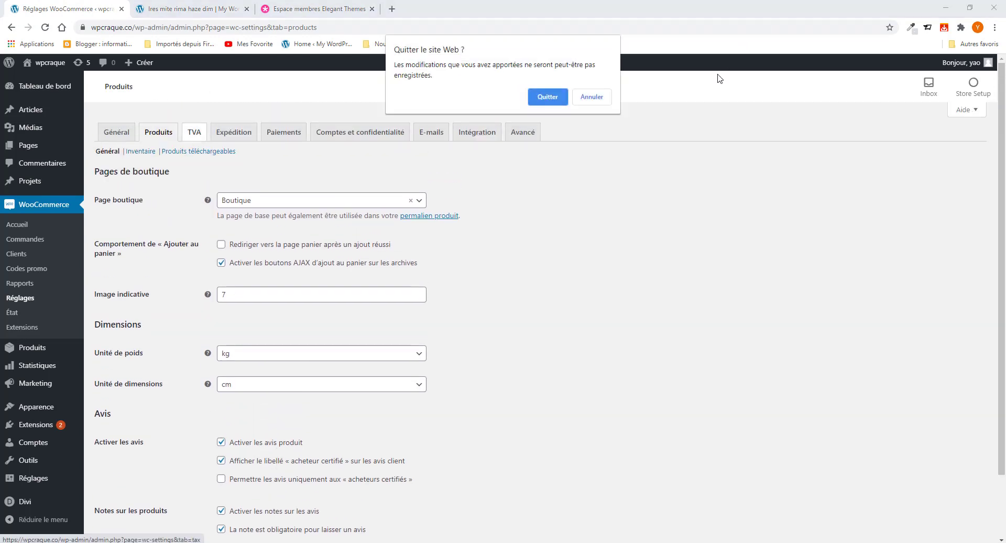
left_click(591, 96)
scroll(157, 397, "down", 2)
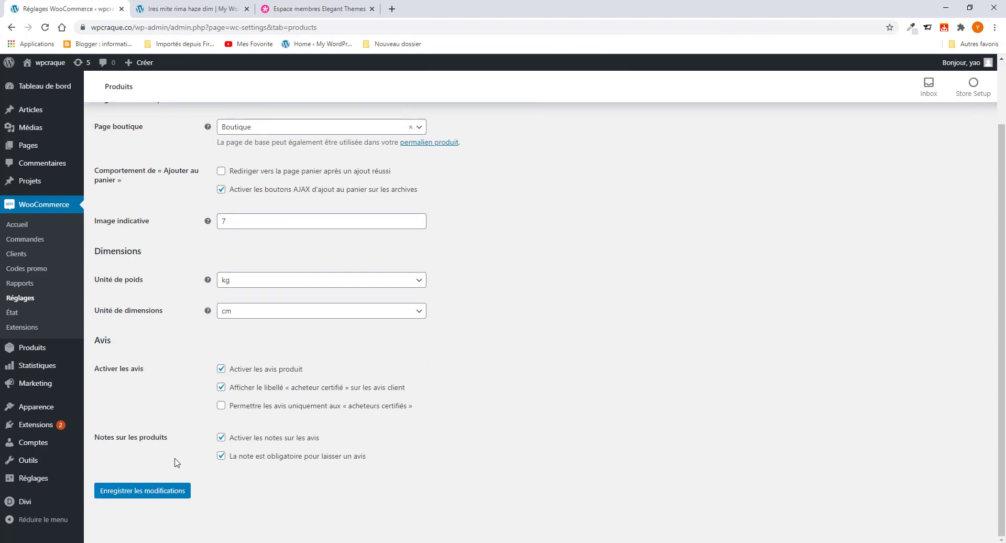
left_click(153, 495)
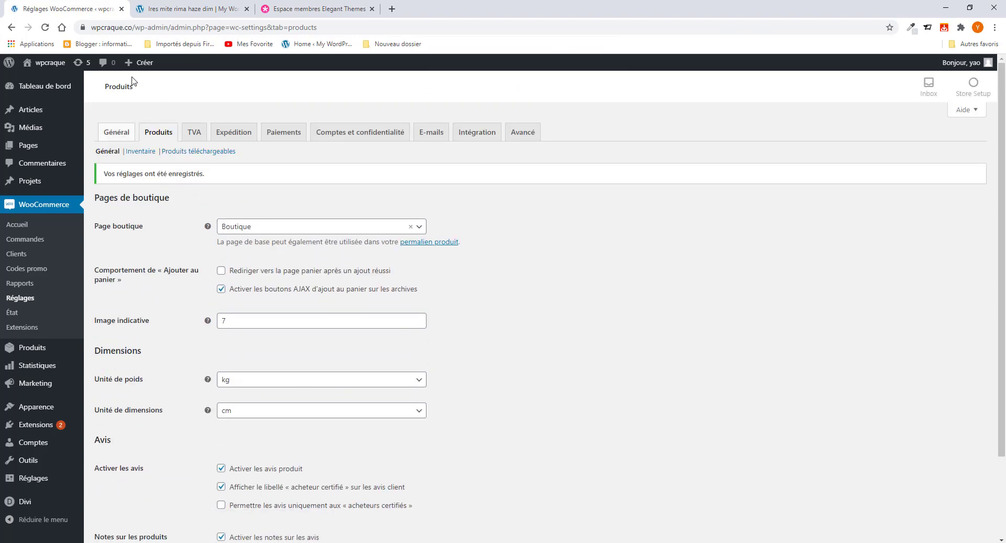
Step: Open the product inventory settings and examine the low-stock threshold and the notification recipient
left_click(147, 153)
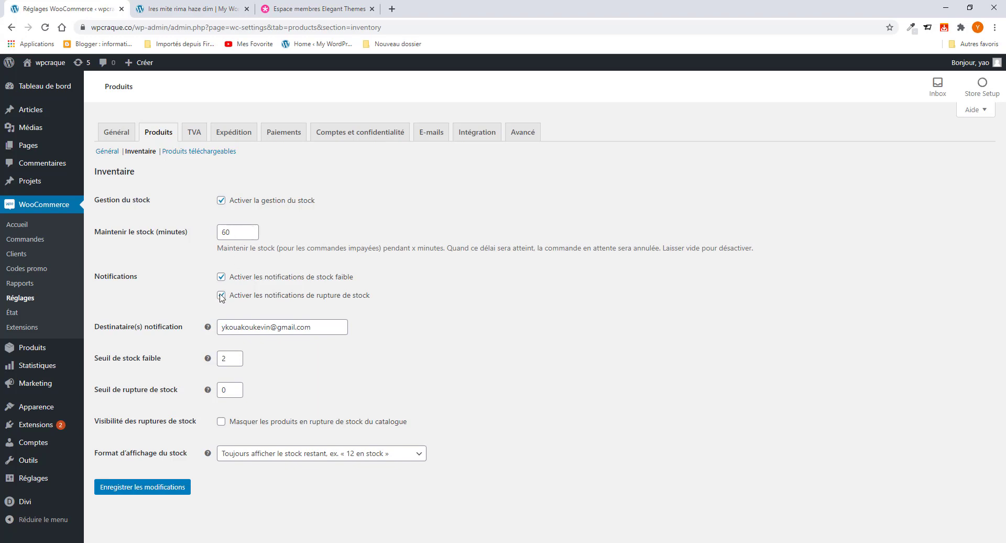
left_click(121, 363)
double_click(220, 359)
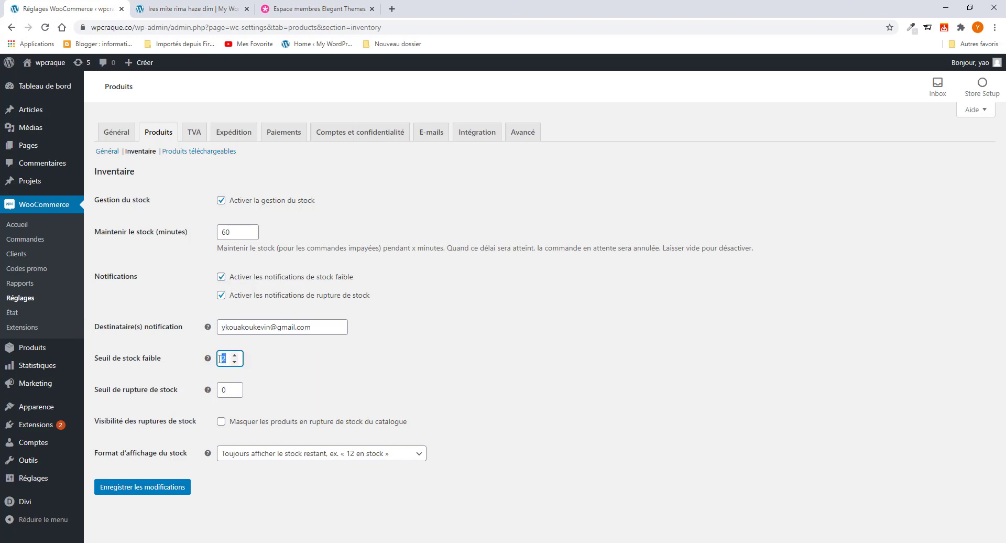
left_click(330, 366)
left_click_drag(228, 357, 222, 359)
left_click(271, 363)
left_click(229, 360)
left_click_drag(229, 360, 220, 362)
left_click_drag(311, 328, 223, 329)
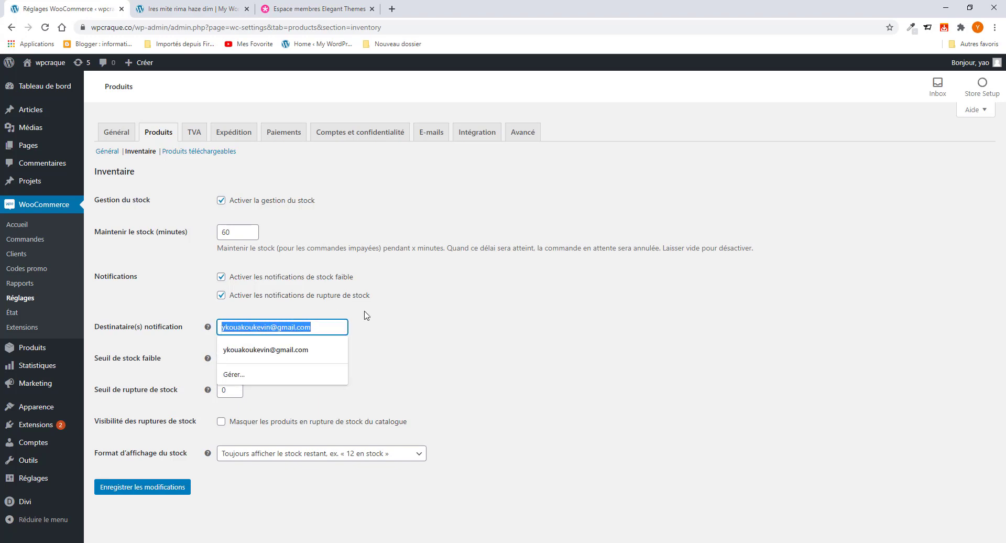
left_click(390, 315)
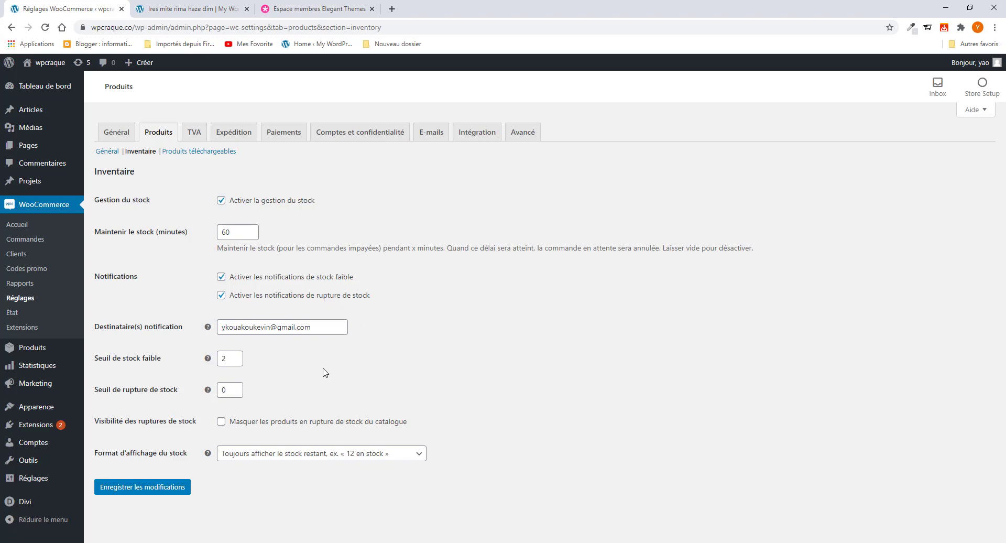
Step: Examine the low-stock and out-of-stock thresholds and the available stock display formats
double_click(224, 358)
left_click(336, 378)
double_click(225, 390)
left_click(277, 388)
double_click(222, 357)
left_click(270, 383)
left_click(283, 454)
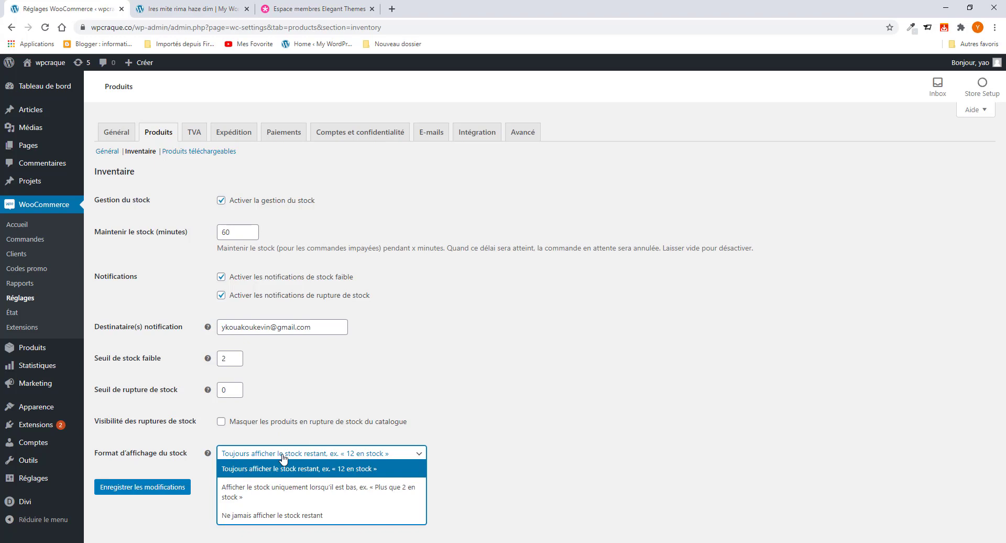
left_click(388, 388)
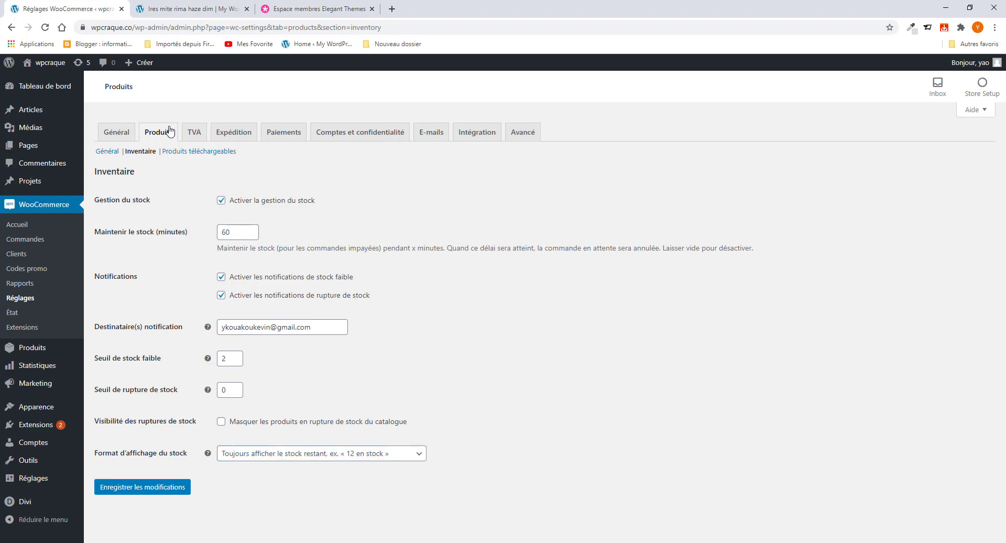
Step: Try requiring login for downloads in the downloadable product settings, and switch to the TVA settings without saving
left_click(201, 152)
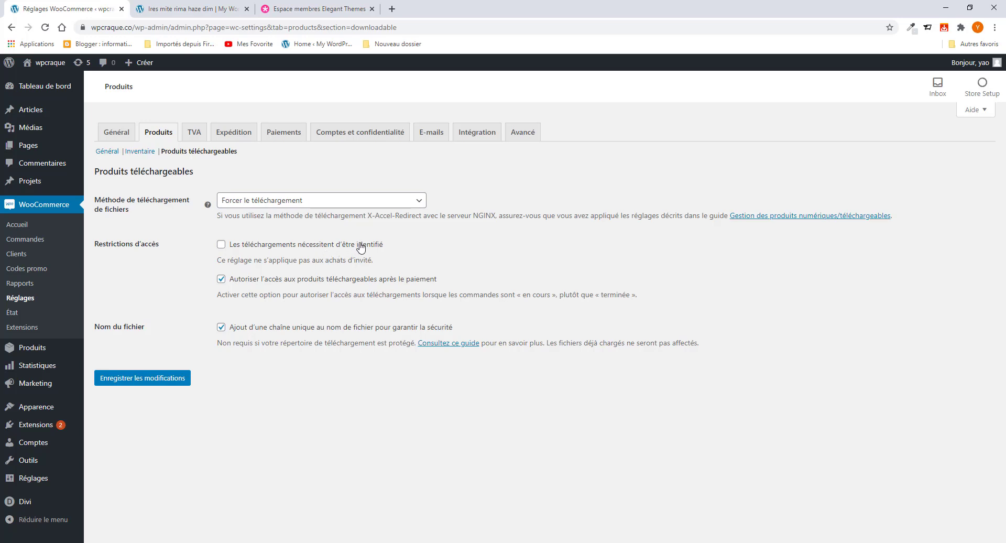
left_click(221, 244)
left_click(194, 134)
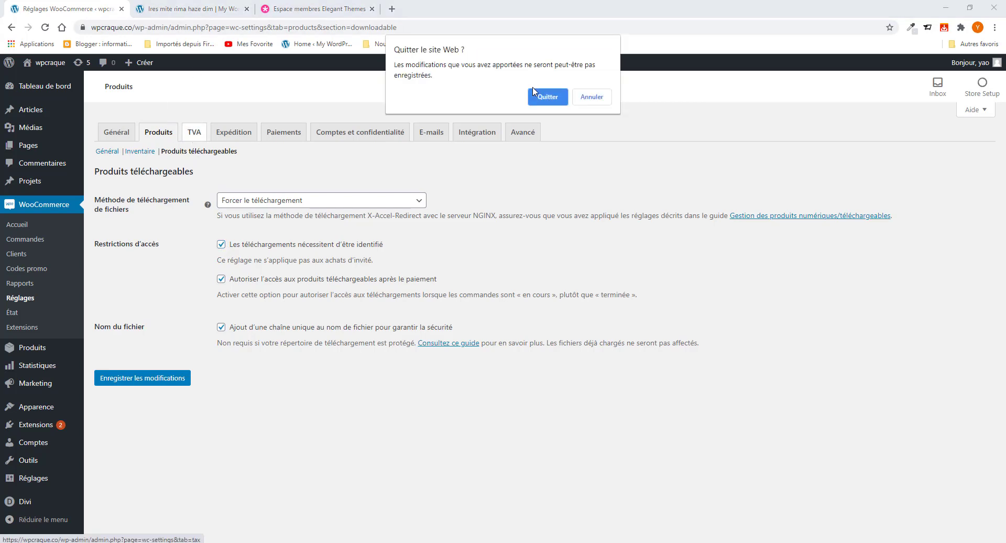
left_click(540, 96)
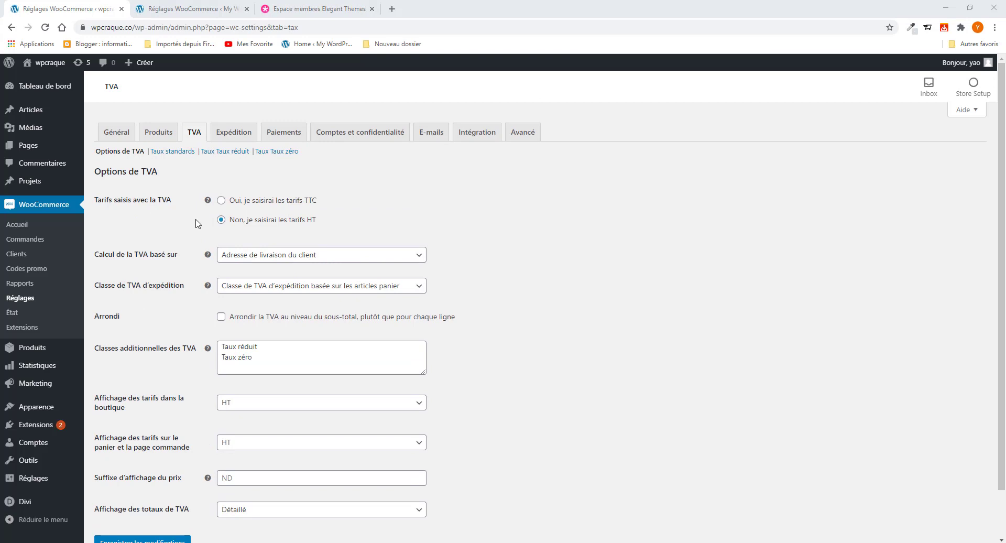
Step: Try the option for entering prices TTC, and switch back to entering prices HT
left_click(220, 201)
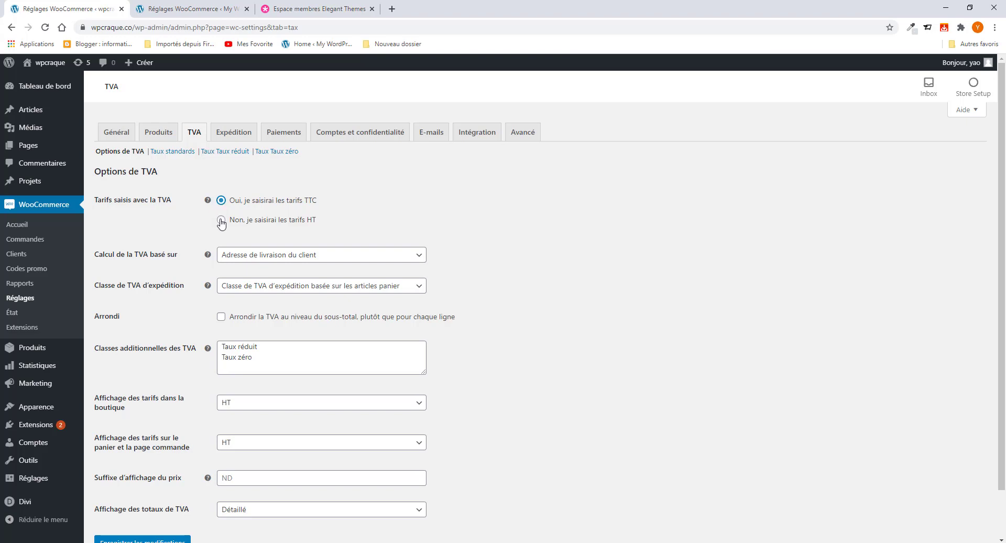
left_click(221, 220)
Step: Examine the address choices for calculating the TVA and the available shipping TVA classes
scroll(168, 253, "down", 1)
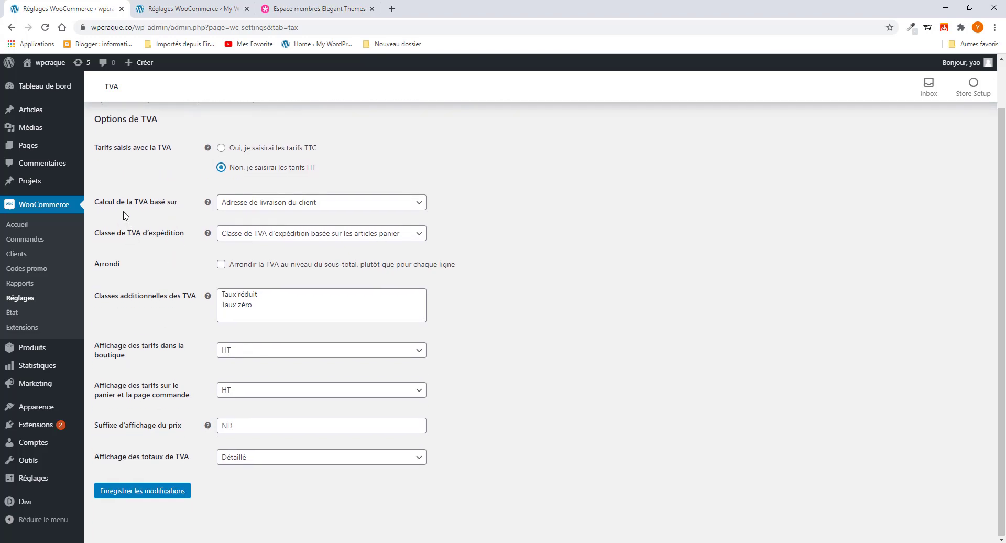
left_click(268, 209)
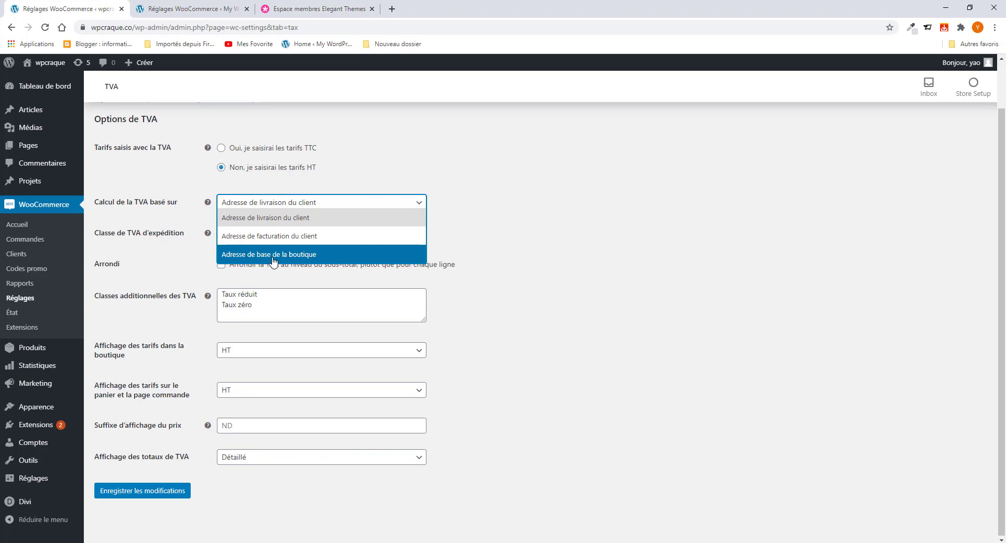
left_click(197, 259)
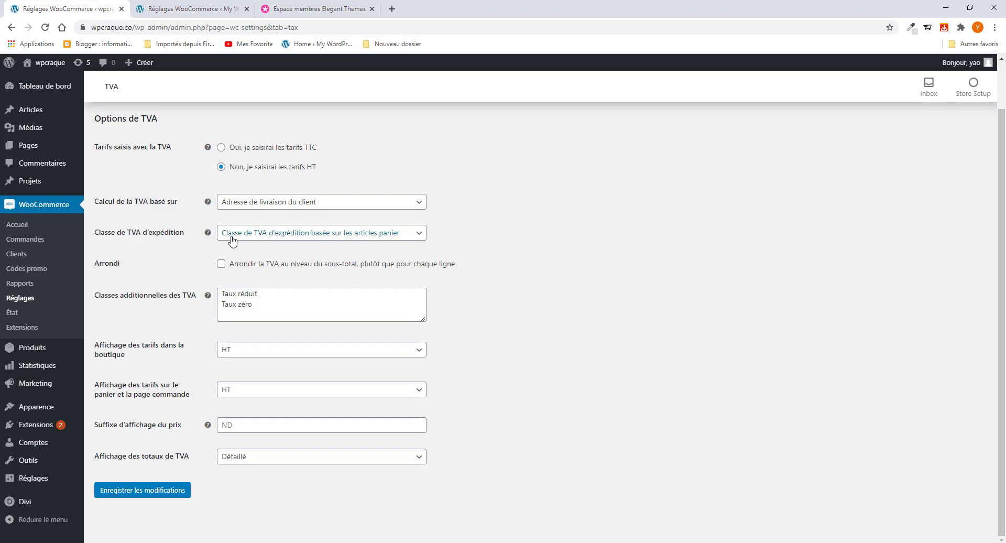
left_click(258, 237)
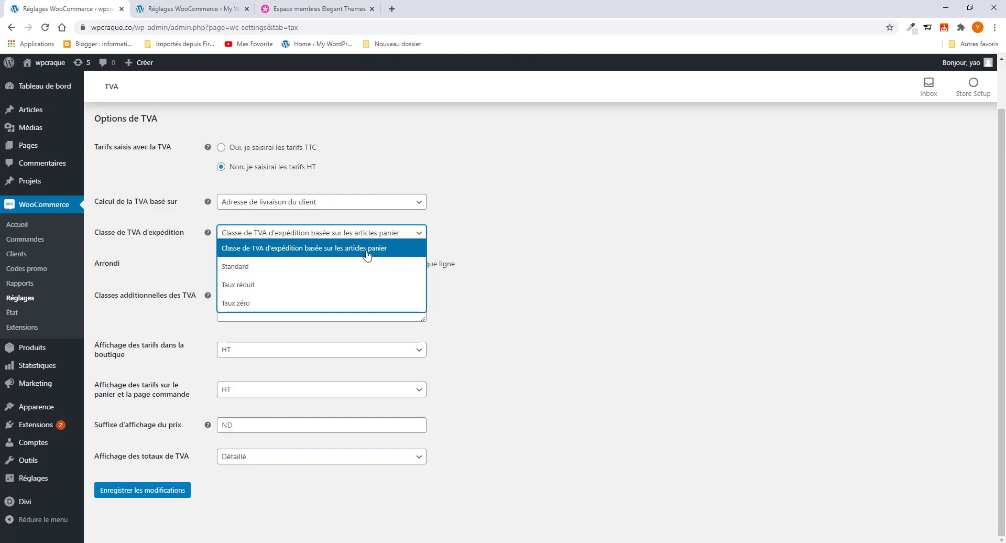
left_click(176, 258)
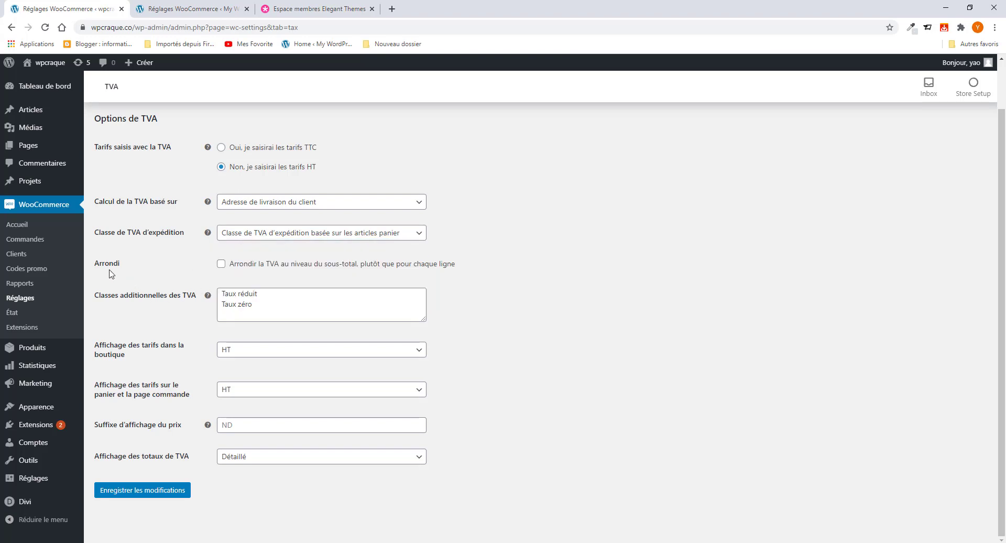
Step: Enable TVA rounding at subtotal level and add an additional TVA class named Tva
left_click(223, 265)
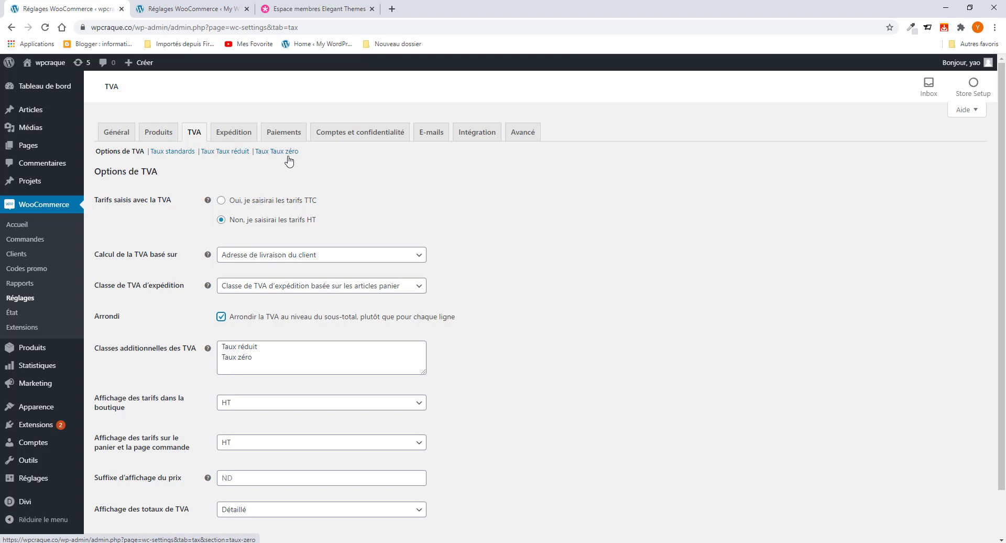
scroll(302, 345, "down", 1)
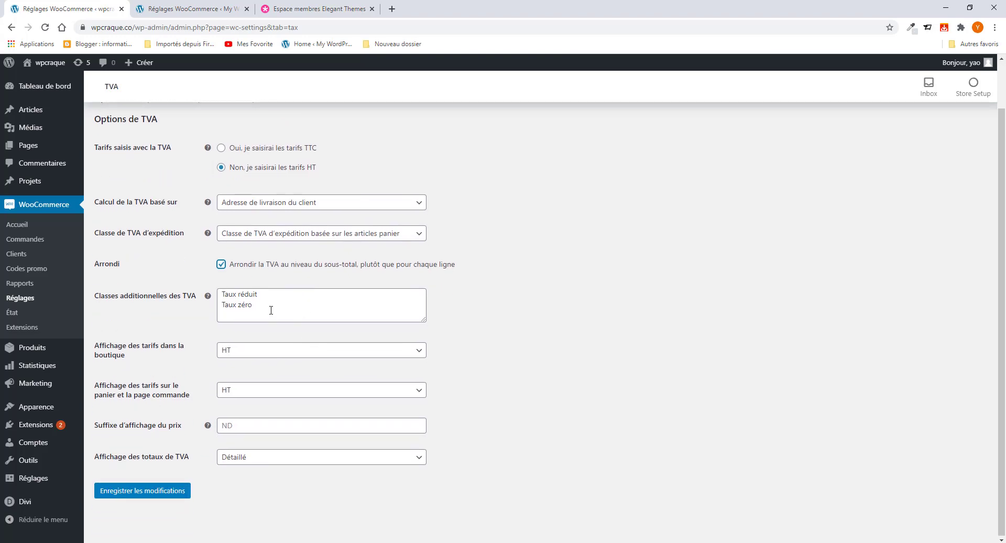
left_click(271, 310)
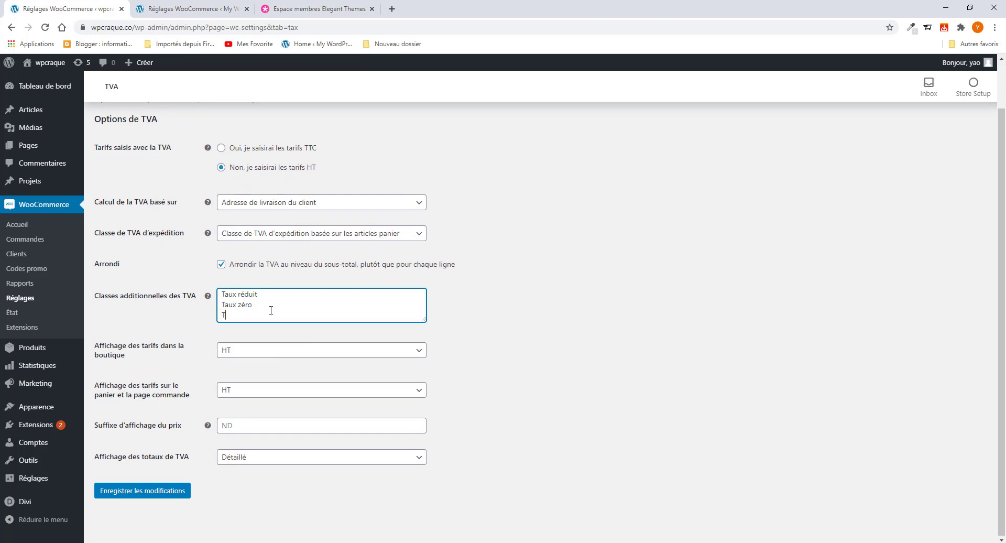
key("Return")
type("Tva")
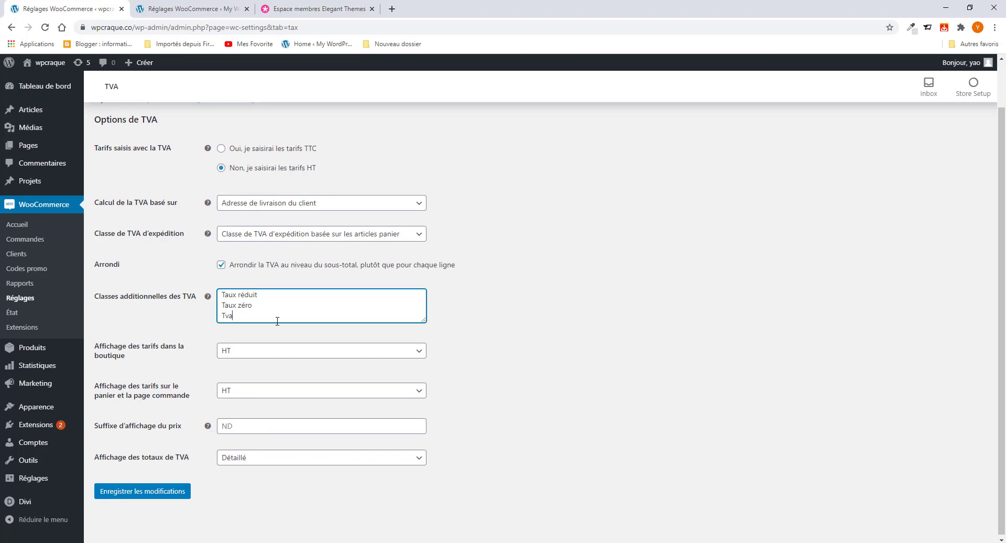
Step: Examine the price display suffix field and the display choices for TVA totals
scroll(277, 320, "up", 1)
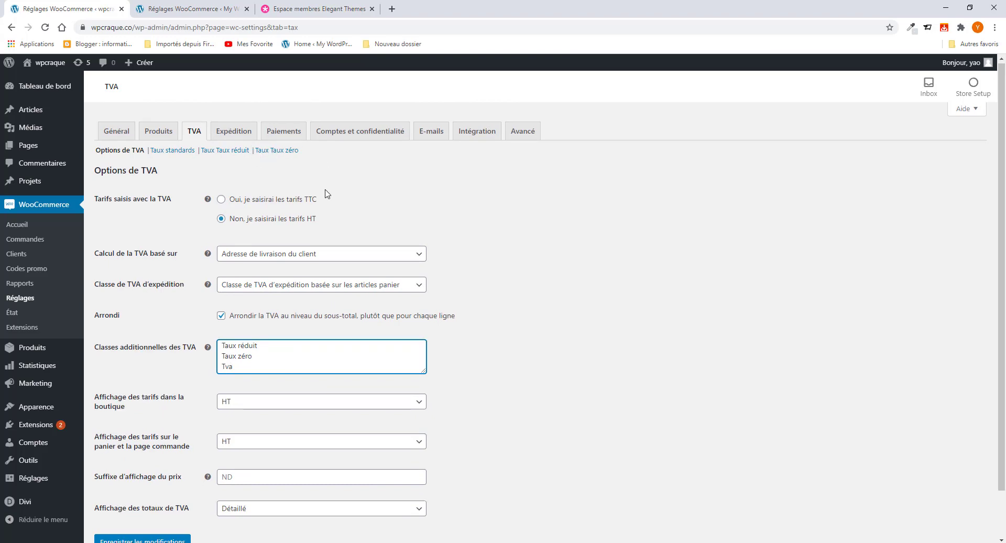
scroll(326, 178, "down", 1)
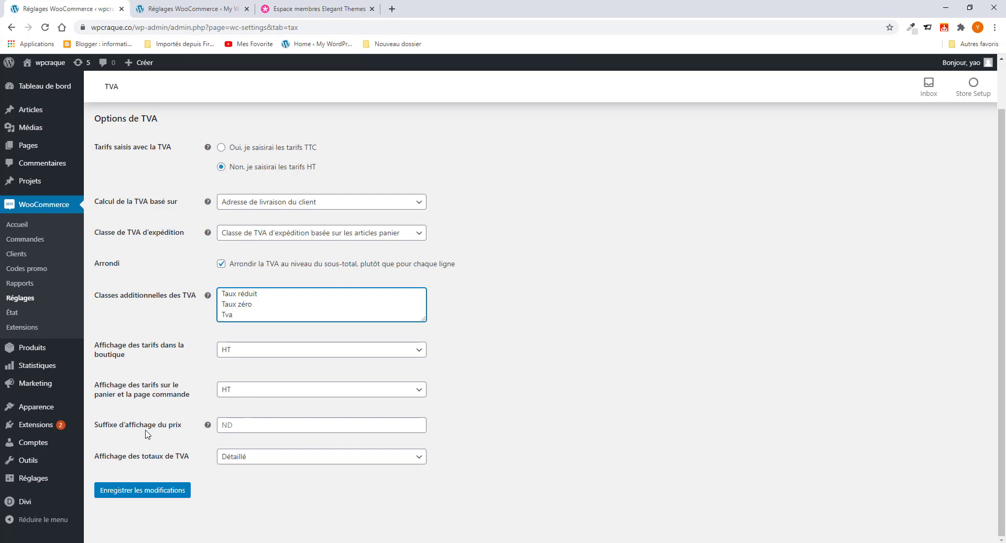
left_click(254, 430)
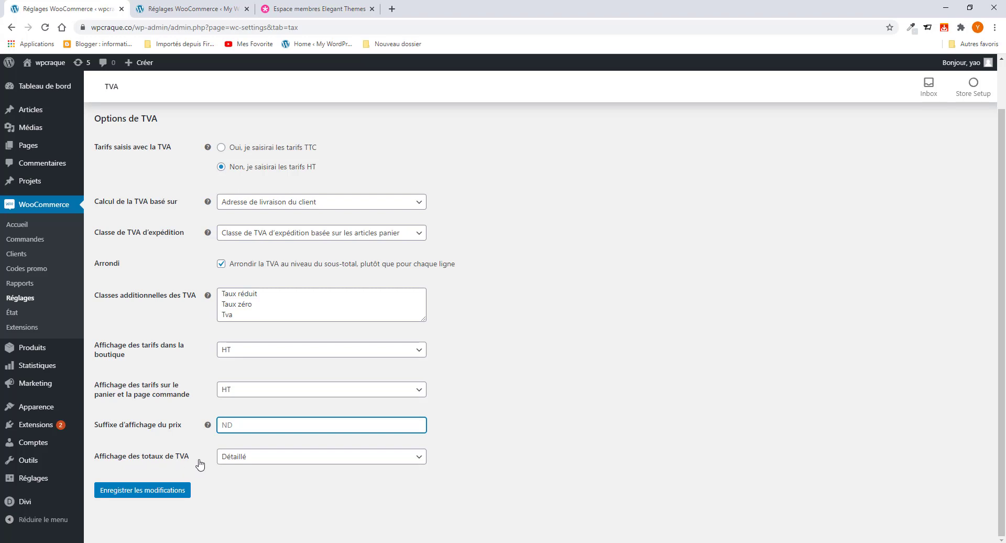
left_click(232, 459)
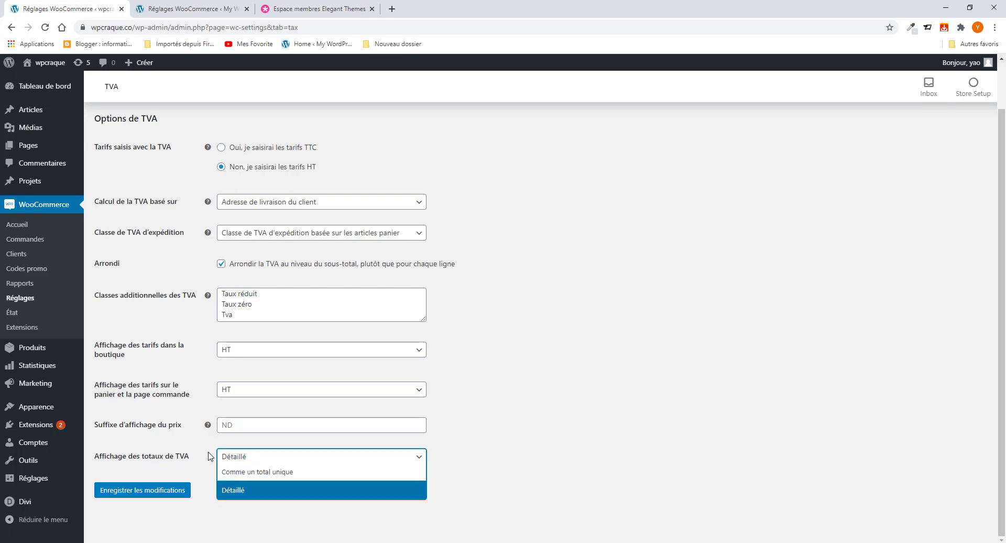
left_click(208, 456)
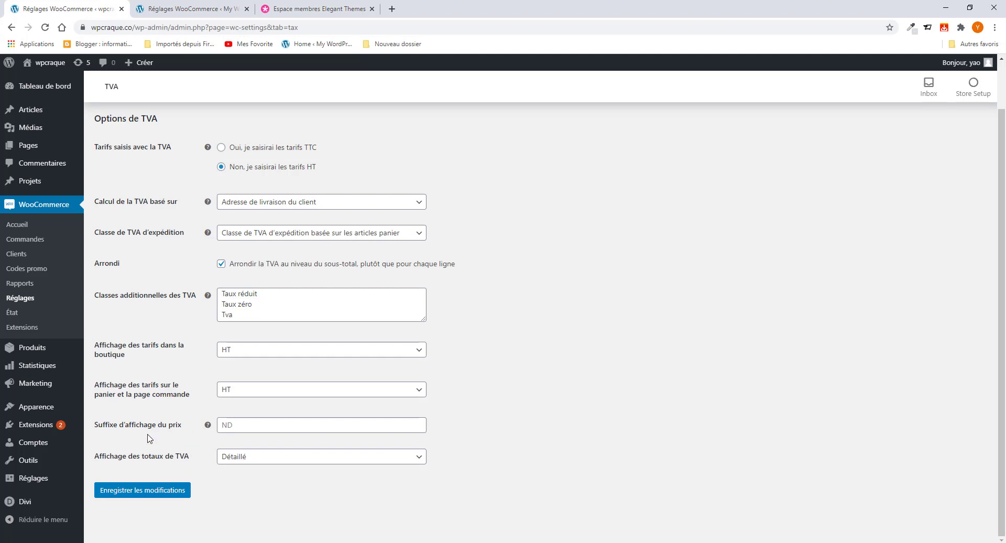
Step: Try displaying TVA totals as Comme un total unique, set them back to Détaillé, and save the TVA options
left_click(234, 459)
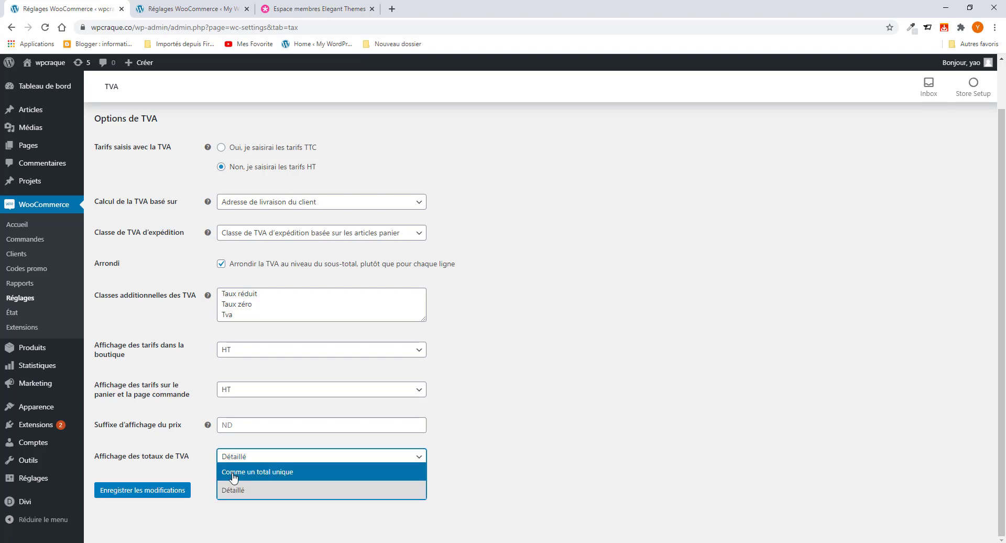
left_click(275, 473)
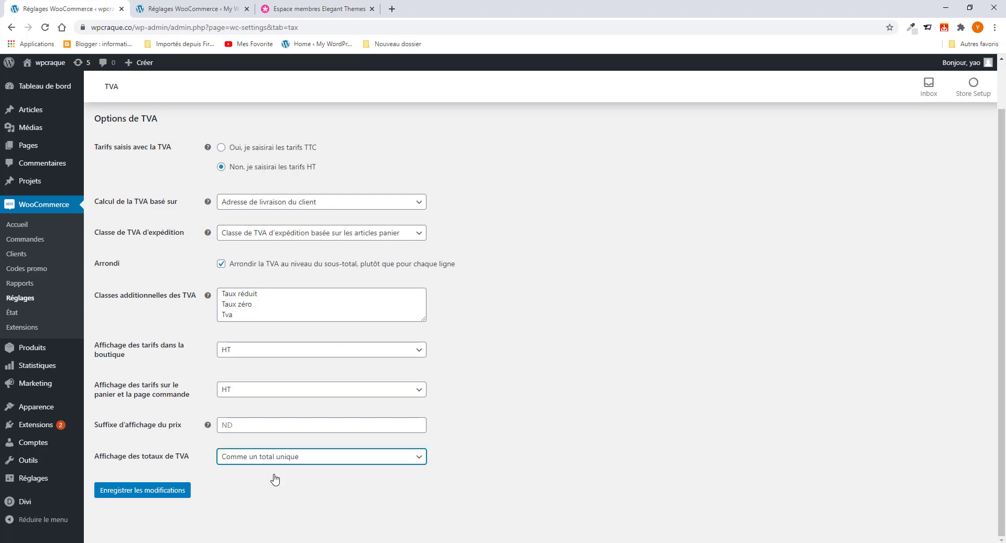
left_click(276, 460)
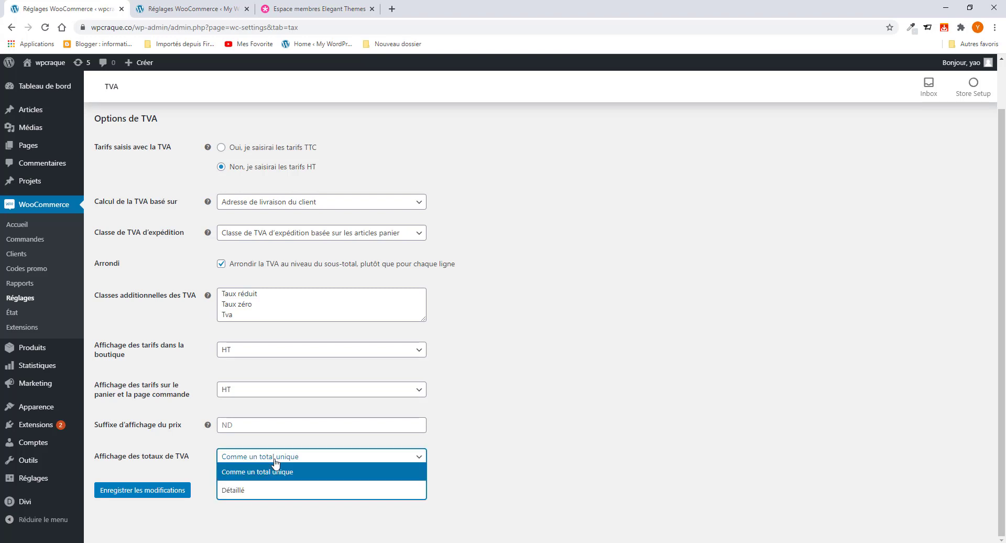
left_click(254, 491)
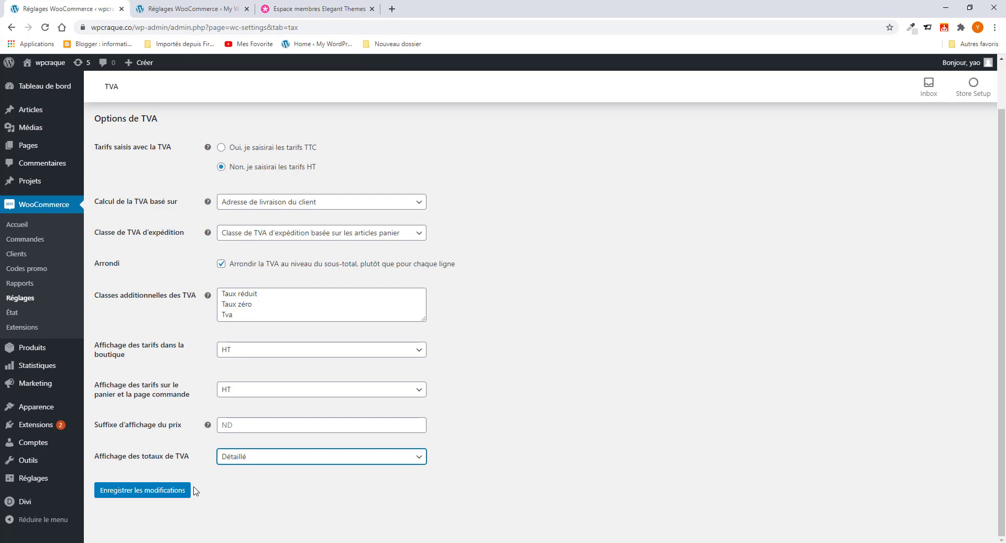
left_click(138, 495)
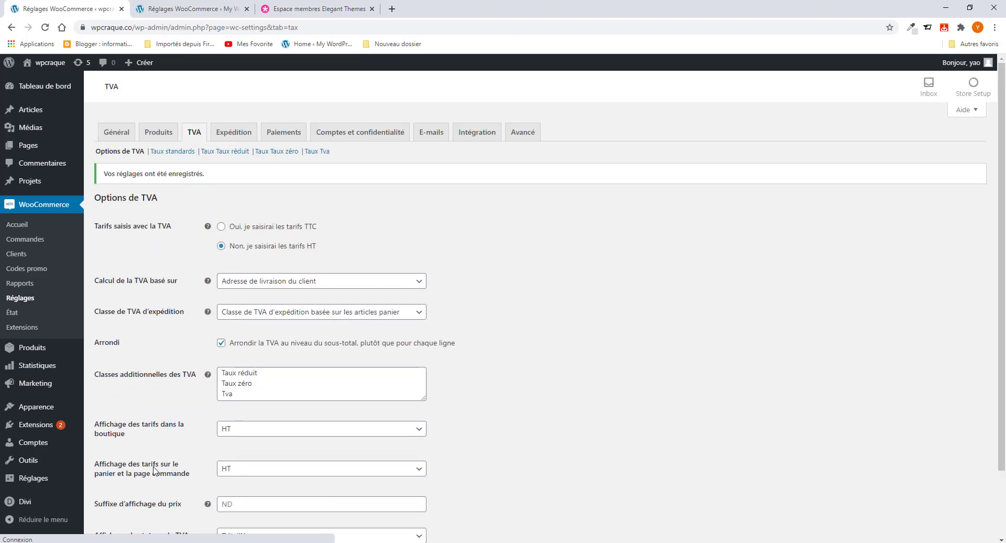
Step: Open the rates of the Tva class and insert a rate row with country code CI
left_click(321, 152)
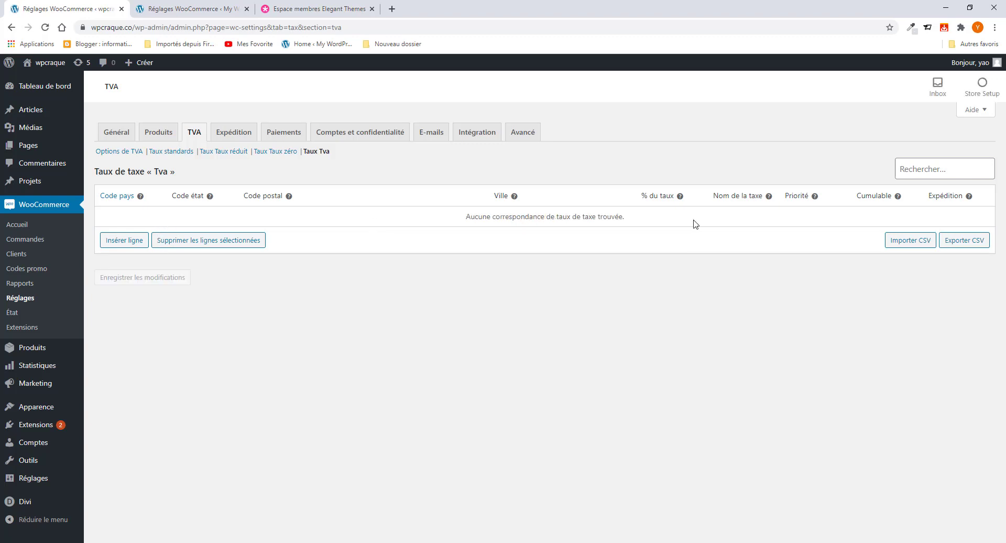
left_click(123, 244)
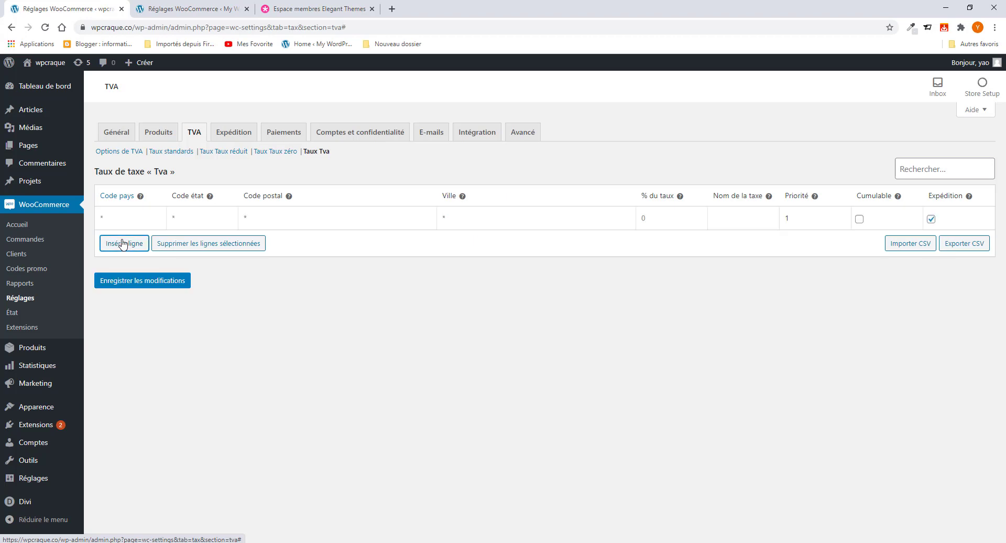
left_click(125, 220)
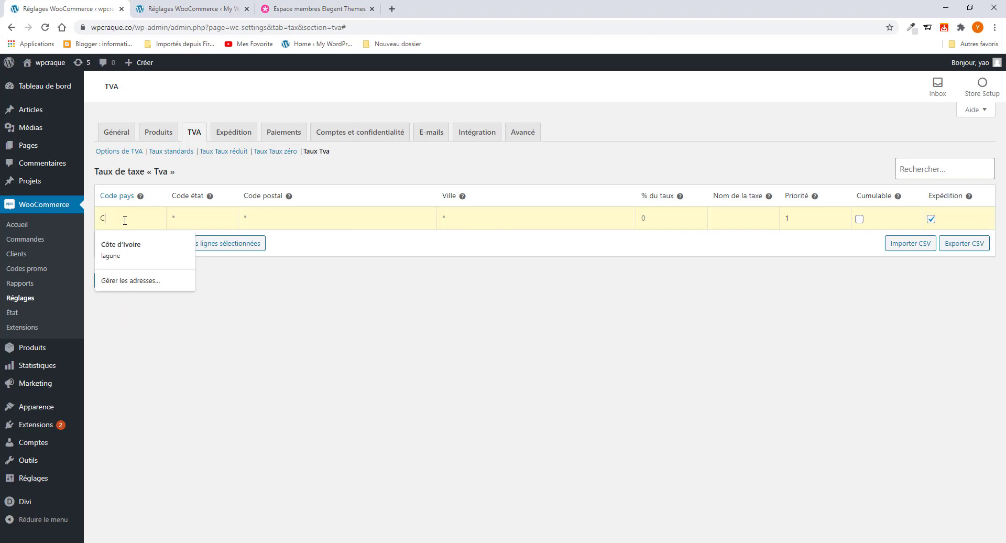
type("CI")
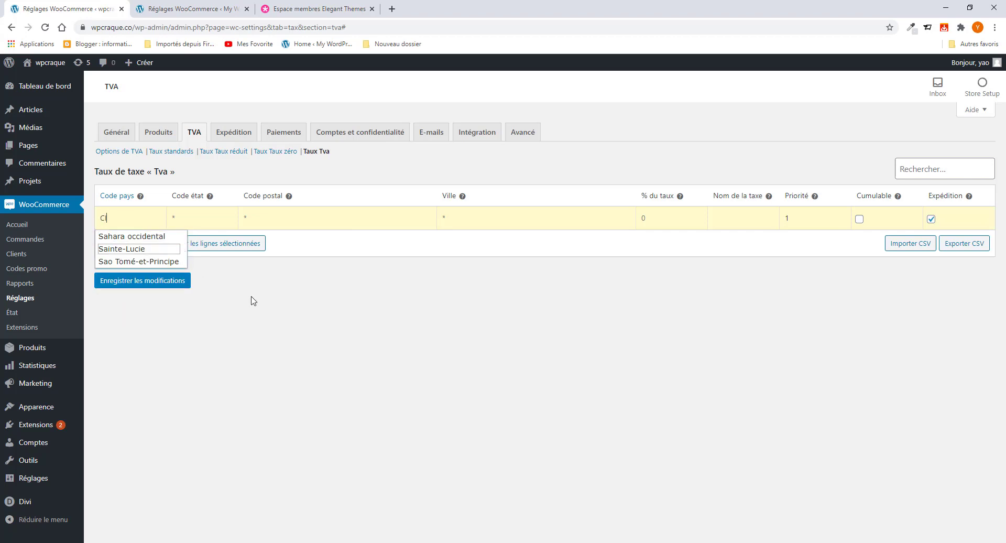
left_click(269, 311)
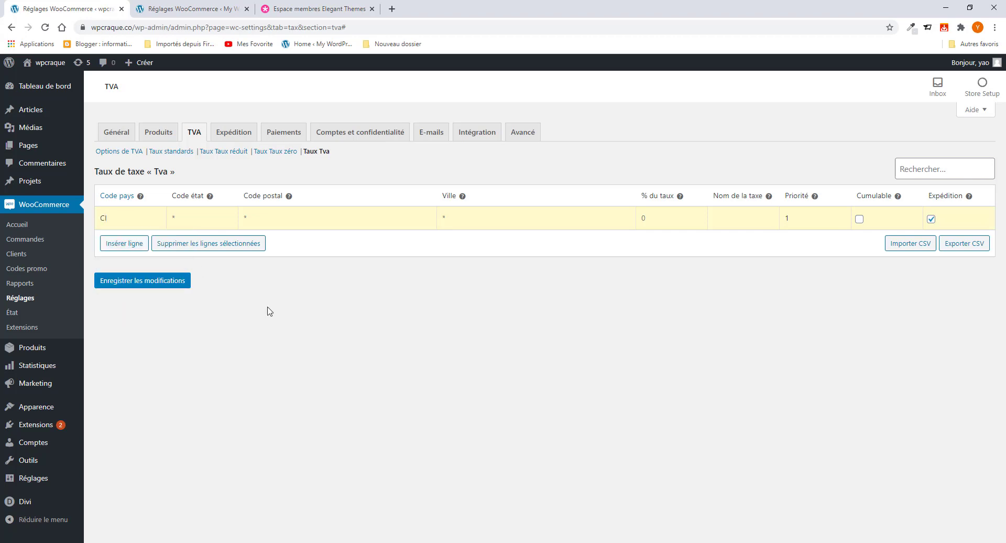
Step: Give the CI rate row postal code 225 and a rate of 10%, and save the tax rates
left_click(192, 218)
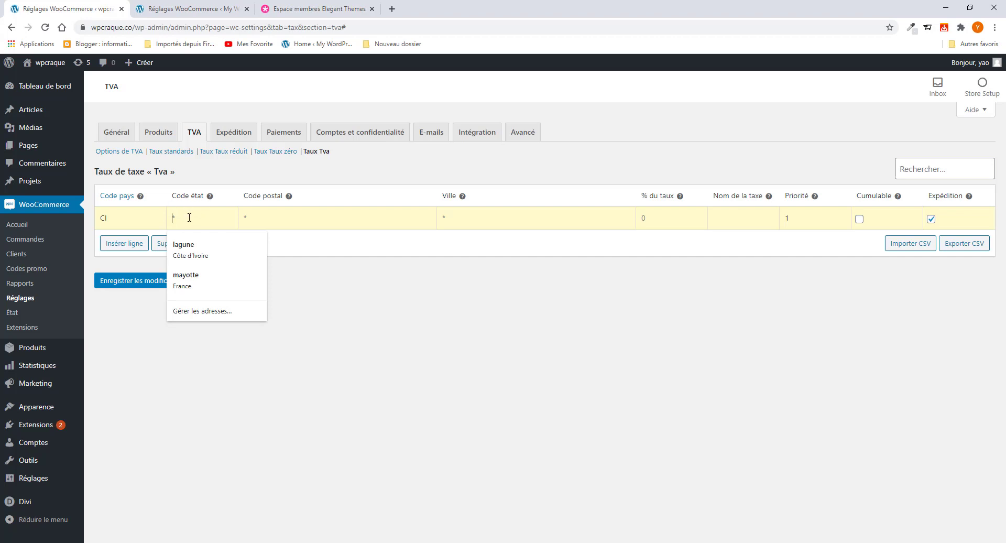
left_click(352, 278)
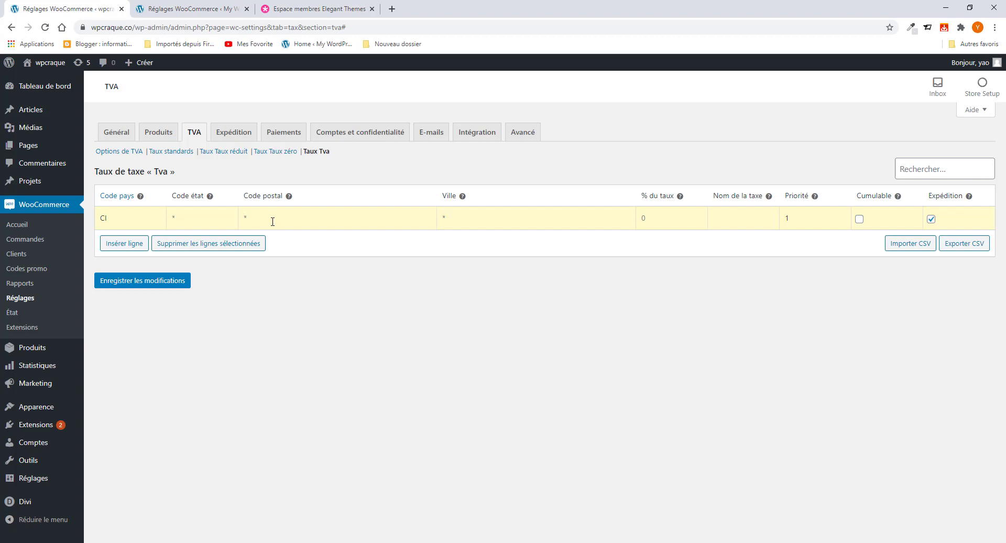
type("225")
left_click(655, 214)
type("10")
left_click_drag(794, 219, 786, 222)
left_click(793, 218)
left_click_drag(794, 217, 784, 220)
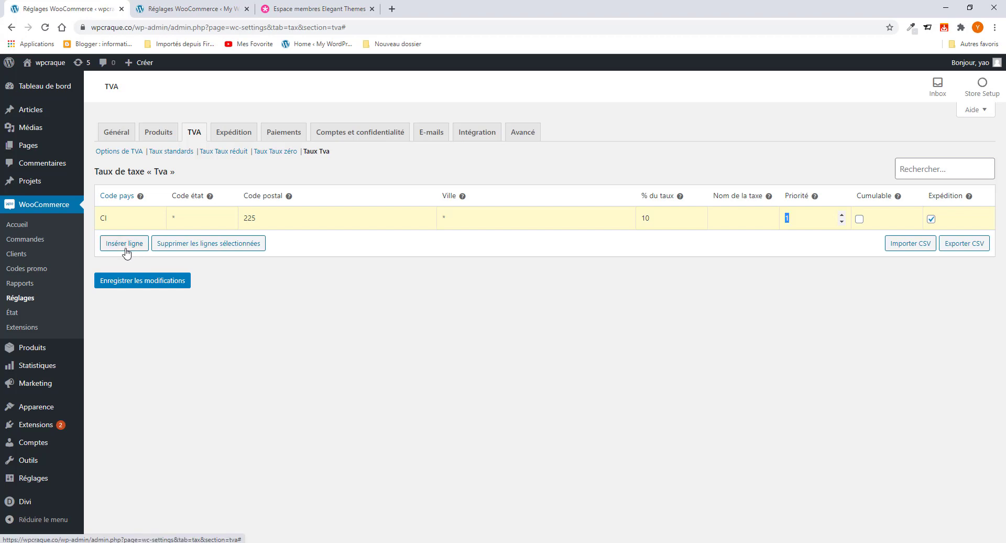
left_click(140, 283)
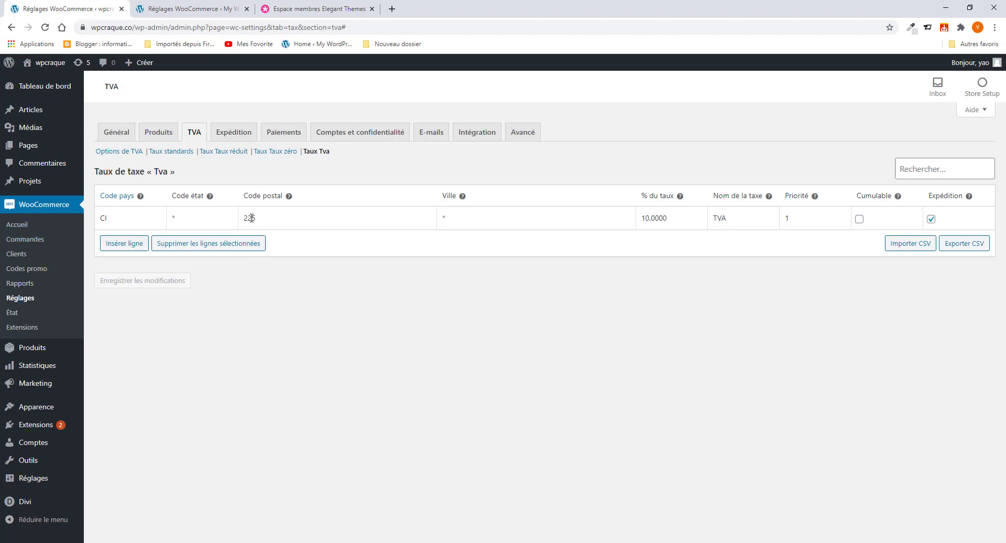
Step: Open the Expédition settings and examine the explanation and examples of delivery zones
left_click(228, 140)
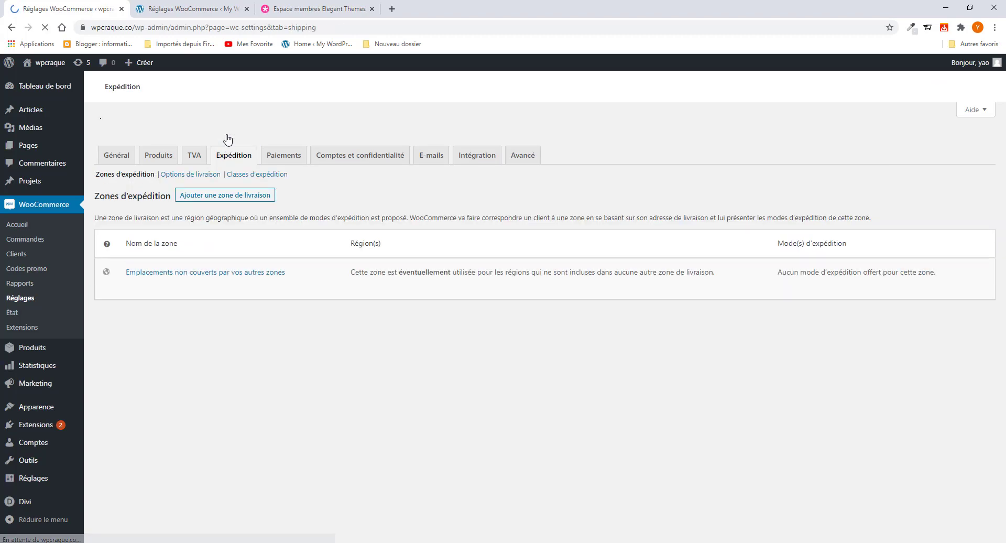
scroll(245, 314, "down", 2)
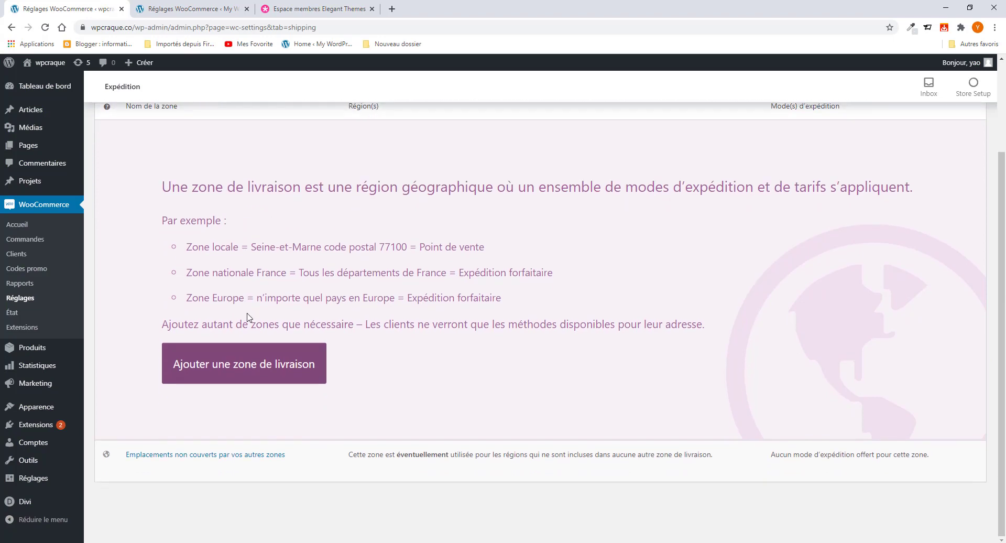
scroll(252, 319, "up", 2)
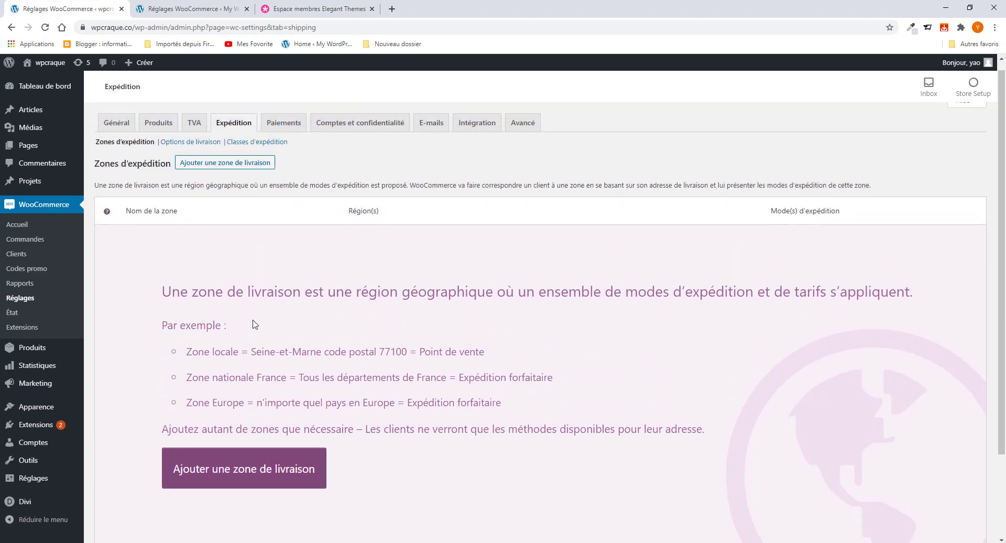
scroll(255, 324, "down", 2)
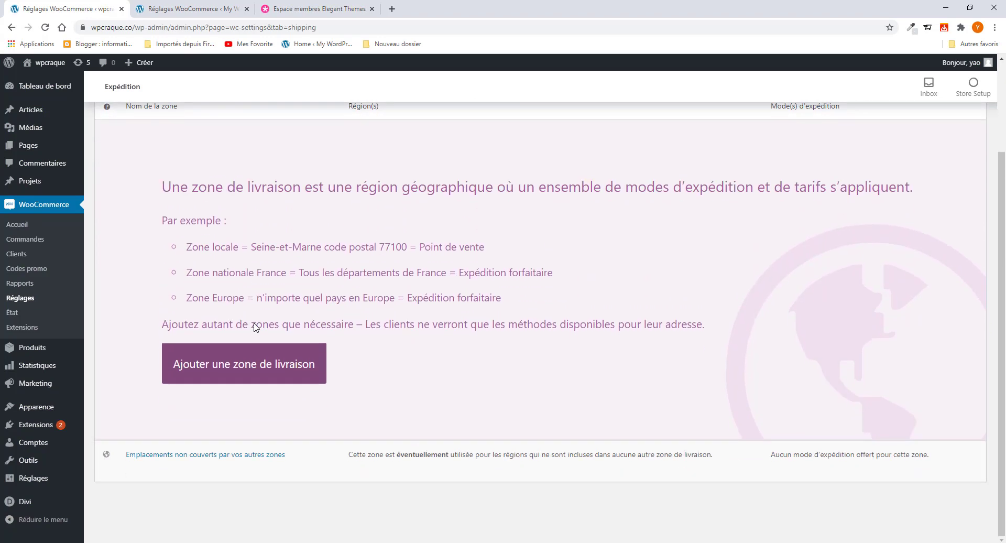
scroll(254, 325, "up", 2)
scroll(254, 335, "down", 2)
scroll(204, 416, "up", 1)
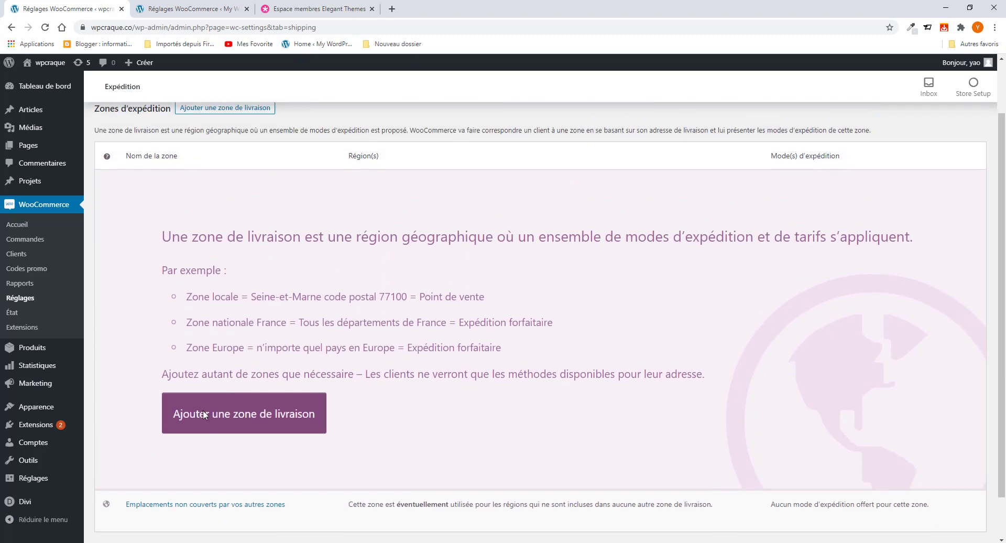
scroll(203, 415, "up", 1)
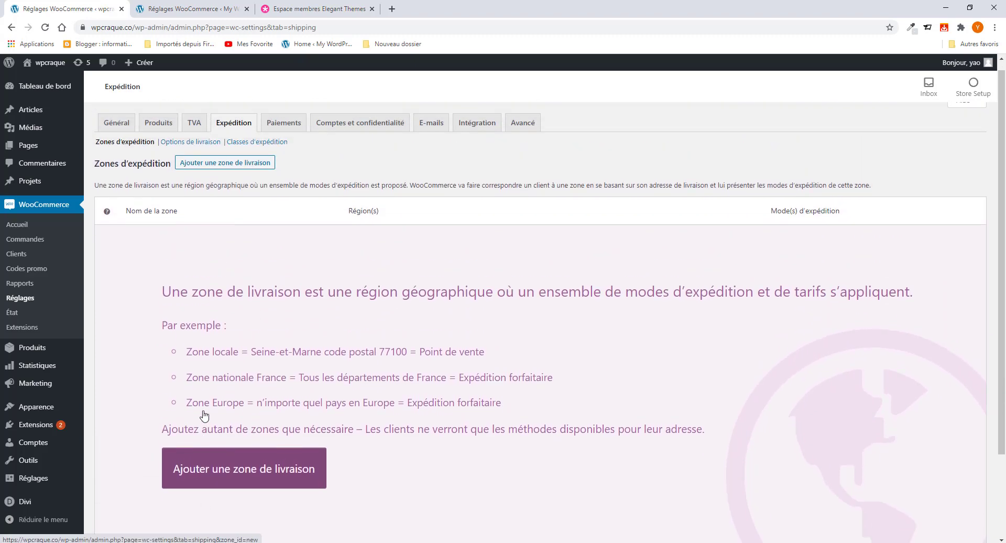
Step: Add a new delivery zone and name it Zone 1
scroll(203, 414, "down", 1)
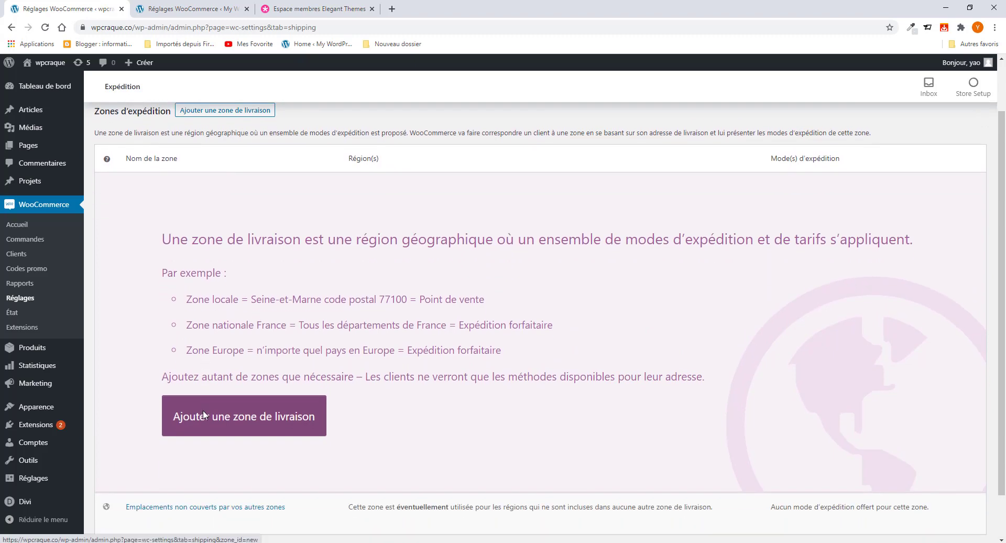
left_click(231, 423)
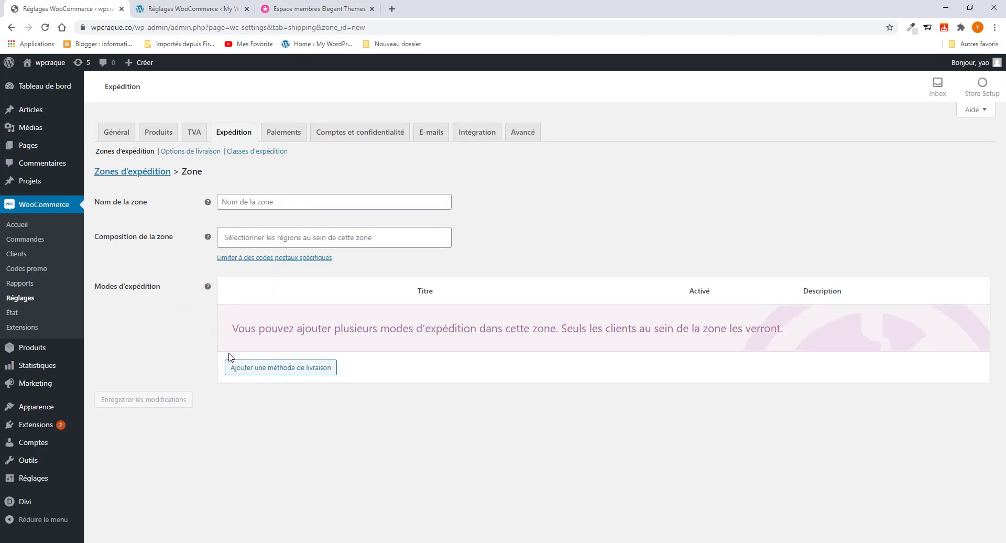
left_click(265, 201)
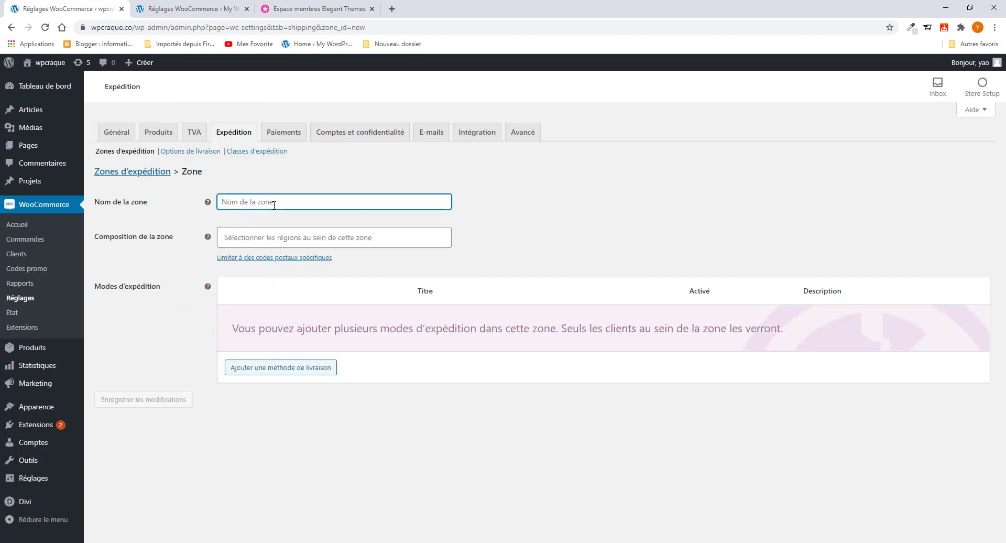
type("Zone")
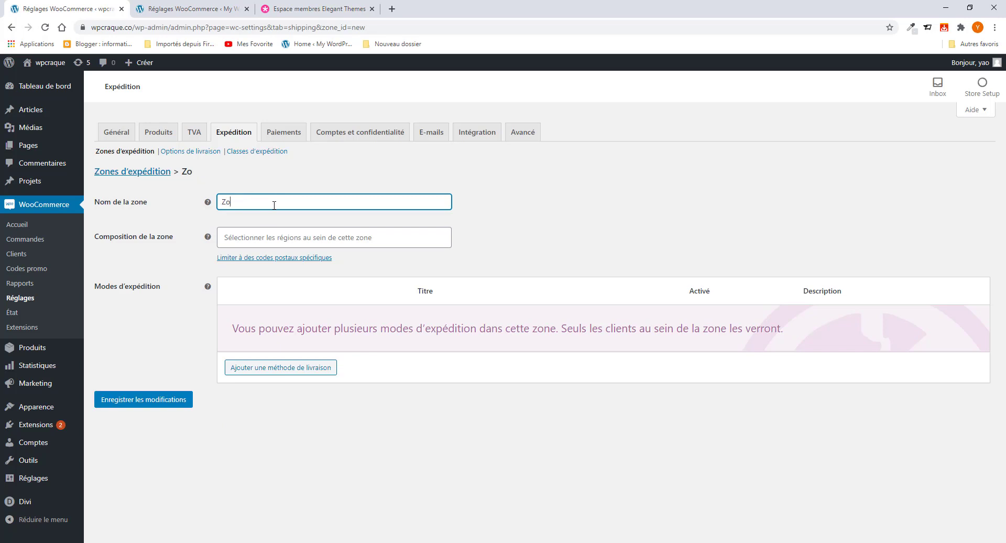
type("1")
Step: Compose Zone 1 of Afrique du Sud, Cap-Oriental and Gauteng, and save the zone
left_click(287, 236)
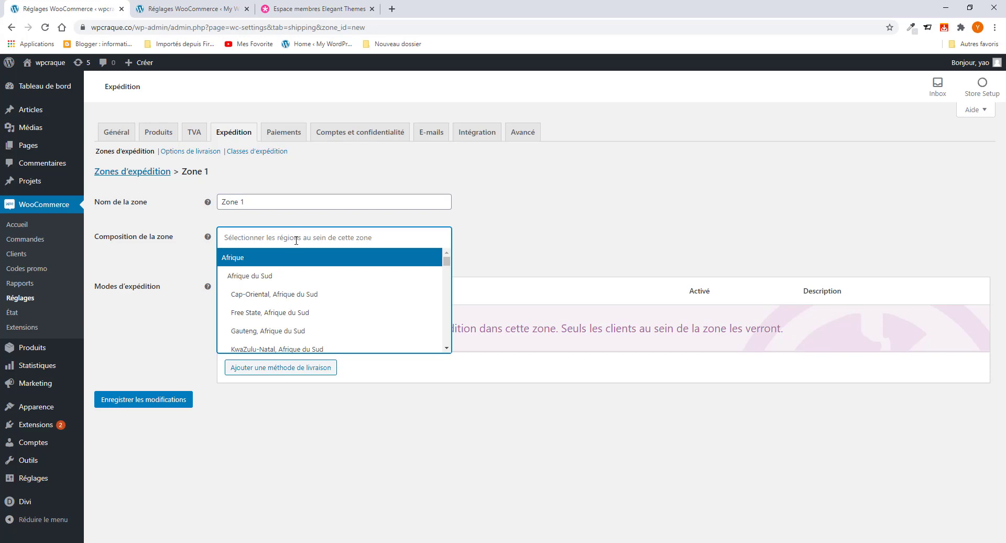
left_click(303, 277)
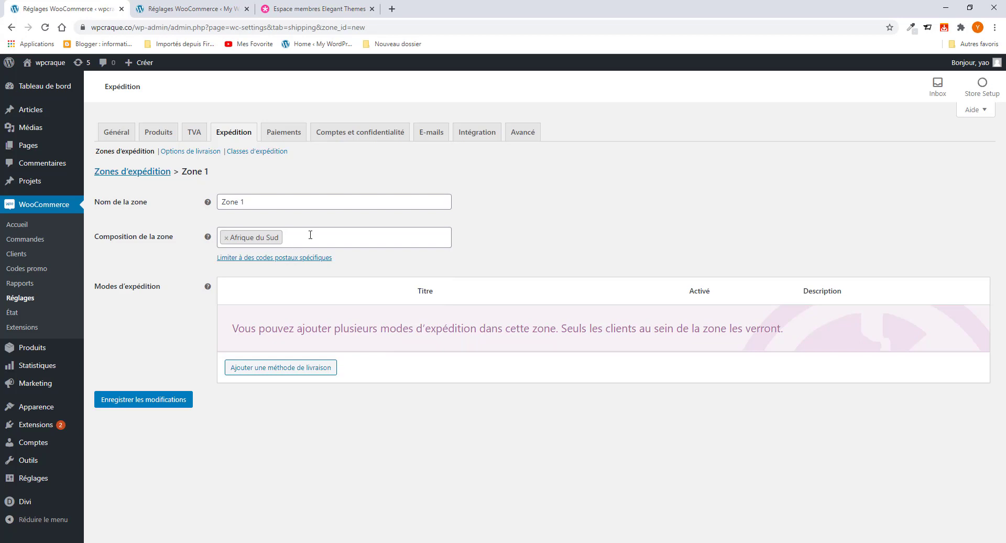
left_click(310, 234)
left_click(286, 289)
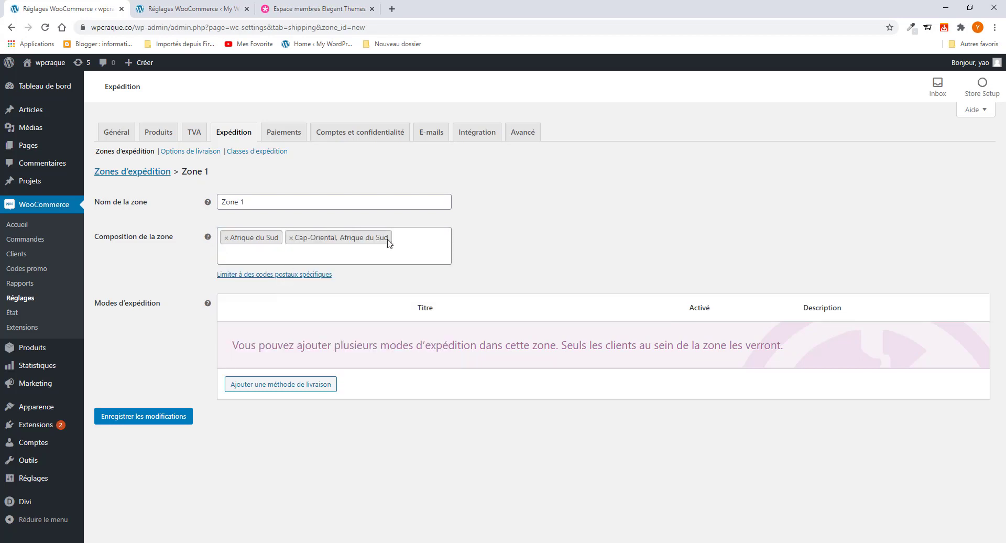
left_click(344, 254)
left_click(305, 347)
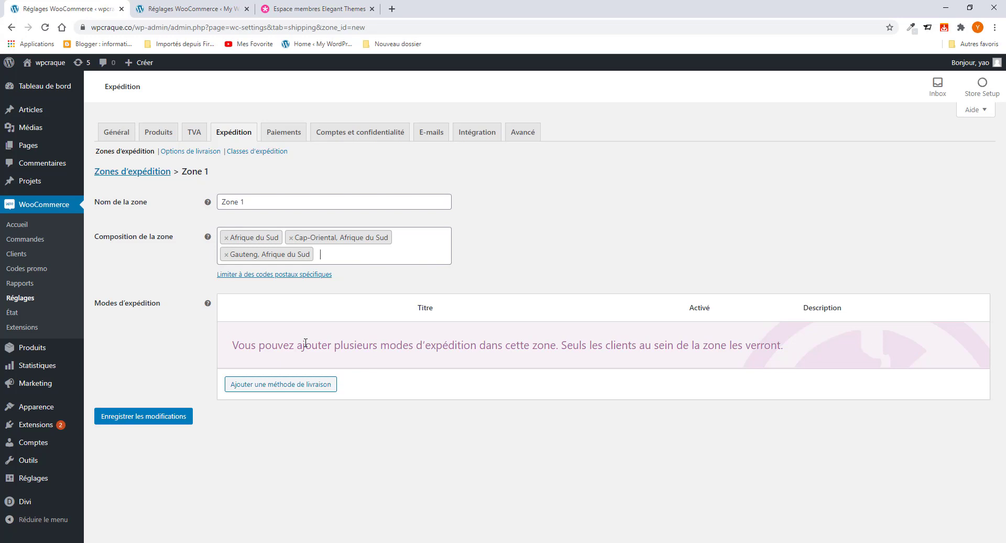
left_click(126, 422)
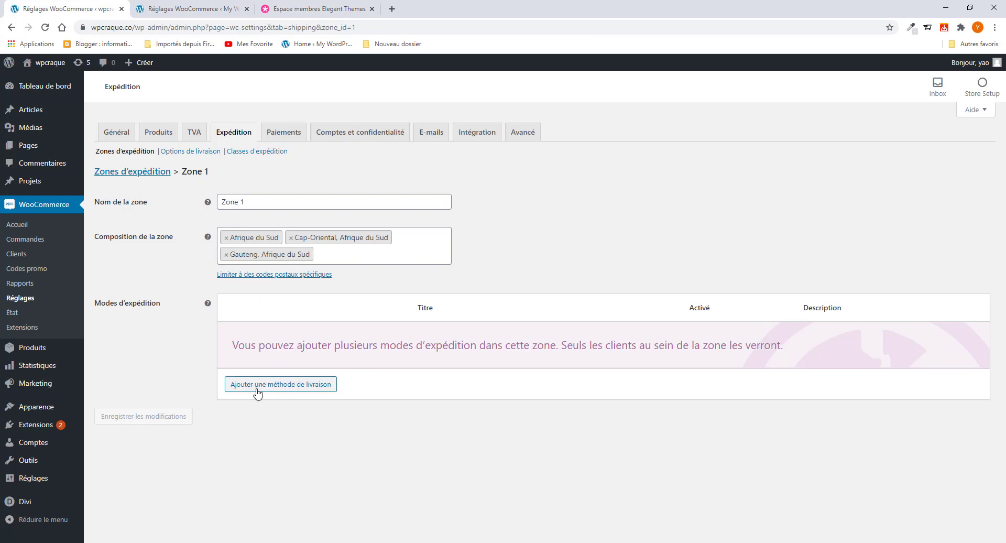
Step: Add the Forfait delivery method to Zone 1
left_click(287, 389)
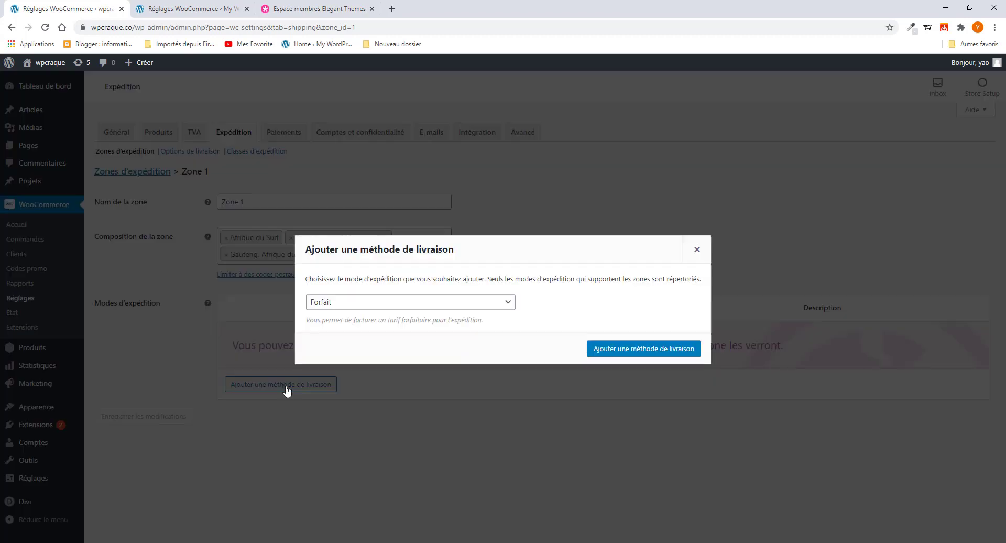
left_click(339, 304)
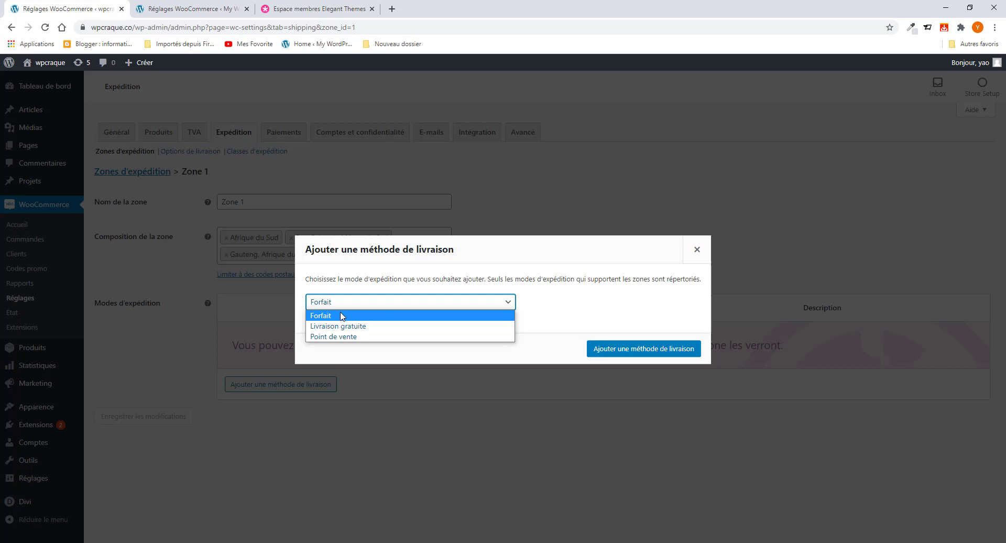
left_click(341, 315)
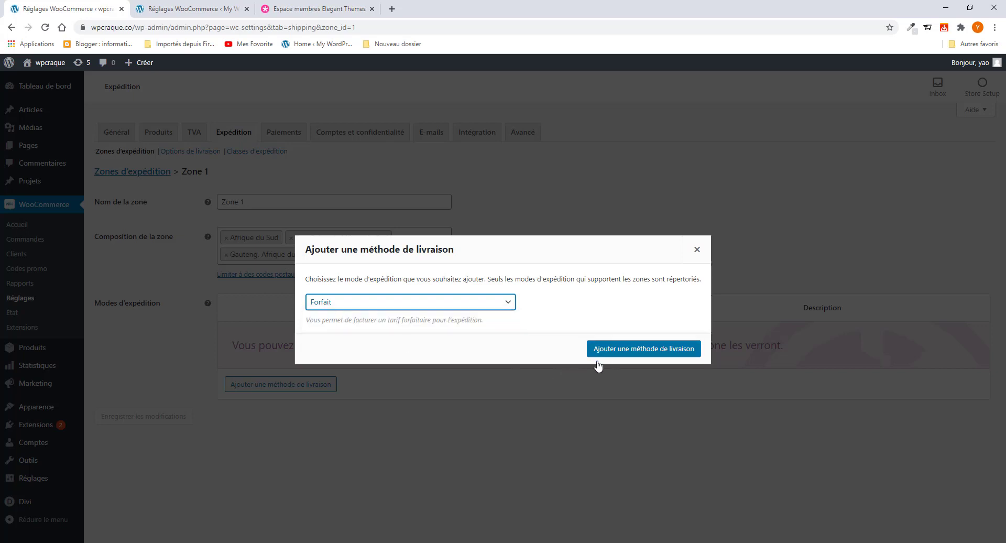
left_click(621, 353)
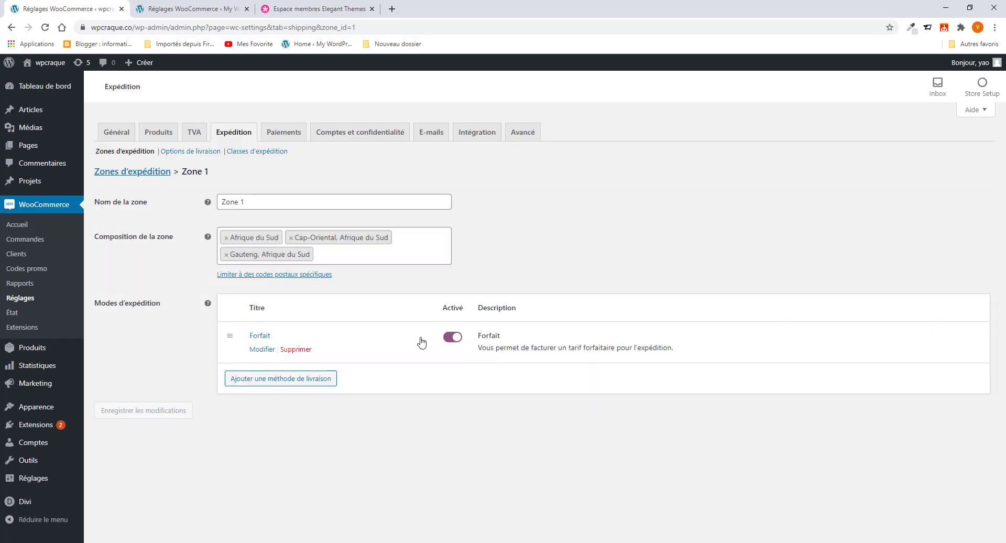
Step: Open the Forfait method's settings, title it Abidjan and keep its TVA status as Taxable
left_click(268, 349)
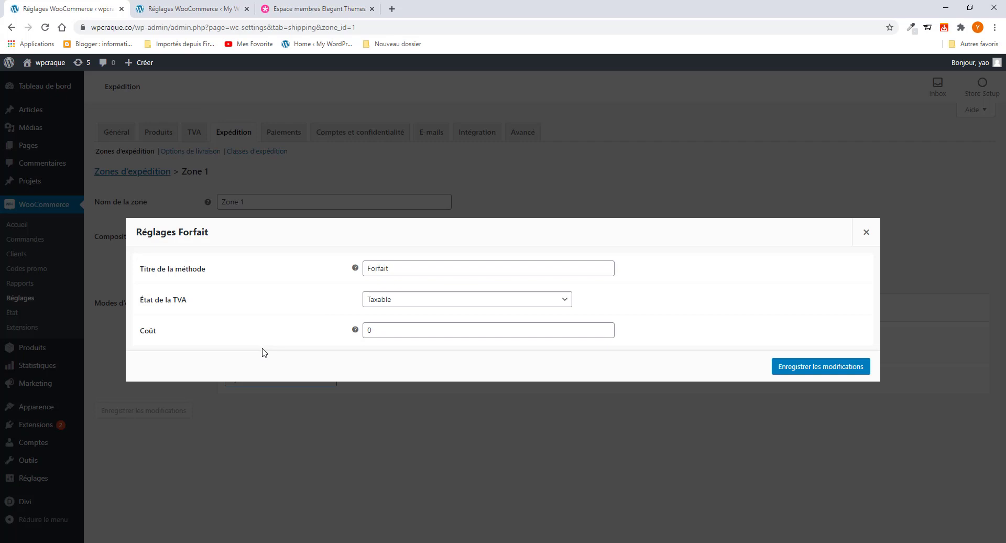
left_click_drag(409, 271, 361, 274)
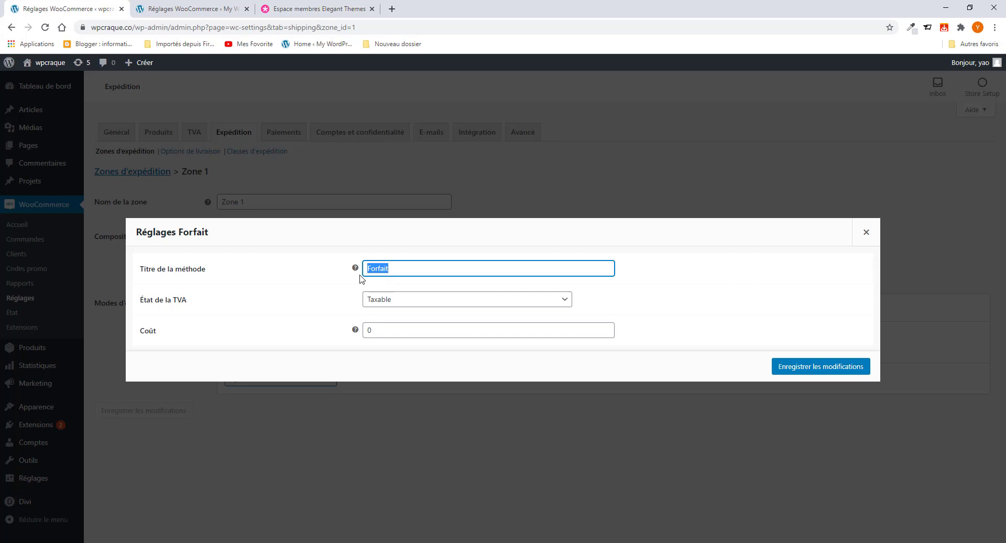
type("AB")
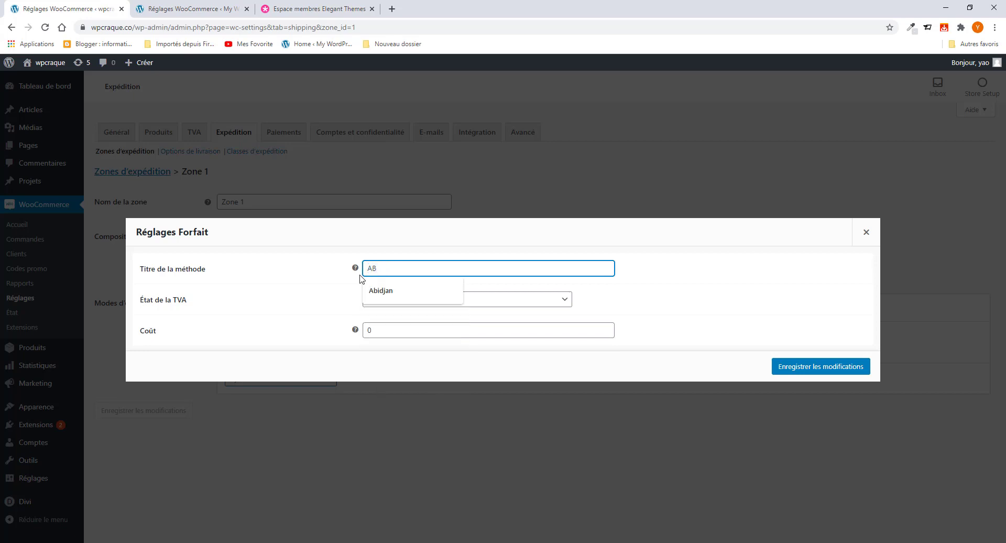
left_click(380, 291)
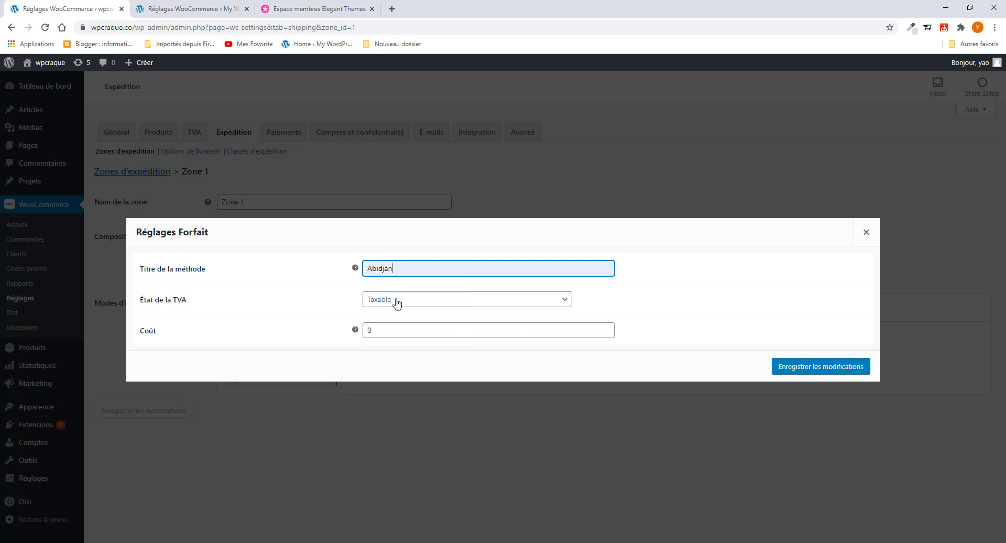
left_click(397, 303)
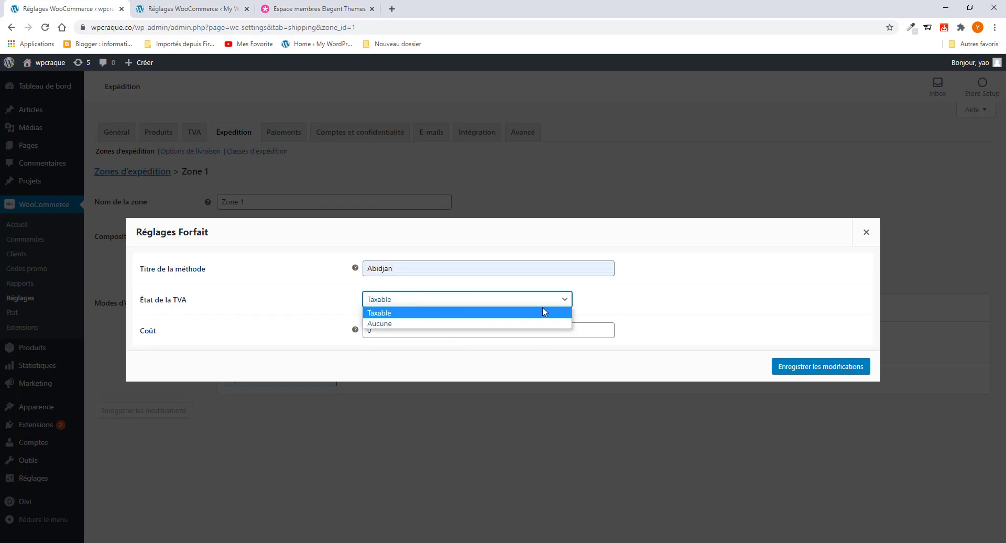
left_click(671, 301)
Step: Set the cost of the Abidjan flat-rate method to 100 and save its settings
left_click(397, 330)
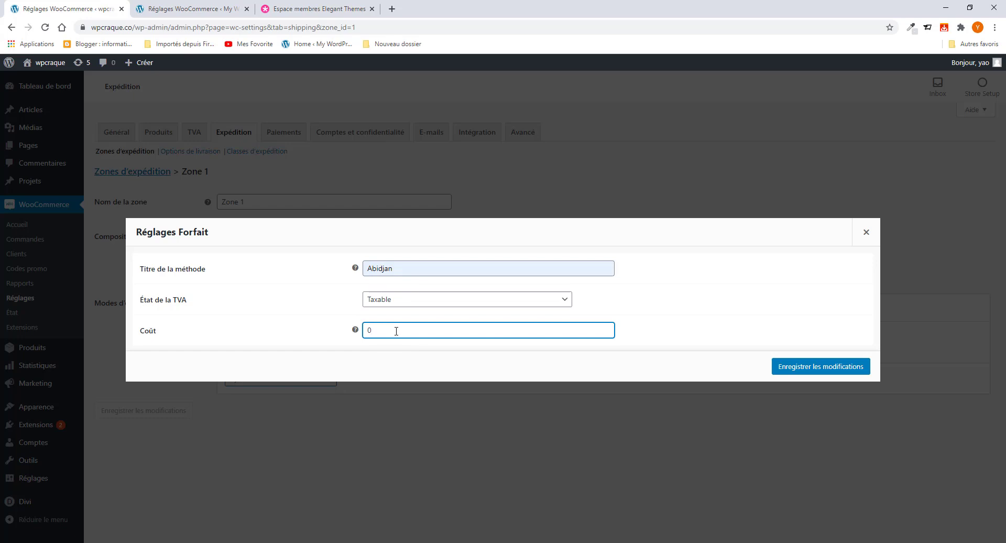
key("BackSpace")
type("100.")
key("BackSpace")
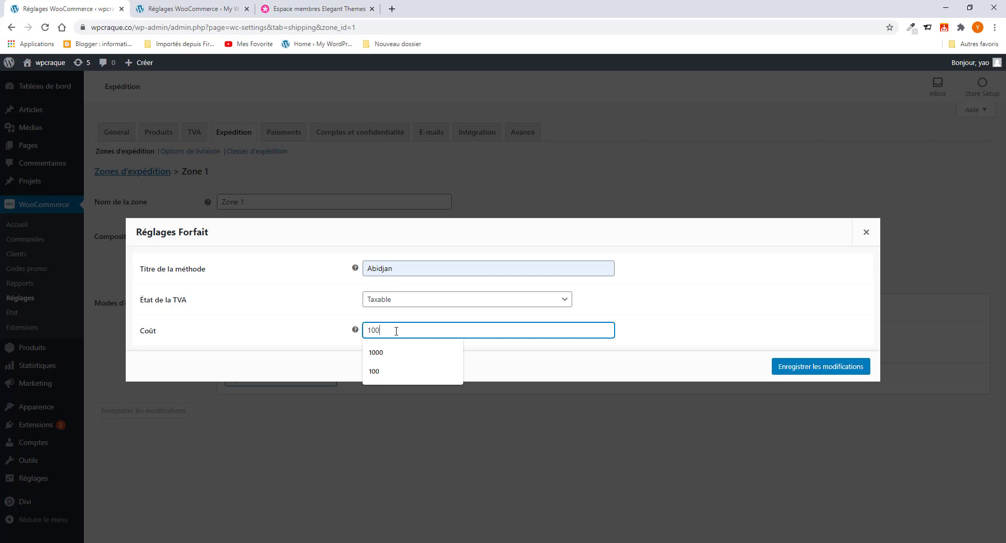
key("BackSpace")
type("0")
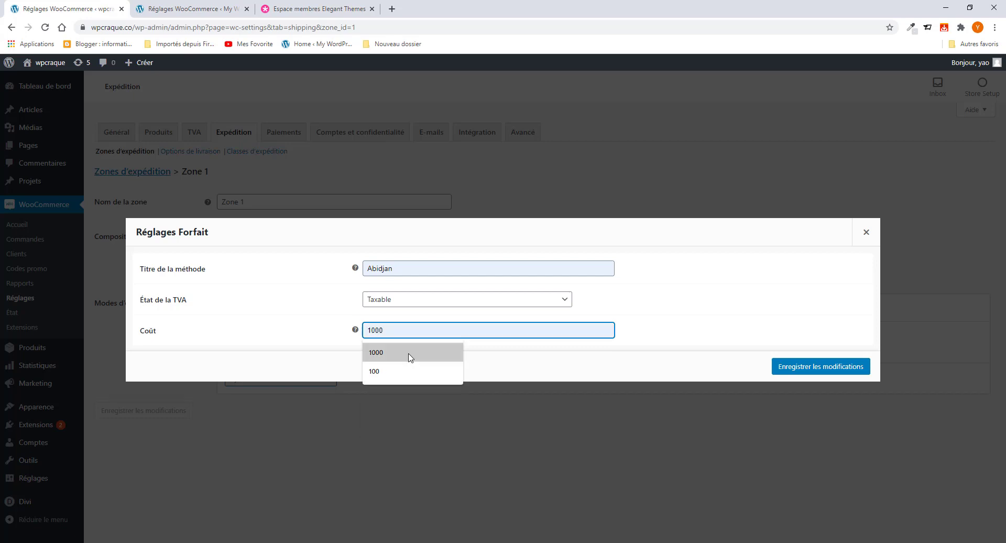
left_click(676, 330)
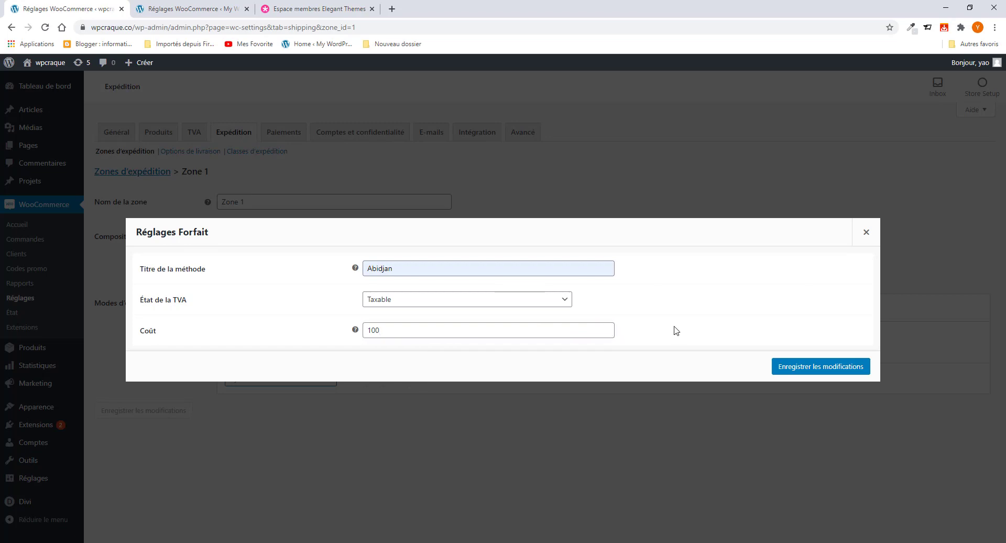
left_click(792, 369)
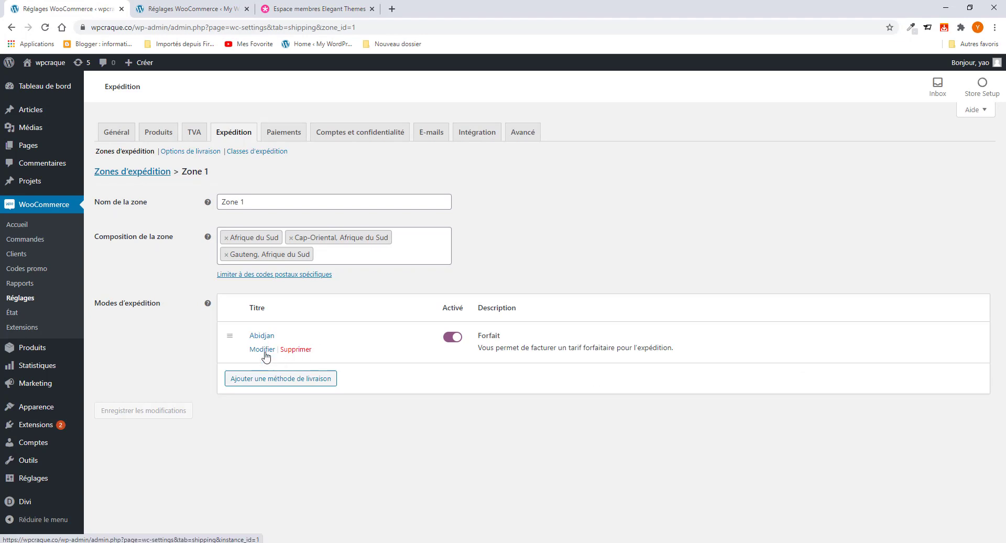
Step: Add the Livraison gratuite delivery method to Zone 1
left_click(270, 380)
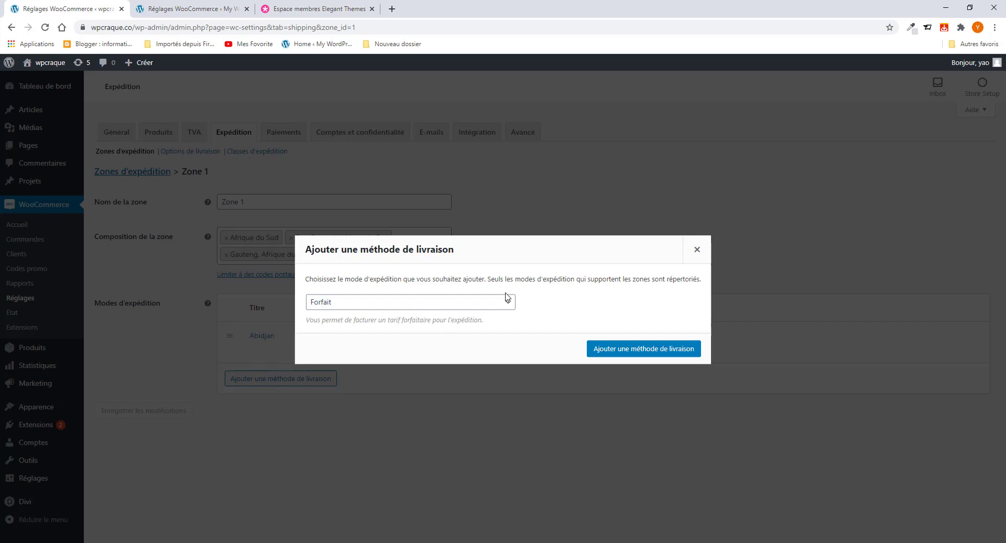
left_click(490, 306)
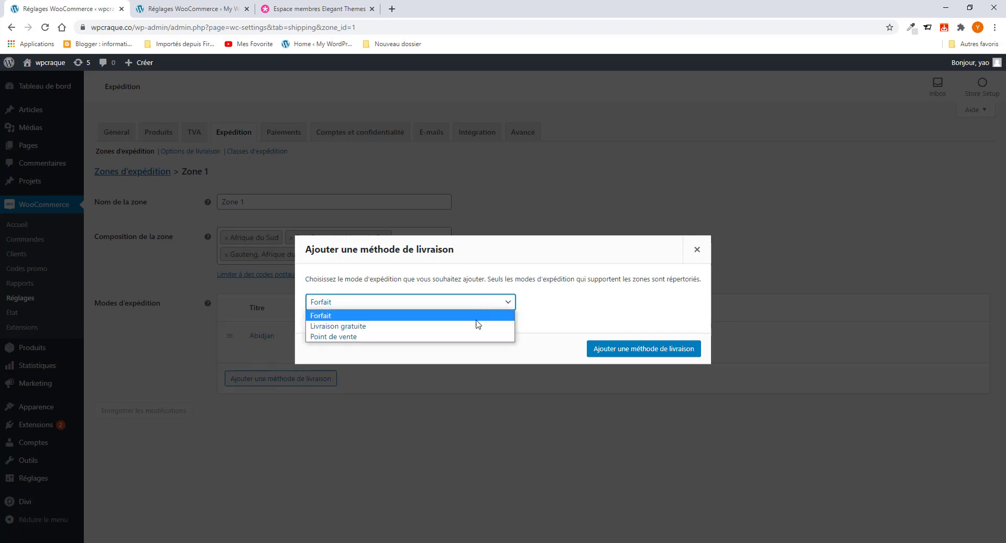
left_click(372, 329)
left_click(658, 352)
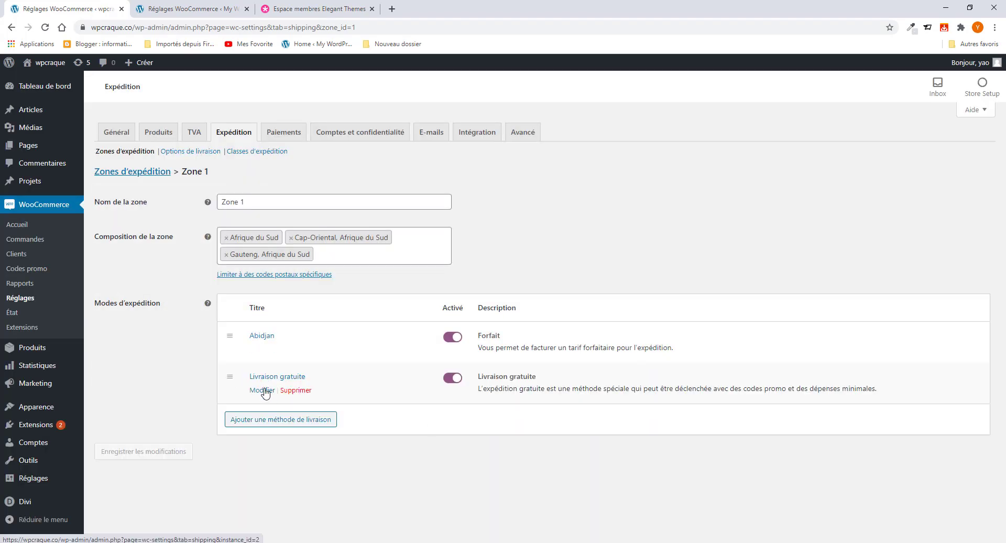
Step: Open the Livraison gratuite settings and make free shipping require Montant minimum de commande
left_click(262, 390)
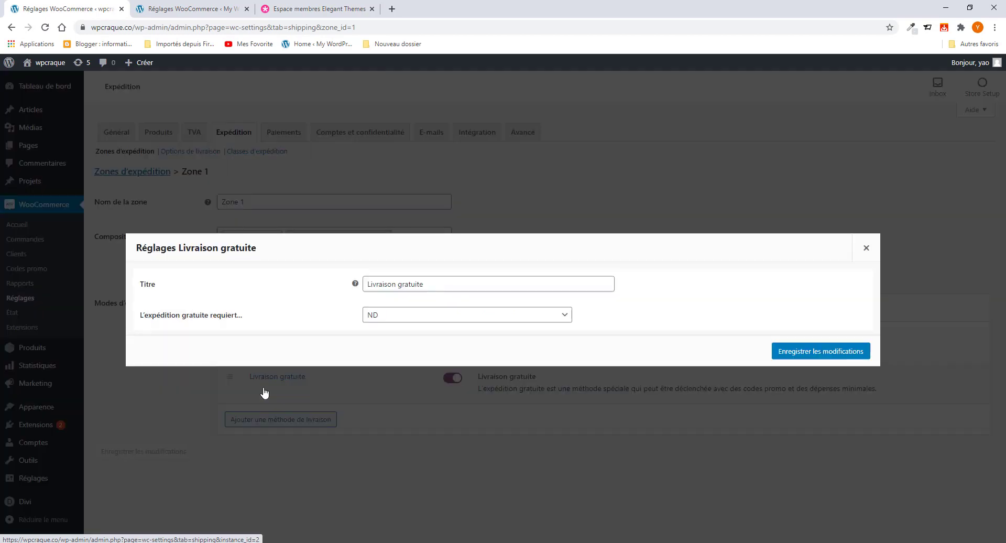
left_click(387, 316)
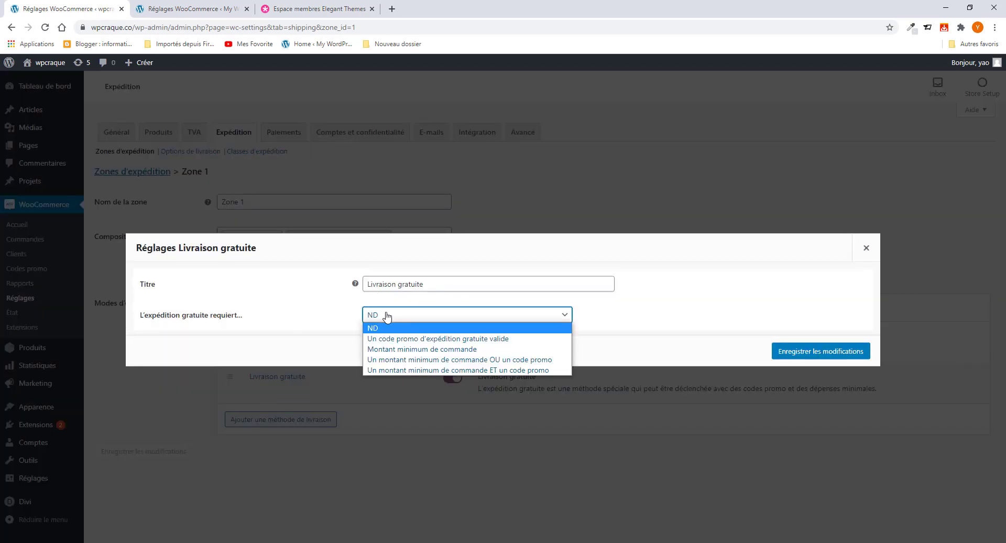
left_click(328, 319)
left_click(383, 317)
left_click(451, 350)
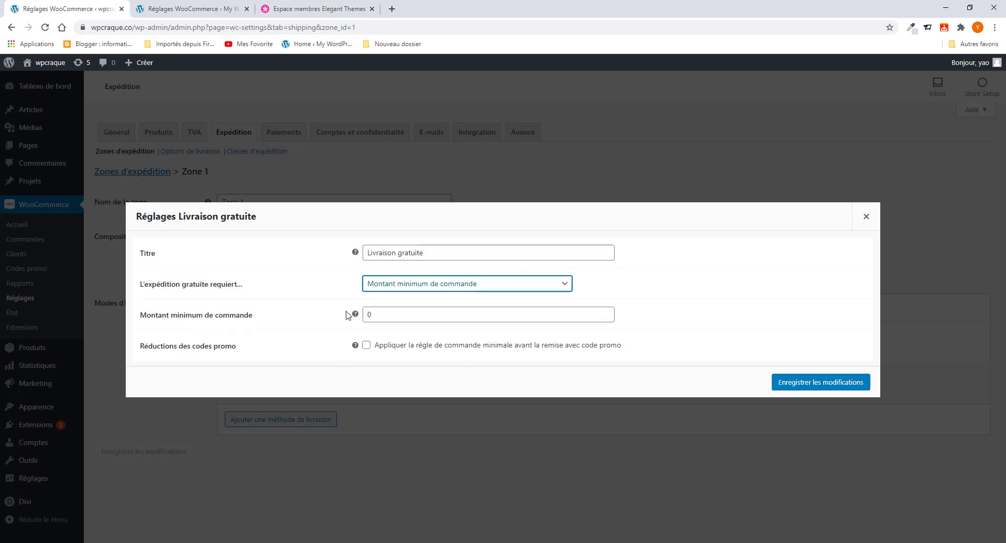
Step: Set the minimum order amount for free shipping to 100 and save the method's settings
left_click(371, 314)
left_click_drag(371, 314, 368, 314)
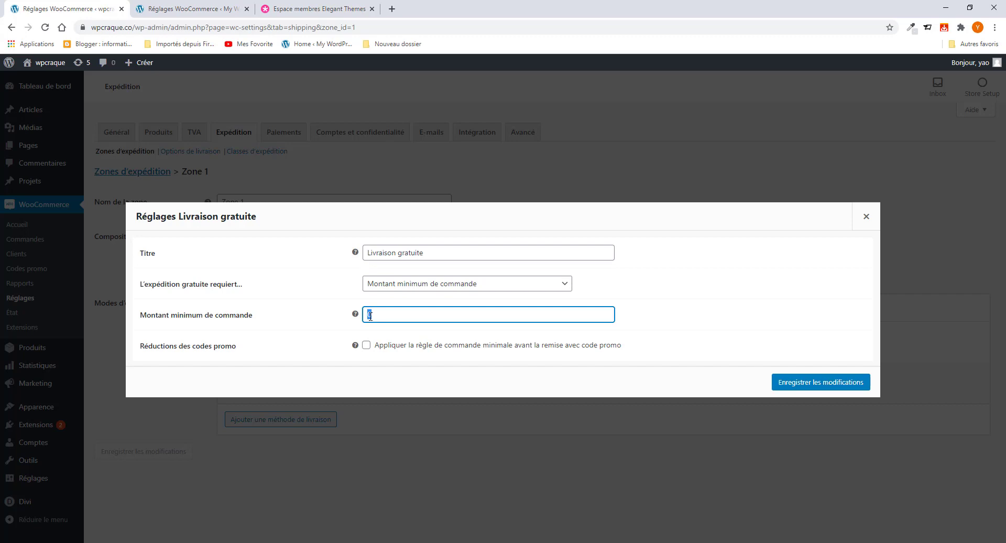
type("00")
left_click_drag(382, 314, 366, 321)
left_click(332, 323)
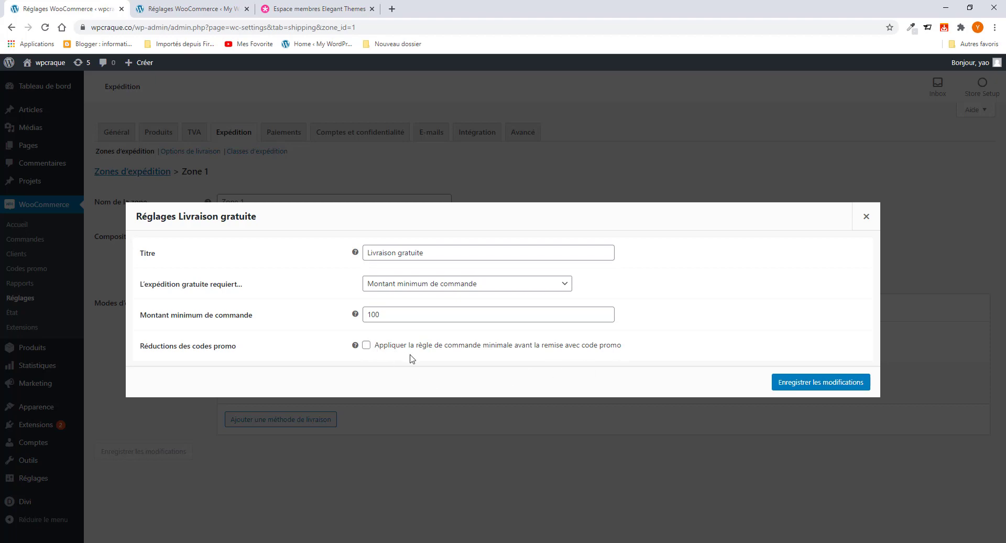
left_click(791, 386)
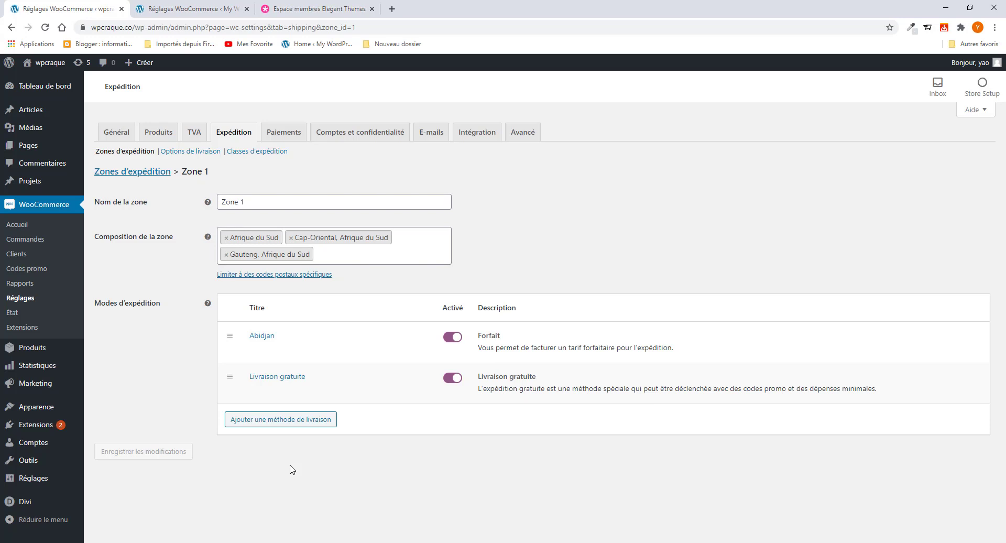
Step: Add Côte-d'Ivoire to the regions that make up Zone 1
left_click(341, 254)
left_click(341, 253)
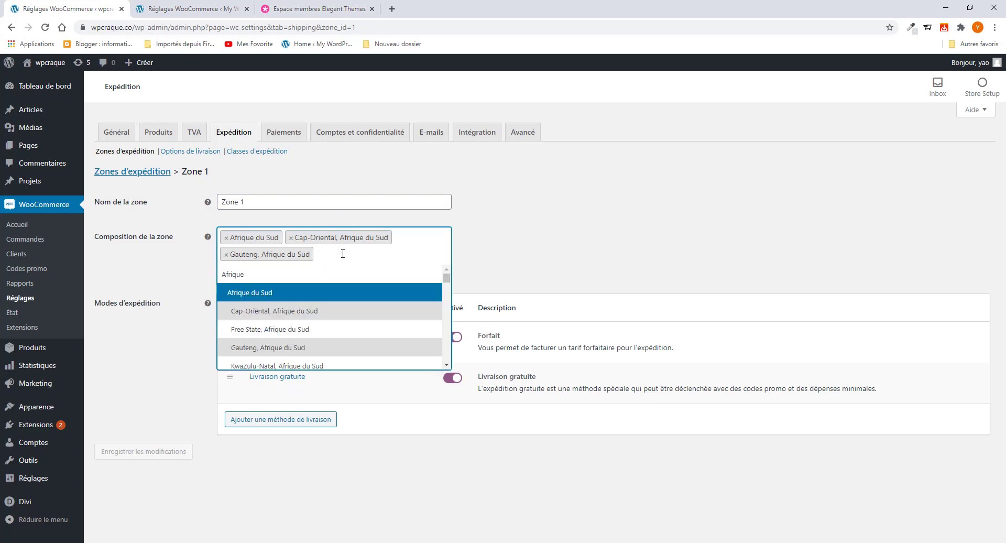
type("IV")
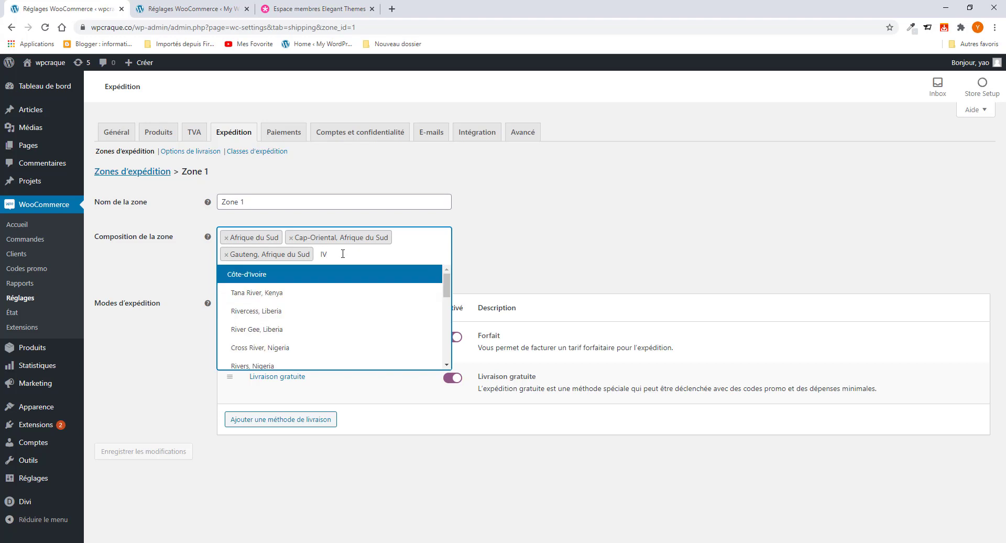
left_click(308, 275)
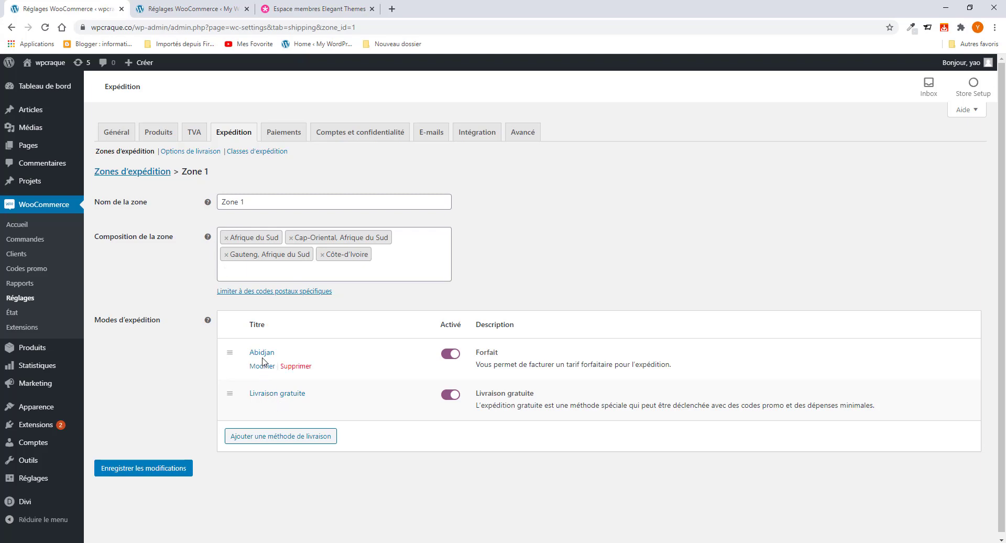
Step: Add another Forfait delivery method to Zone 1
left_click(286, 443)
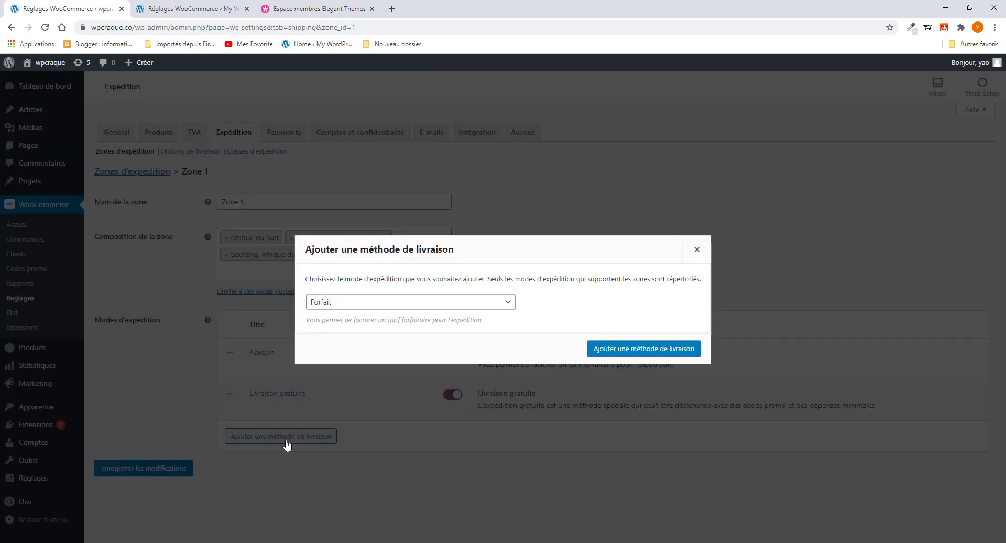
left_click(365, 309)
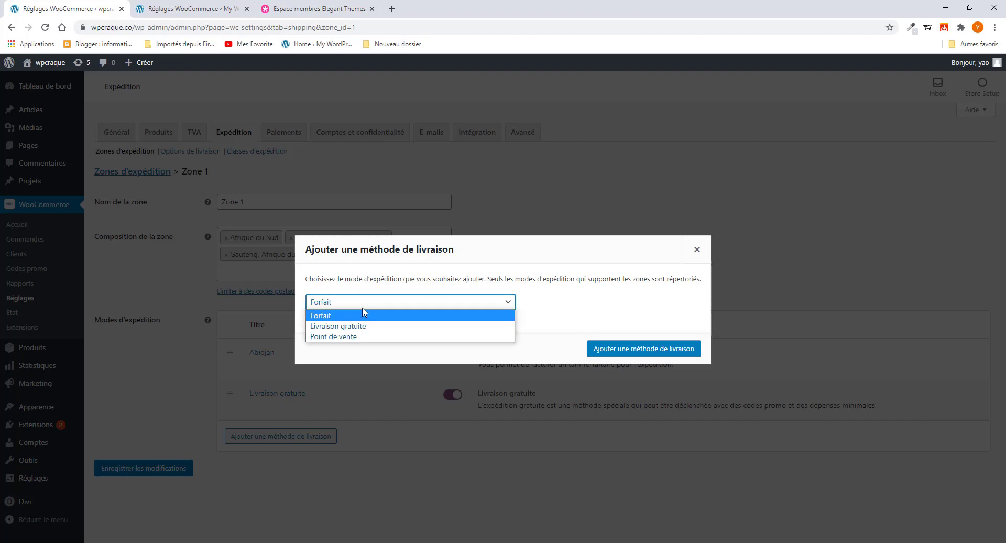
left_click(364, 312)
left_click(366, 308)
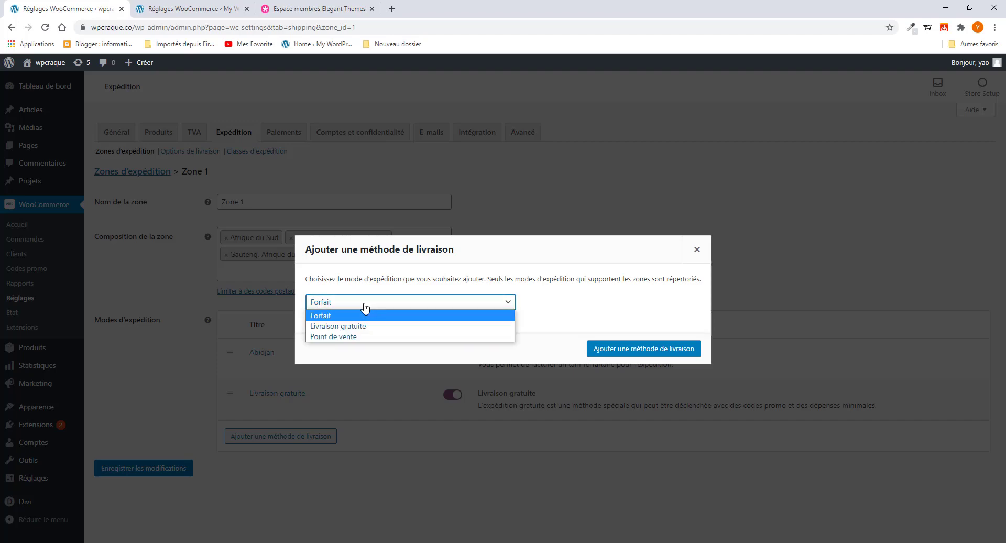
left_click(592, 348)
left_click(637, 348)
Step: Give the new Forfait method the title Toumodi and a cost of 50, and save its settings
mouse_move(293, 449)
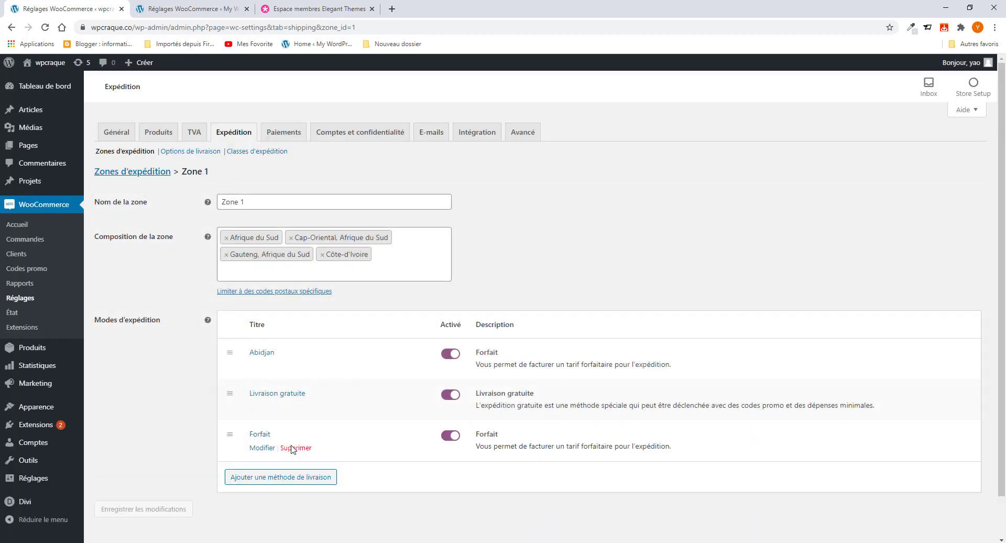
left_click(262, 449)
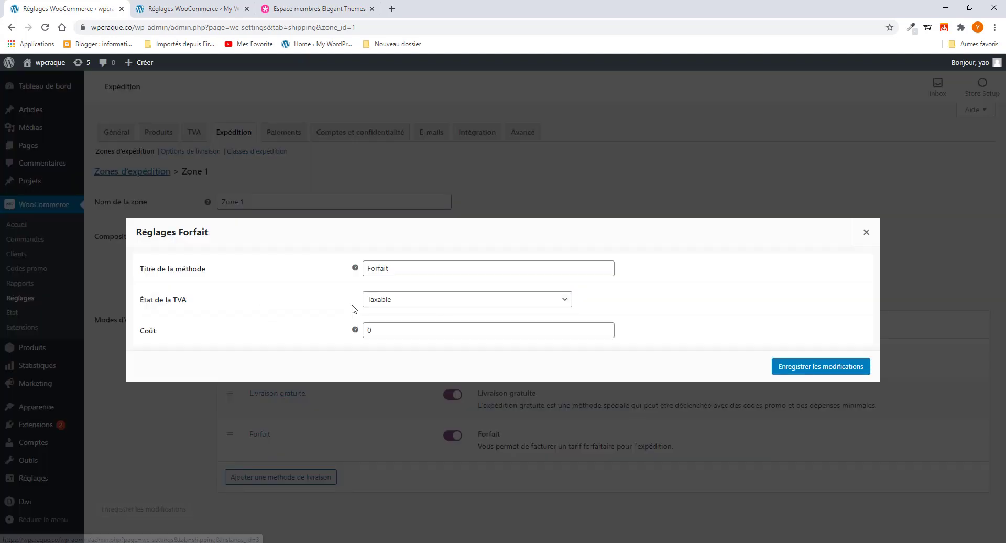
left_click_drag(411, 268, 350, 262)
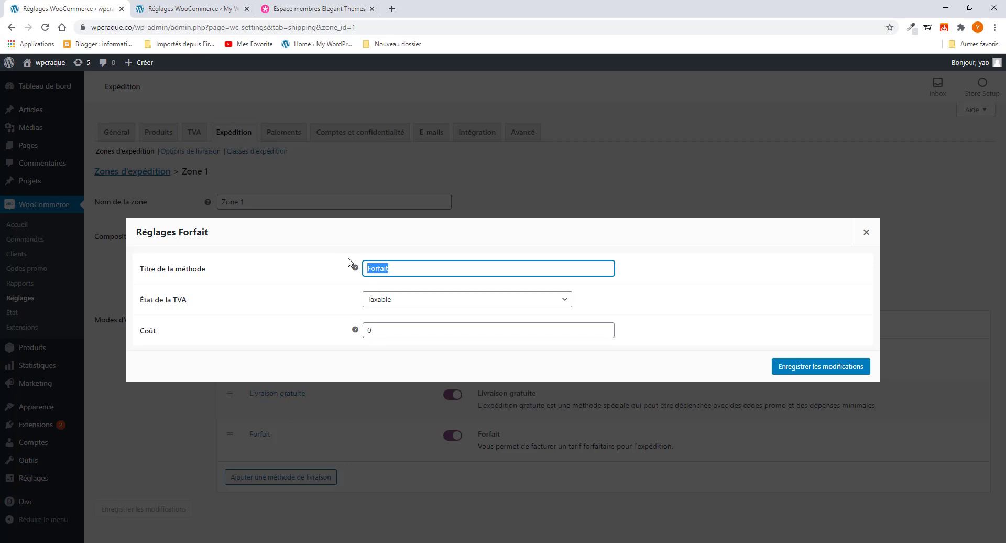
type("To")
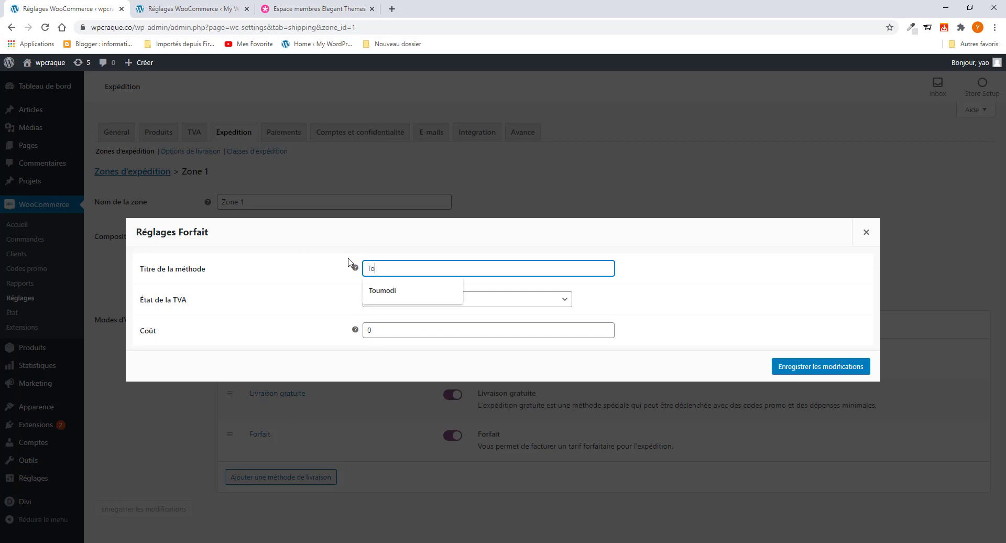
type("umodi")
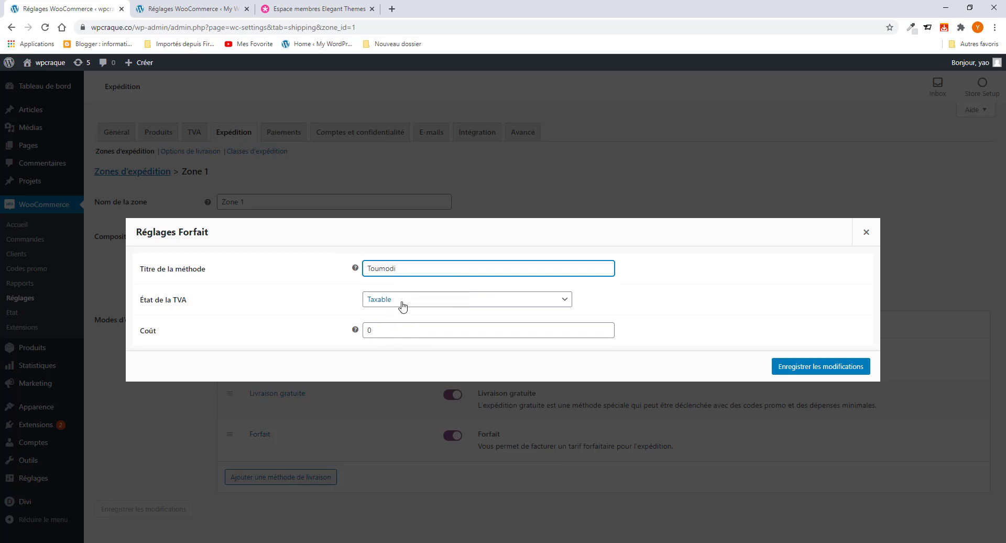
left_click(393, 330)
double_click(368, 330)
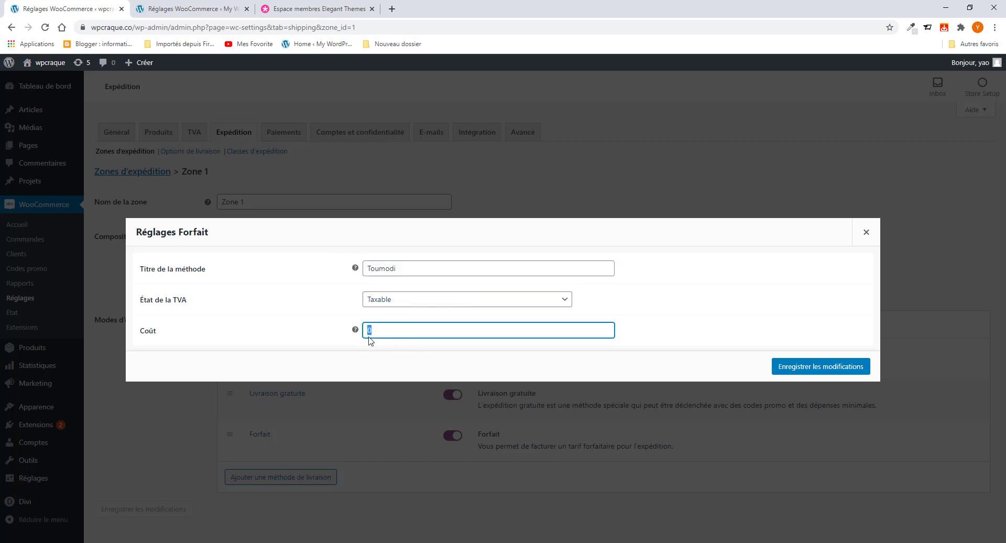
type("50")
left_click(804, 371)
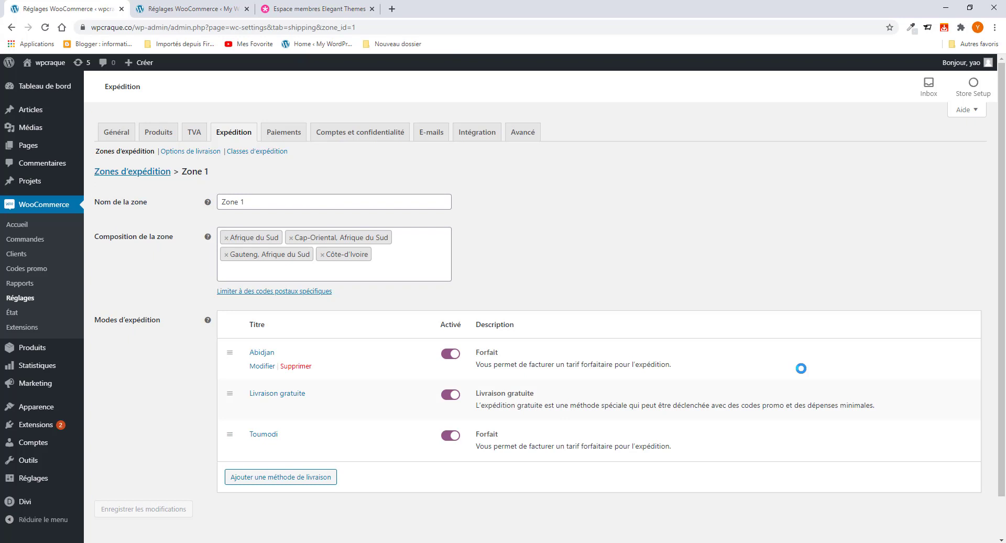
Step: Check Zone 1's list of delivery methods and view the Options de livraison settings
scroll(179, 423, "down", 1)
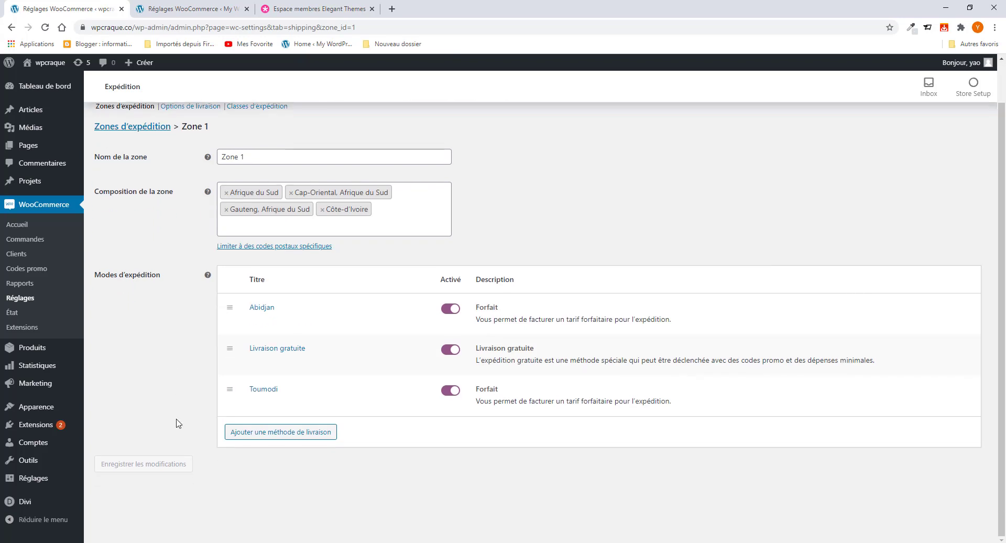
scroll(176, 423, "up", 1)
mouse_move(283, 355)
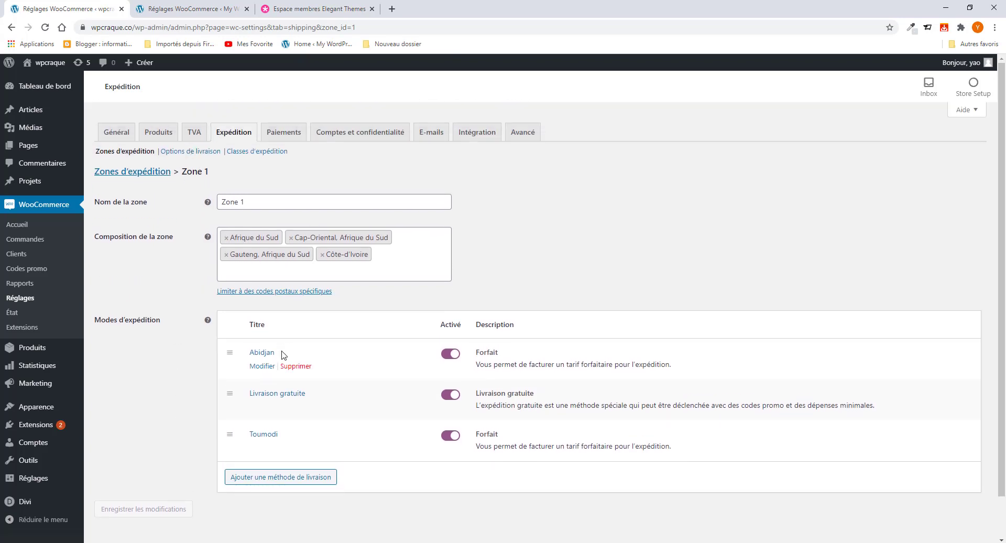
left_click(197, 157)
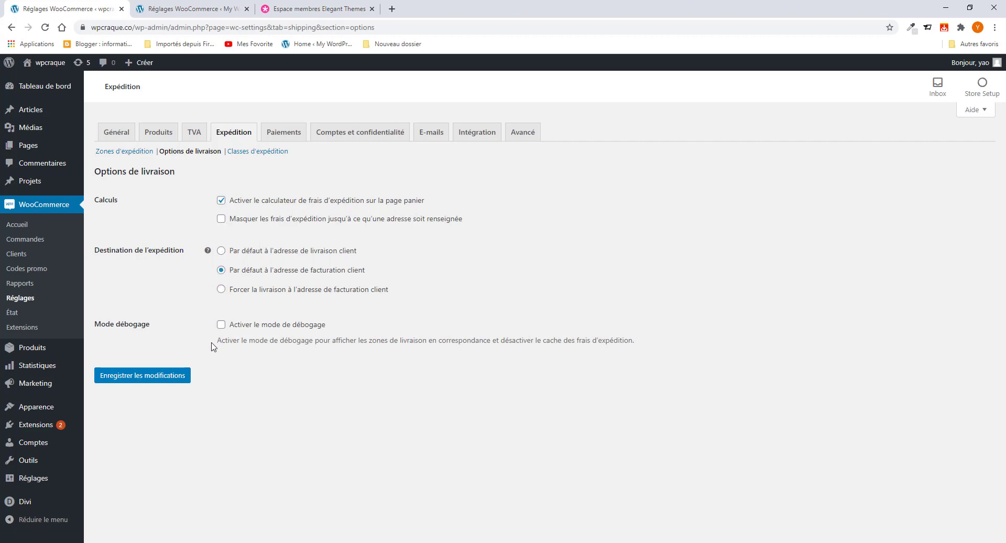
Step: Create a shipping class named Téléphone under Classes d'expédition and save it
left_click(254, 152)
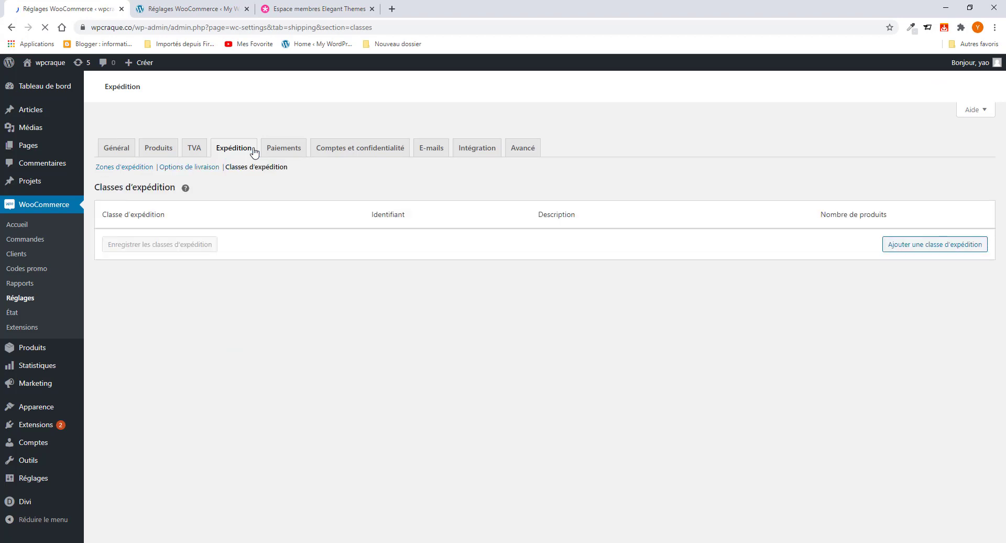
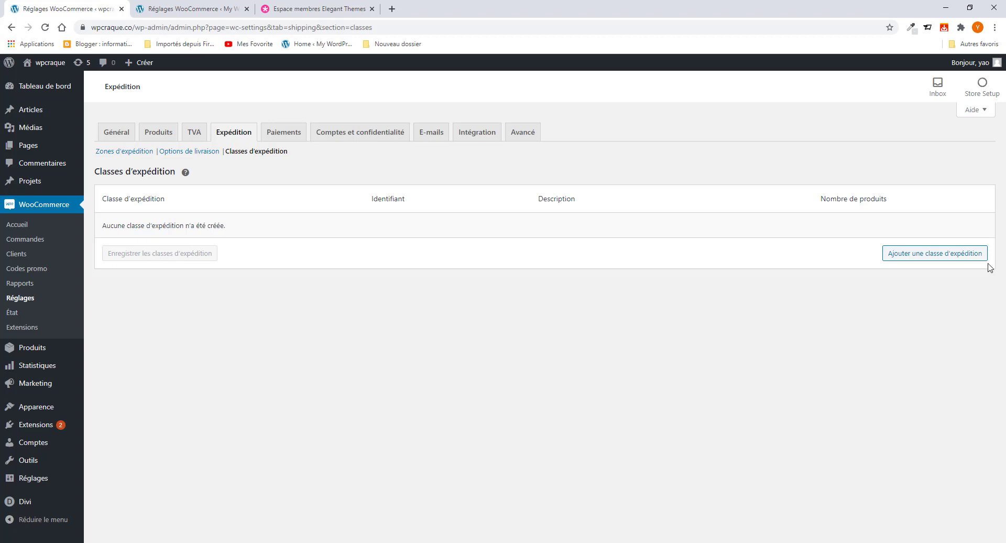
left_click(938, 257)
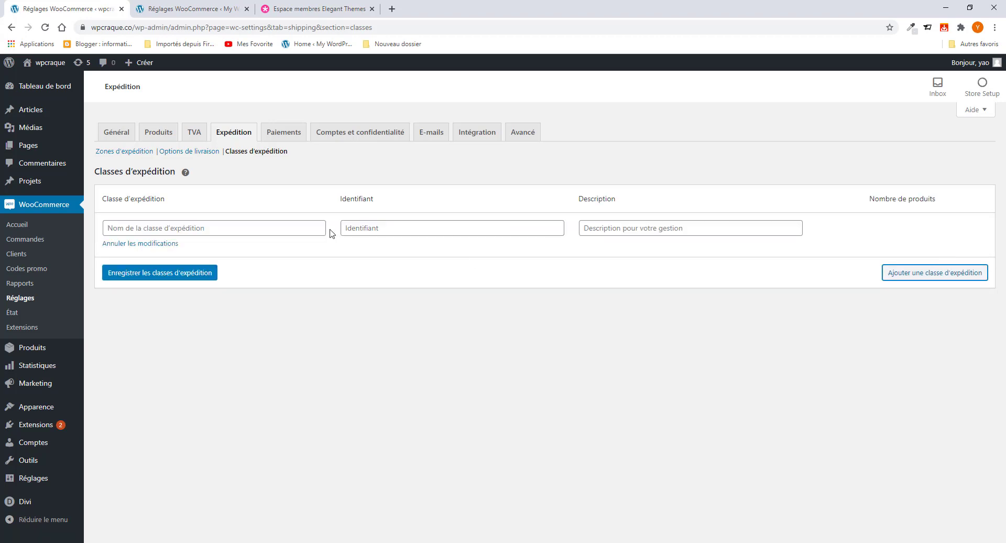
left_click(233, 227)
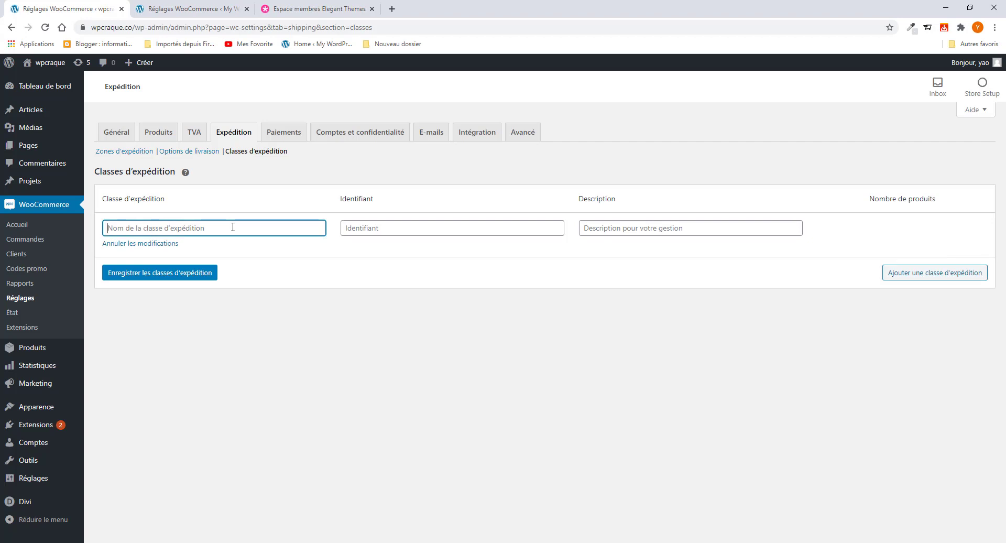
type("Telephone")
right_click(111, 224)
left_click(126, 273)
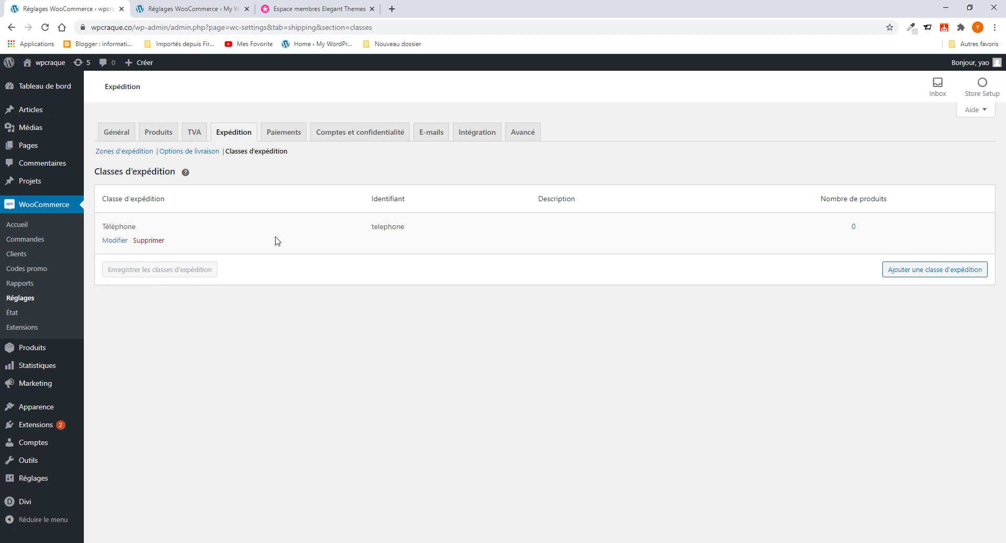
Step: Enable PayPal Standard as the only payment method and save the payment settings
left_click(279, 131)
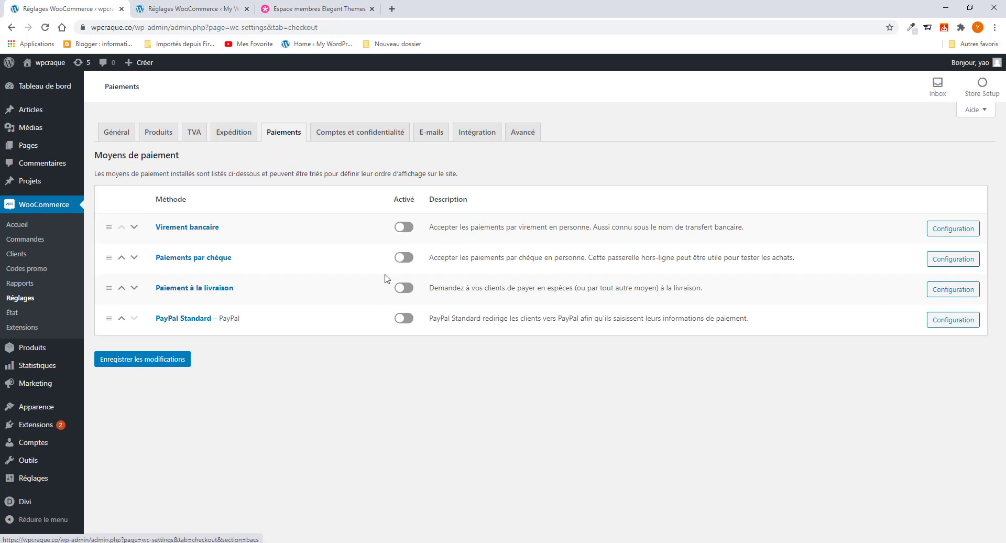
left_click(403, 229)
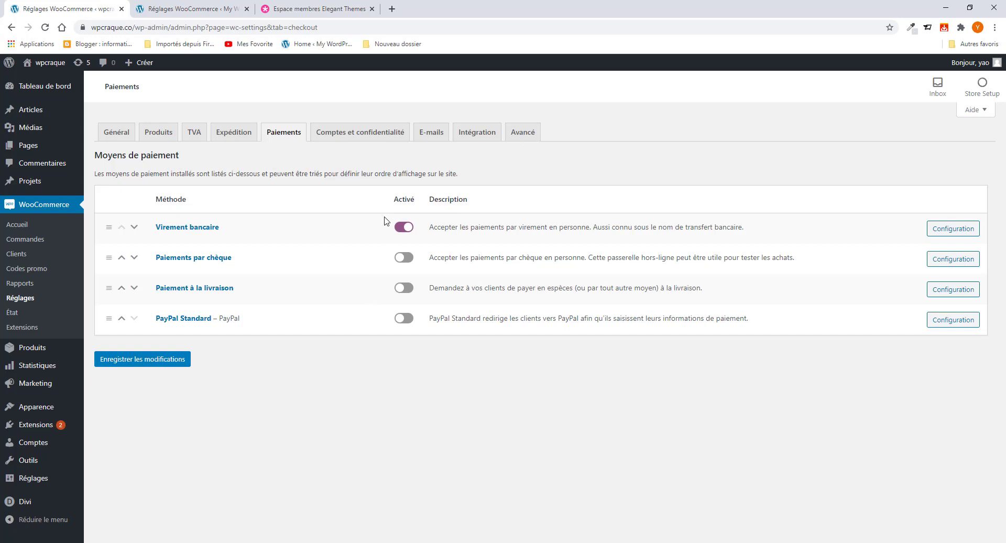
left_click(402, 227)
left_click(405, 319)
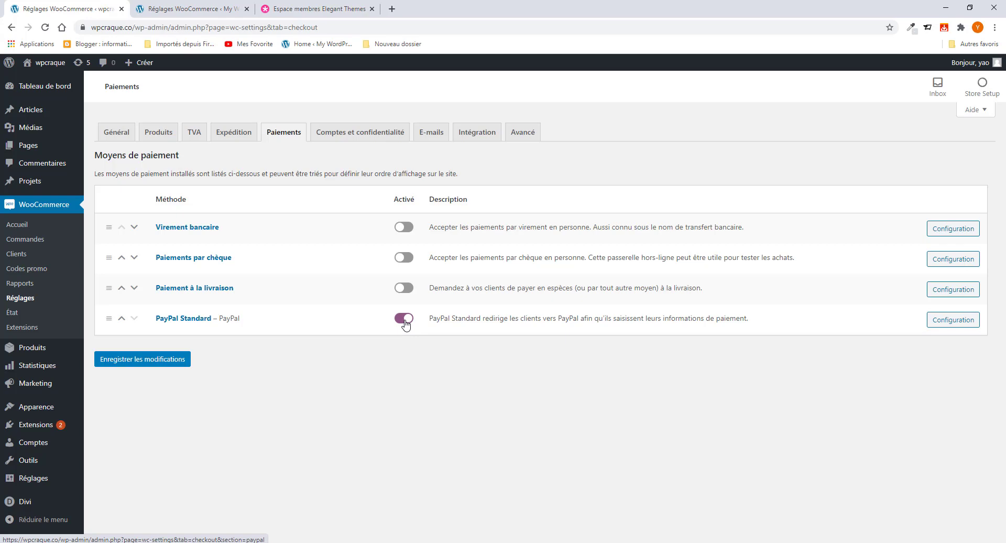
left_click(159, 362)
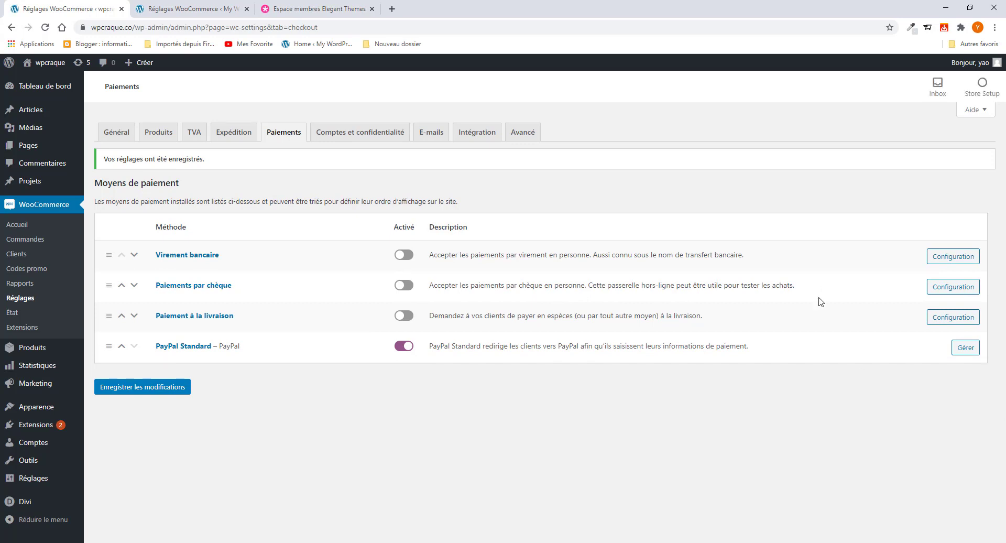
Step: Open the PayPal Standard settings and review the account and advanced options
left_click(965, 348)
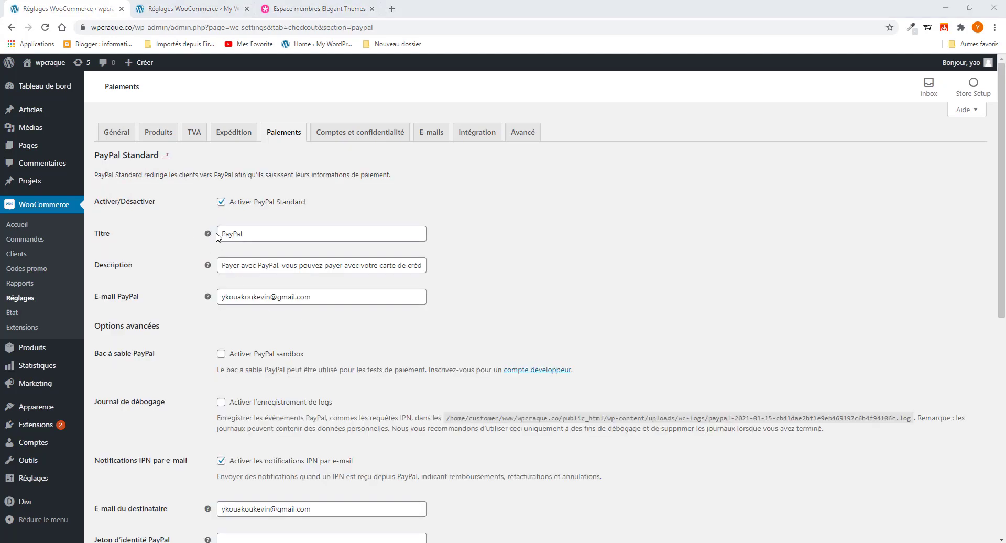
scroll(219, 236, "down", 2)
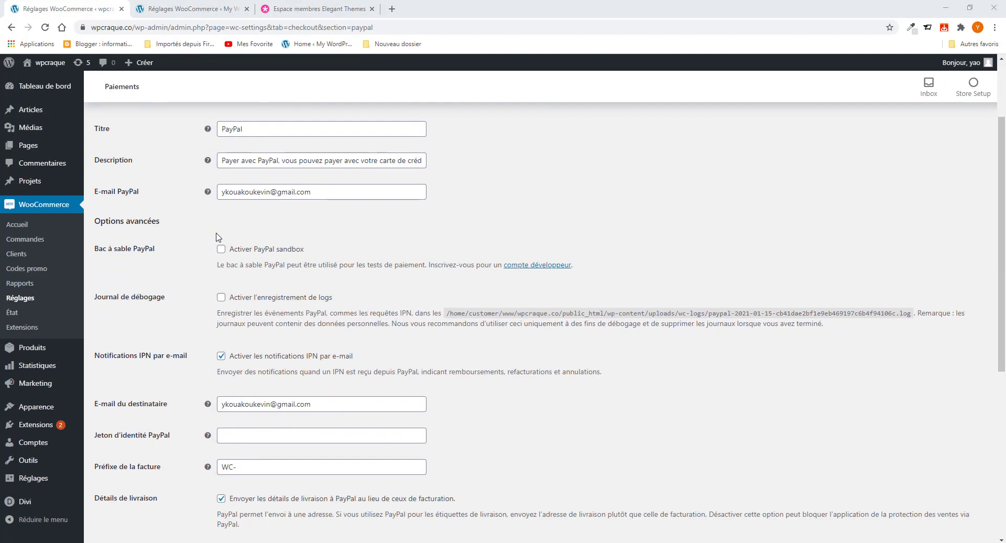
scroll(219, 237, "up", 1)
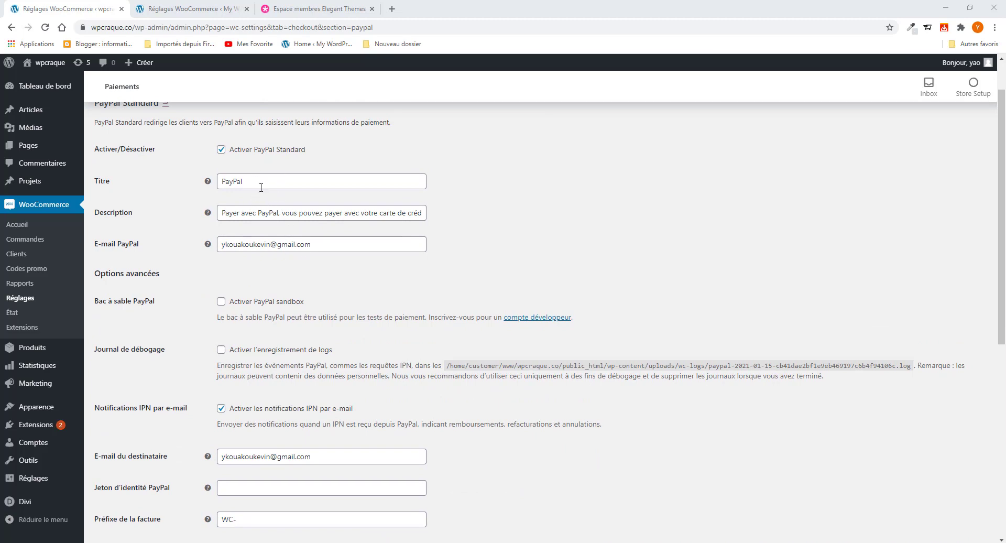
left_click(259, 183)
left_click(324, 215)
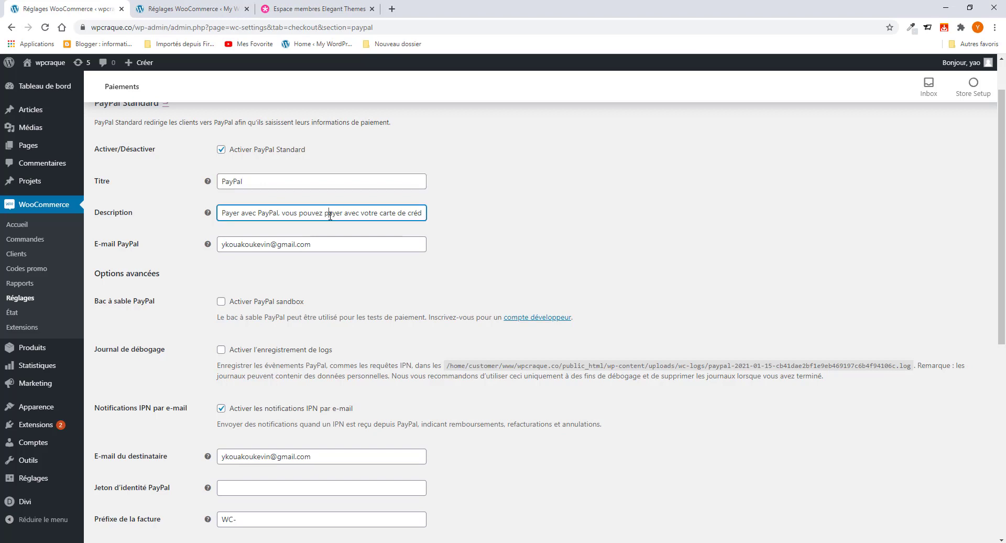
double_click(330, 215)
left_click(330, 215)
double_click(330, 214)
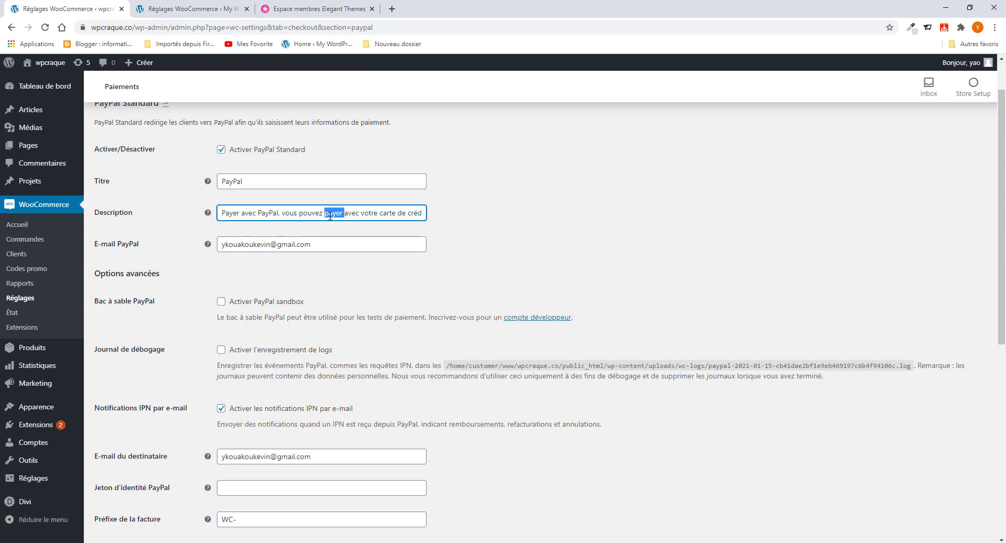
Step: Correct the address in the E-mail PayPal field to the account owner's full PayPal e-mail
left_click(330, 245)
left_click_drag(330, 244, 208, 243)
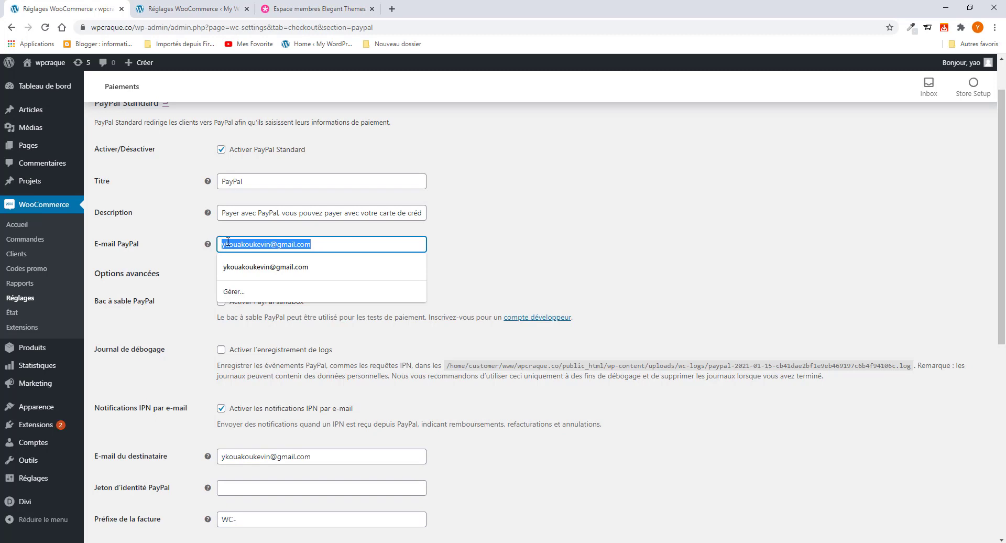
left_click(228, 242)
type("ao")
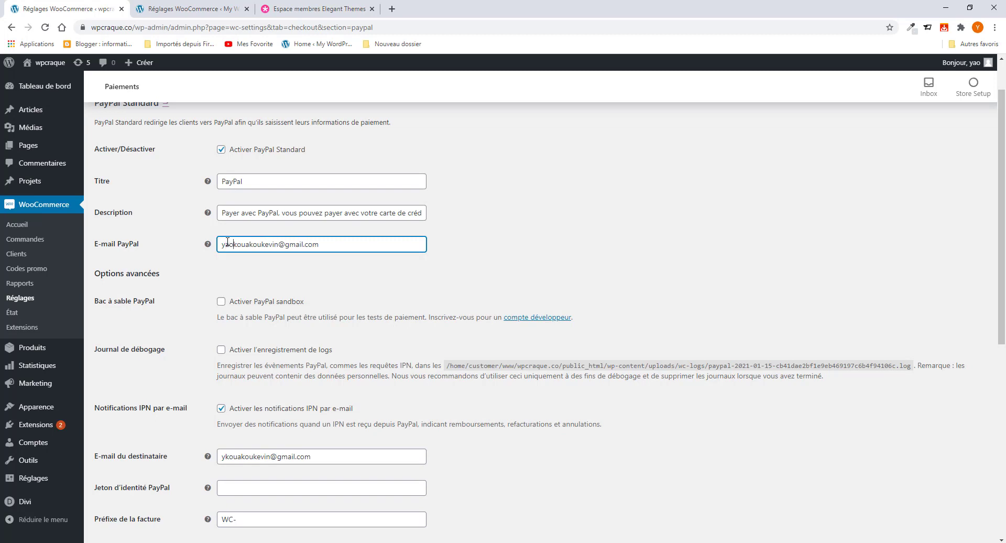
double_click(282, 245)
left_click(281, 244)
type("1995")
scroll(270, 247, "down", 1)
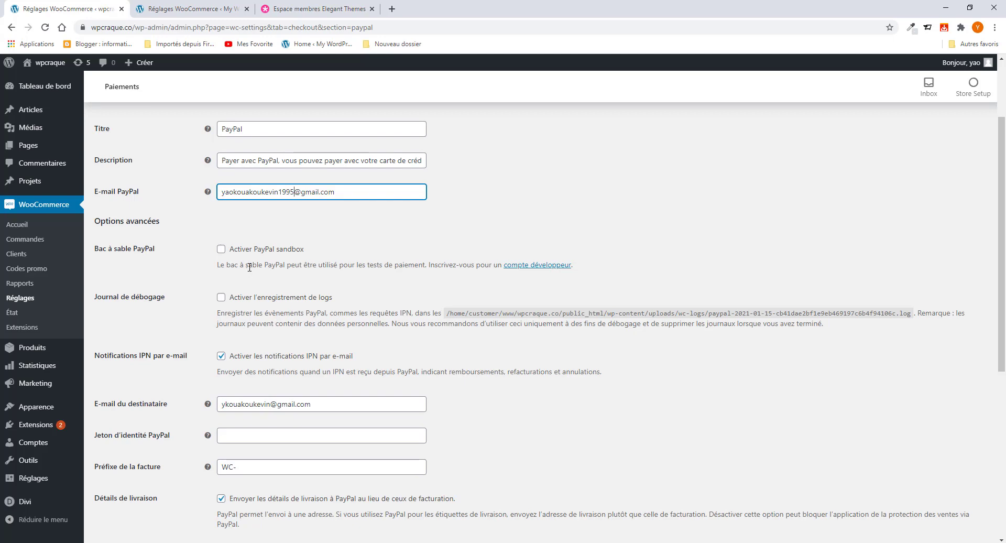
left_click(221, 250)
left_click(221, 250)
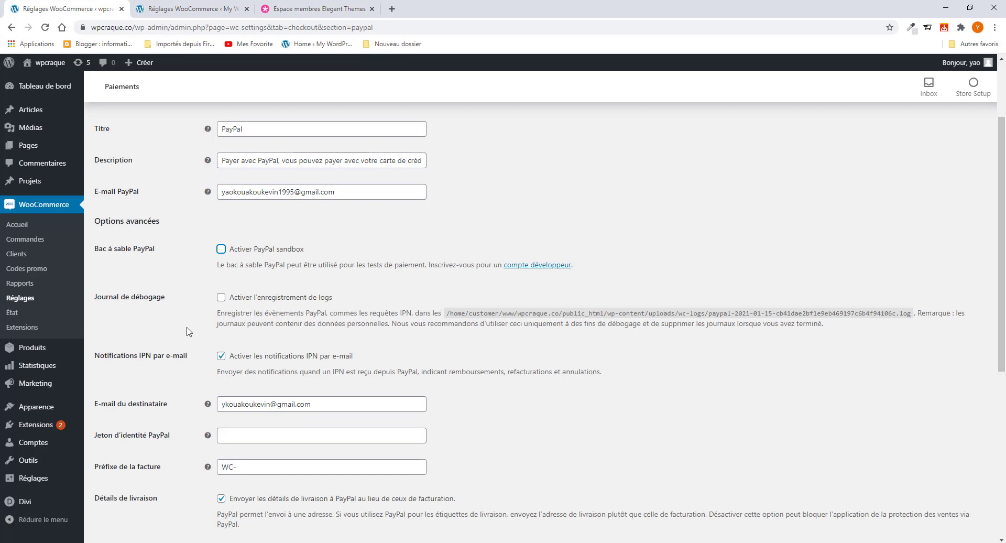
Step: Replace the E-mail du destinataire address with a copy of the one in the E-mail PayPal field
scroll(239, 315, "down", 1)
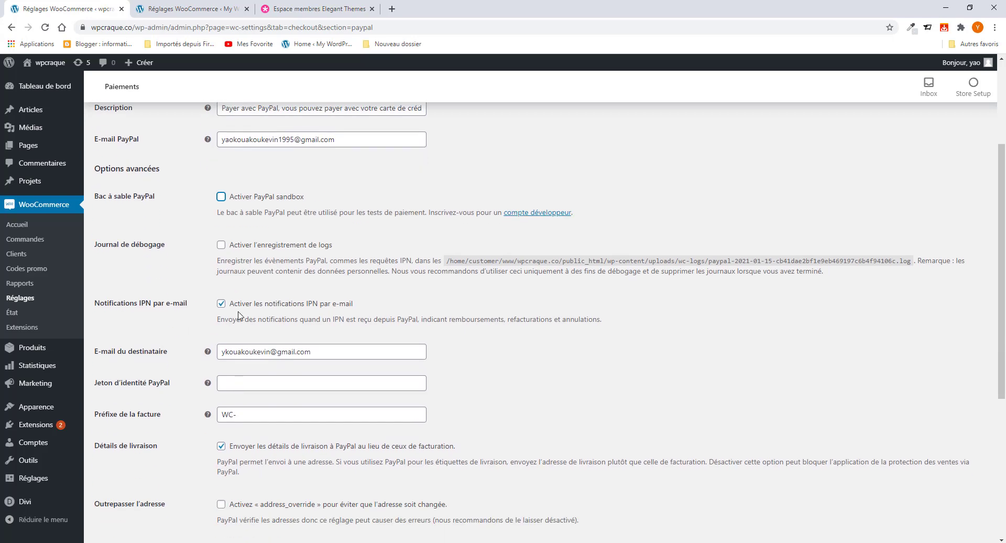
scroll(239, 314, "down", 1)
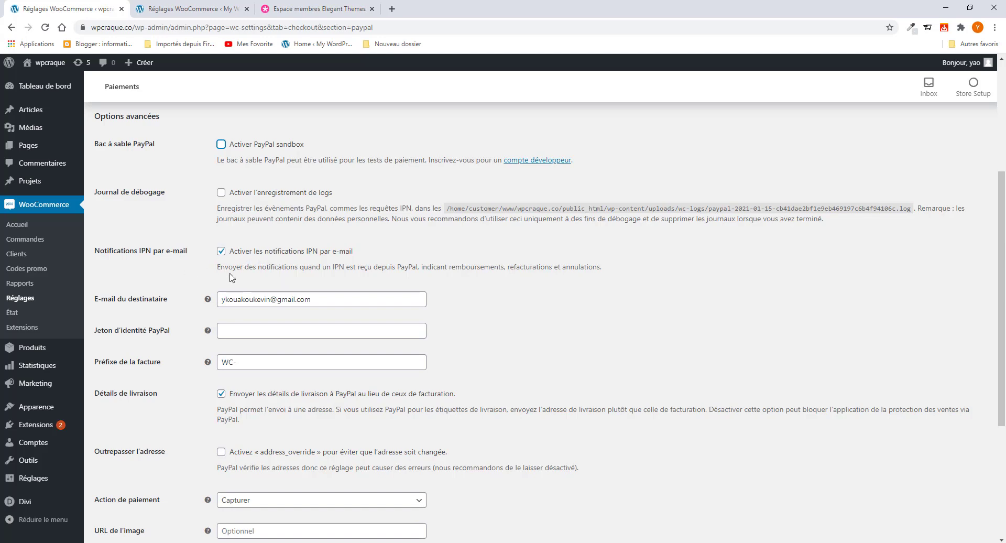
scroll(249, 281, "down", 1)
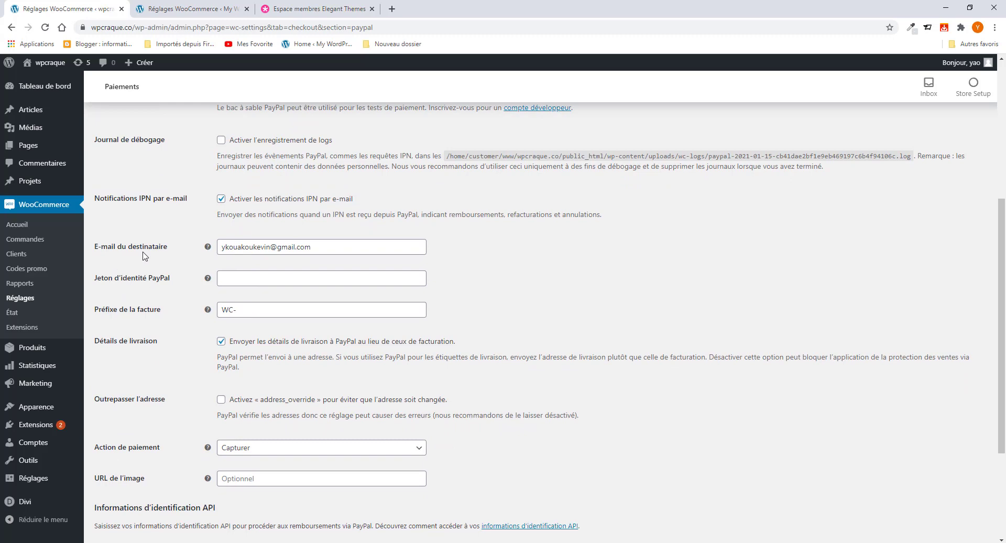
triple_click(290, 248)
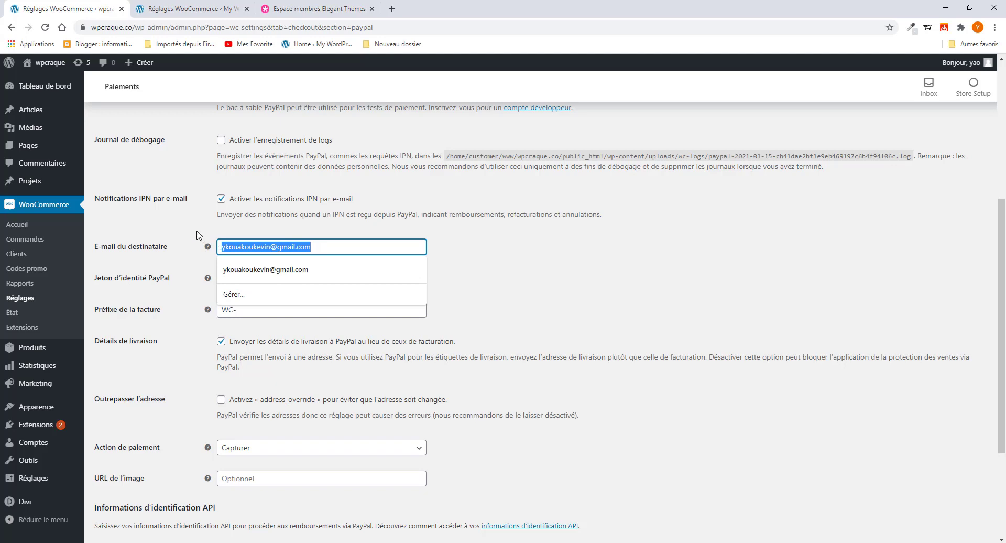
left_click(198, 235)
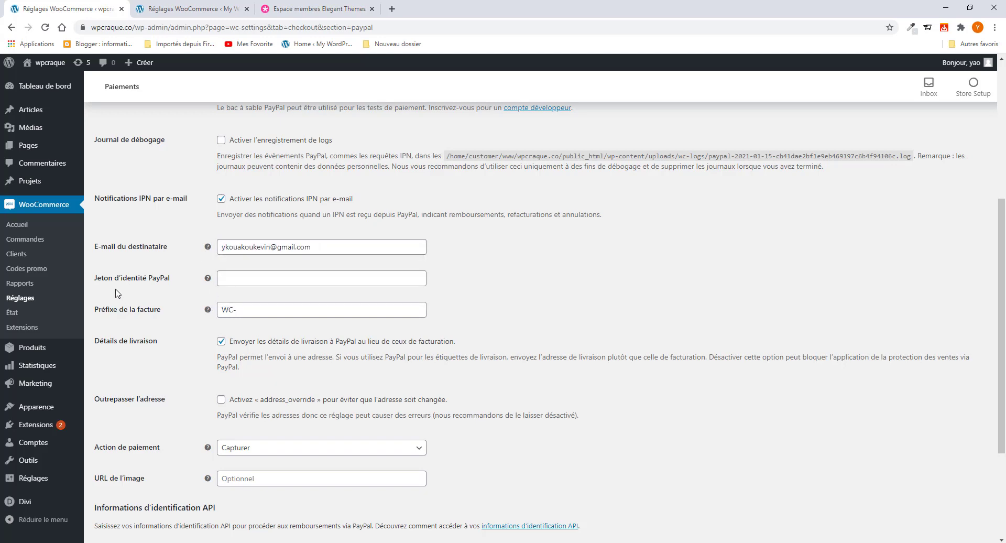
scroll(293, 241, "up", 4)
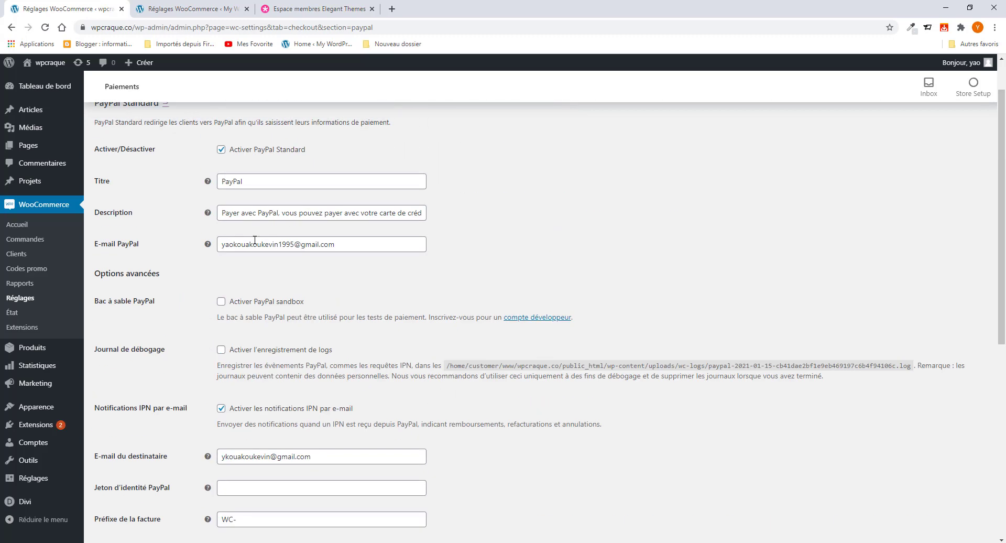
left_click_drag(340, 243, 219, 244)
double_click(222, 244)
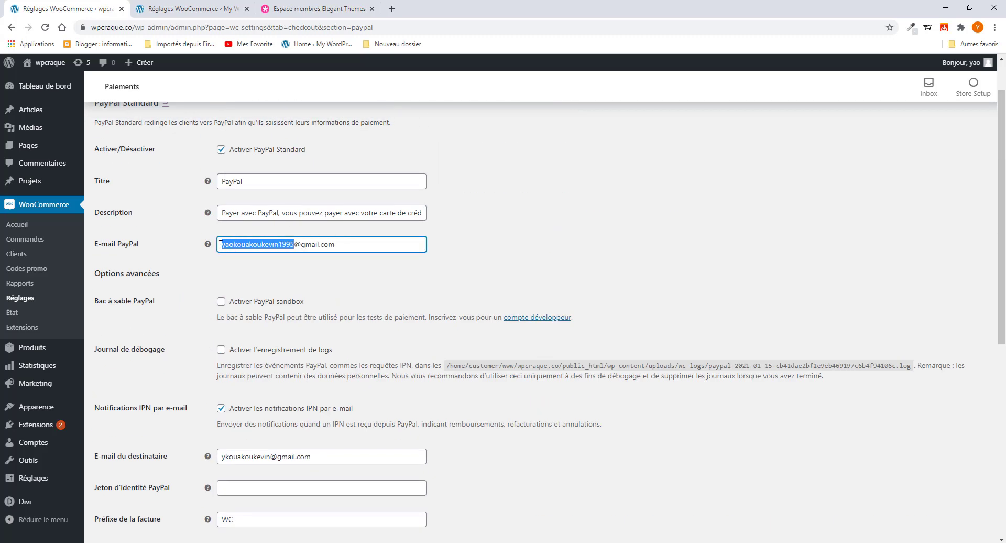
double_click(357, 248)
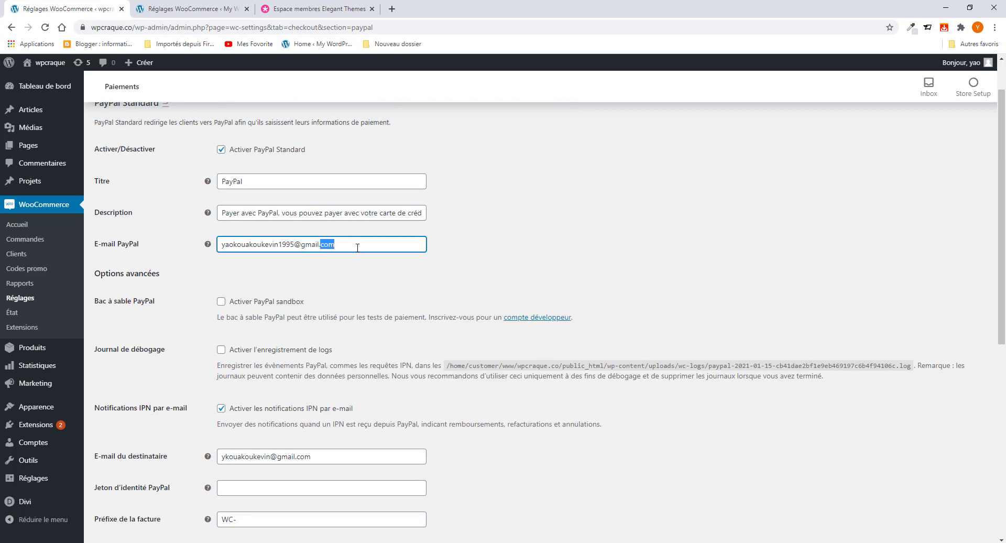
triple_click(358, 247)
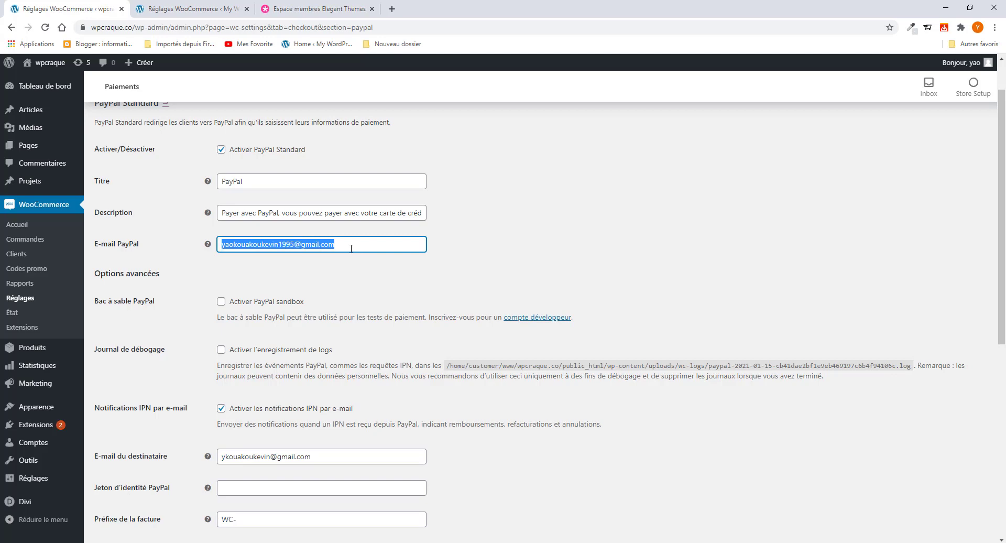
scroll(358, 248, "down", 3)
left_click(312, 300)
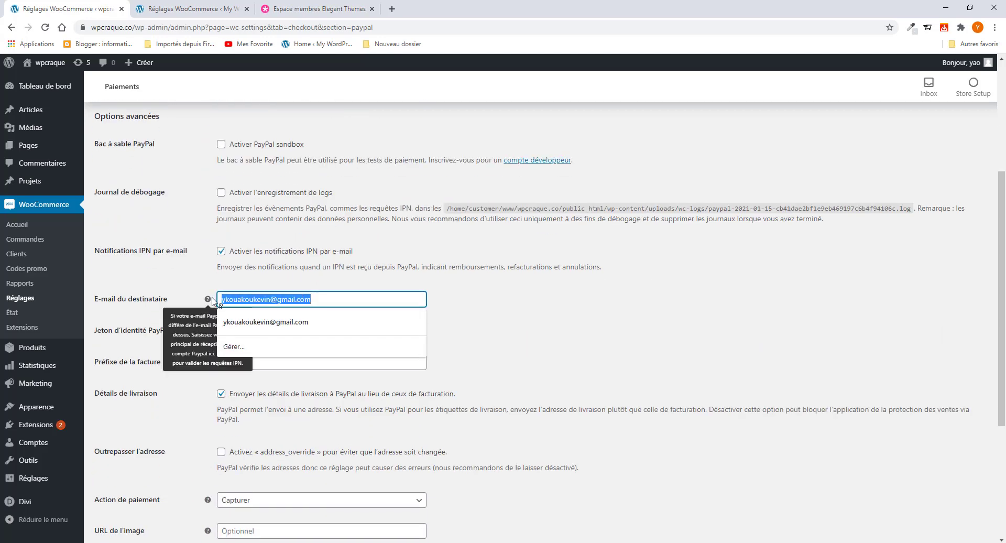
left_click(230, 314)
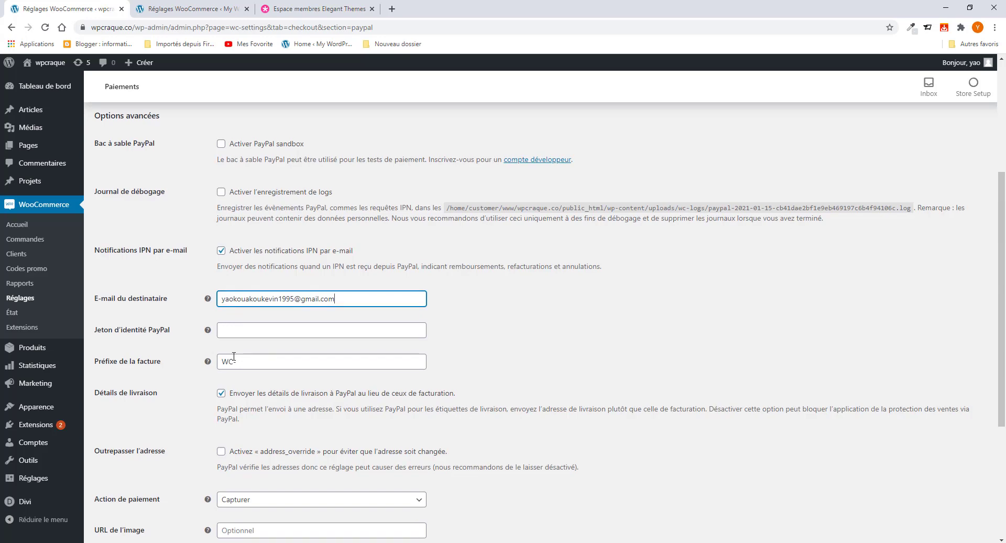
Step: Review the remaining PayPal options down to the API credentials, and open the PayPal account dashboard in a new browser tab
scroll(233, 356, "down", 2)
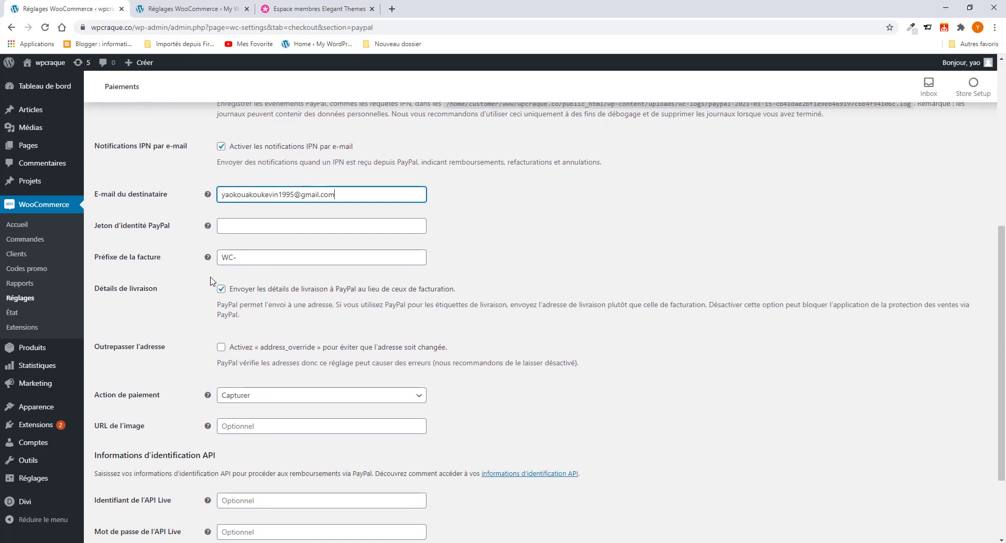
scroll(216, 292, "down", 1)
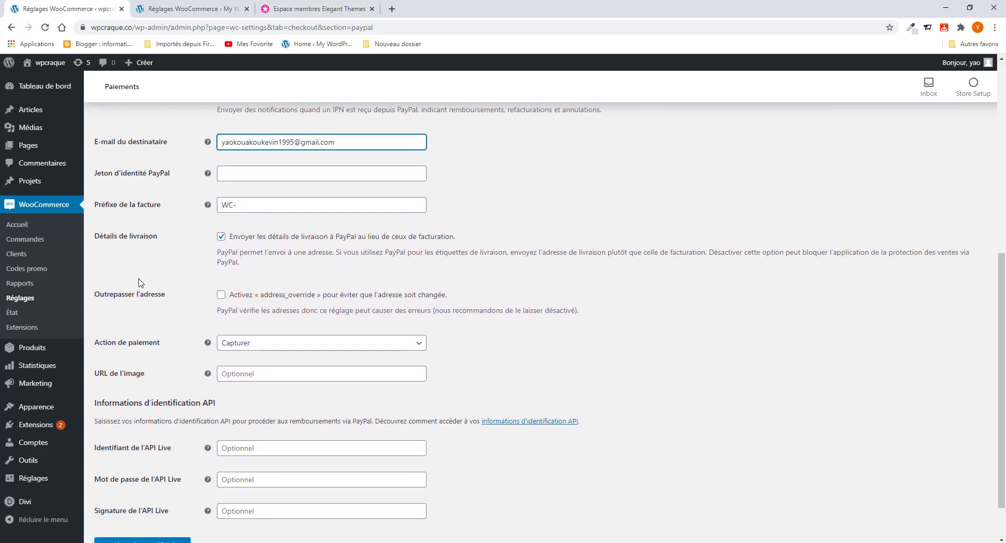
scroll(208, 309, "down", 1)
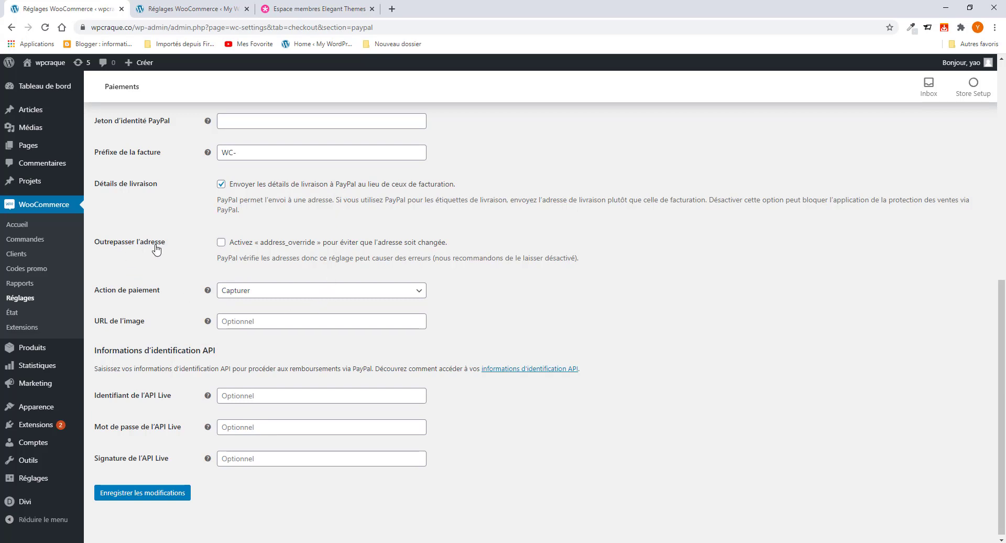
scroll(230, 281, "down", 1)
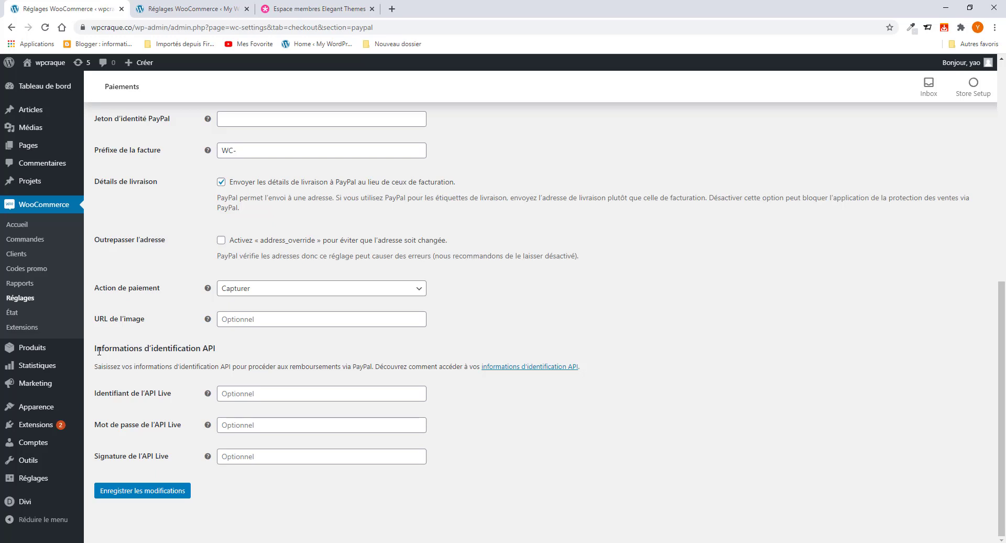
left_click(391, 9)
left_click(387, 28)
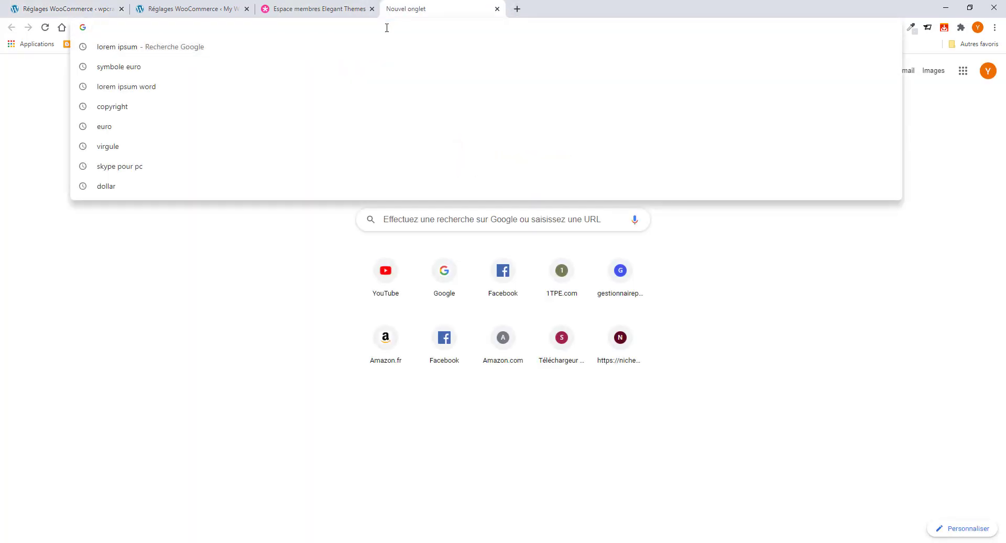
type("p")
key("Return")
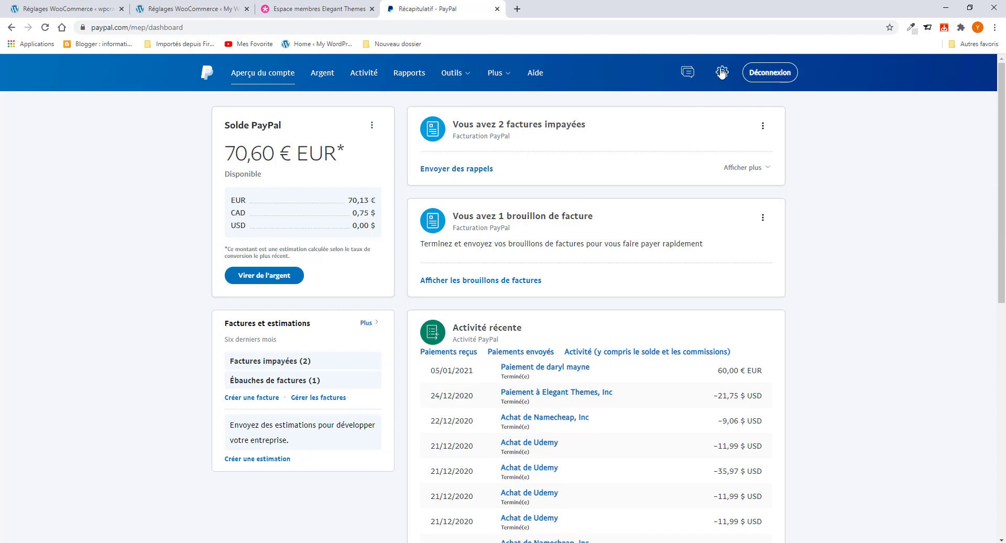
Step: Go to the PayPal account settings and open the API access settings for updating
mouse_move(722, 72)
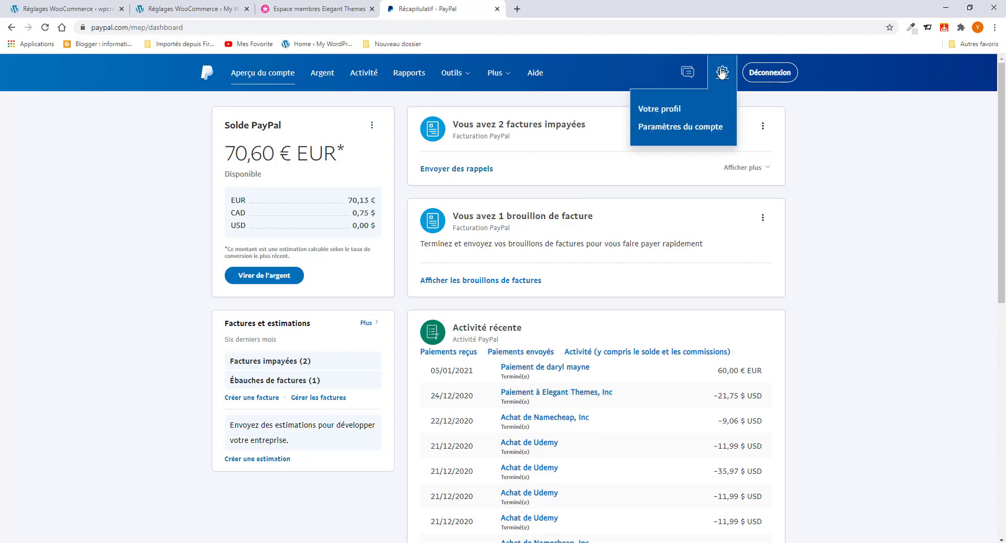
left_click(688, 128)
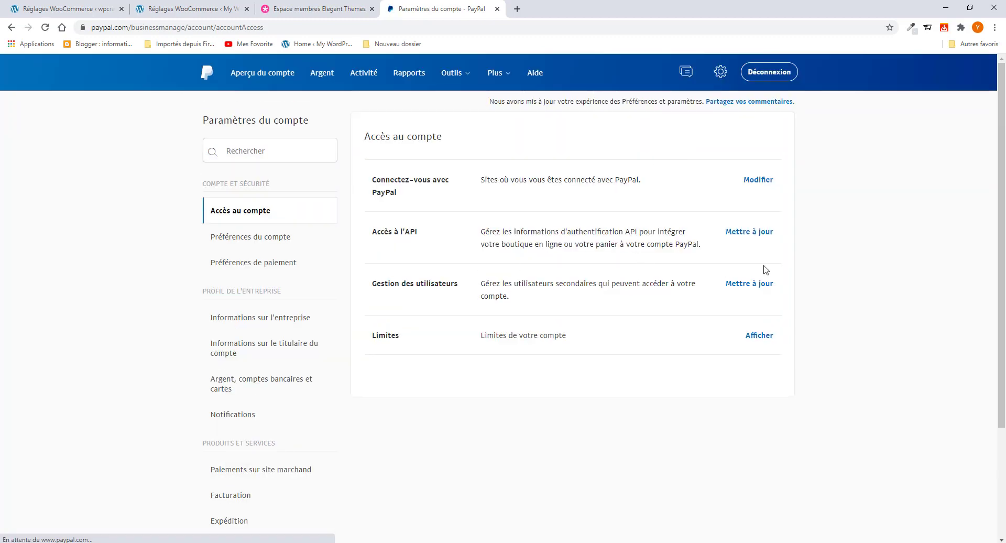
left_click(749, 236)
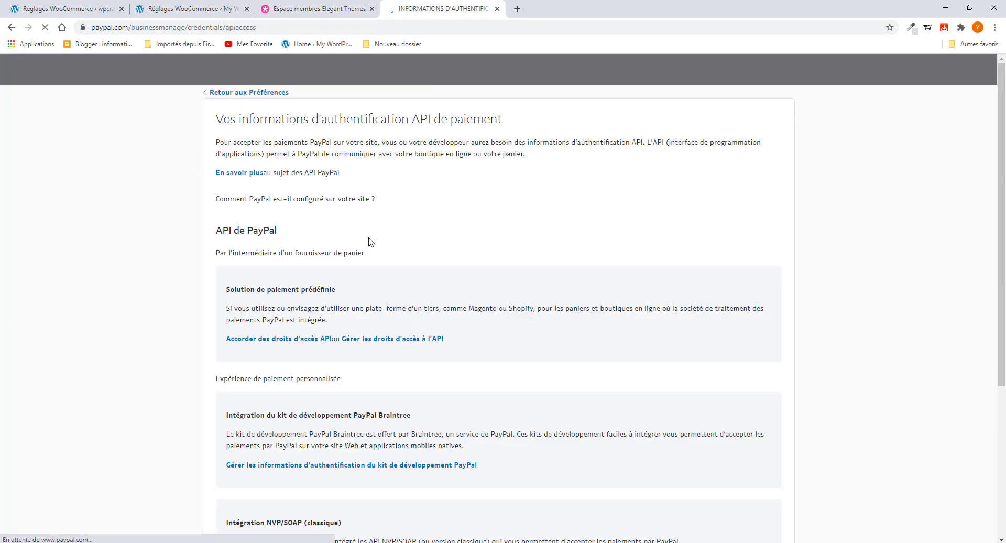
Step: Open the credentials management for the classic NVP/SOAP integration and request an API signature, accepting the terms
scroll(370, 241, "down", 4)
scroll(314, 273, "down", 1)
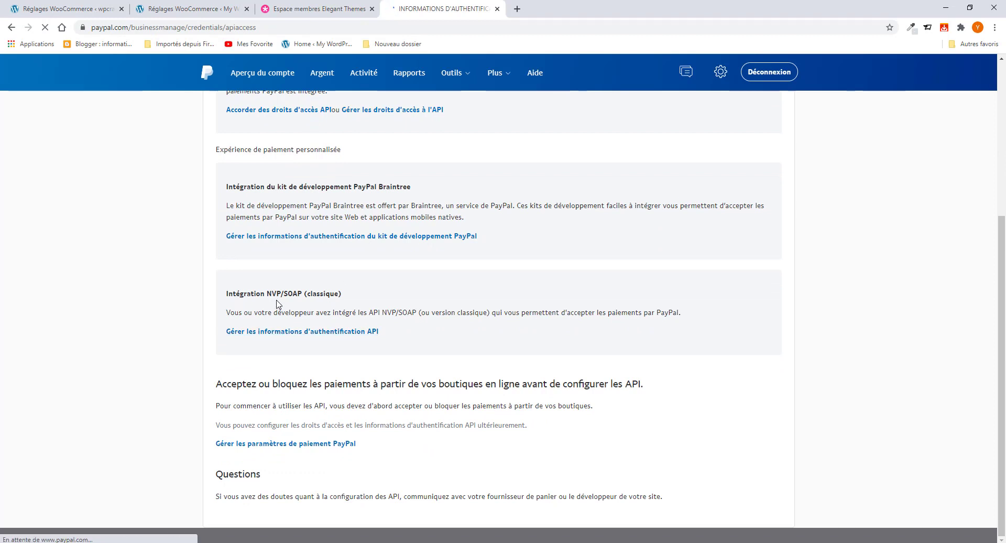
left_click(306, 333)
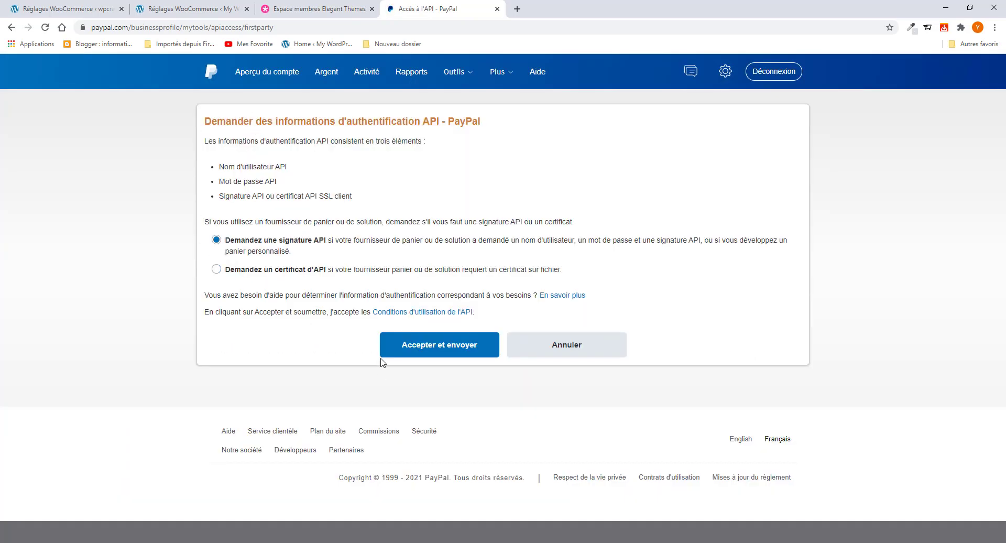
left_click(431, 350)
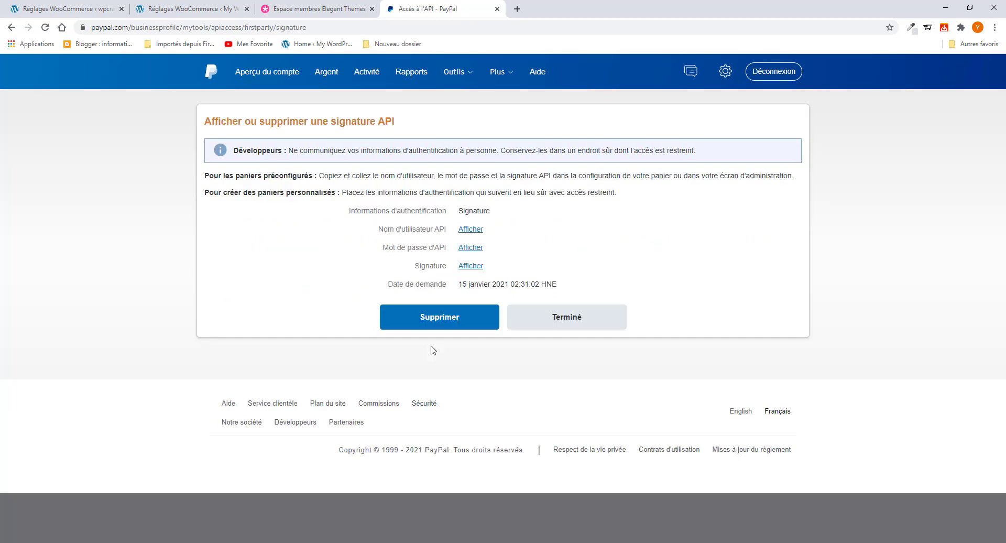
Step: Reveal the API username on the PayPal signature page and copy it in full
left_click(471, 229)
double_click(496, 230)
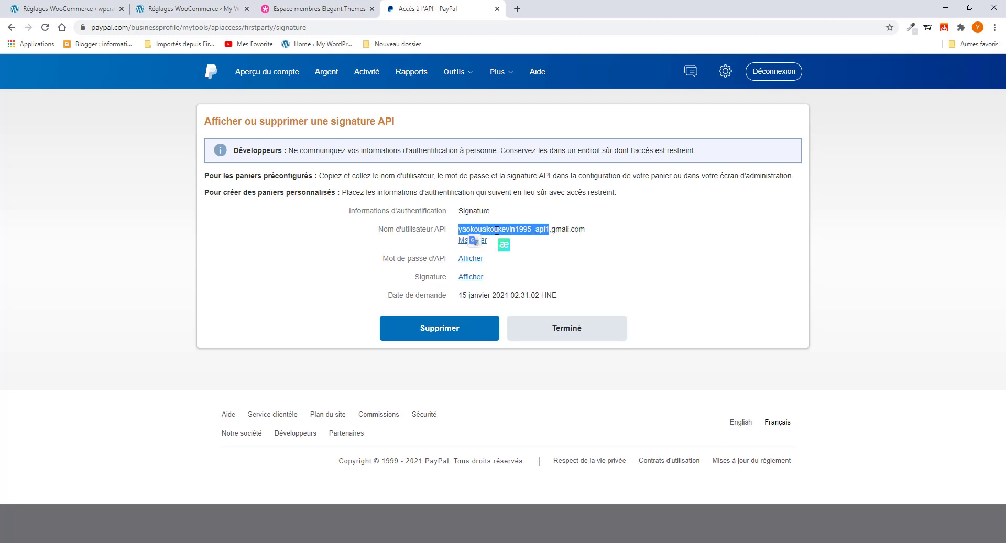
left_click(496, 229)
key("ctrl+c")
right_click(496, 230)
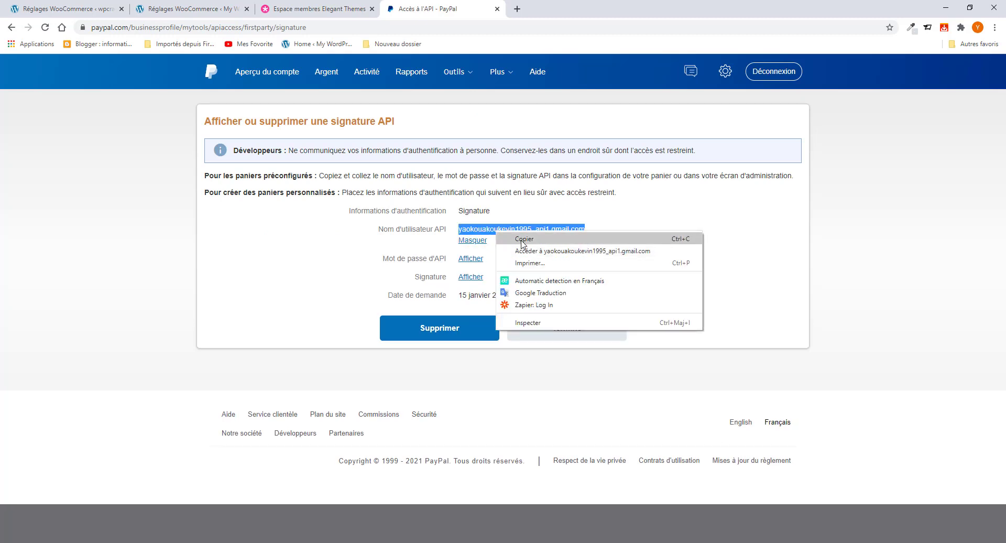
left_click(522, 240)
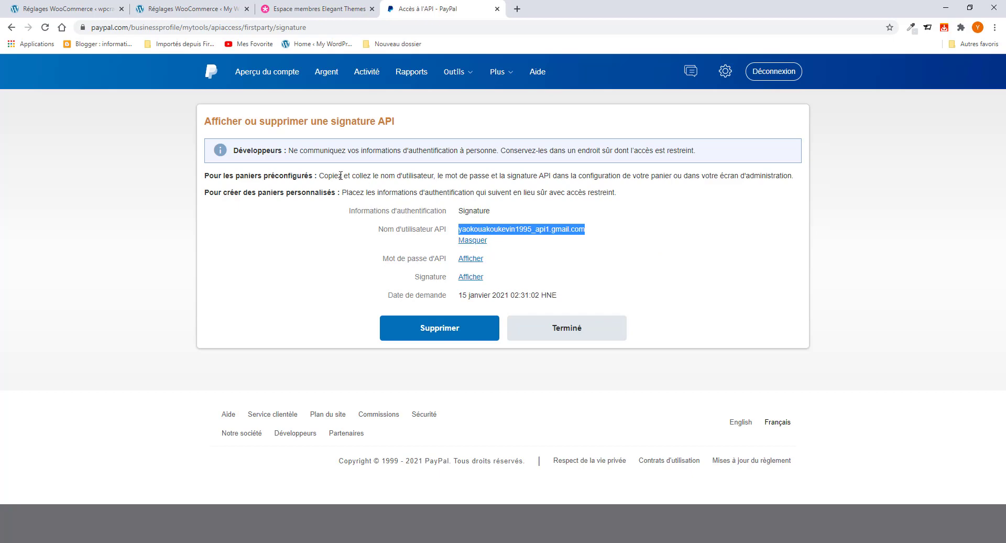
Step: Return to the WooCommerce PayPal settings and paste the copied API username as the live API identifier
left_click(173, 10)
left_click(100, 9)
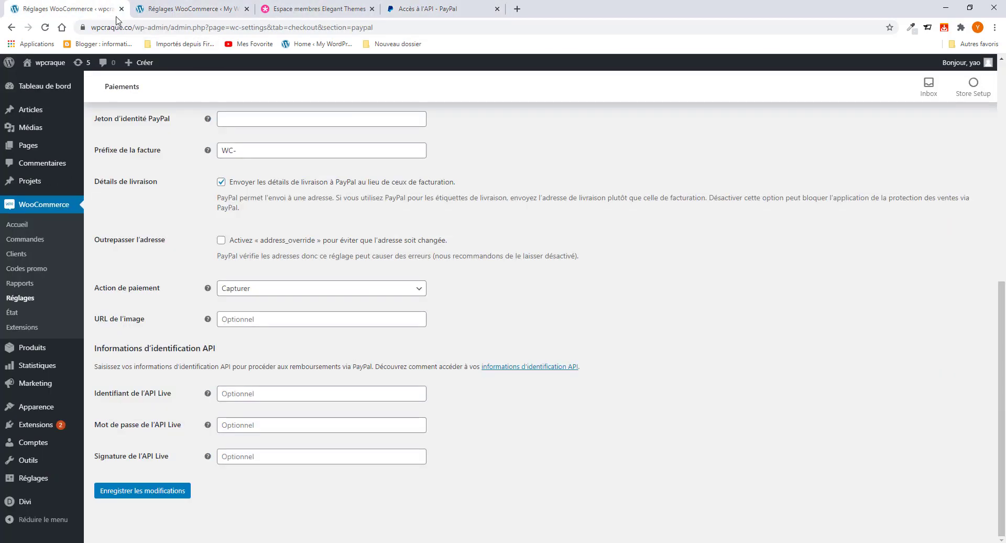
left_click(253, 394)
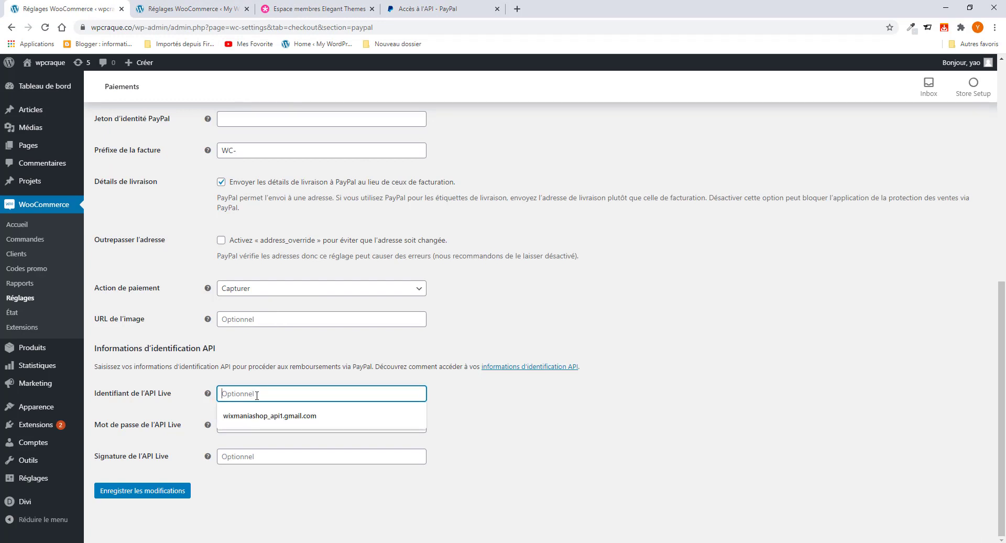
key("ctrl+v")
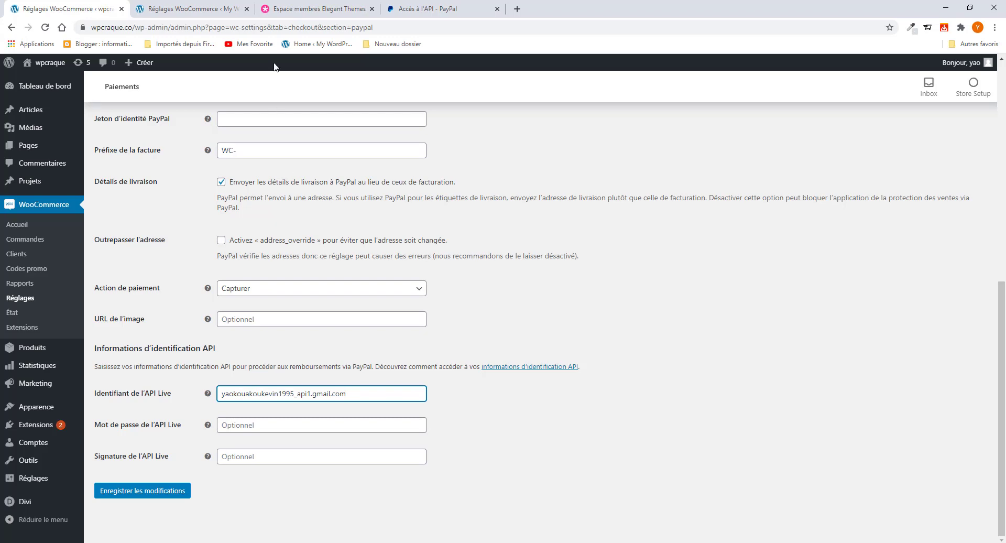
Step: Hide the API username on the PayPal signature page, then reveal the API password and copy it in full
left_click(423, 9)
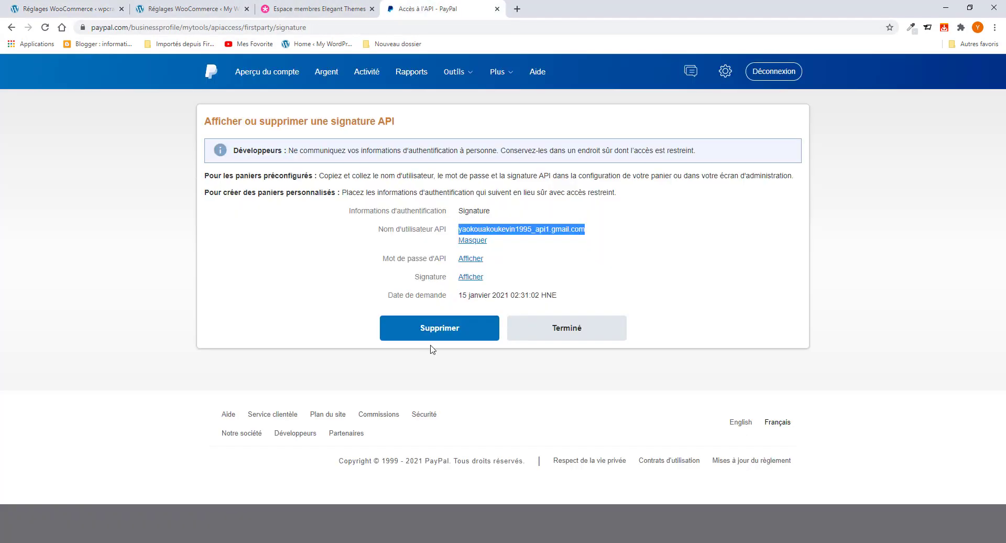
left_click(472, 240)
left_click(471, 248)
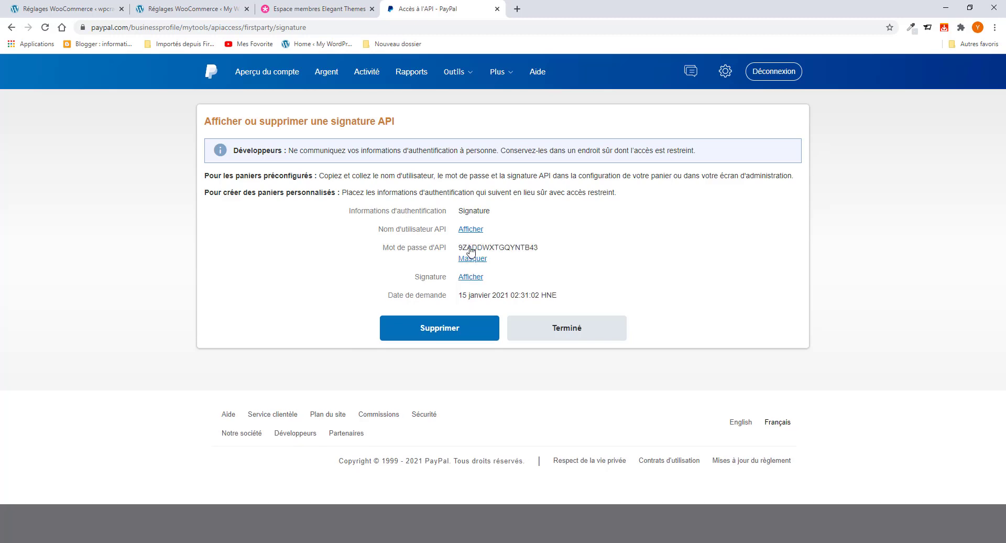
left_click_drag(489, 247, 500, 247)
double_click(498, 247)
right_click(501, 249)
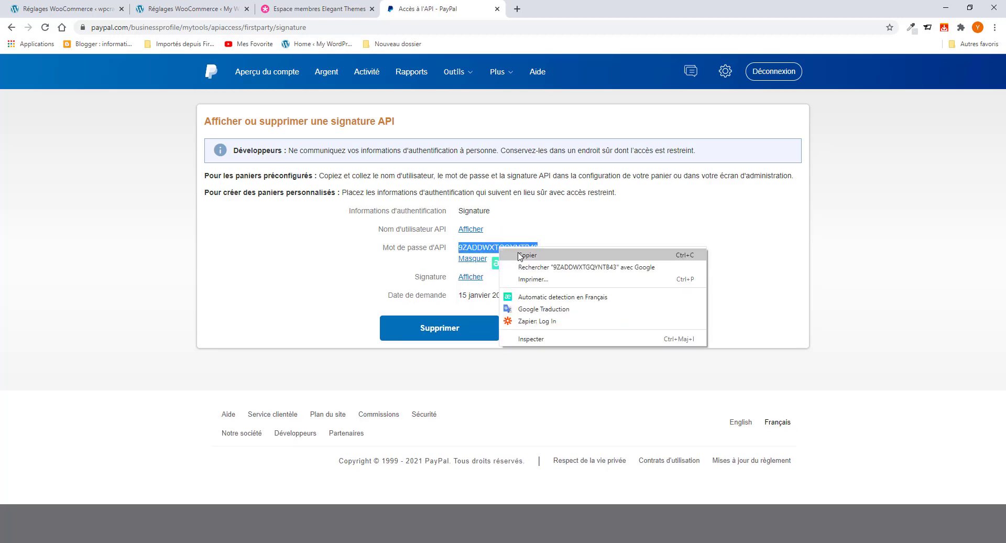
left_click(524, 257)
Step: Paste the copied API password into the live API password field of the WooCommerce PayPal settings
left_click(63, 9)
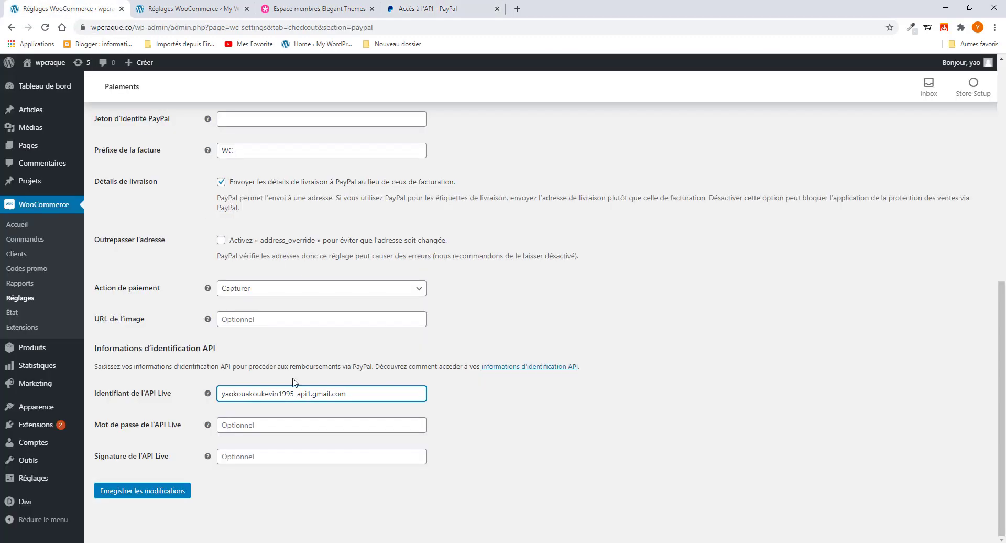
left_click(289, 424)
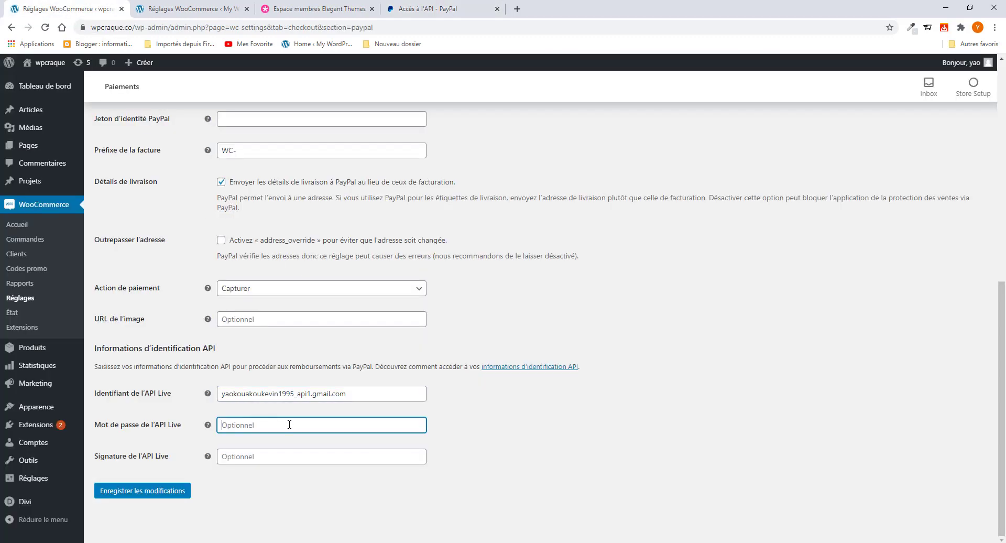
key("ctrl+v")
Step: Hide the API password on the PayPal signature page, then reveal the API signature and copy it in full
left_click(409, 8)
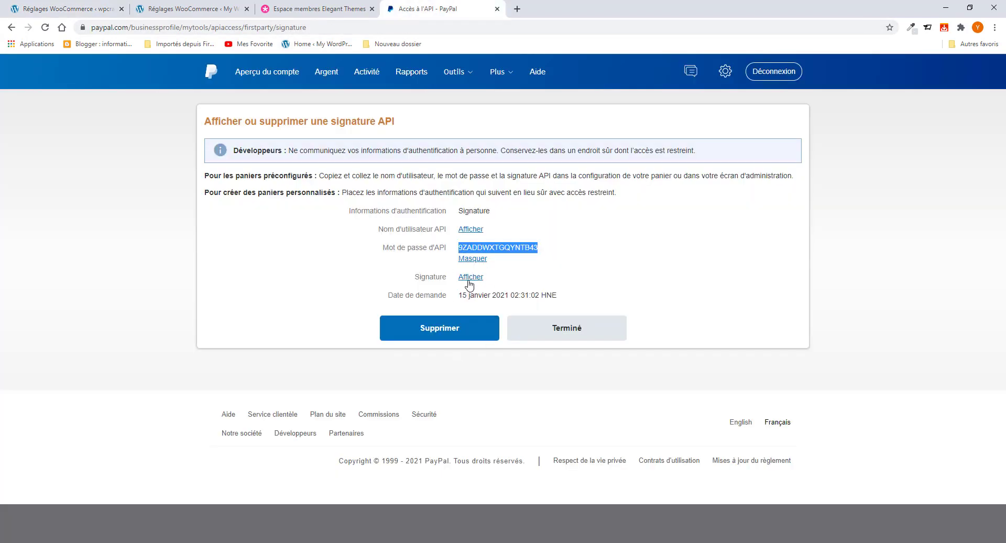
left_click(473, 260)
left_click(473, 259)
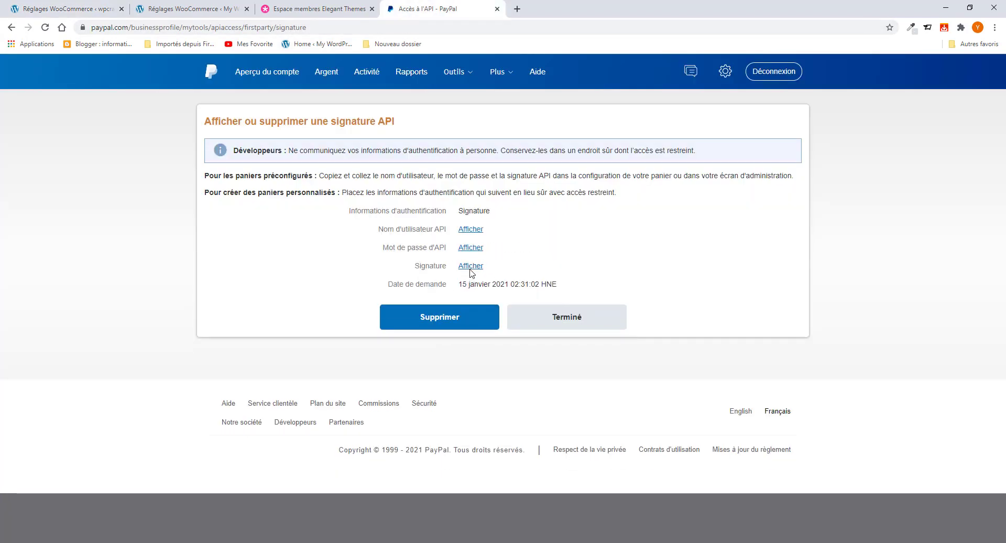
left_click(471, 266)
triple_click(482, 267)
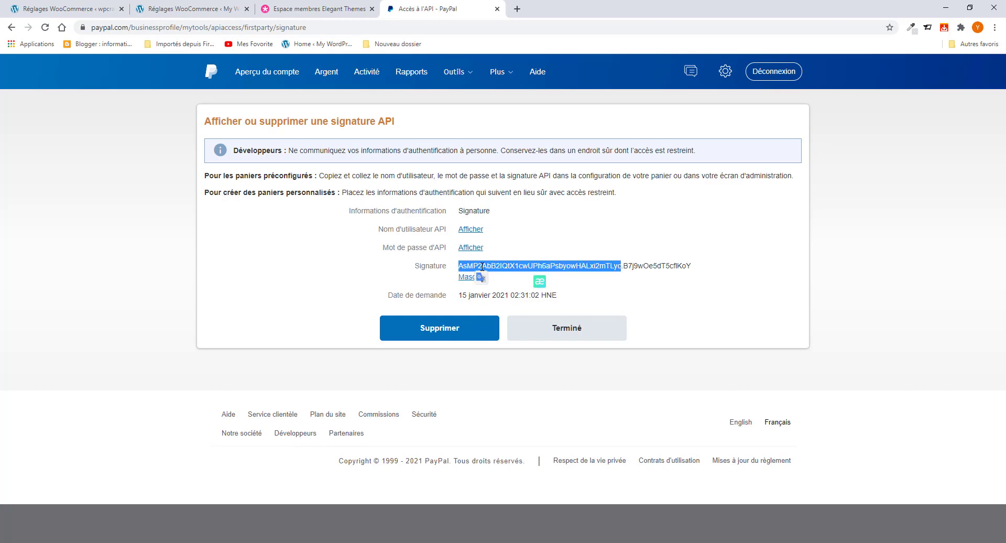
right_click(506, 265)
left_click(530, 272)
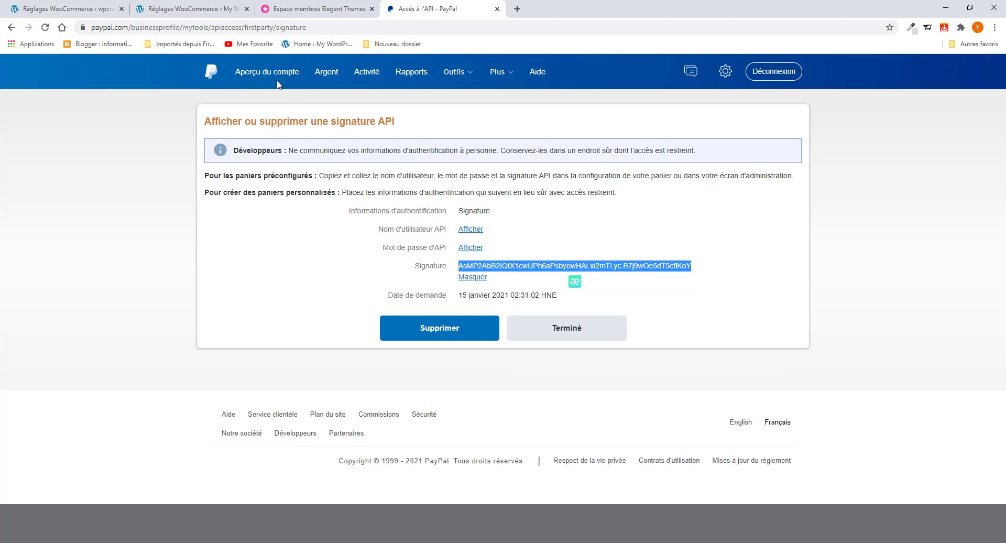
Step: Paste the API signature into the live API signature field in WooCommerce and save the PayPal Standard settings
left_click(77, 12)
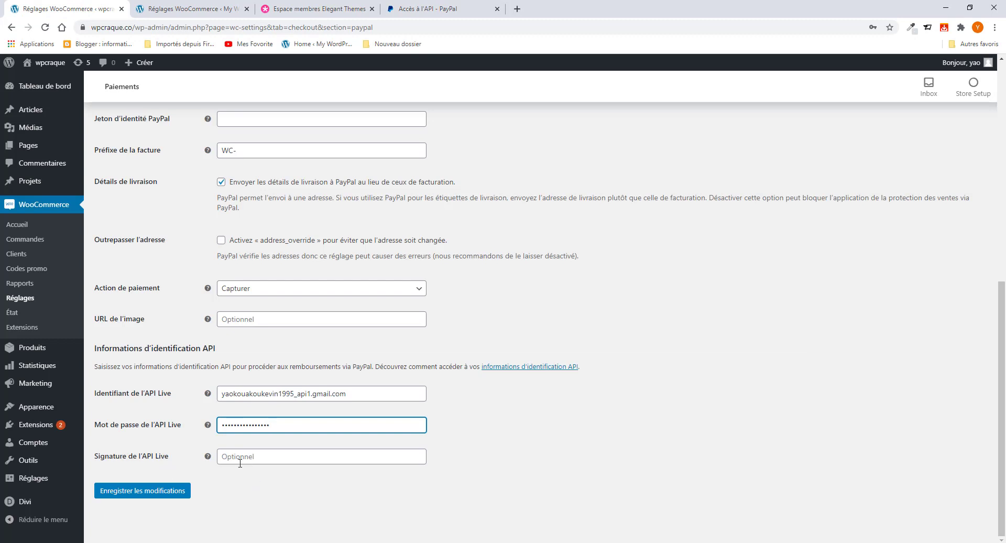
left_click(262, 461)
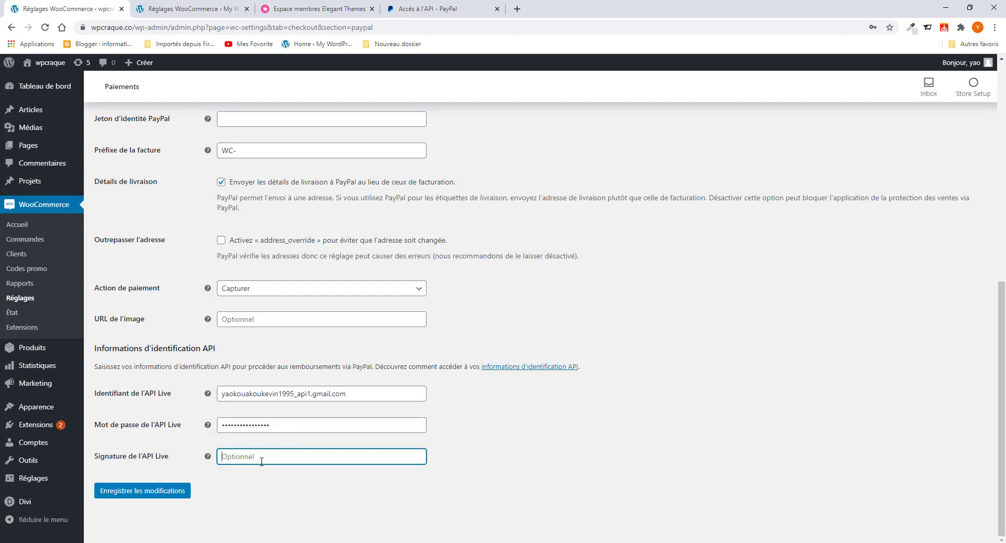
key("ctrl+v")
left_click(144, 495)
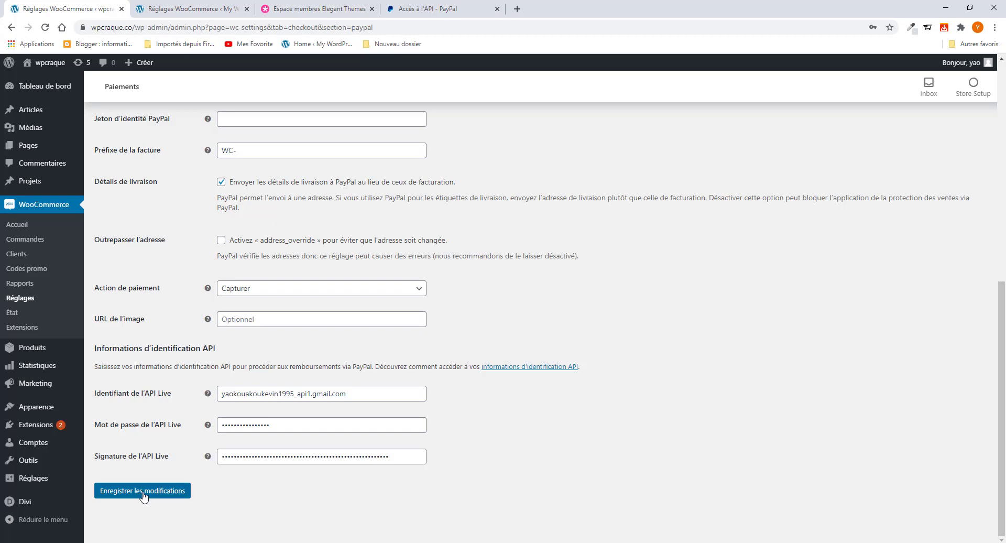
left_click(143, 493)
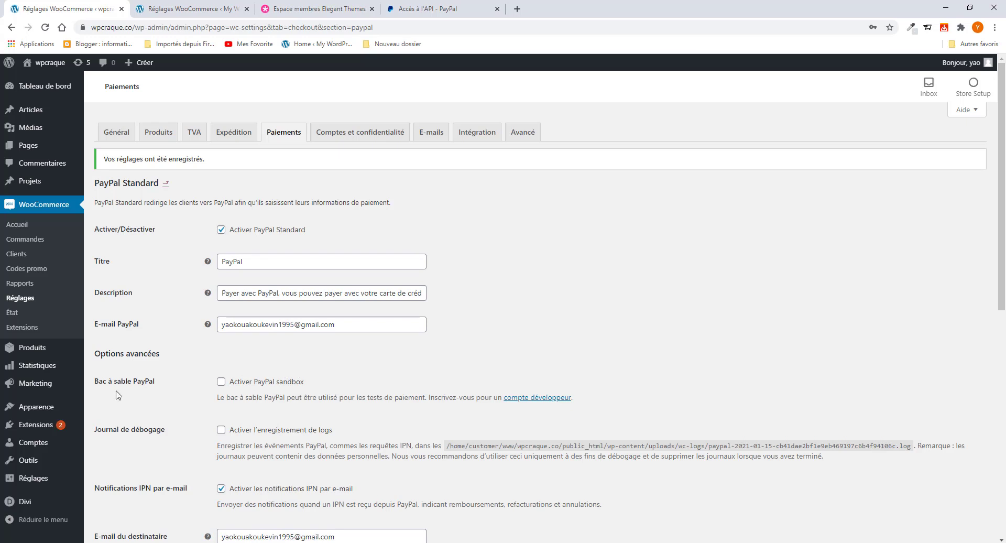
Step: Search the WordPress catalogue of new plugins for "paypal credit card"
mouse_move(32, 429)
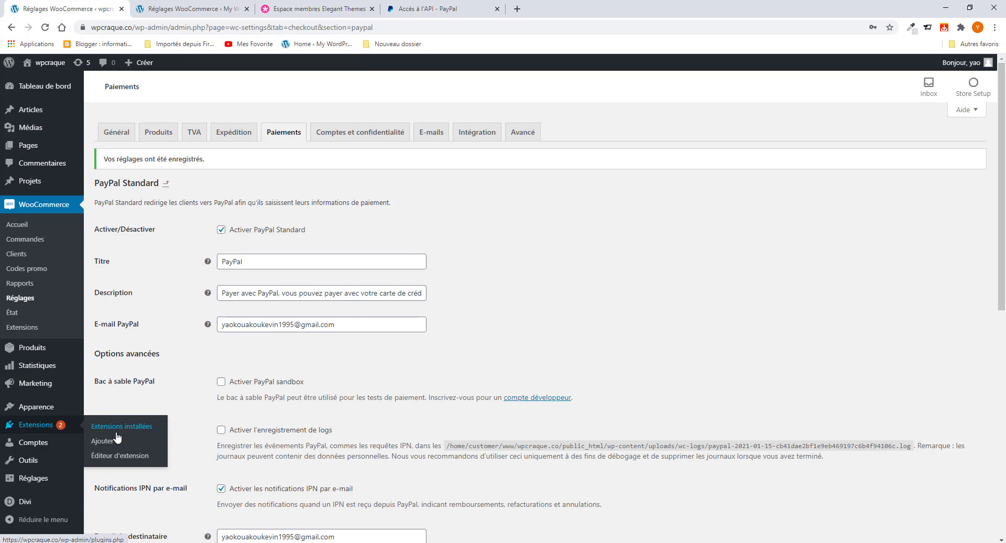
left_click(104, 442)
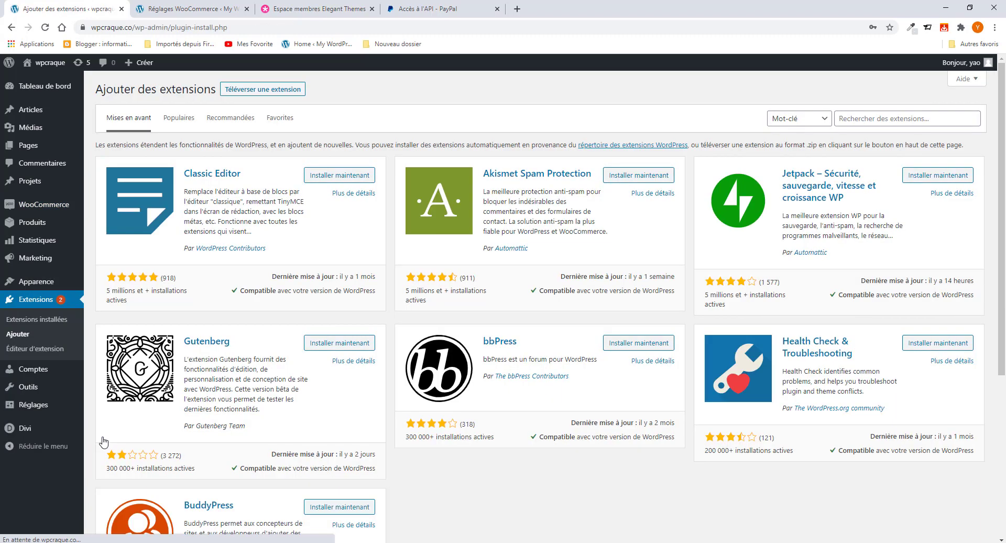
left_click(890, 121)
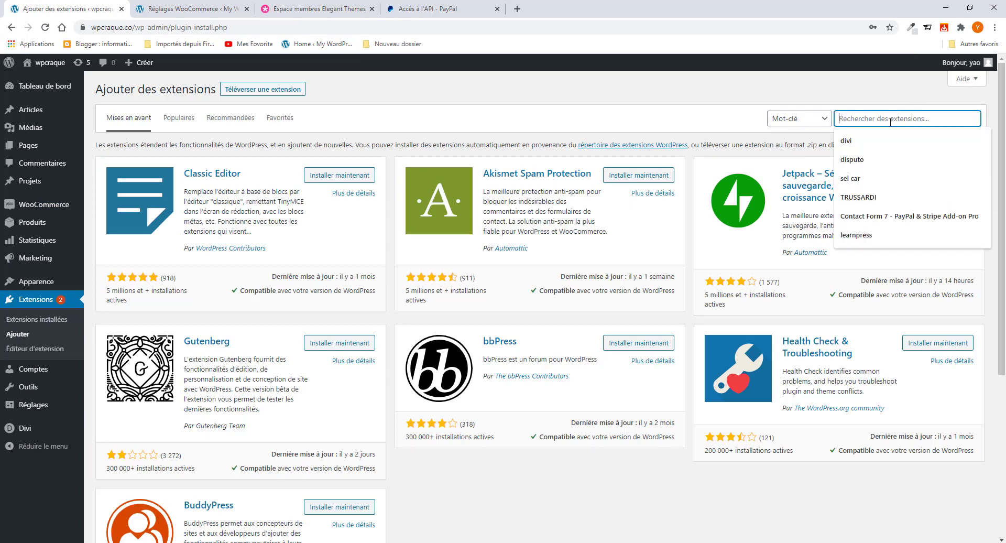
type("pa")
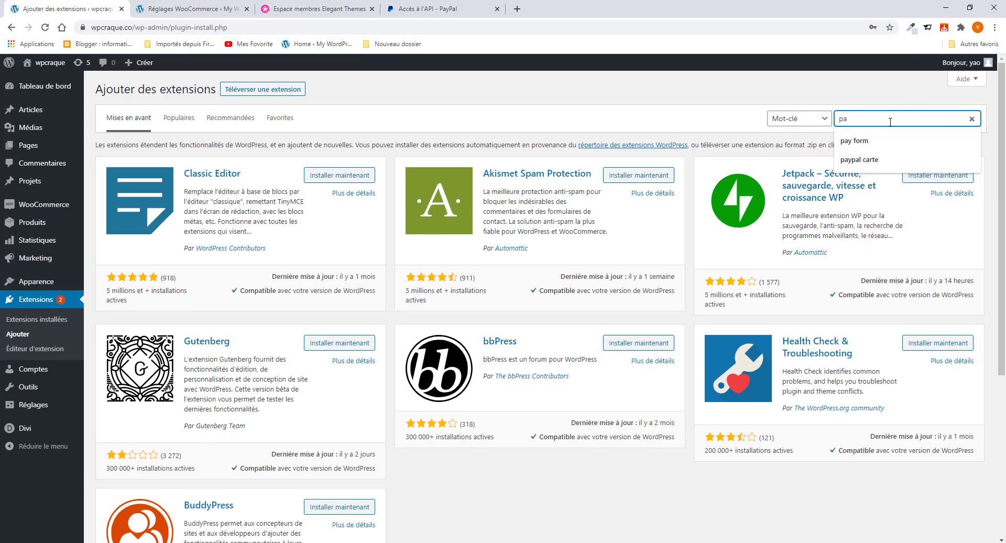
type("ypal credit card")
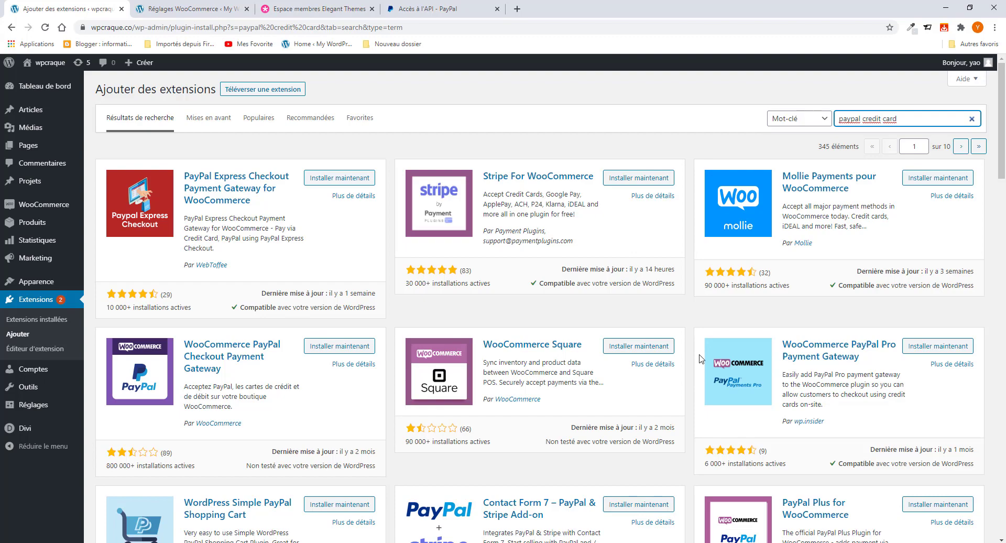
Step: Install and activate the PayPal Plus for WooCommerce plugin by Inpsyde GmbH
scroll(860, 322, "down", 1)
scroll(860, 322, "down", 2)
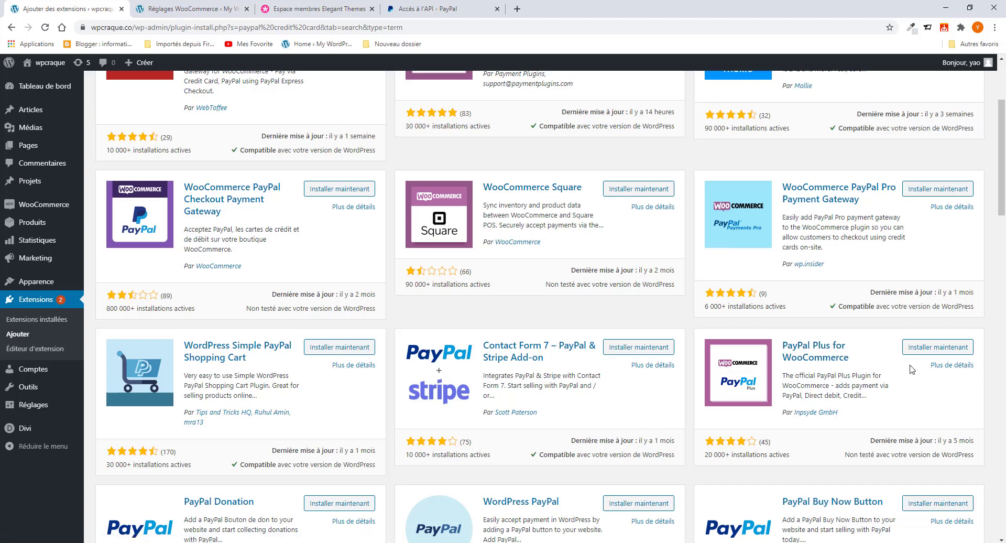
left_click(929, 347)
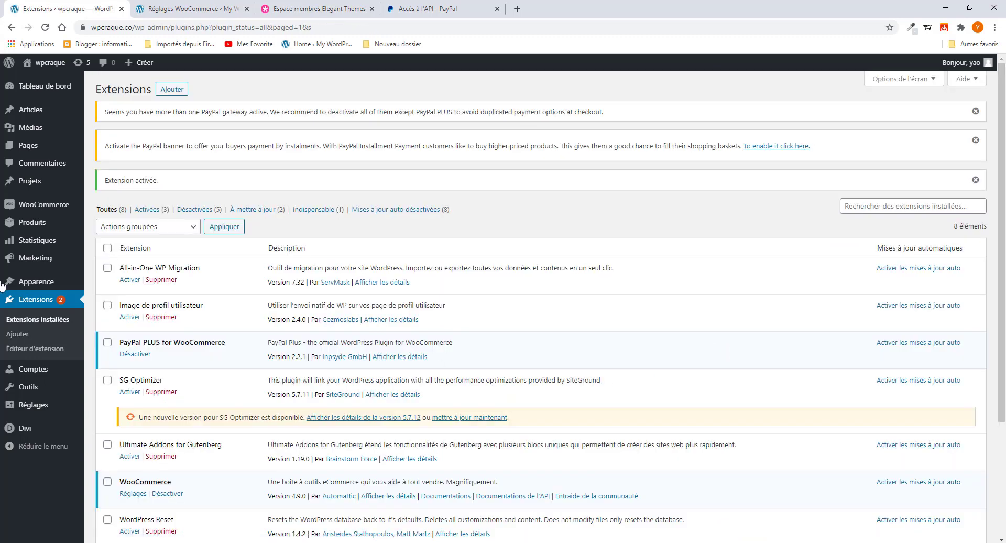
Step: Enable PayPal PLUS among the WooCommerce payment methods and save the changes
mouse_move(43, 209)
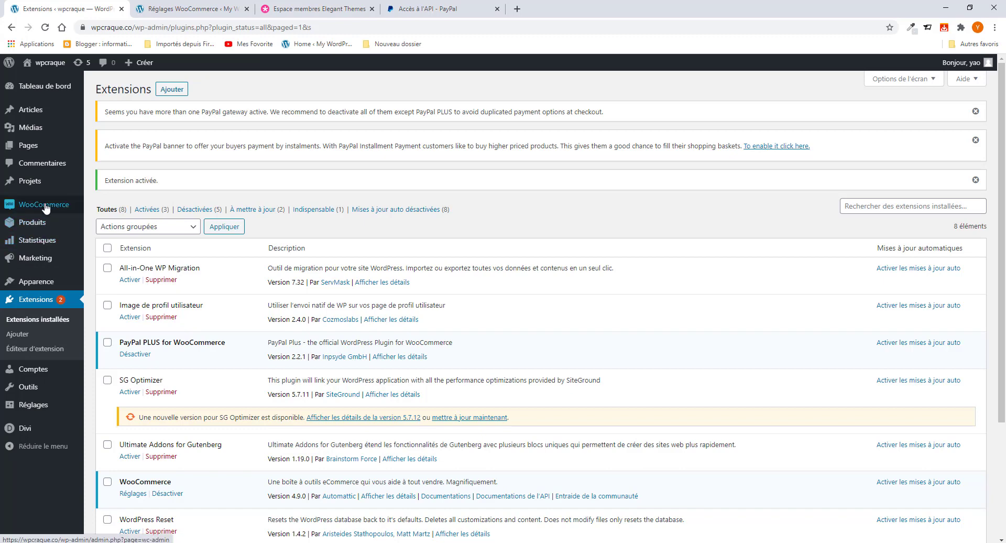
left_click(105, 281)
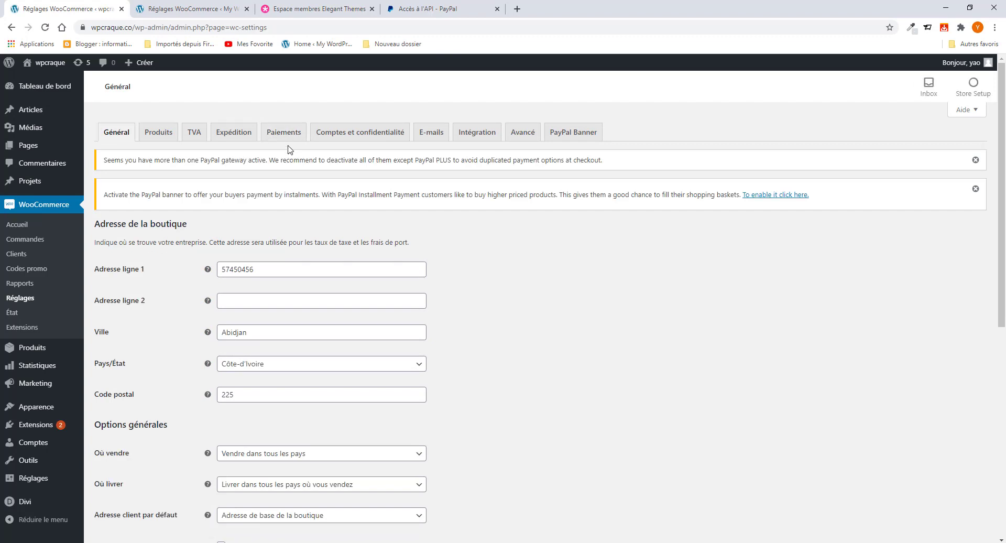
left_click(288, 142)
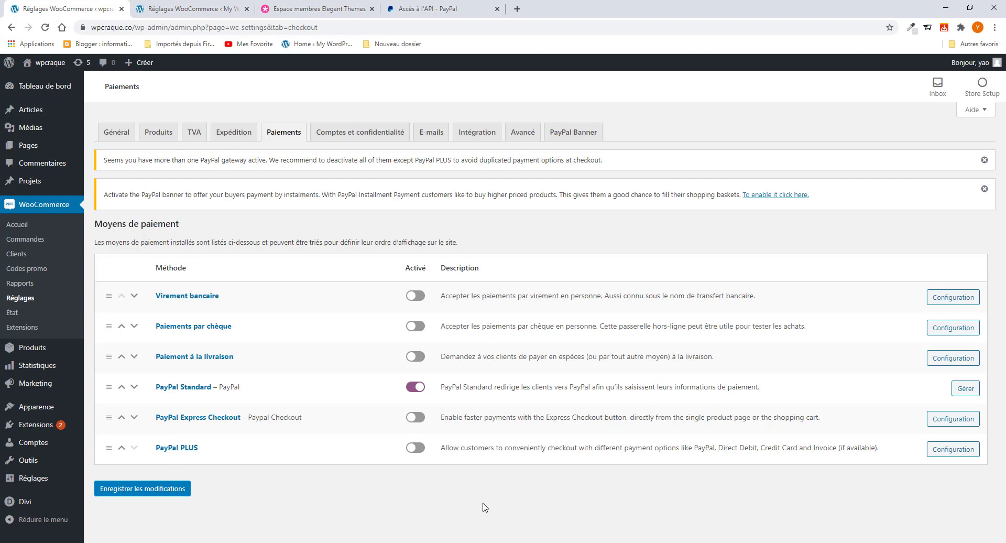
left_click(416, 449)
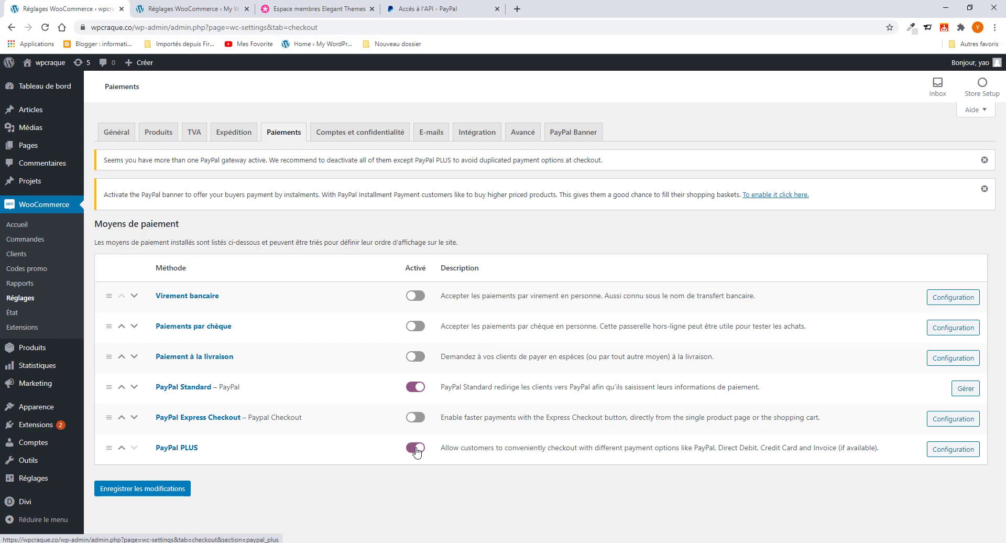
left_click(147, 491)
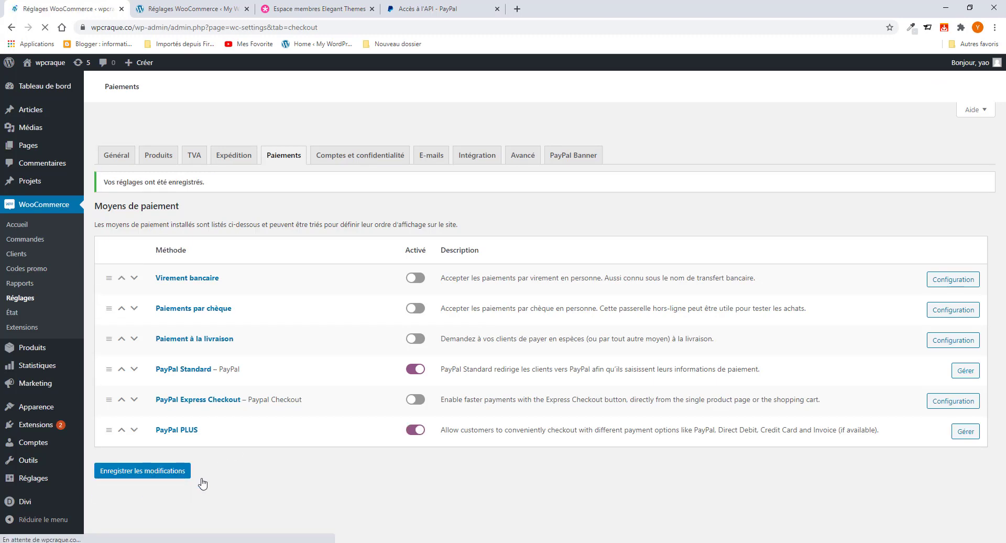
Step: Open the PayPal PLUS configuration and review its title, description, sandbox credentials and web profile options
scroll(945, 481, "down", 1)
left_click(952, 456)
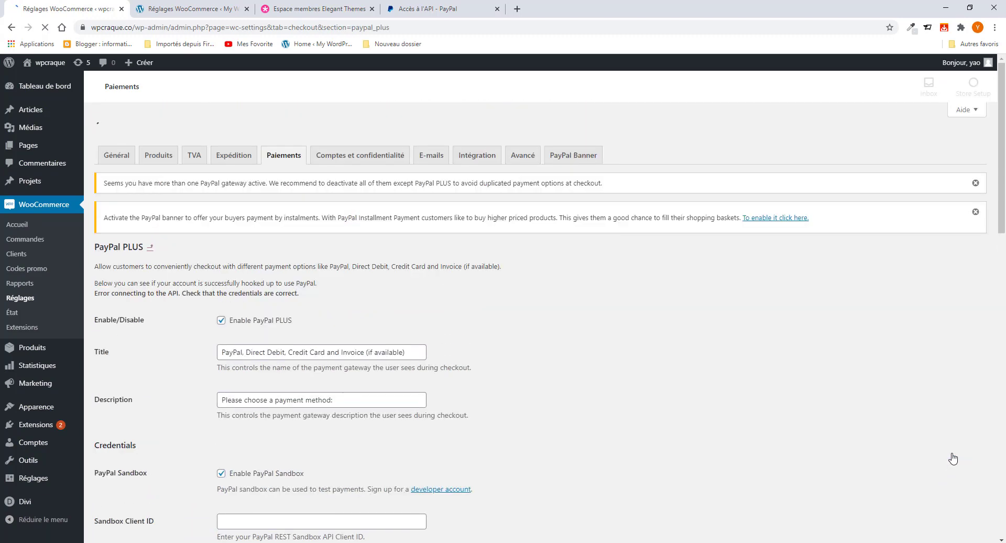
scroll(571, 376, "down", 3)
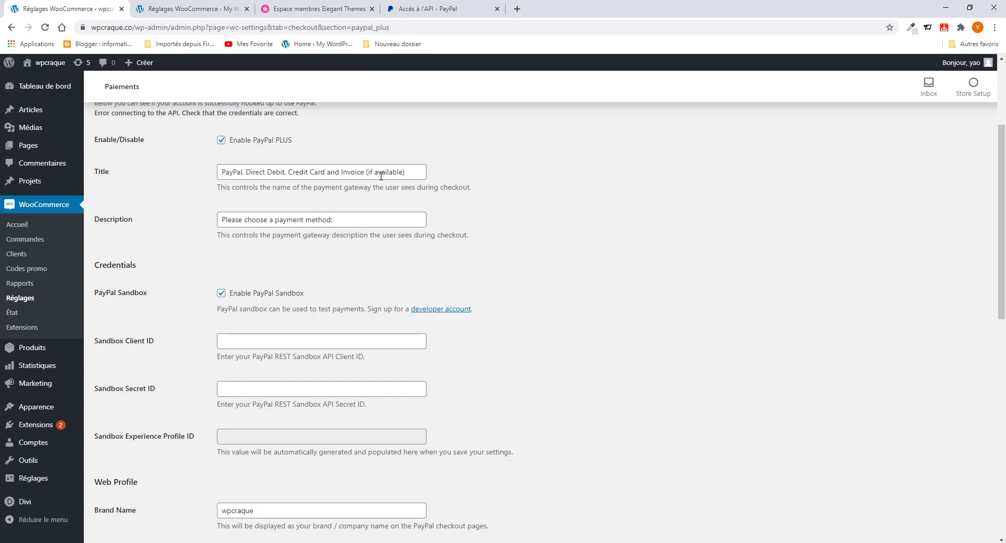
left_click_drag(365, 172, 222, 172)
scroll(214, 261, "down", 1)
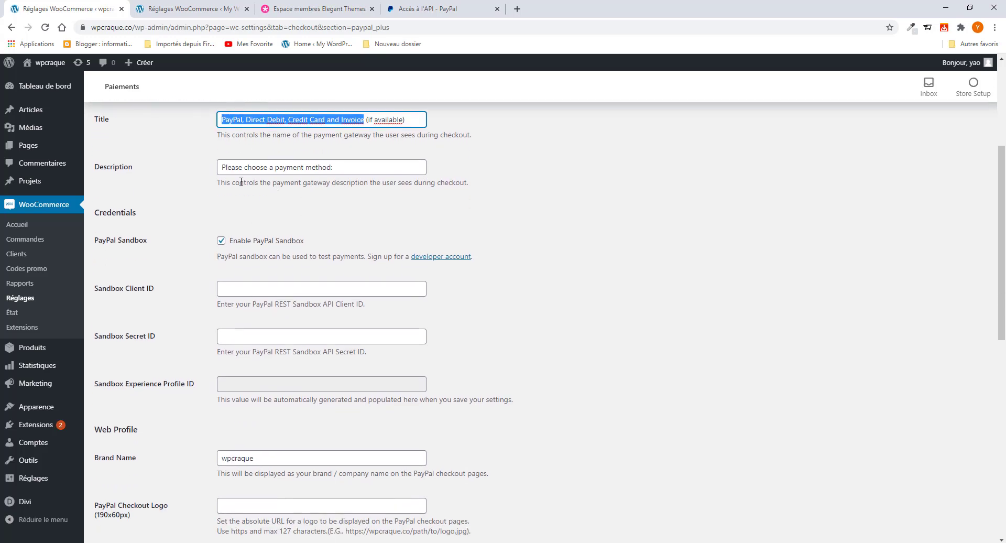
scroll(277, 194, "up", 1)
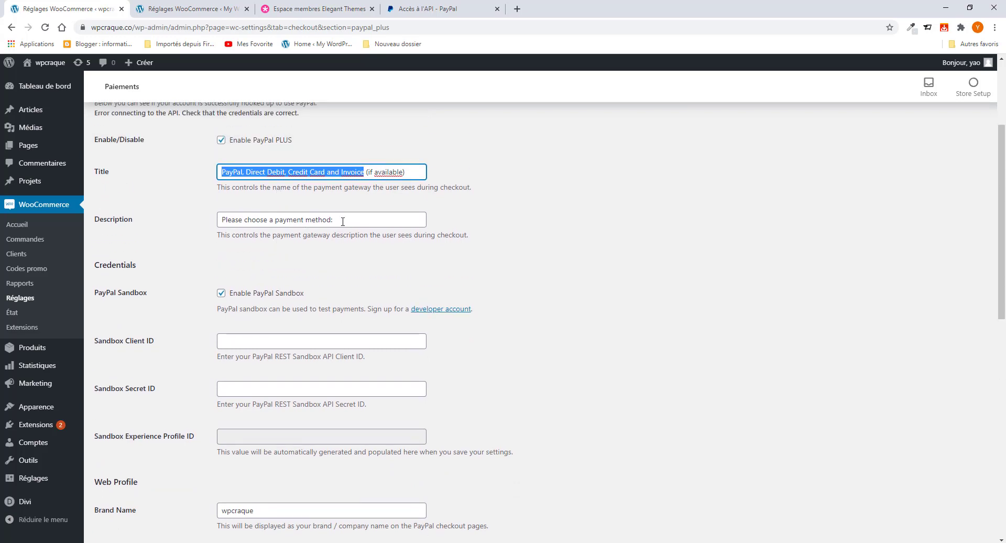
left_click_drag(336, 220, 221, 221)
scroll(243, 274, "down", 1)
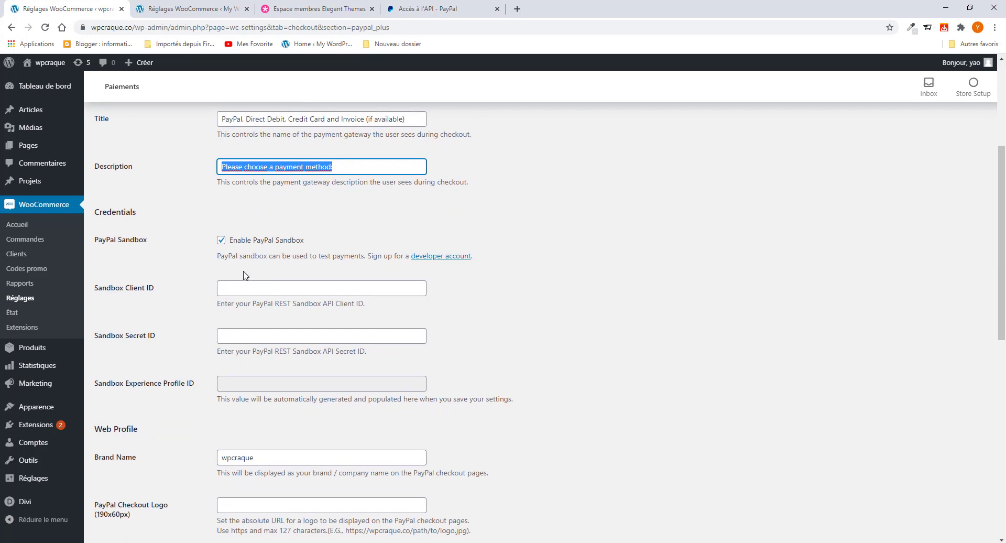
scroll(243, 273, "down", 1)
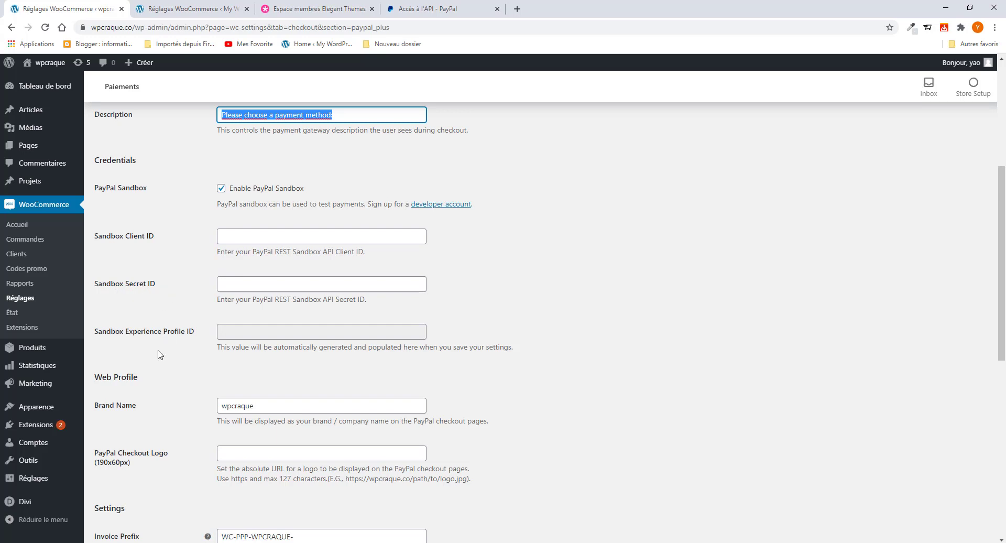
scroll(130, 345, "down", 1)
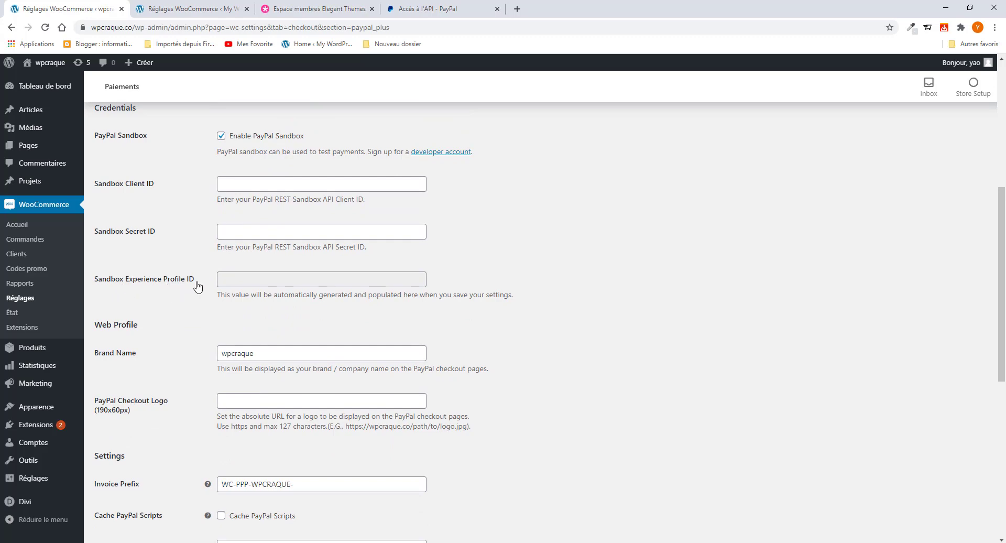
Step: Go from the PayPal Sandbox setting's developer account link to the PayPal Developer site and open its dashboard login
scroll(198, 287, "up", 1)
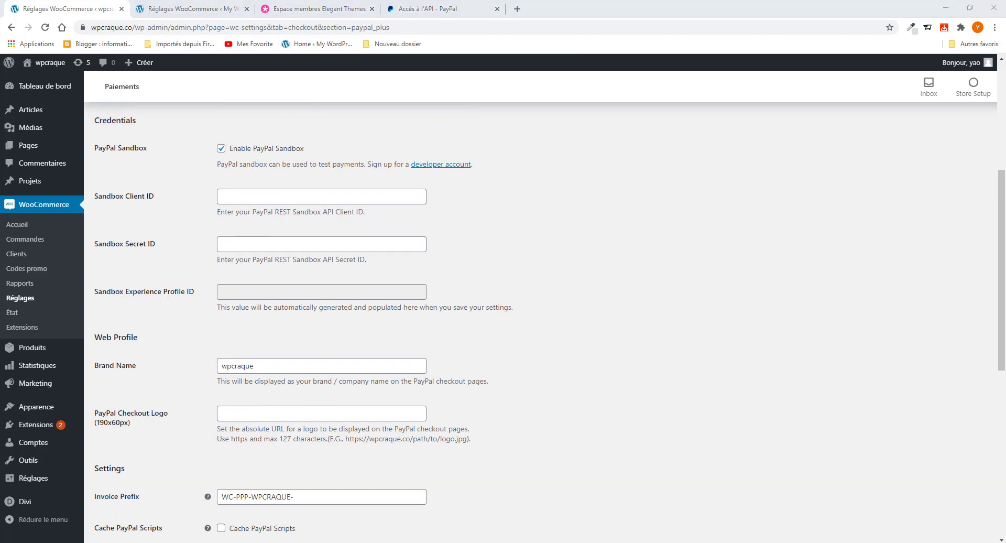
scroll(415, 421, "down", 4)
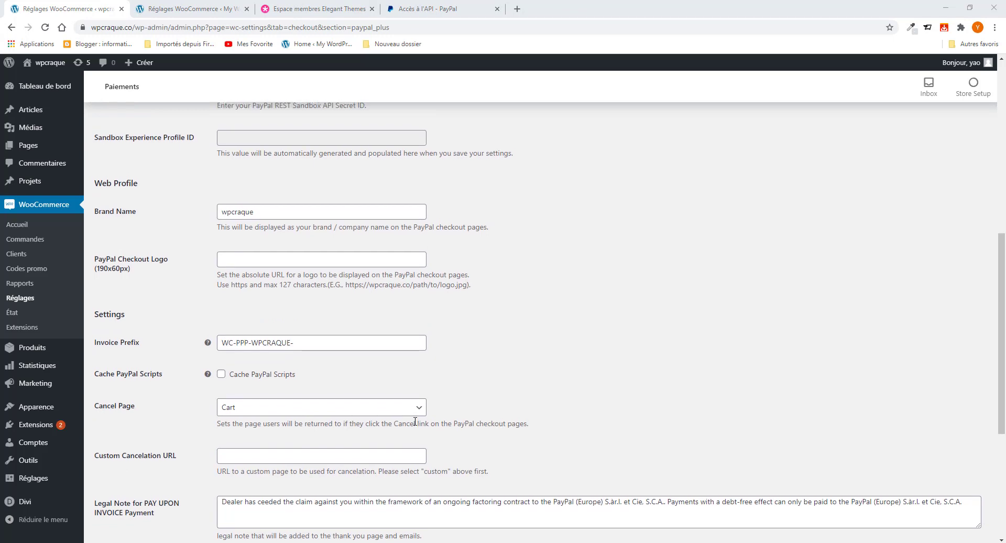
scroll(340, 287, "up", 5)
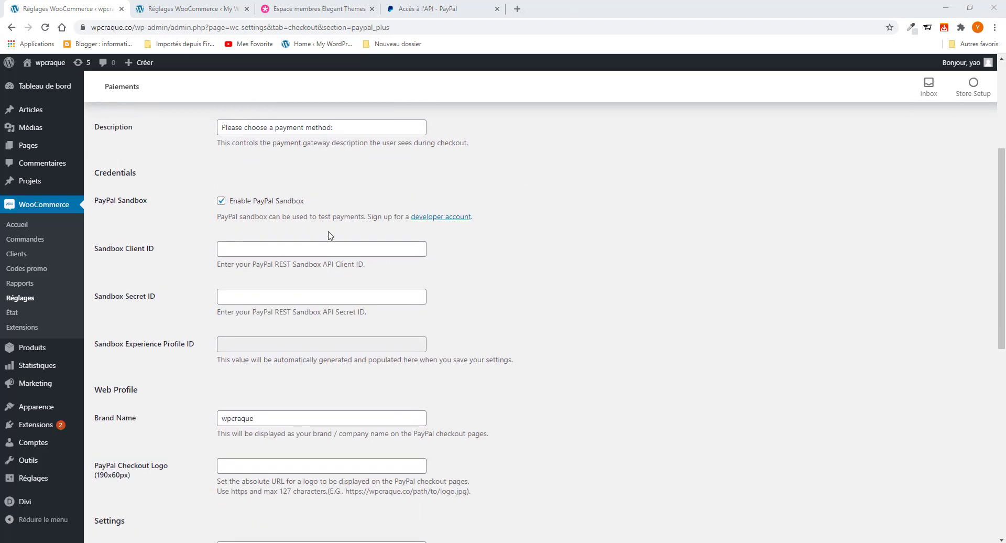
left_click(440, 220)
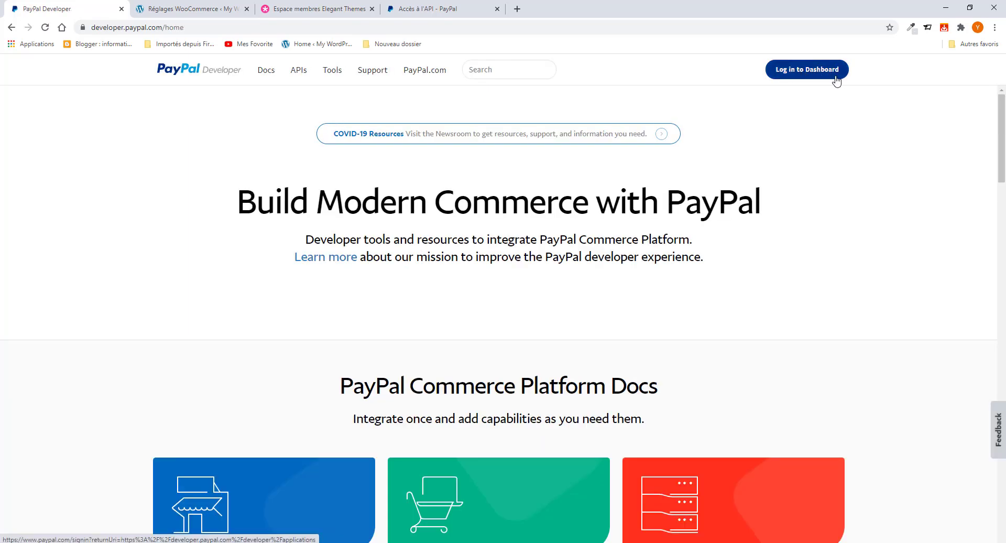
left_click(814, 78)
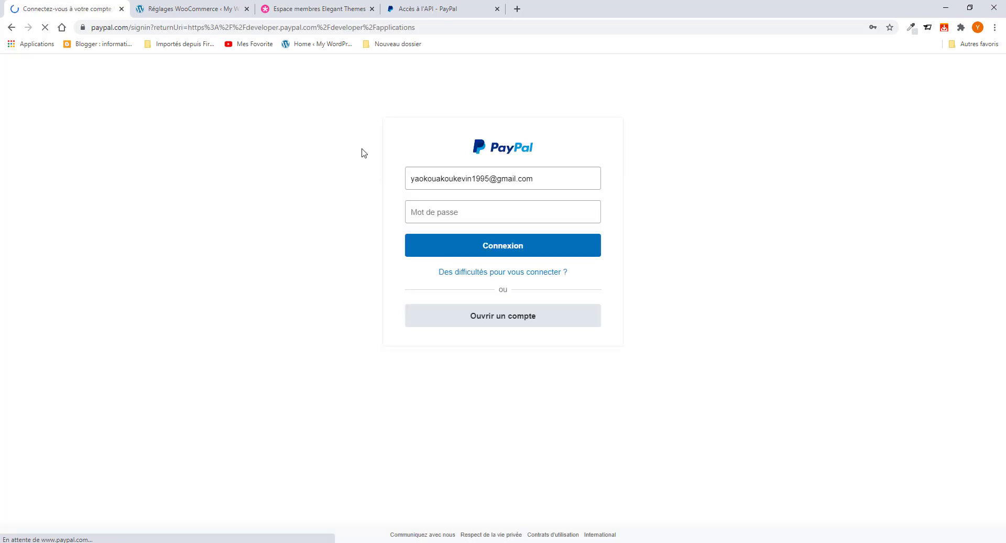
Step: Log in to PayPal Developer with the account password and dismiss the offer to save it
left_click(446, 215)
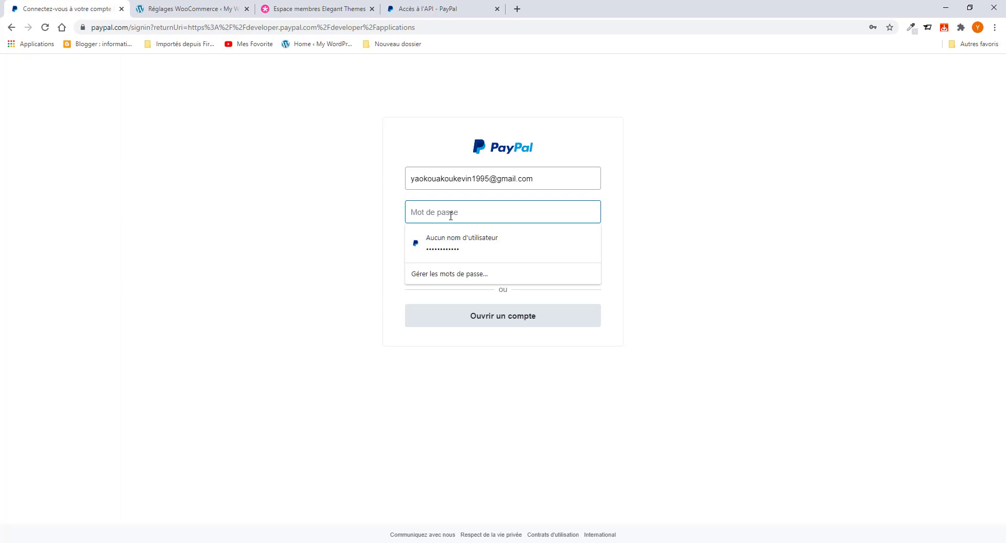
type("•")
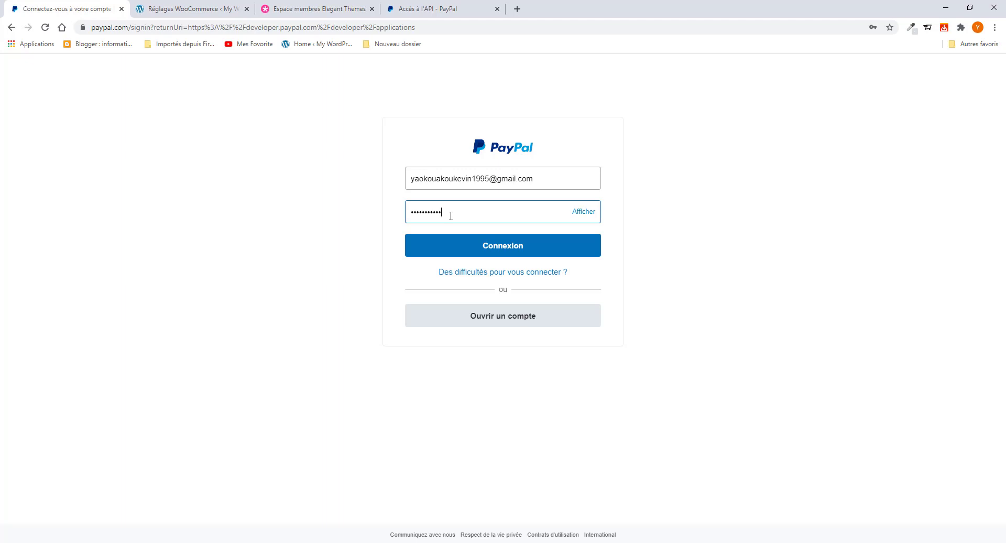
left_click(518, 253)
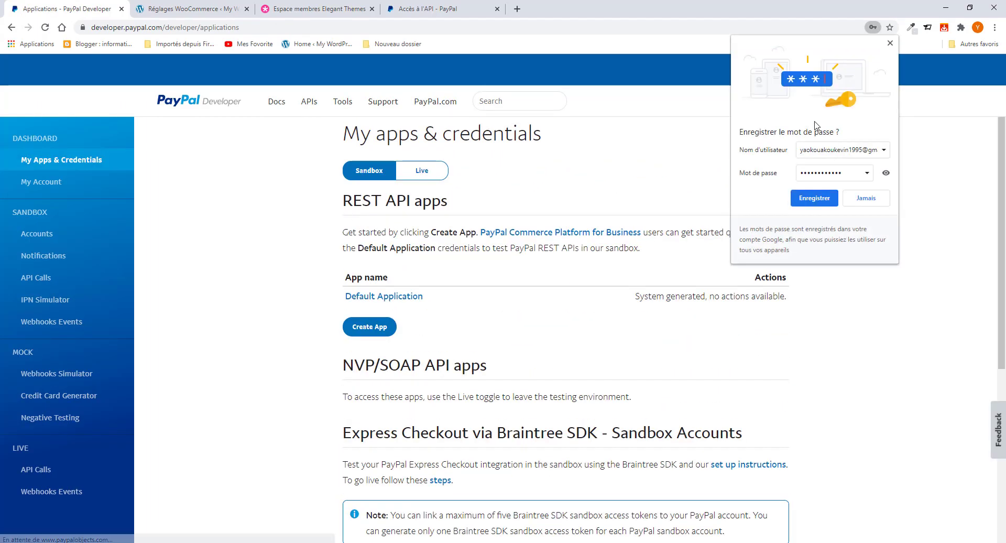
left_click(890, 42)
Step: Open the PayPal Developer My Account page and examine the account capabilities and the sandbox and live API permissions
left_click(807, 73)
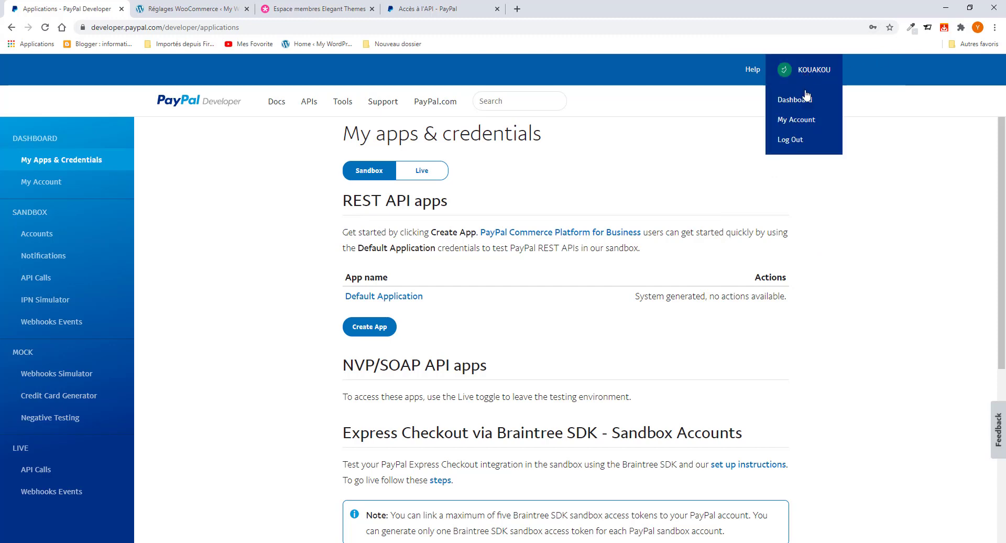
left_click(795, 121)
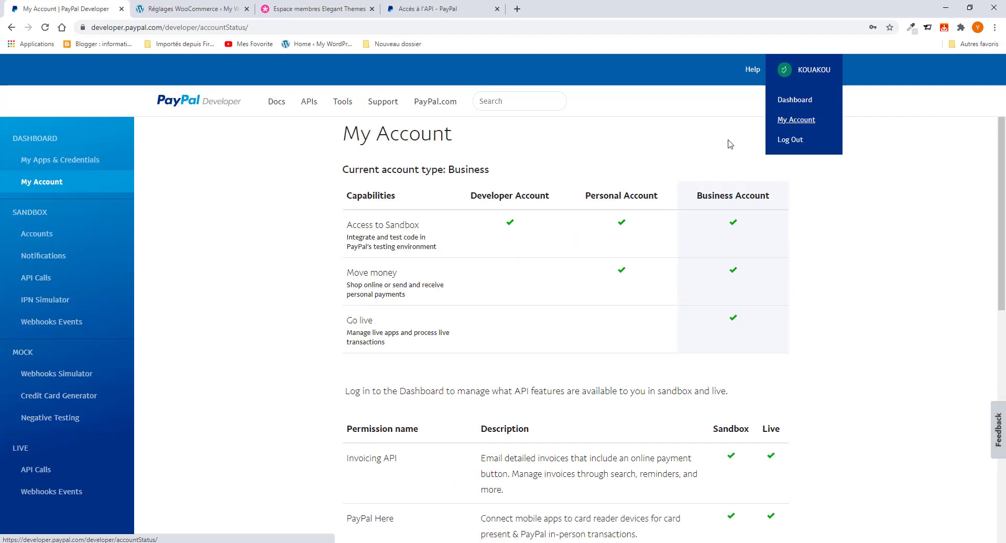
scroll(496, 287, "down", 6)
scroll(560, 289, "down", 5)
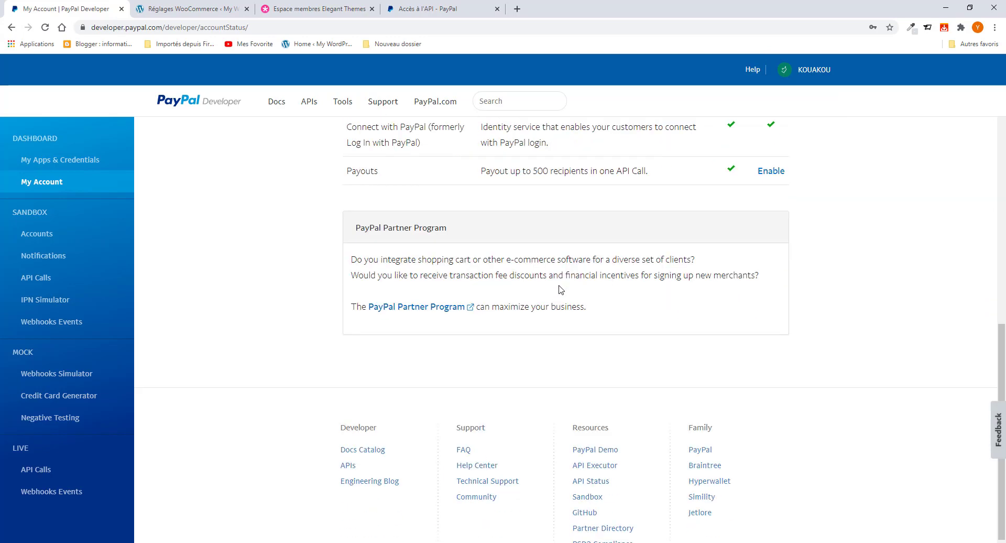
scroll(560, 289, "up", 9)
scroll(560, 289, "up", 1)
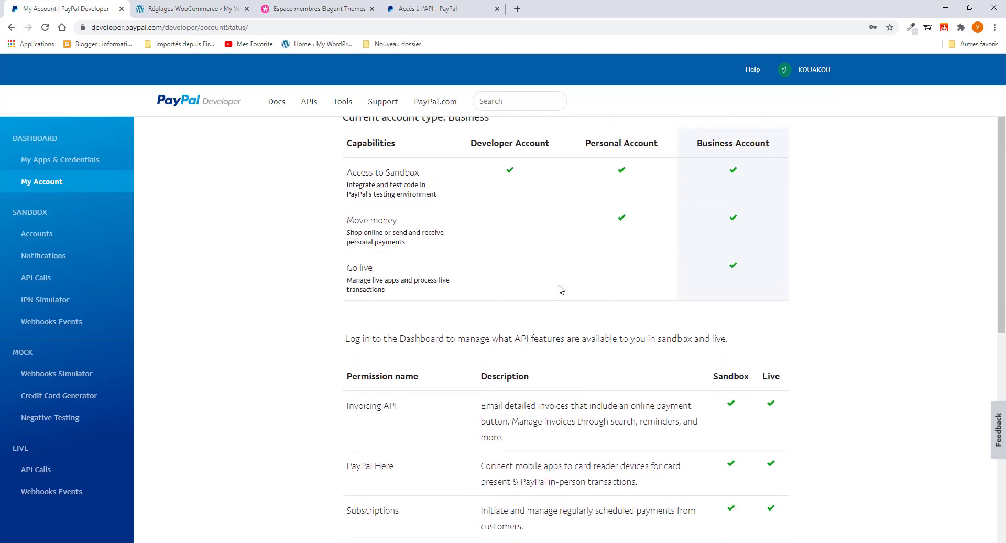
scroll(561, 288, "down", 3)
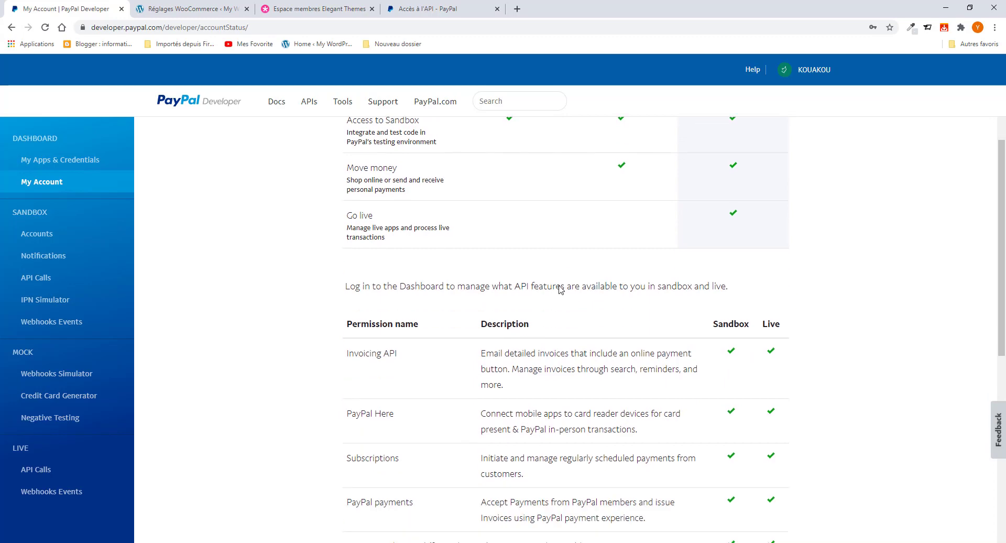
scroll(527, 337, "down", 3)
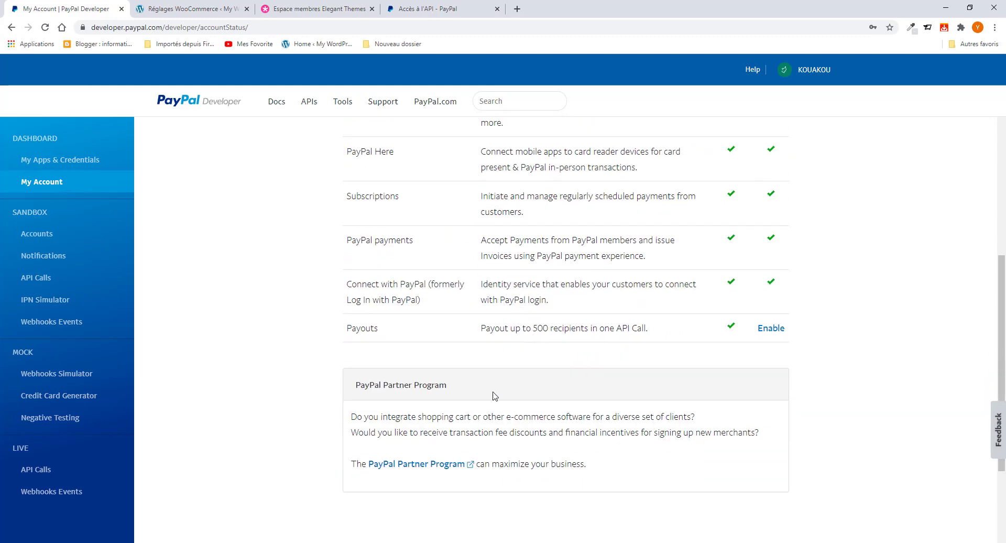
scroll(189, 309, "down", 1)
scroll(100, 260, "up", 1)
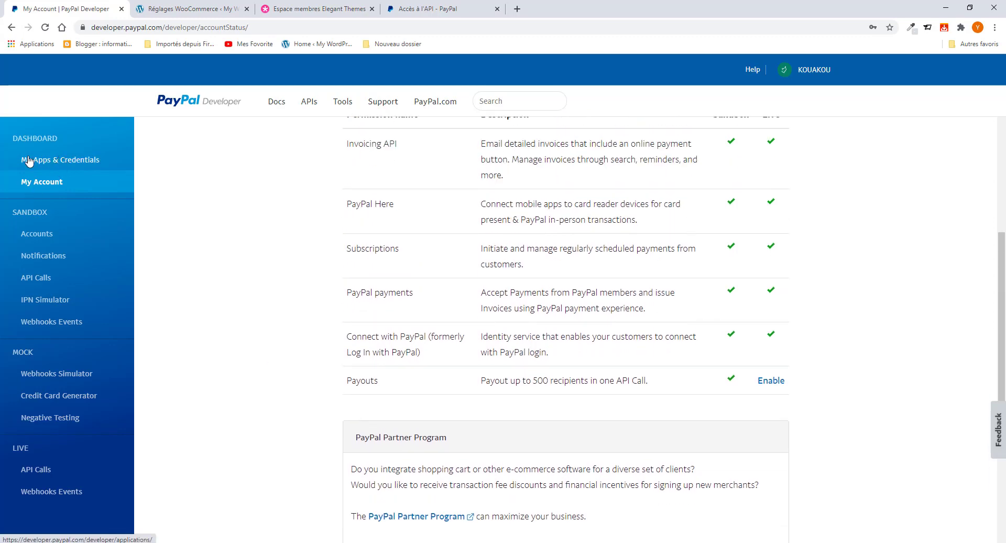
Step: Create a sandbox REST API app named tuto with the Merchant type under My Apps & Credentials
left_click(72, 166)
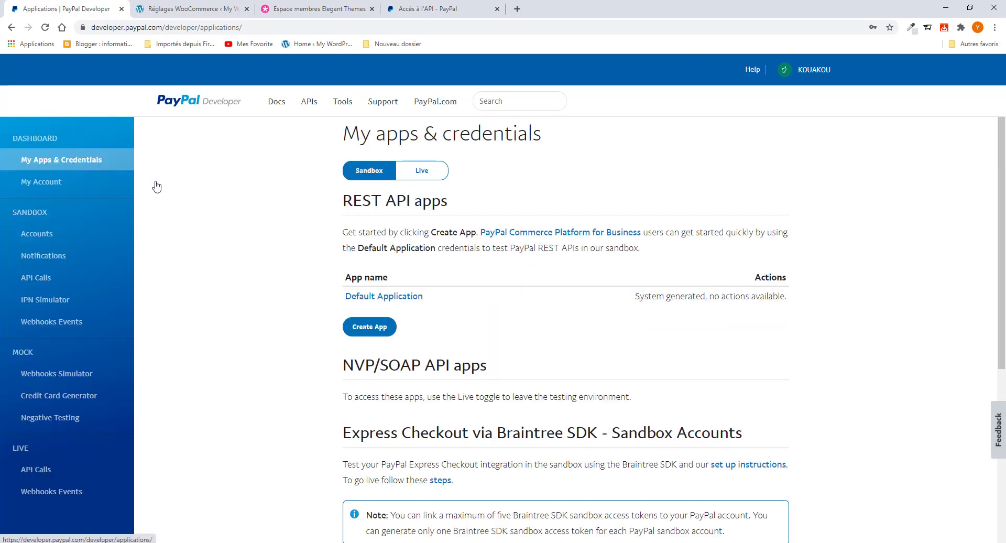
scroll(395, 233, "down", 6)
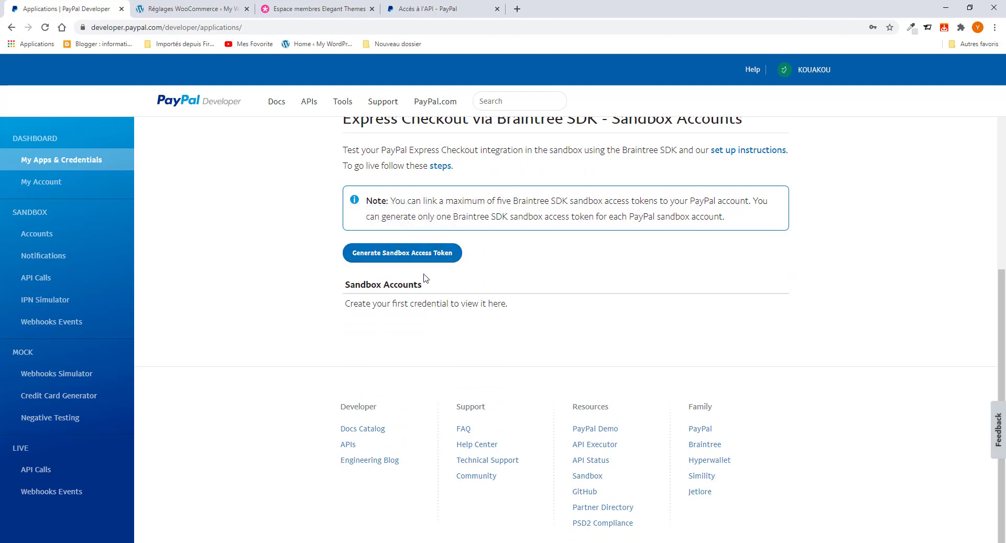
scroll(424, 276, "down", 1)
scroll(398, 299, "up", 7)
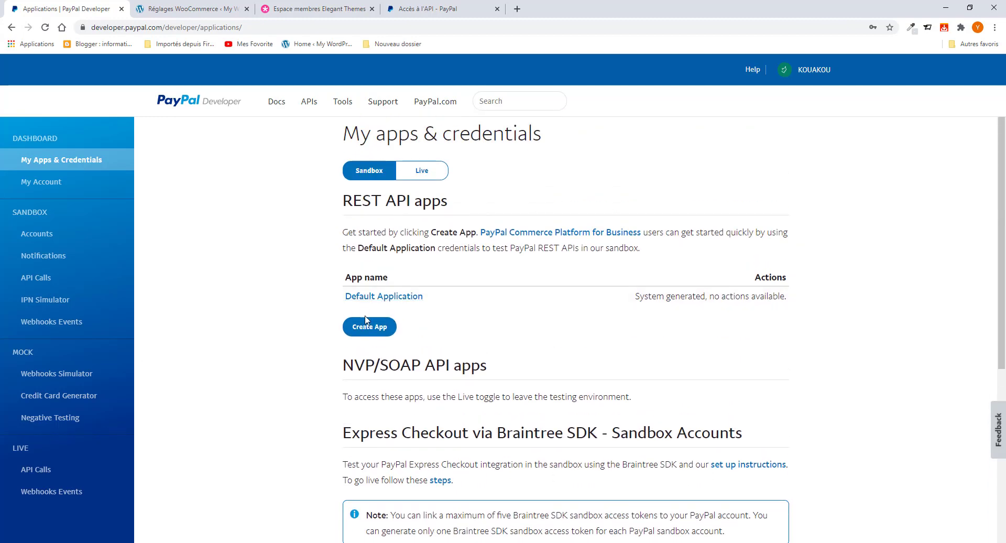
left_click(381, 333)
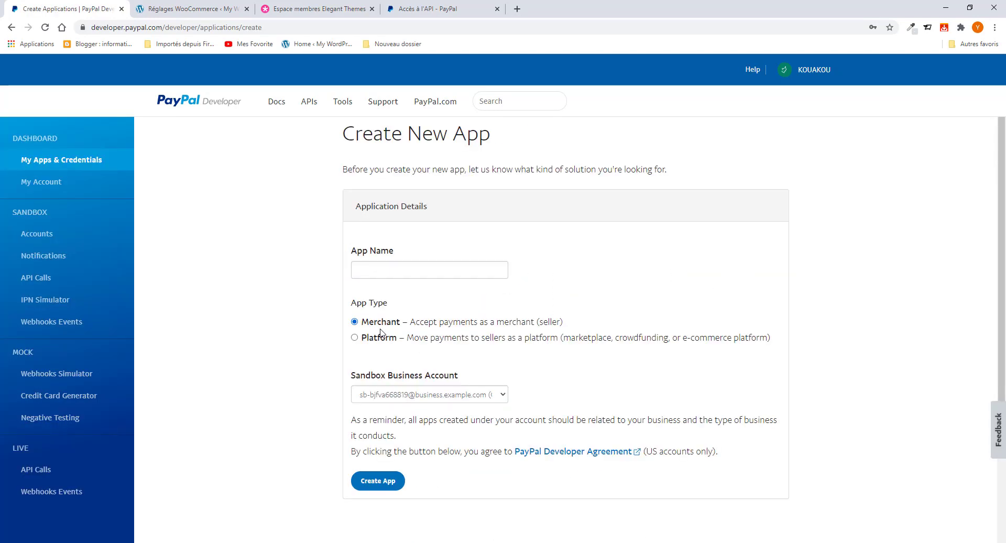
left_click(371, 266)
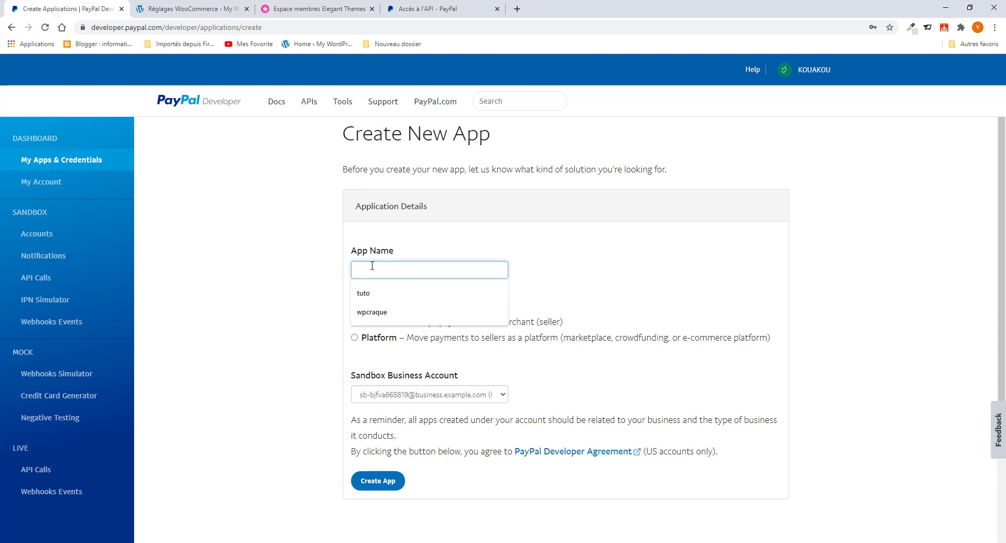
left_click(371, 292)
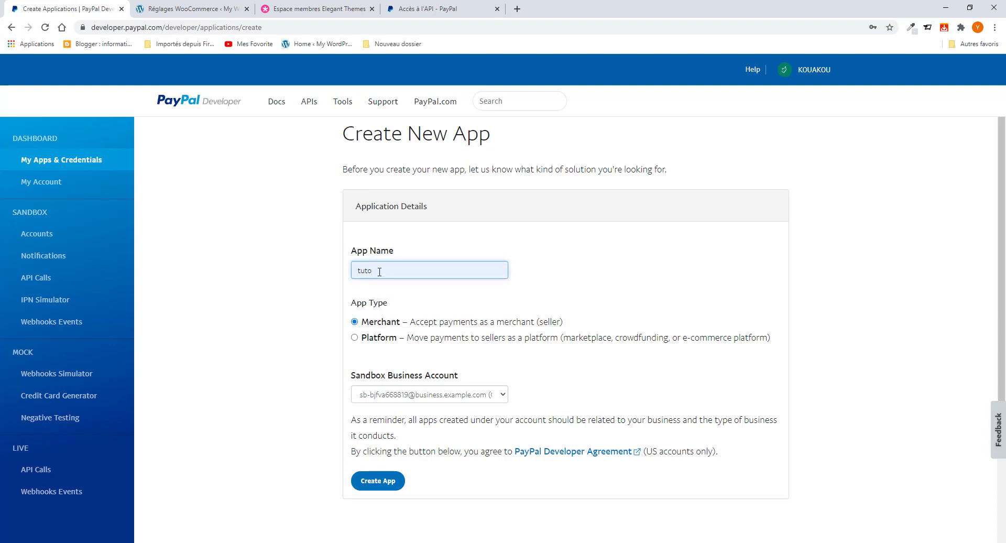
scroll(380, 272, "down", 1)
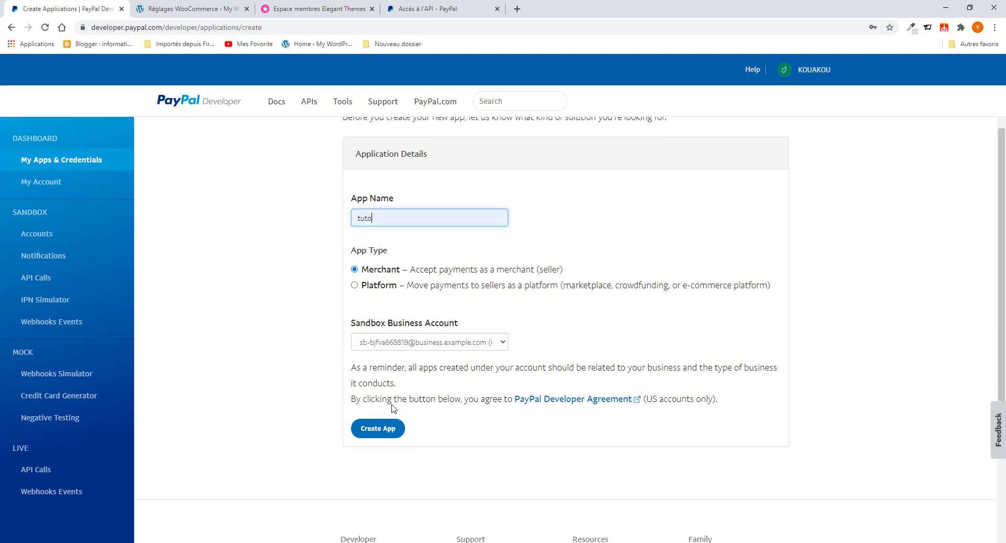
scroll(394, 409, "down", 2)
left_click(376, 324)
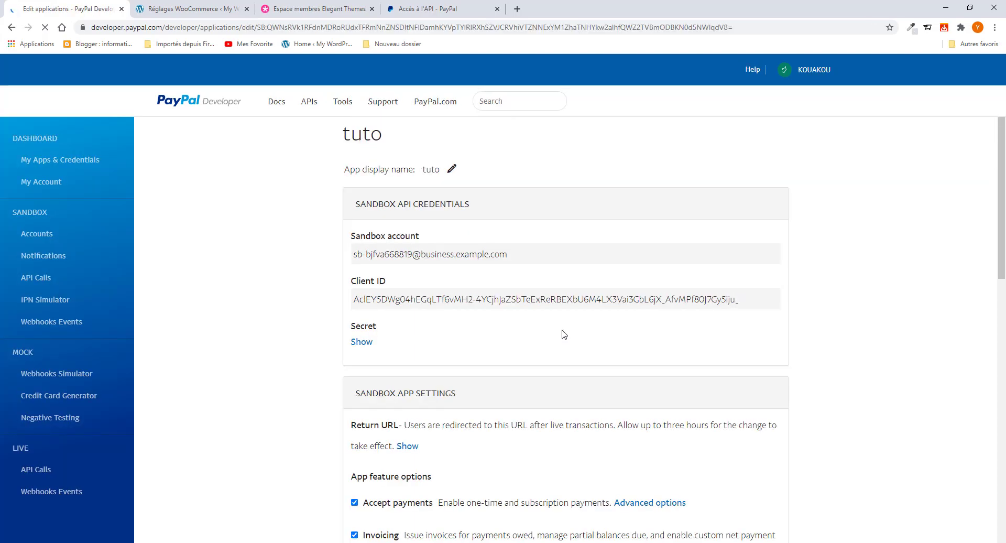
Step: Review the tuto app's sandbox API credentials and settings, and check the address of the already open WooCommerce settings page
scroll(563, 333, "down", 2)
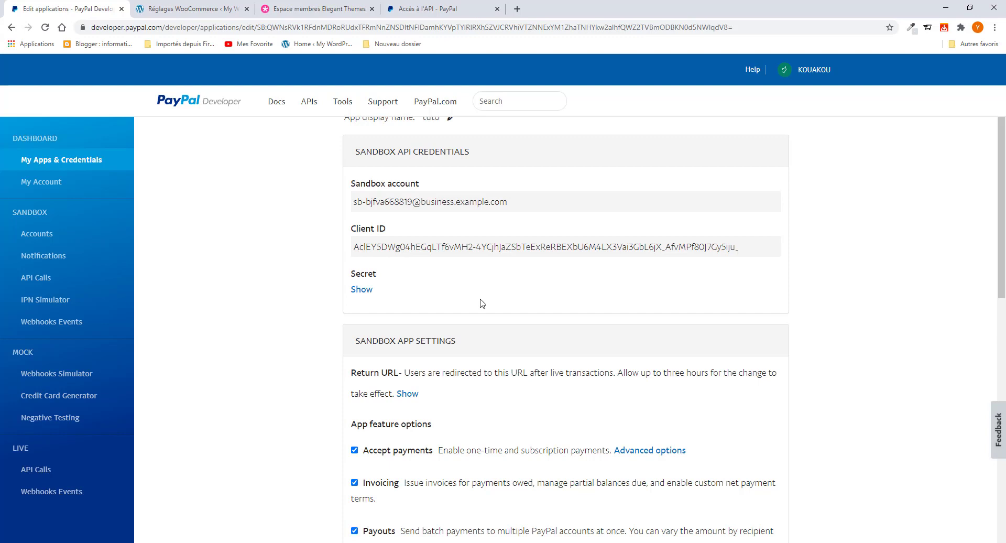
scroll(480, 303, "down", 1)
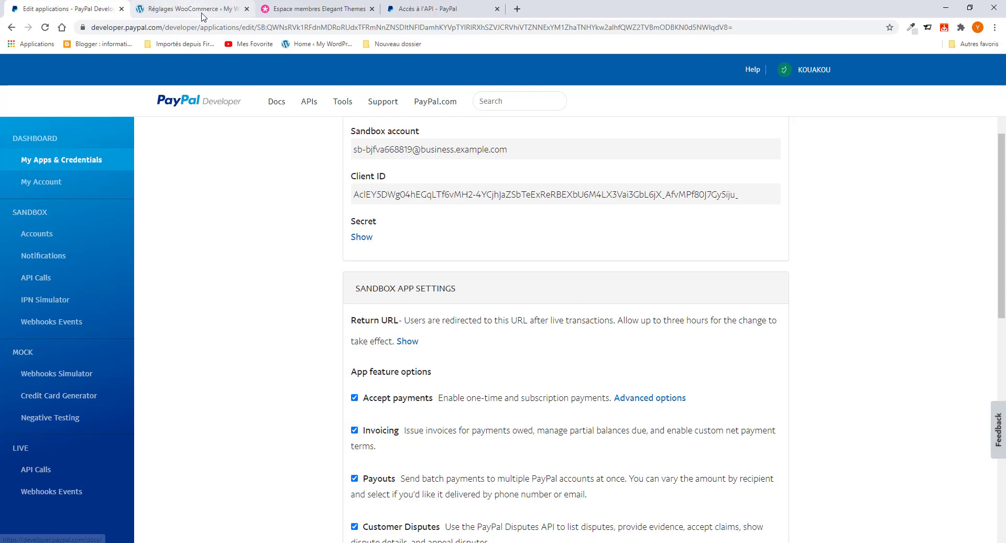
left_click(184, 14)
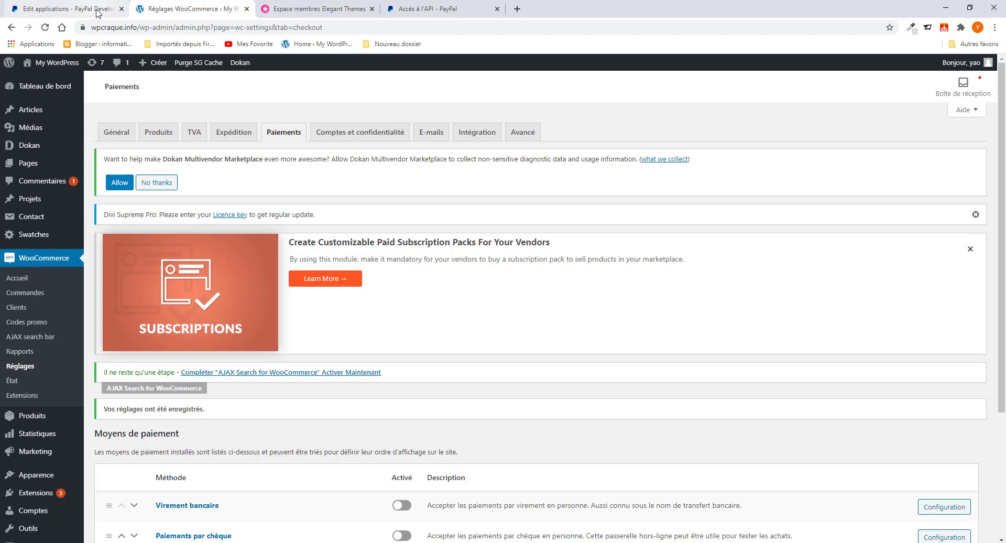
left_click(138, 27)
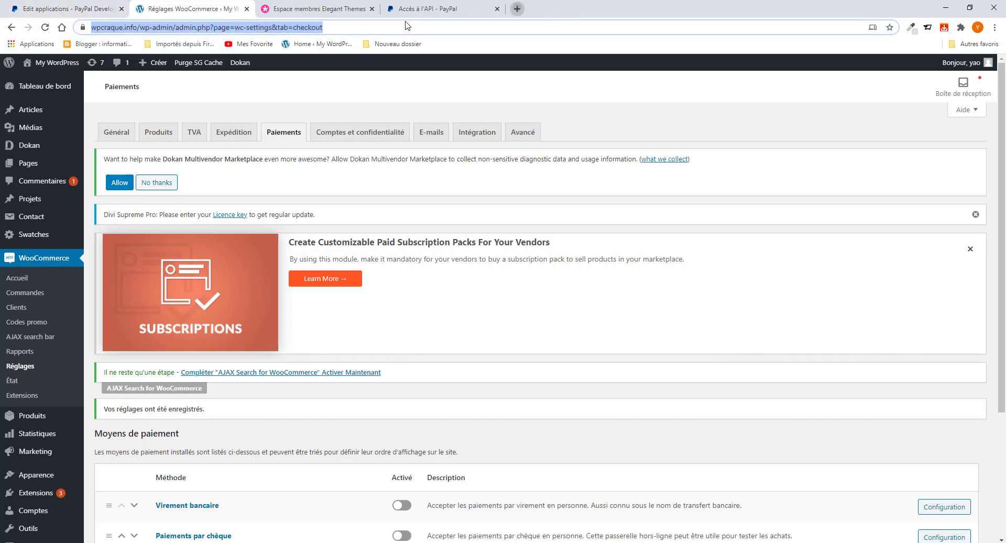
Step: Open the wpcraque.co site in a new browser tab
left_click(517, 9)
left_click(344, 31)
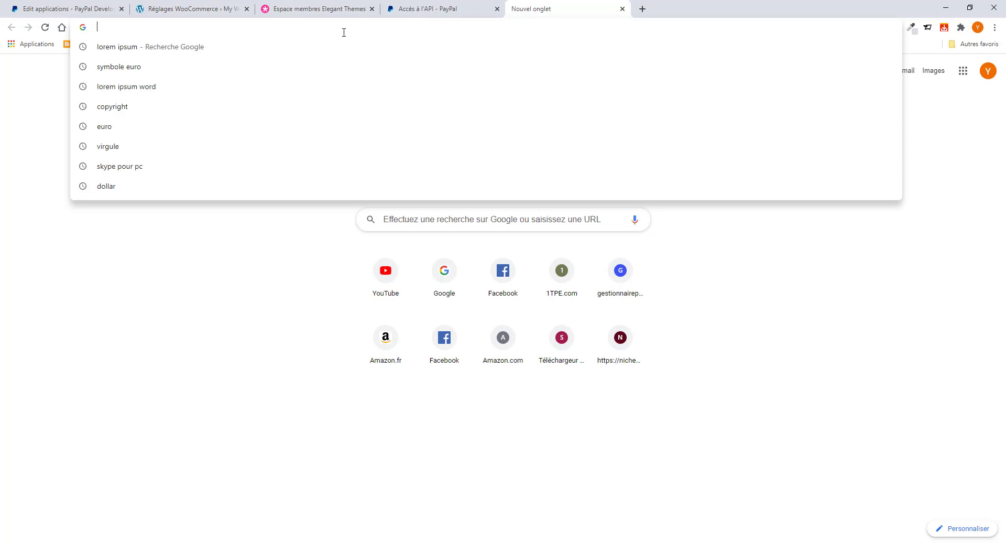
type("w")
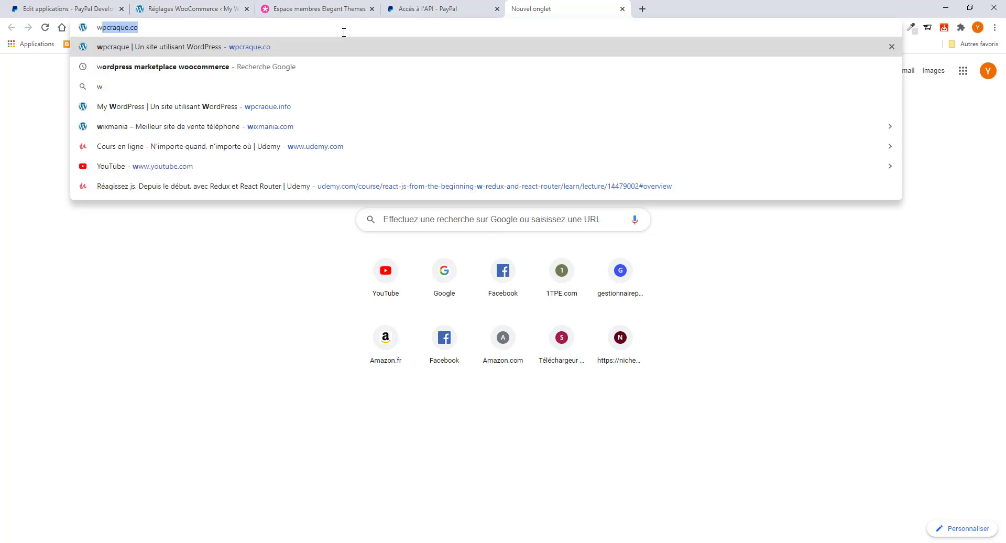
type("pcraque.co")
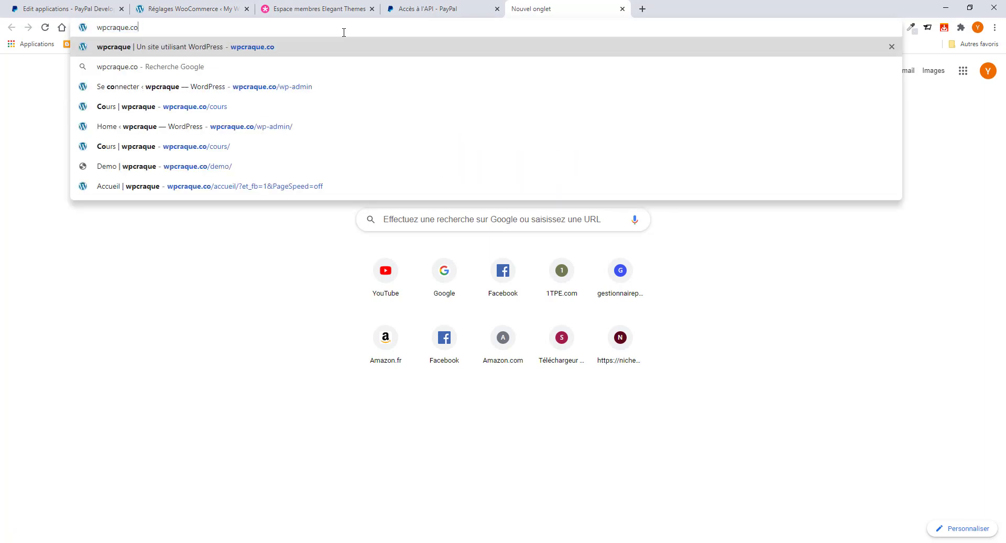
key("Return")
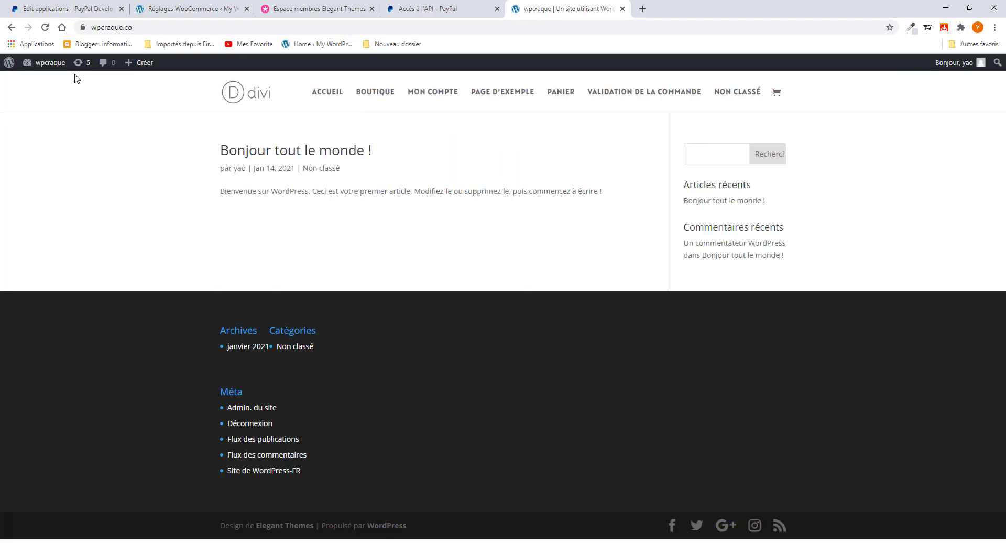
Step: Open the payment methods list in the WooCommerce settings of the wpcraque site
mouse_move(52, 63)
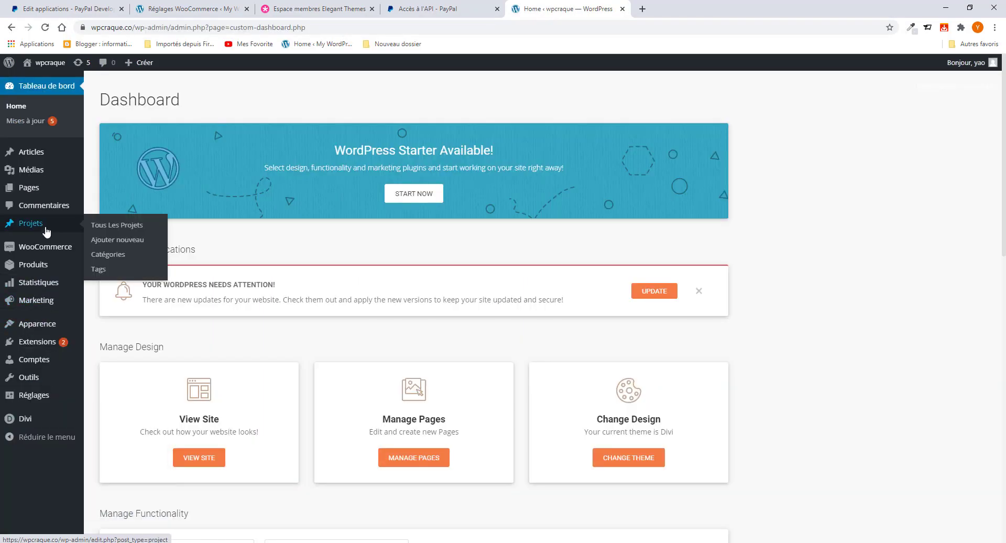
mouse_move(45, 249)
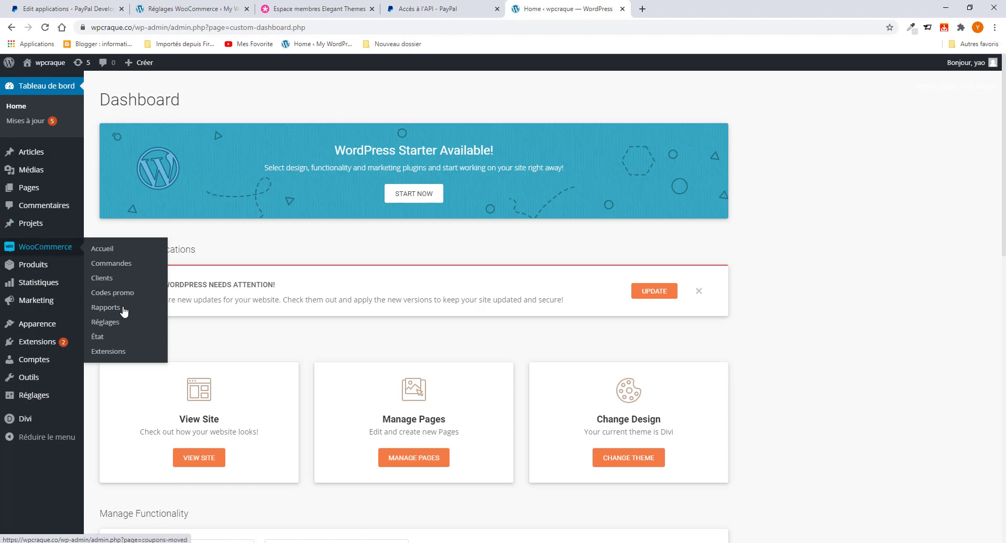
left_click(109, 324)
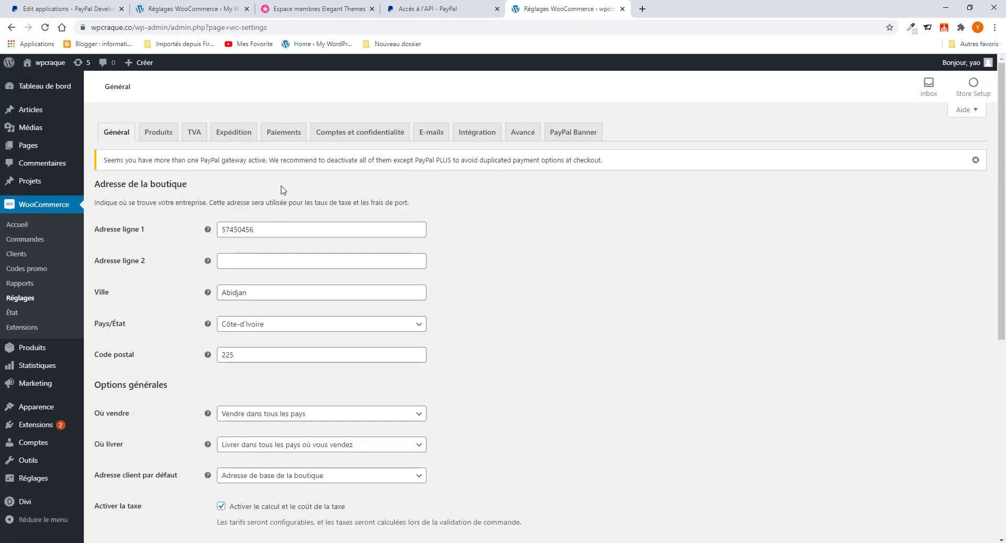
left_click(283, 136)
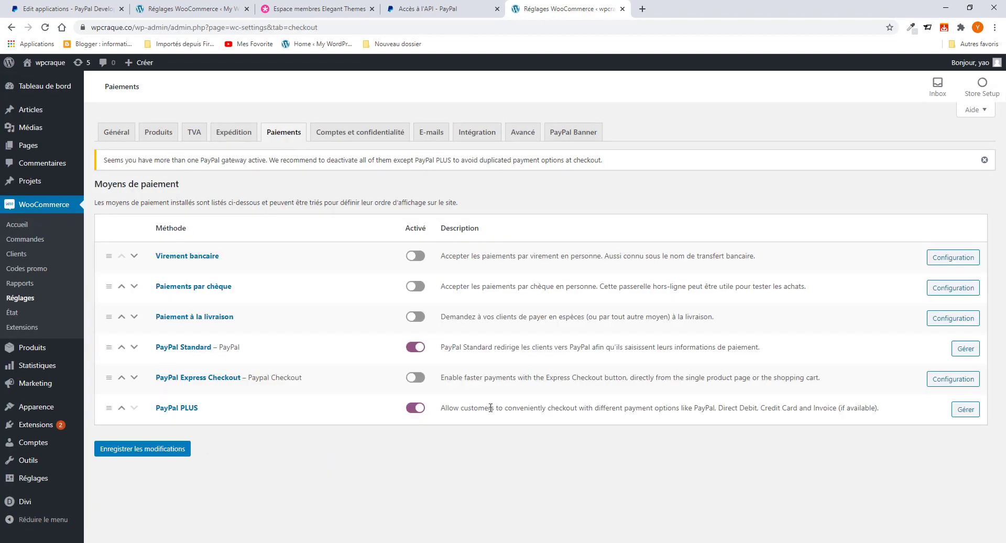
Step: Open the PayPal PLUS payment method's settings at its sandbox credentials section
left_click(965, 411)
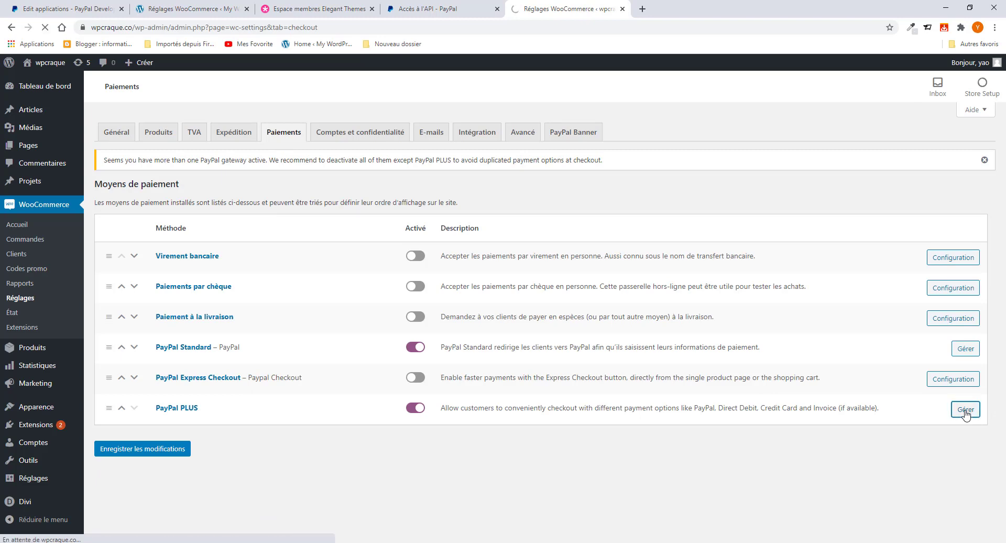
scroll(471, 367, "down", 1)
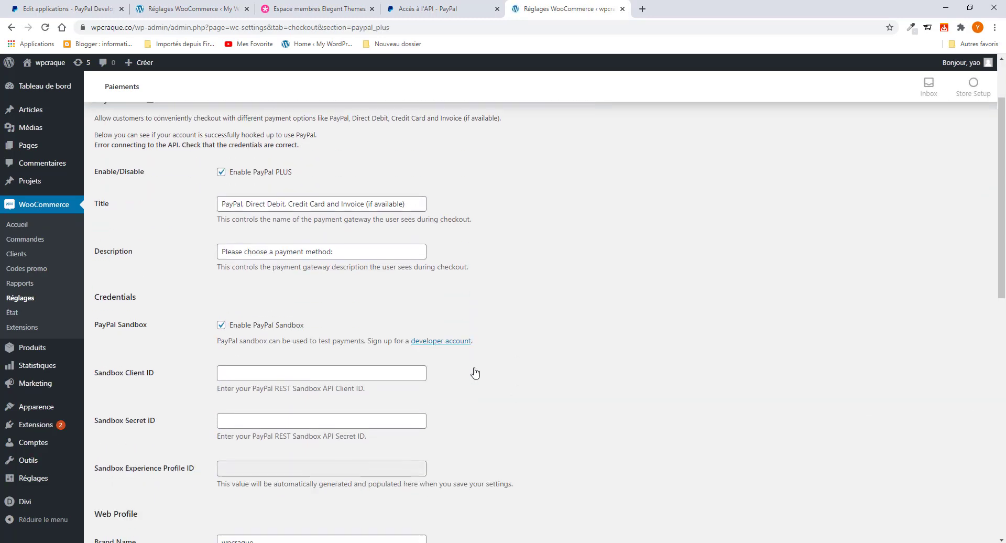
scroll(475, 373, "down", 2)
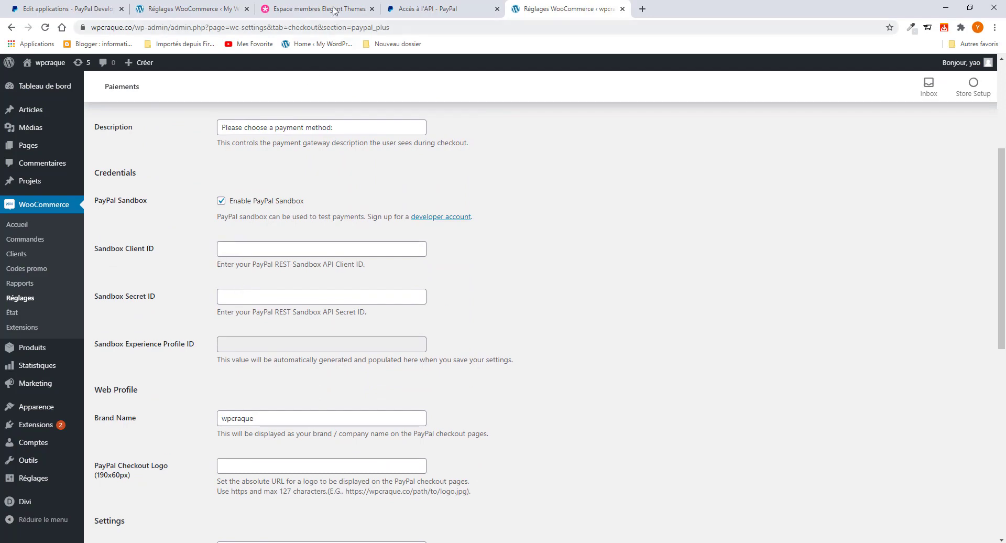
Step: Copy the tuto app's Client ID from PayPal Developer and paste it as the Sandbox Client ID in the PayPal PLUS settings
left_click(66, 10)
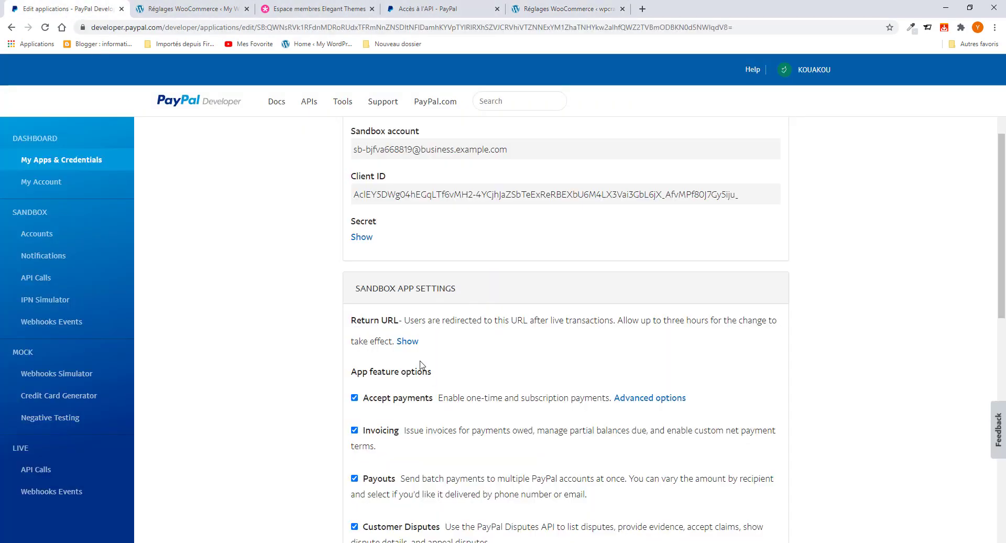
triple_click(384, 198)
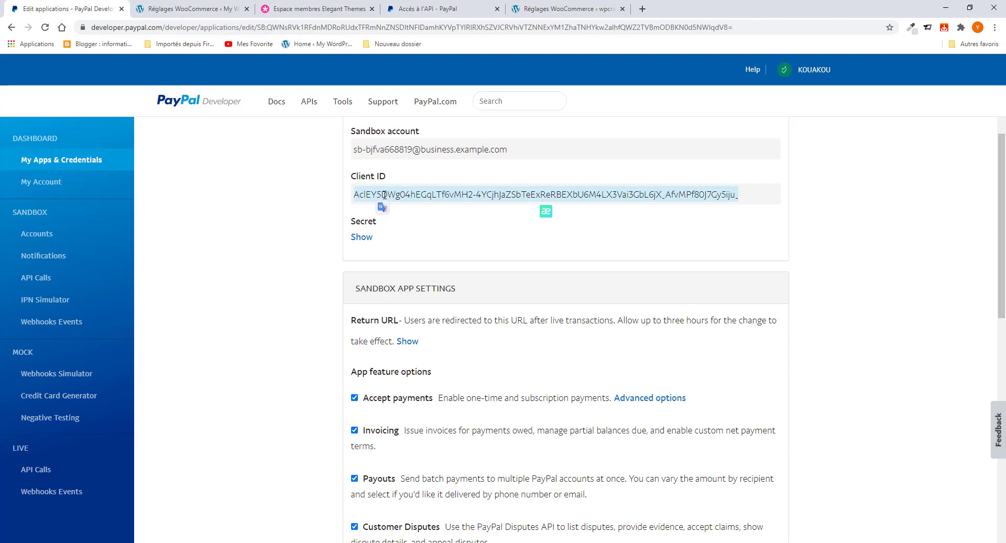
right_click(384, 198)
left_click(414, 207)
left_click(594, 10)
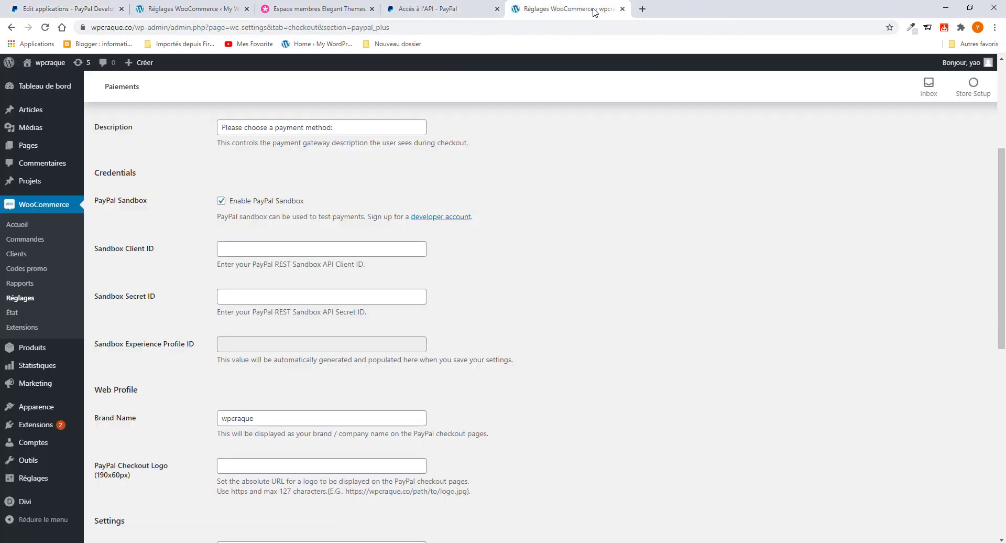
left_click(249, 254)
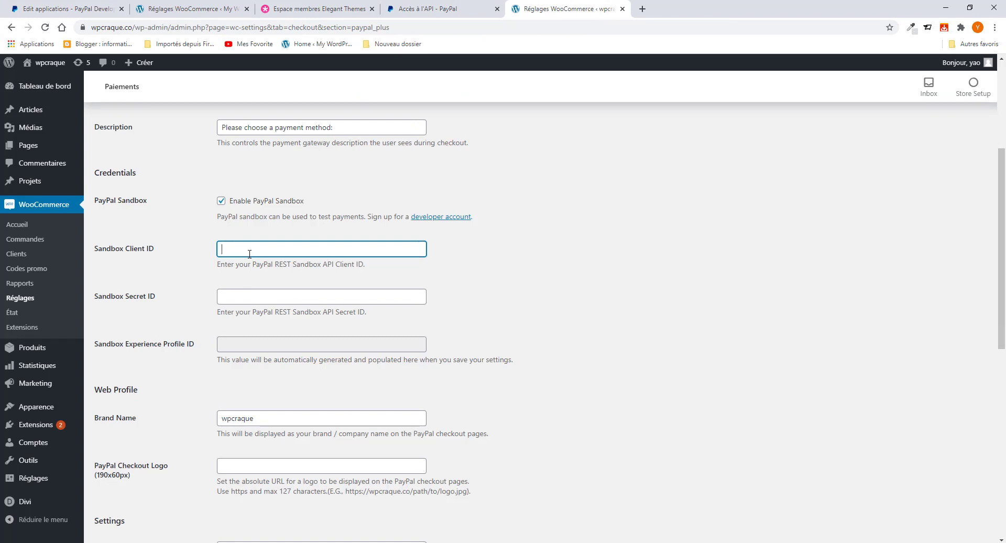
key("ctrl+v")
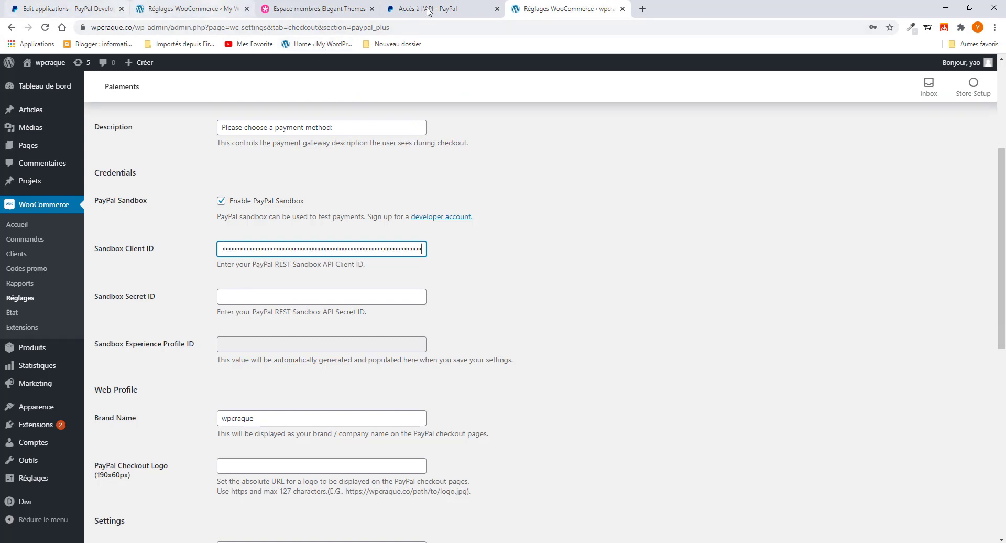
Step: Reveal and copy the app's secret in PayPal Developer, and paste it as the Sandbox Secret ID in the PayPal PLUS settings
left_click(86, 9)
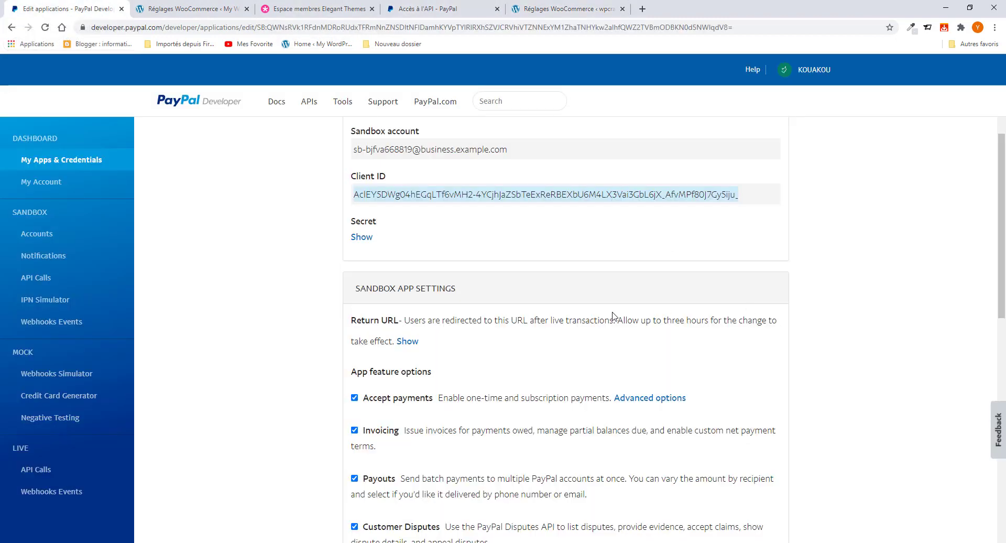
left_click(365, 238)
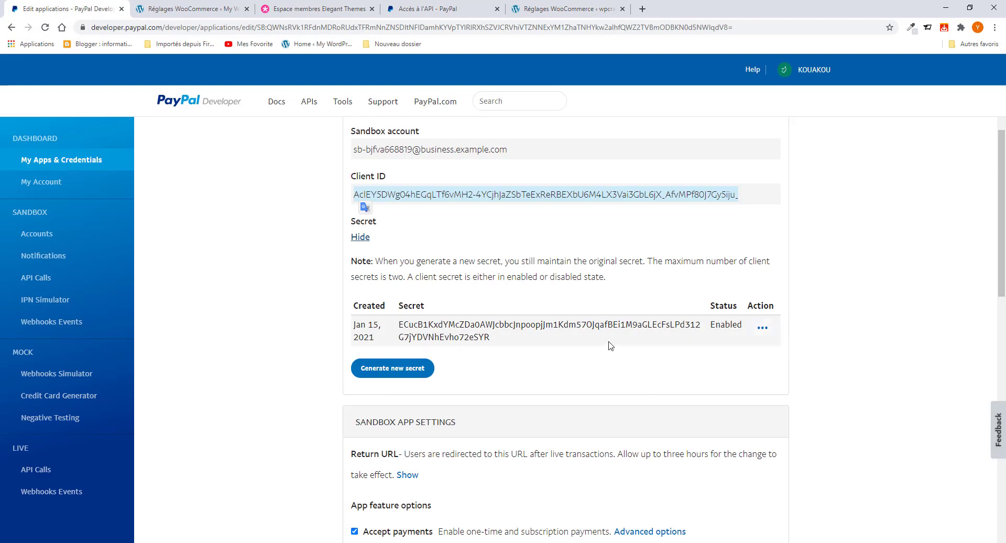
double_click(566, 324)
right_click(566, 324)
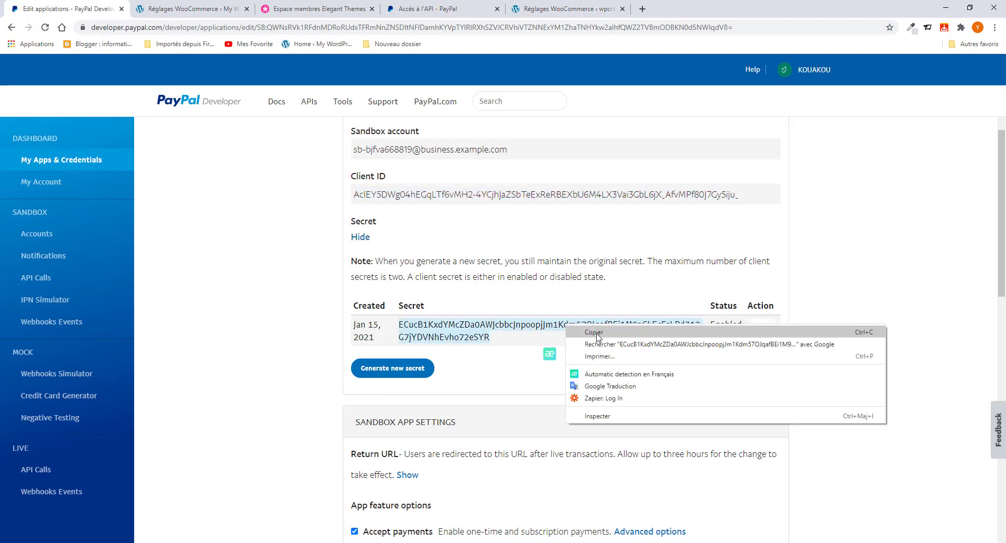
left_click(587, 336)
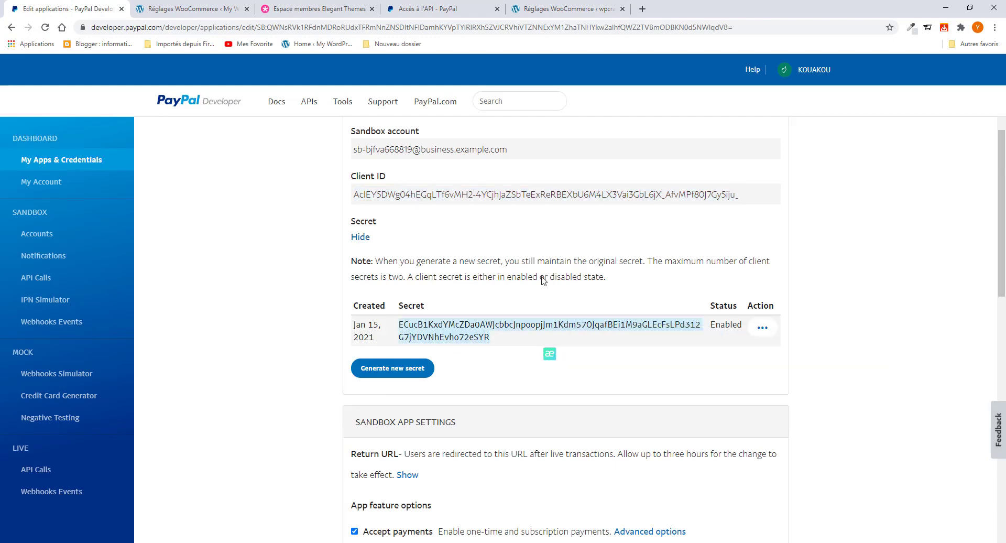
left_click(557, 12)
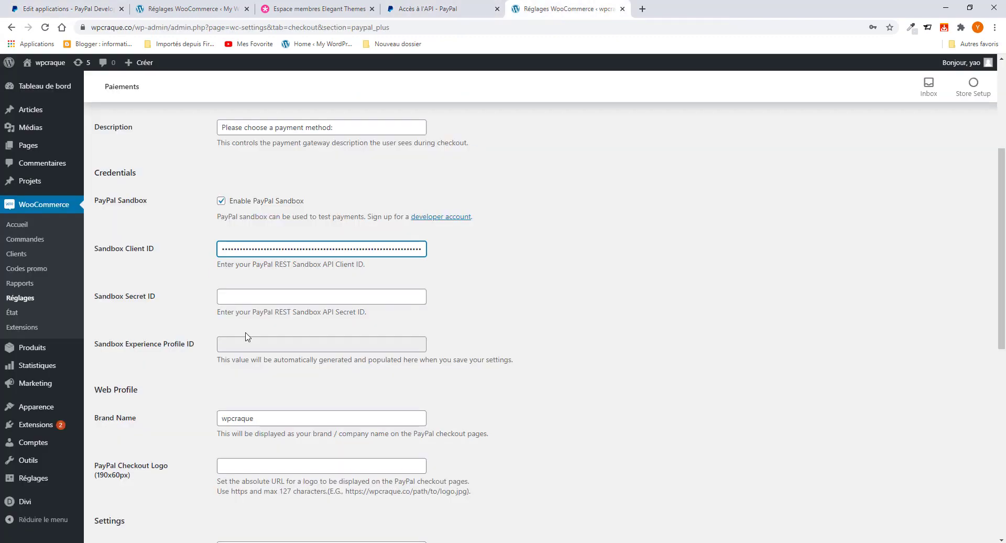
left_click(256, 301)
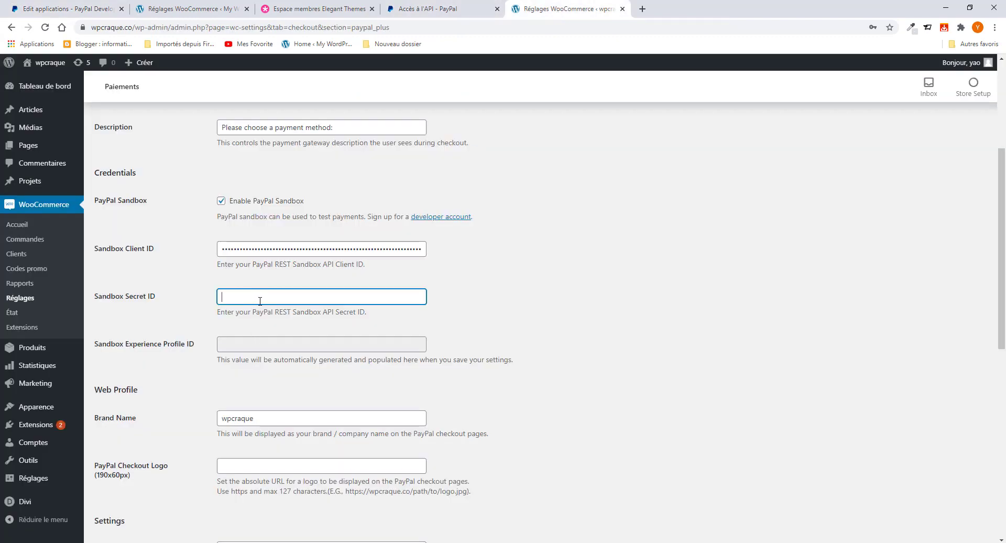
key("ctrl+v")
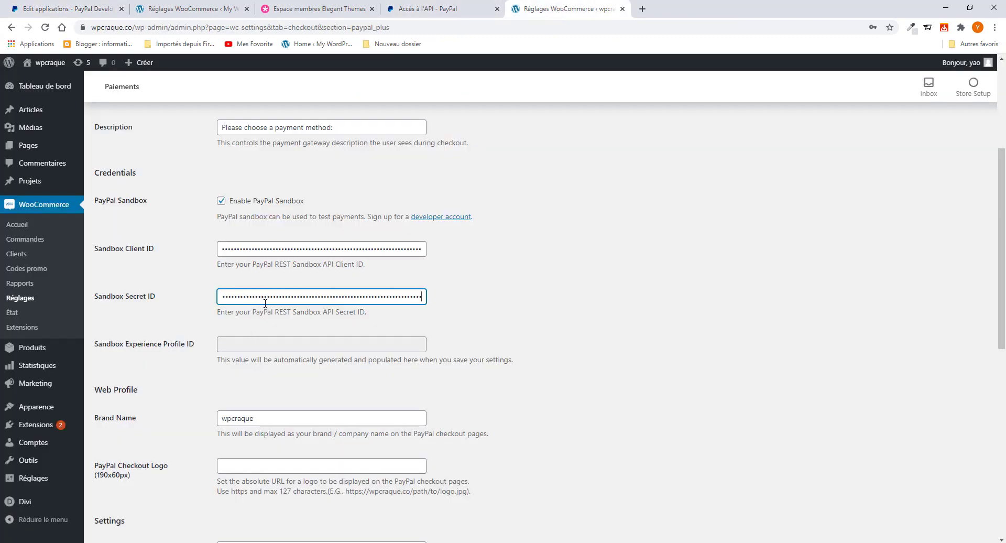
Step: Review the remaining PayPal PLUS options, from the brand name and checkout logo down to the invoice, cancellation, gateway override and debug settings
scroll(265, 303, "down", 3)
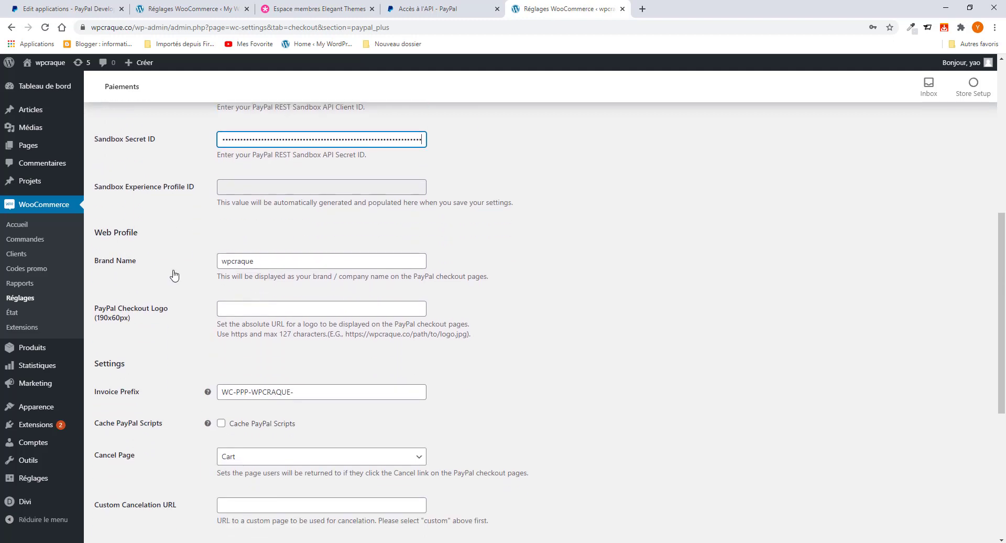
scroll(238, 294, "down", 1)
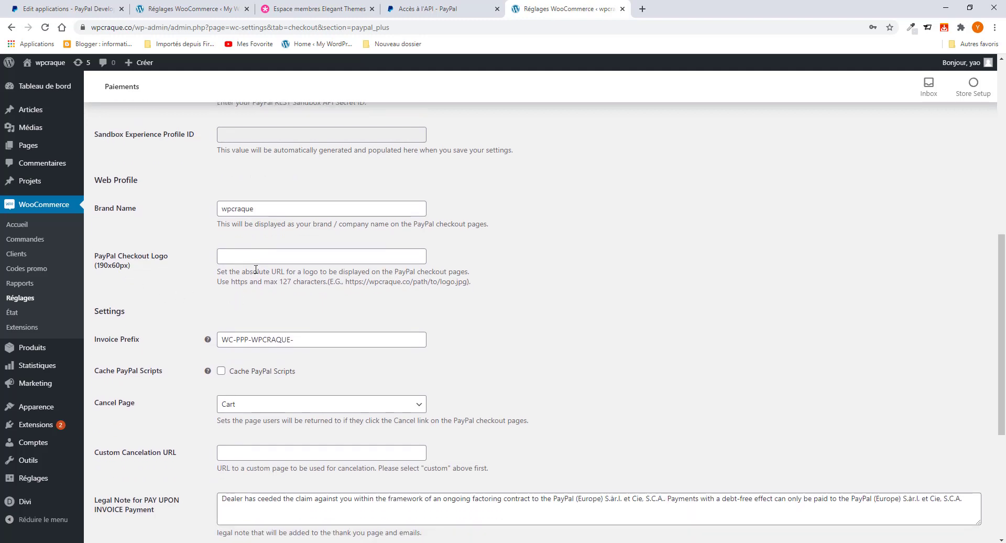
left_click(243, 251)
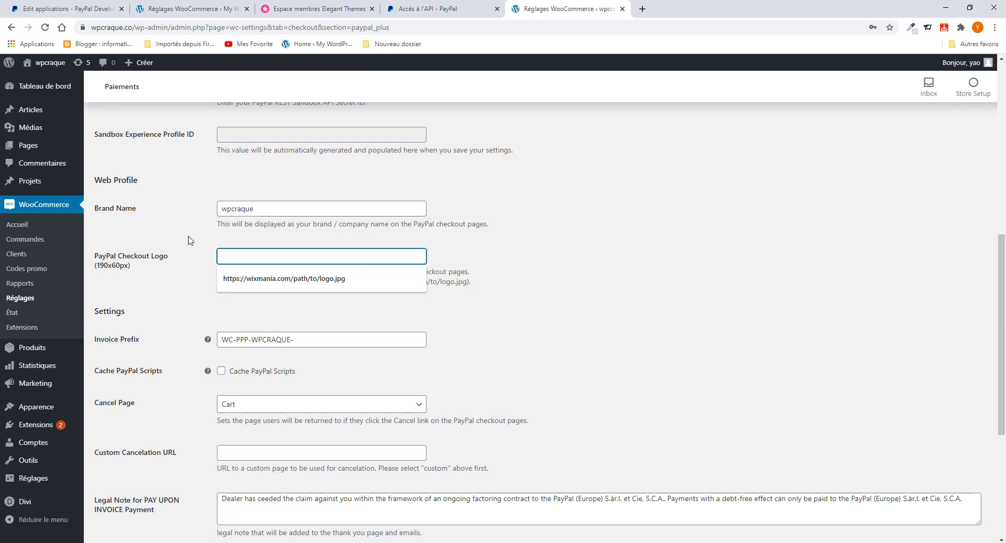
left_click(191, 248)
scroll(200, 298, "down", 1)
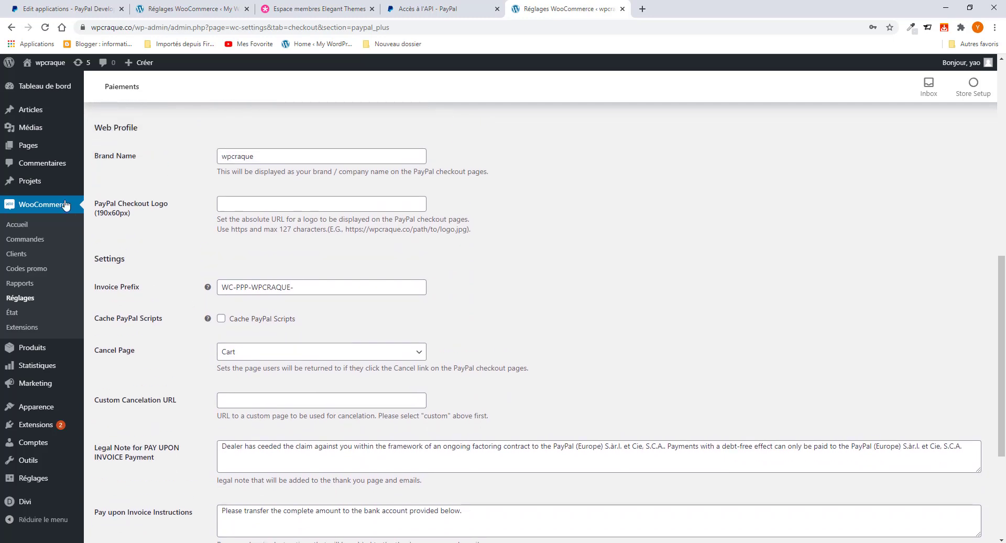
mouse_move(38, 118)
scroll(192, 317, "down", 2)
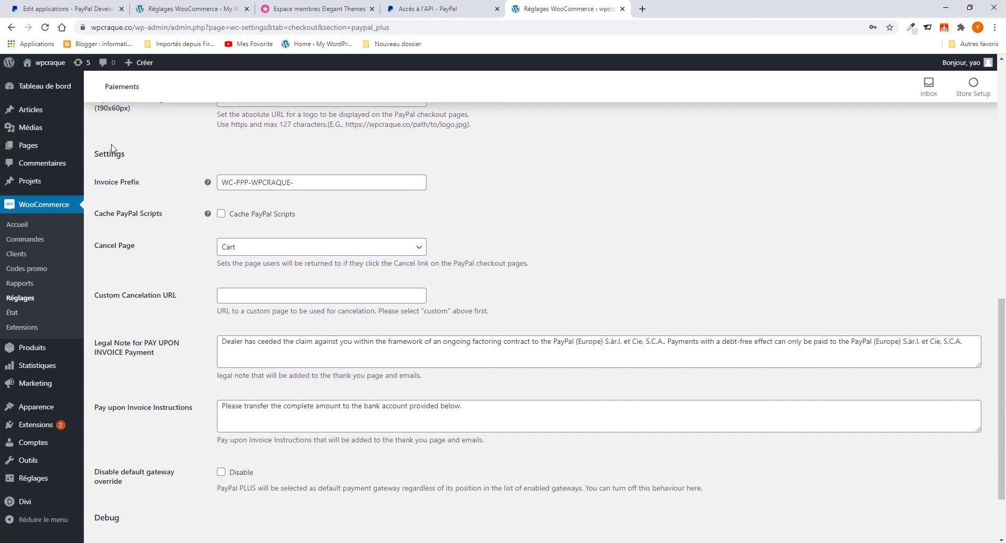
scroll(229, 250, "down", 2)
scroll(157, 209, "up", 1)
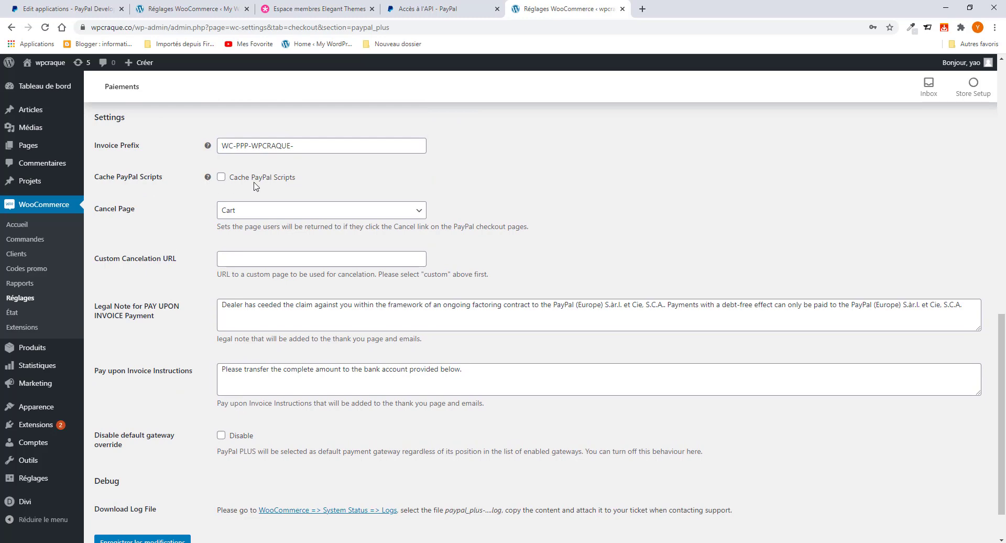
scroll(207, 254, "down", 1)
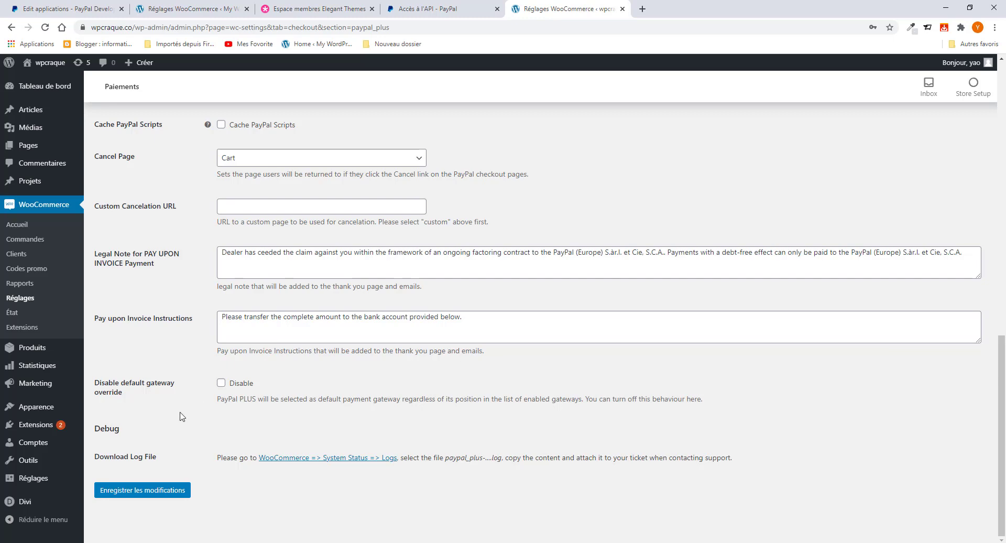
left_click(152, 492)
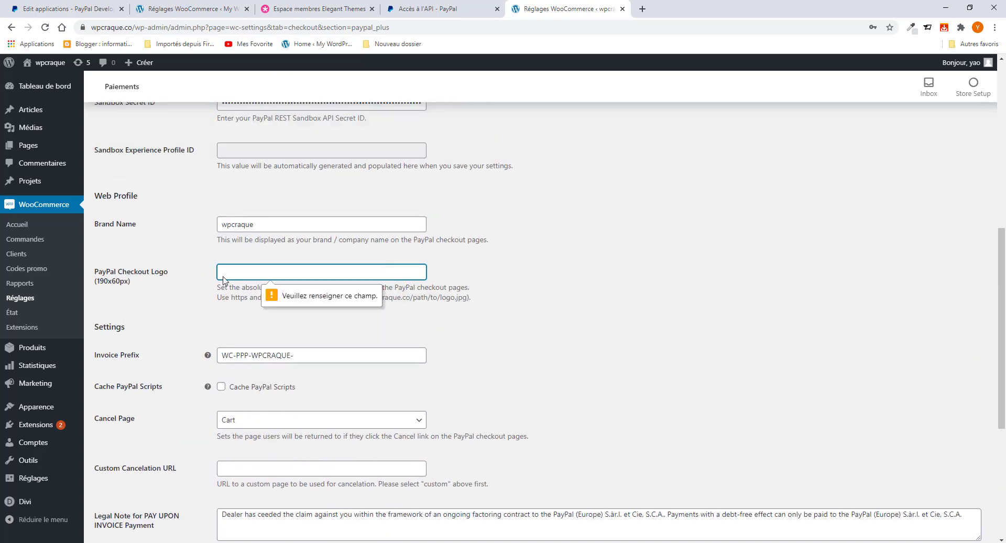
left_click(247, 272)
left_click(254, 292)
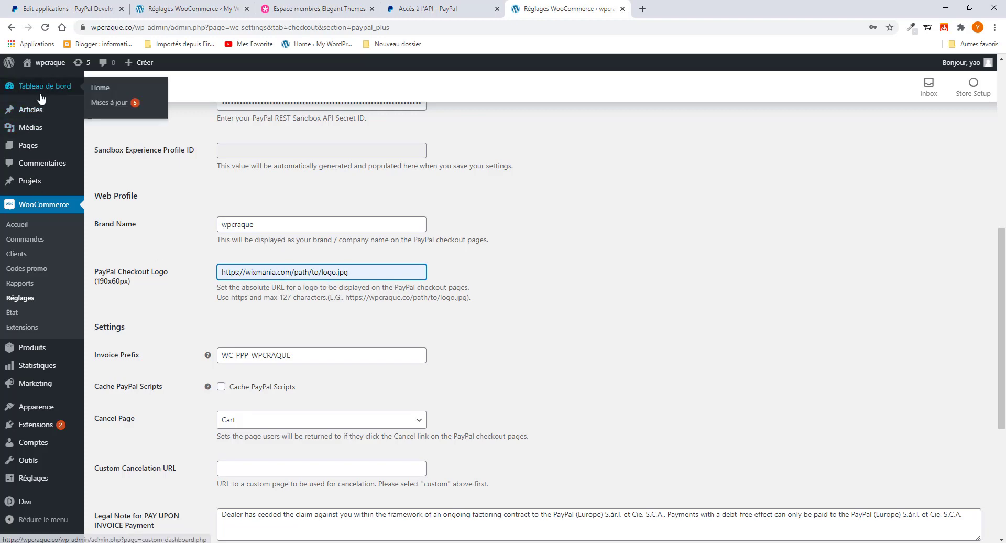
Step: Open the wpcraque site's media library in a new browser tab
scroll(31, 152, "up", 3)
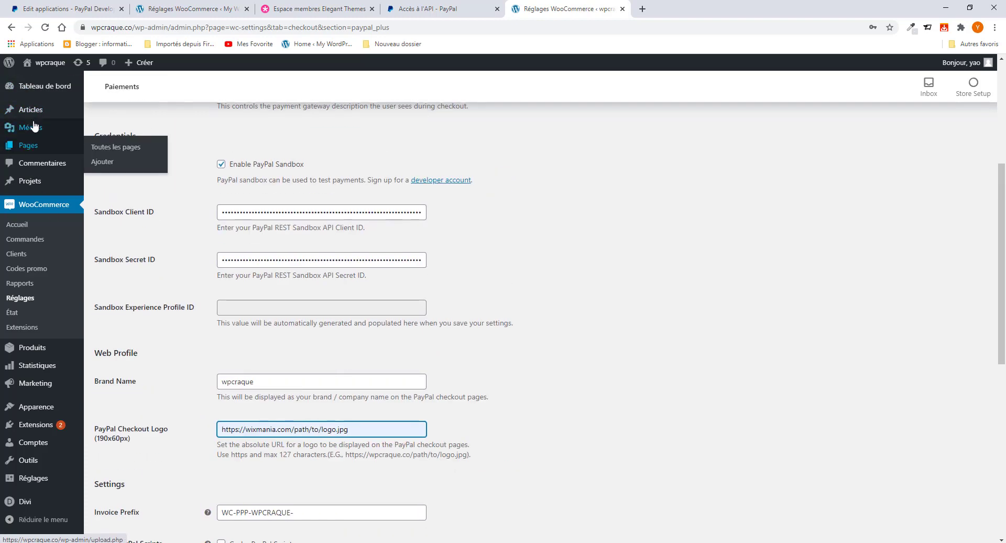
right_click(33, 127)
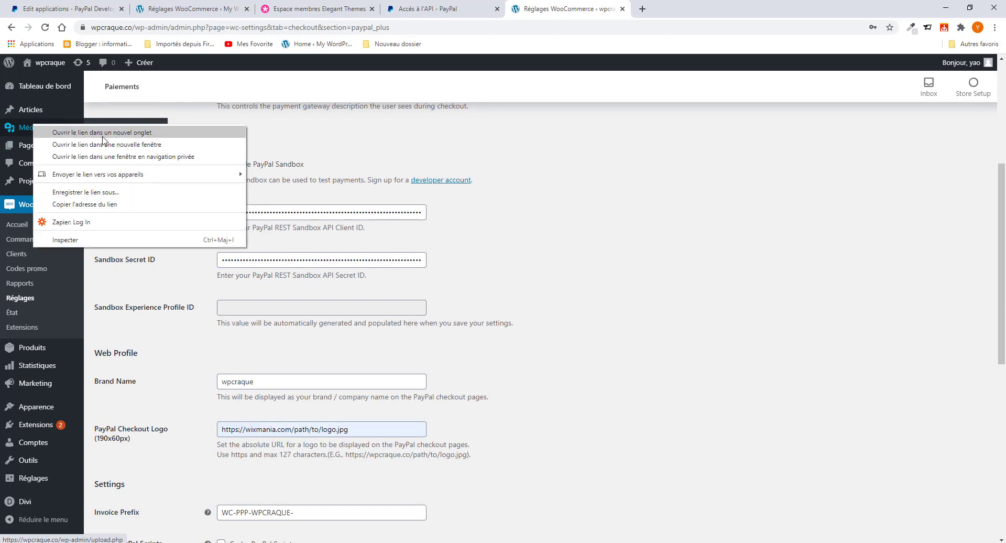
left_click(103, 137)
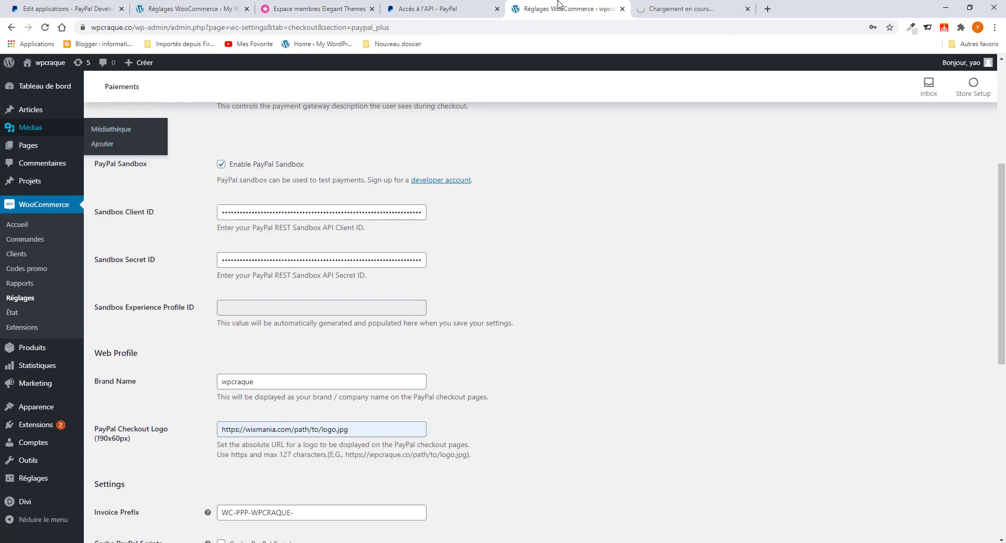
left_click(689, 10)
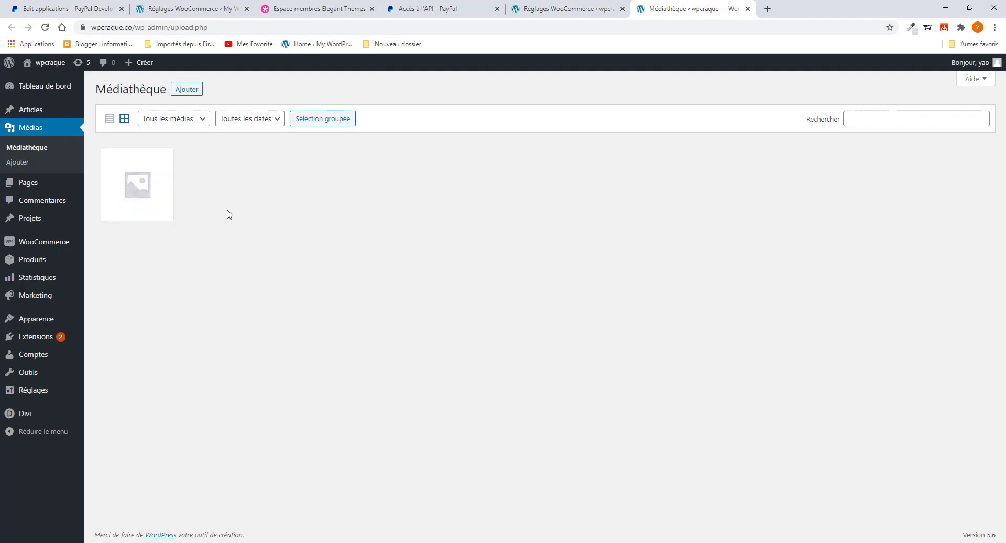
Step: Copy the file URL of the woocommerce-placeholder image and use it as the PayPal Checkout Logo in the PayPal PLUS settings
left_click(162, 190)
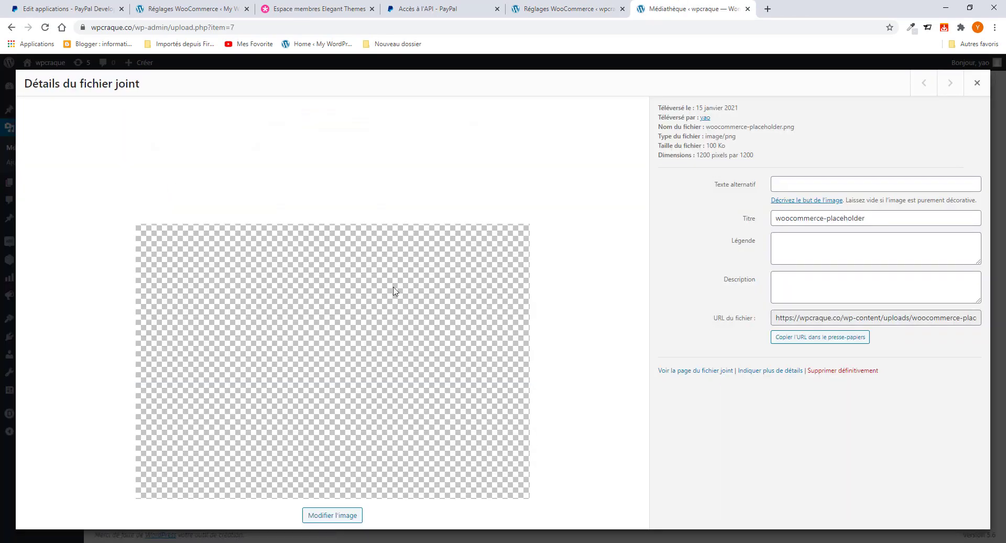
left_click(862, 317)
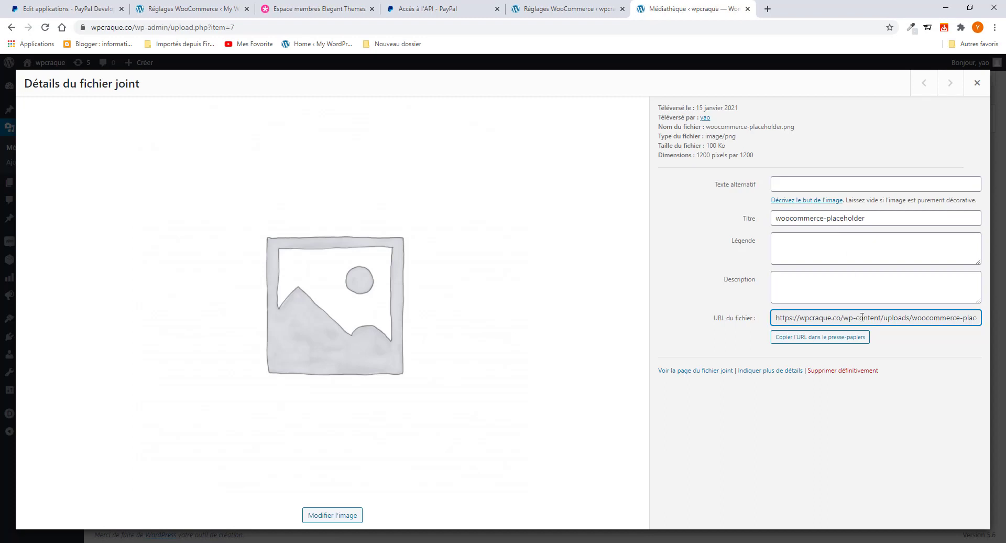
triple_click(862, 317)
right_click(862, 317)
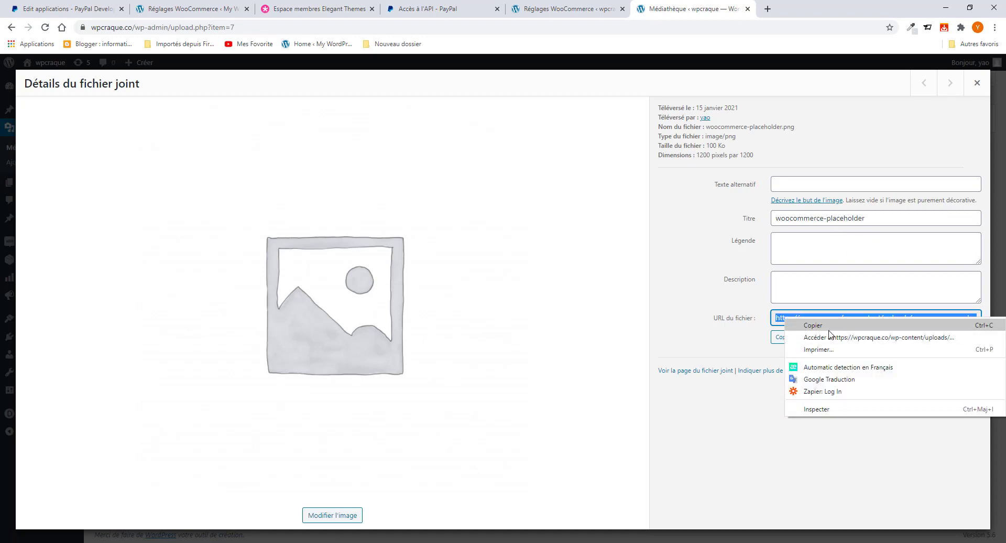
left_click(829, 326)
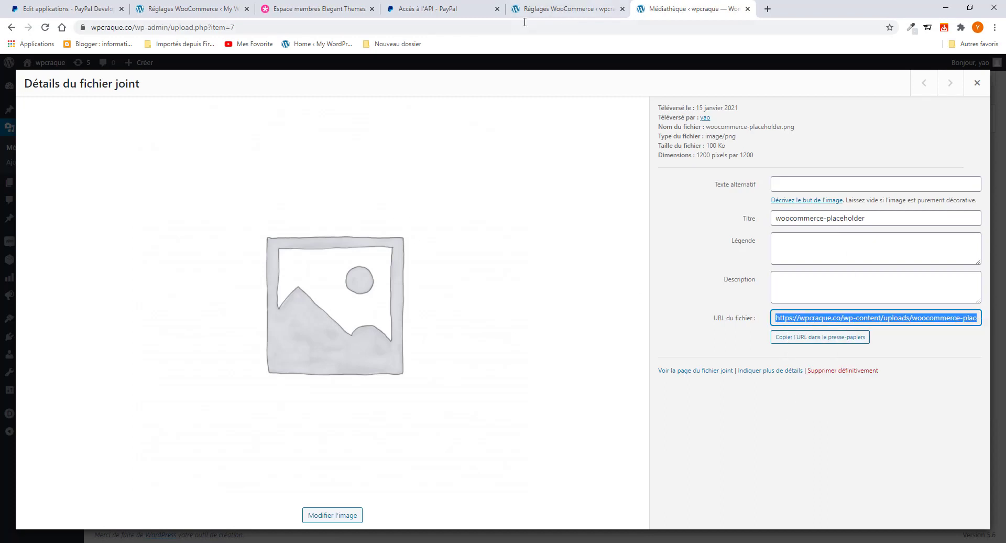
left_click(554, 11)
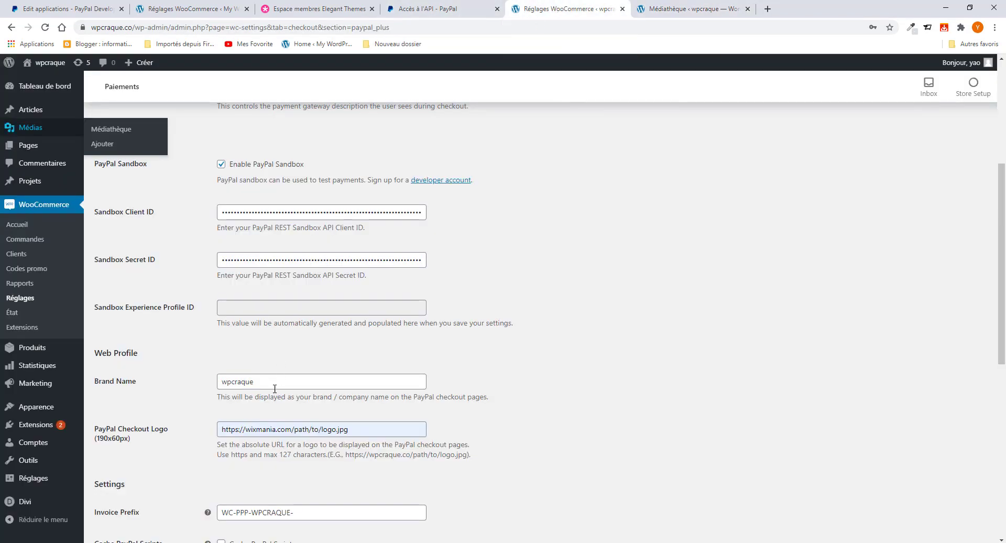
scroll(274, 389, "down", 2)
triple_click(279, 325)
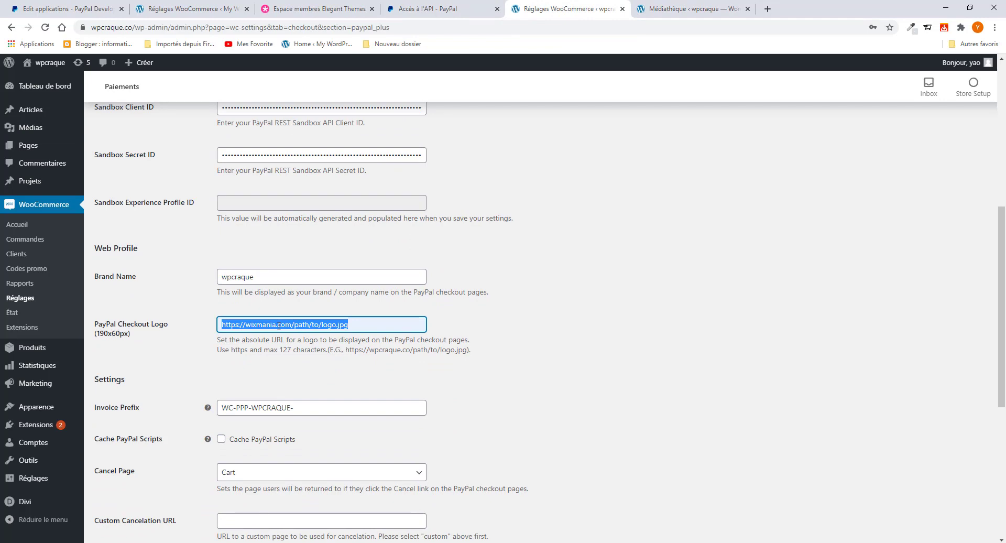
key("ctrl+v")
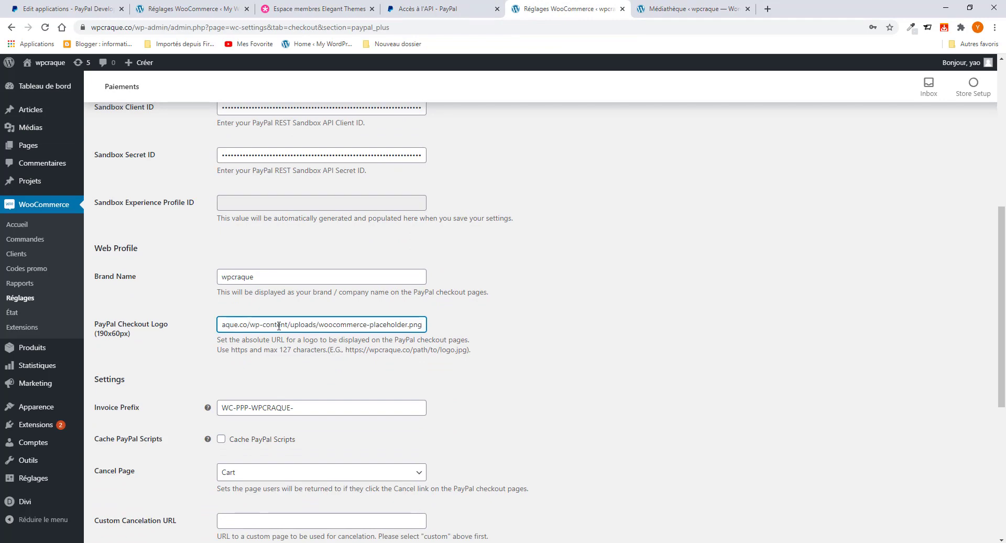
Step: Save the PayPal PLUS settings and check the sandbox credentials, experience profile ID and web profile fields
scroll(325, 351, "down", 6)
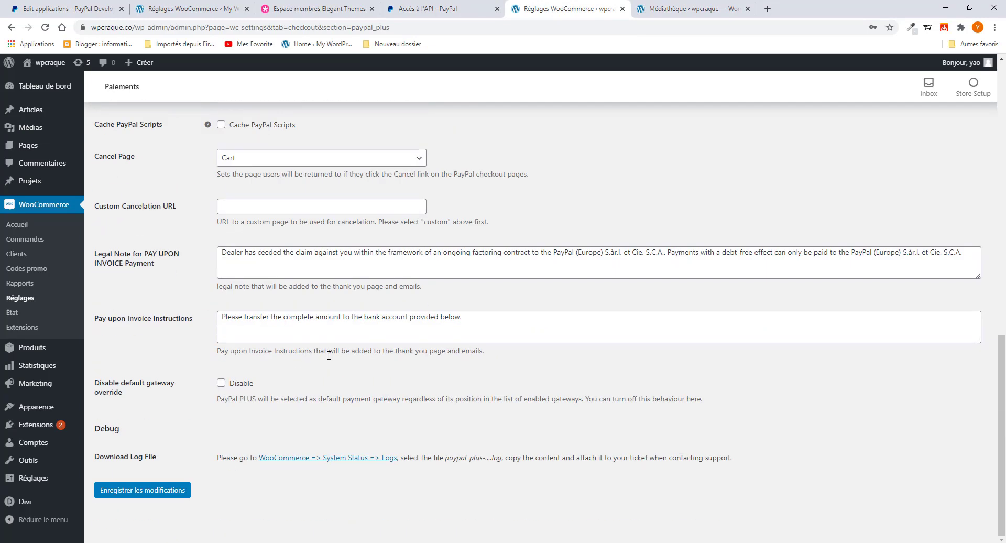
left_click(135, 492)
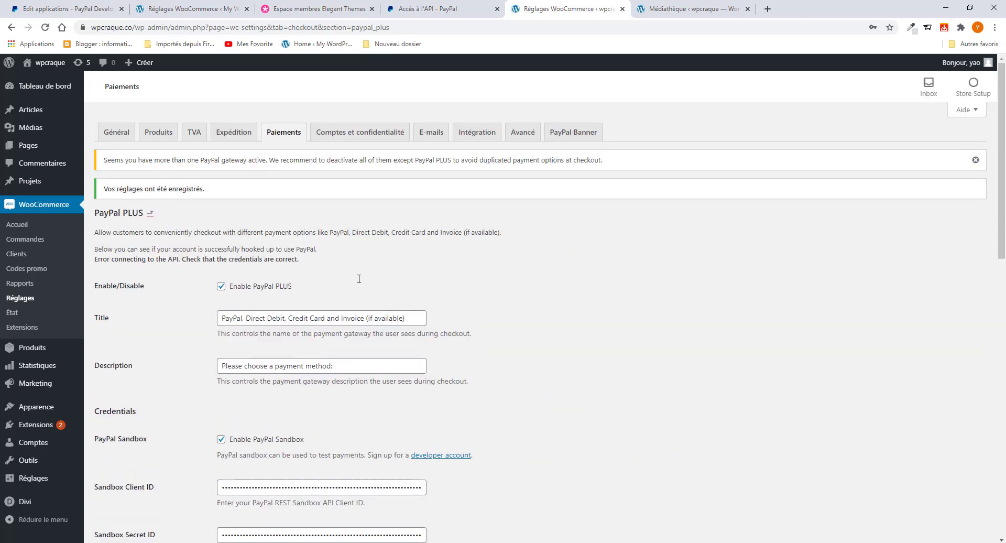
scroll(359, 278, "down", 2)
scroll(360, 283, "down", 2)
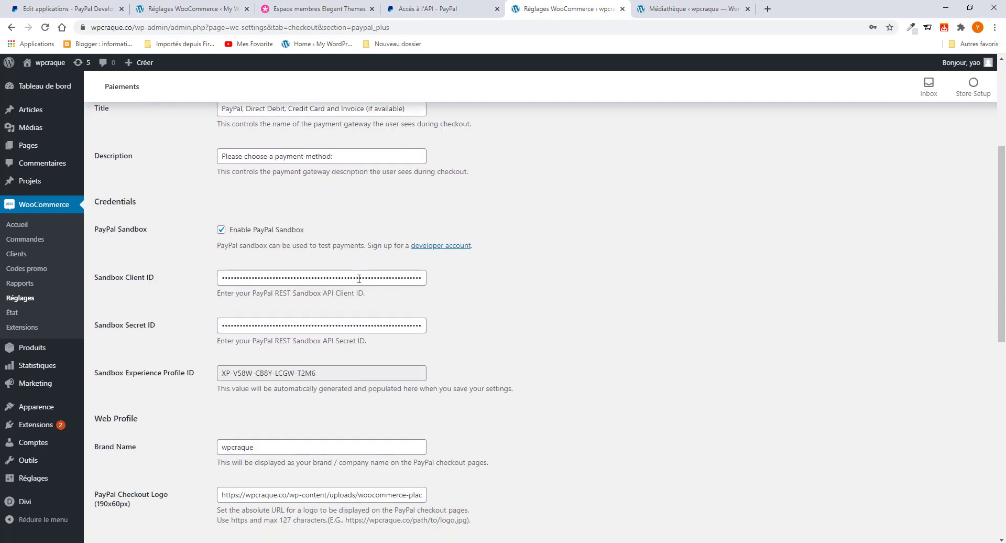
scroll(359, 278, "down", 2)
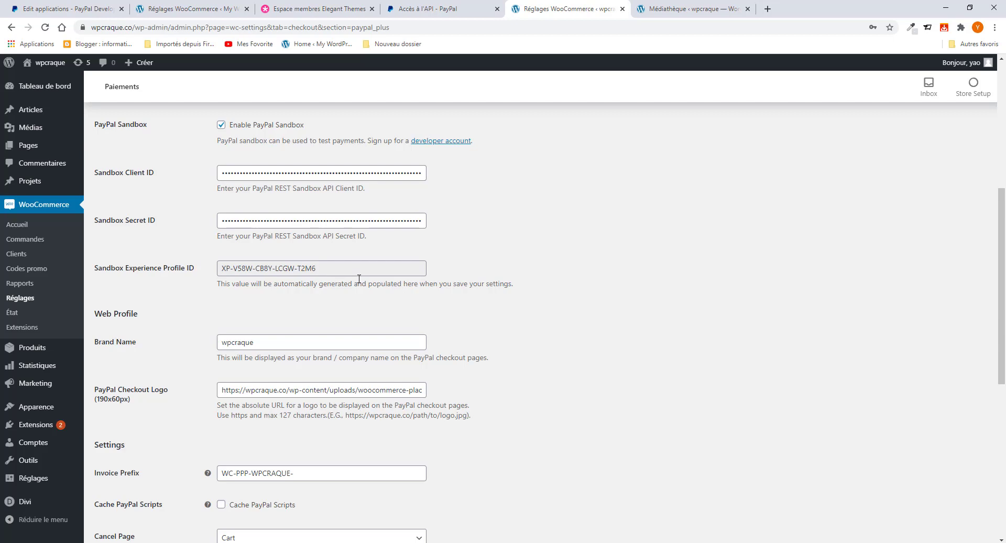
scroll(359, 279, "up", 6)
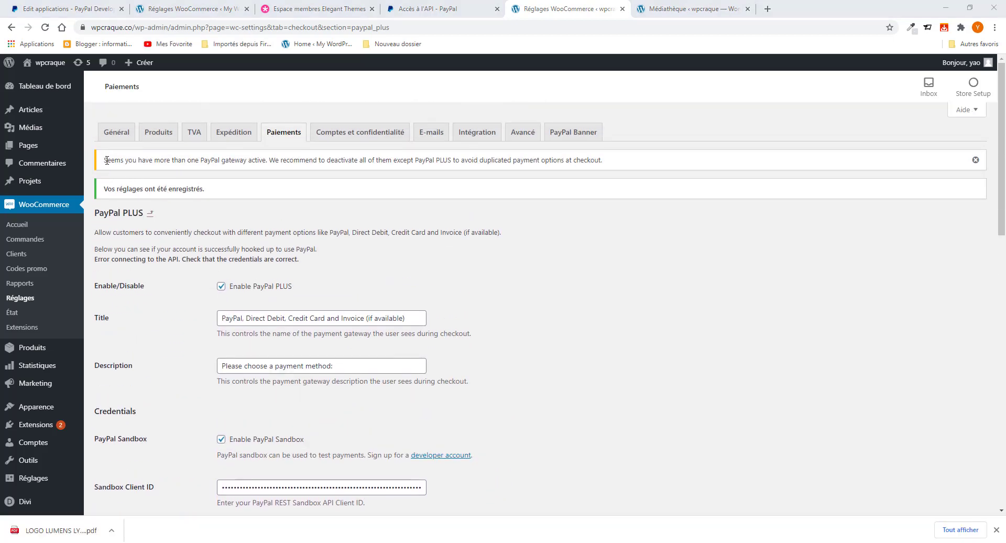
Step: Disable PayPal Standard and enable PayPal Express Checkout among the WooCommerce payment methods, and save the changes
left_click_drag(105, 160, 318, 160)
left_click_drag(330, 160, 504, 163)
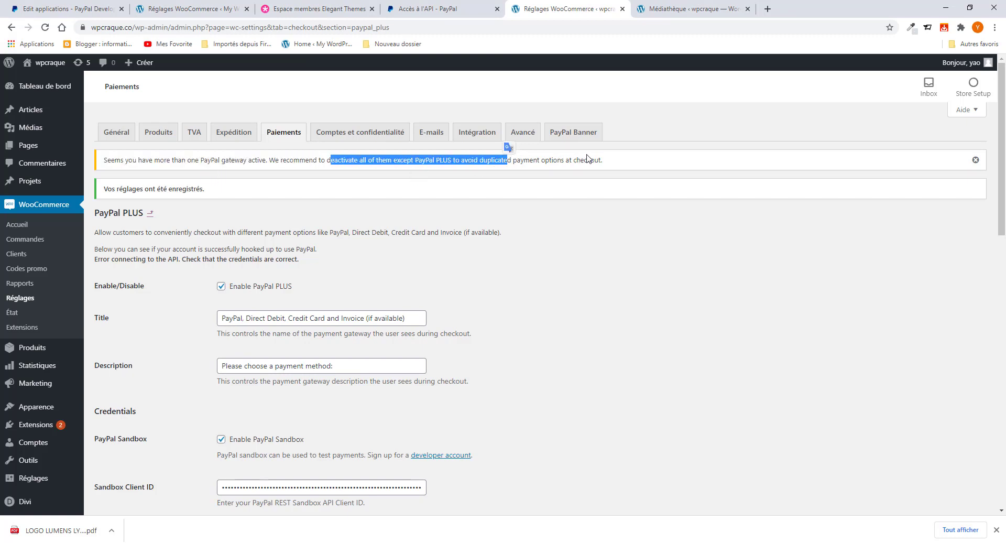
left_click(286, 139)
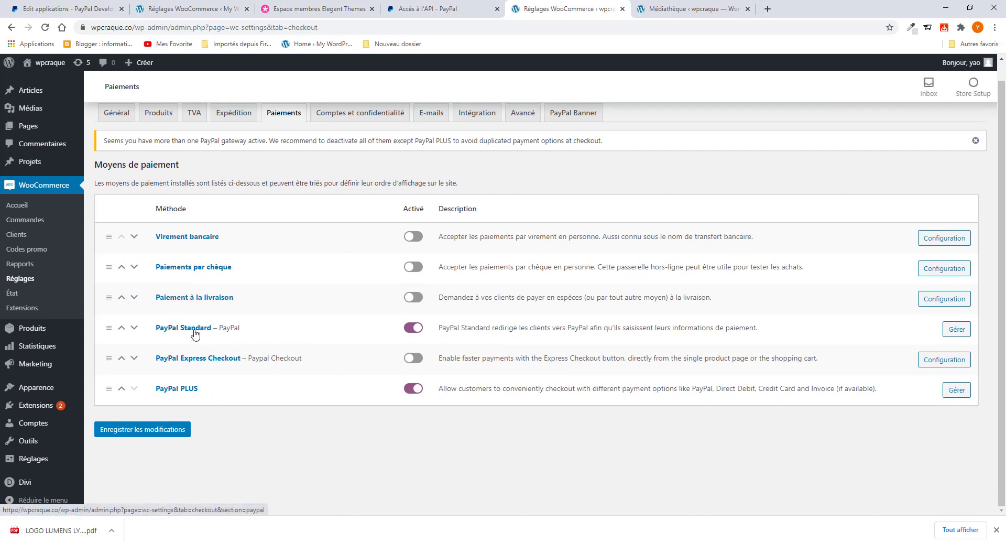
left_click(412, 329)
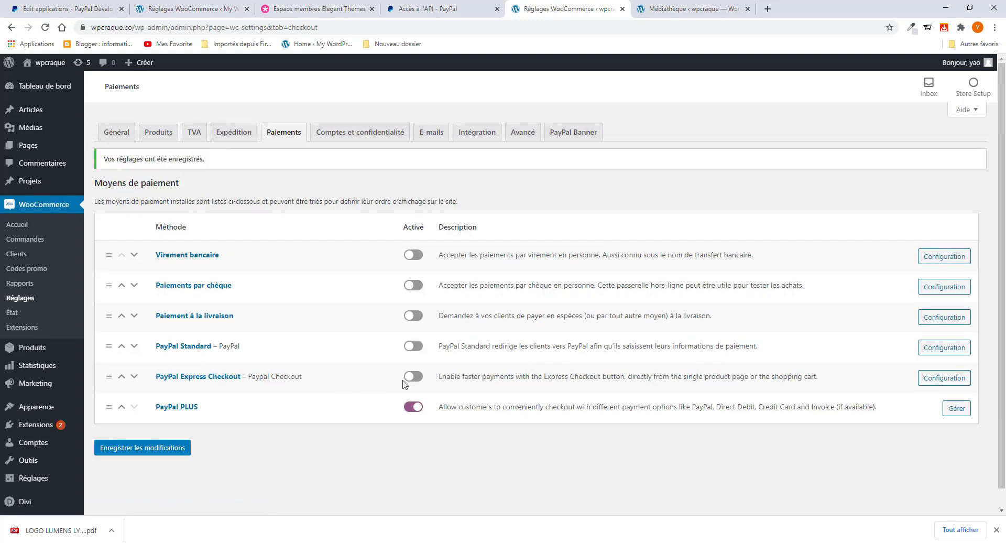
left_click(413, 377)
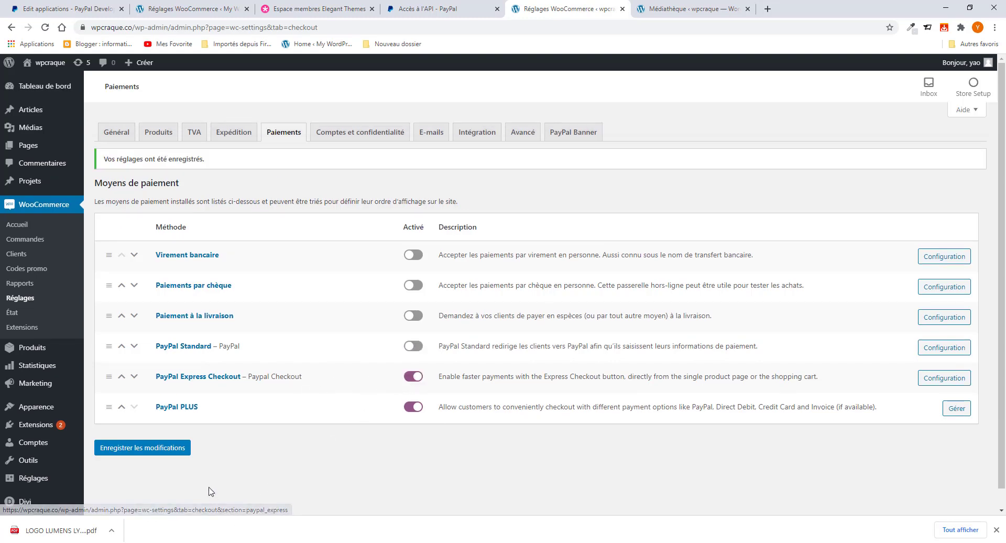
left_click(168, 452)
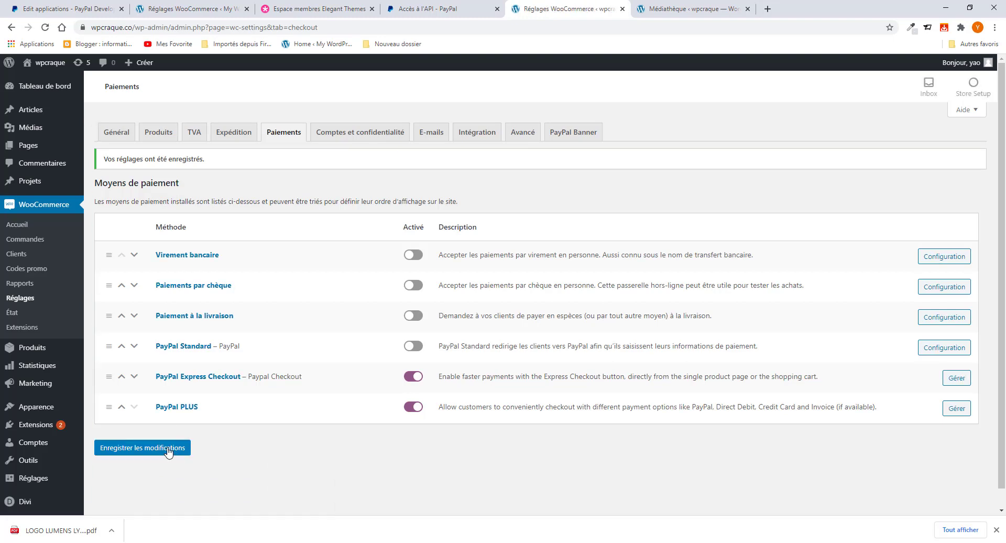
Step: Review the PayPal Express Checkout settings, from the sandbox credentials to the button layout, and return to the payment methods list
left_click(954, 379)
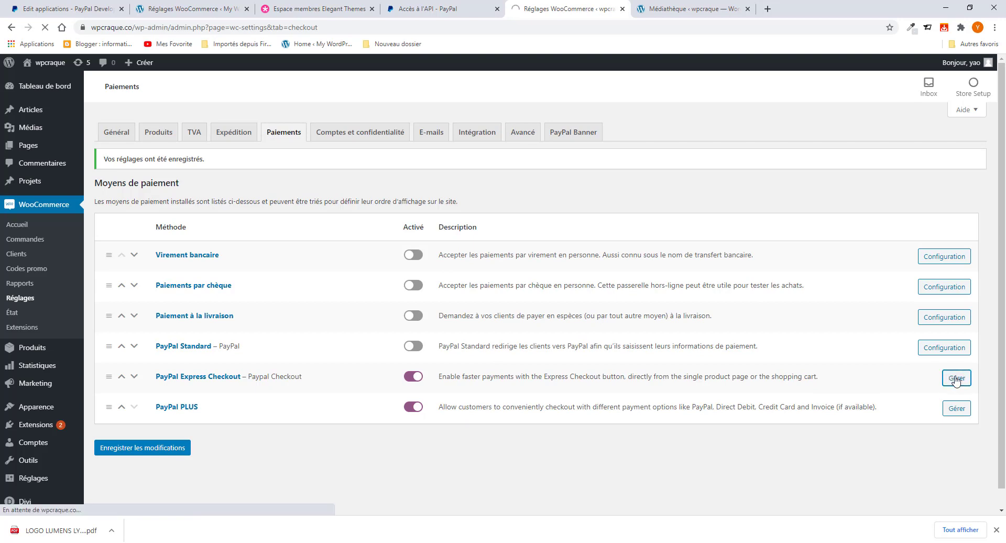
scroll(487, 283, "down", 4)
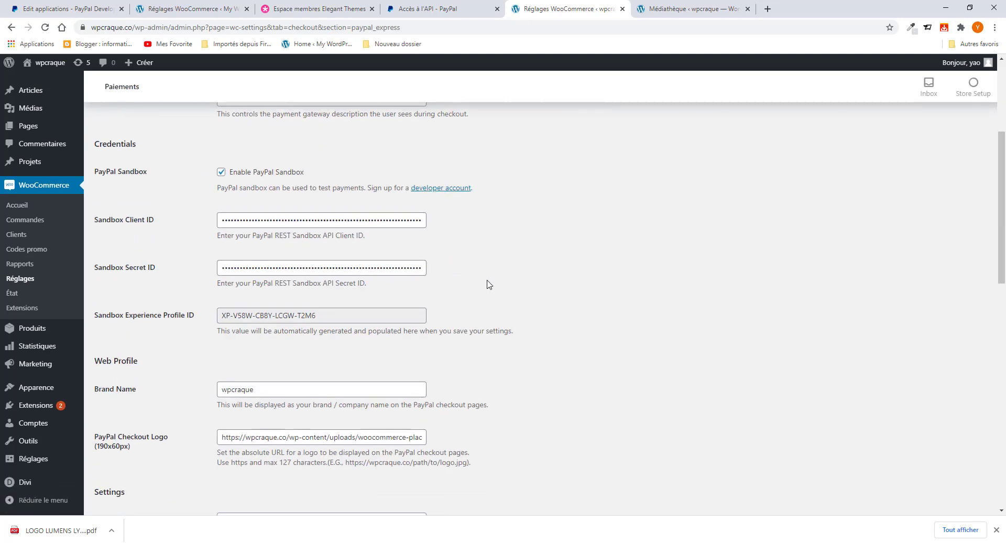
scroll(487, 285, "down", 12)
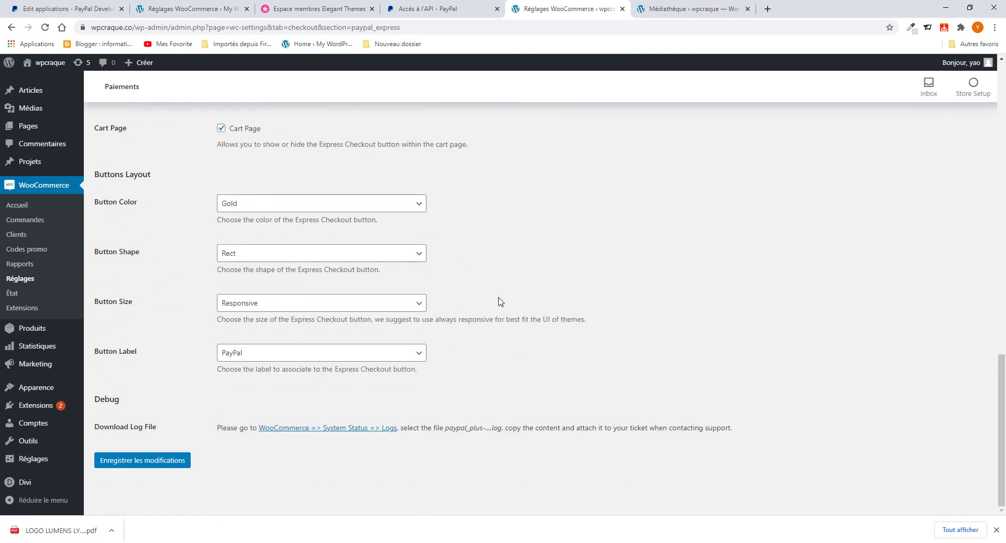
scroll(498, 299, "up", 3)
scroll(500, 302, "up", 12)
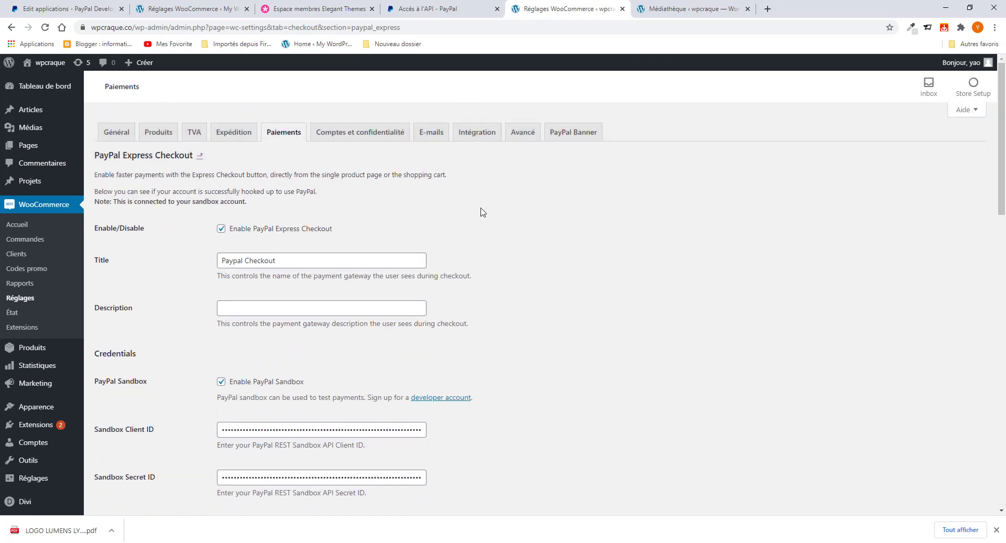
left_click(293, 135)
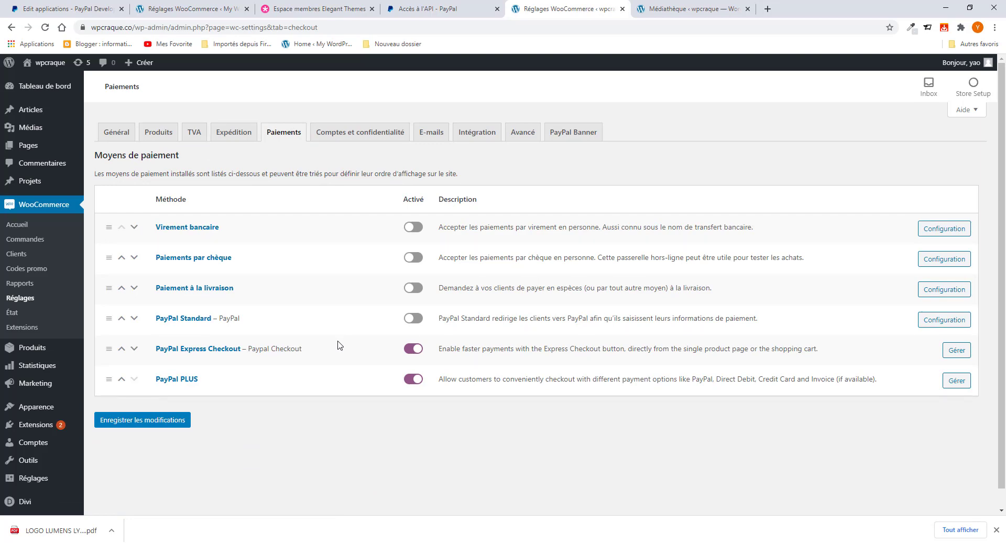
Step: Search for "stripe" among the WordPress plugins available to add
scroll(60, 356, "down", 1)
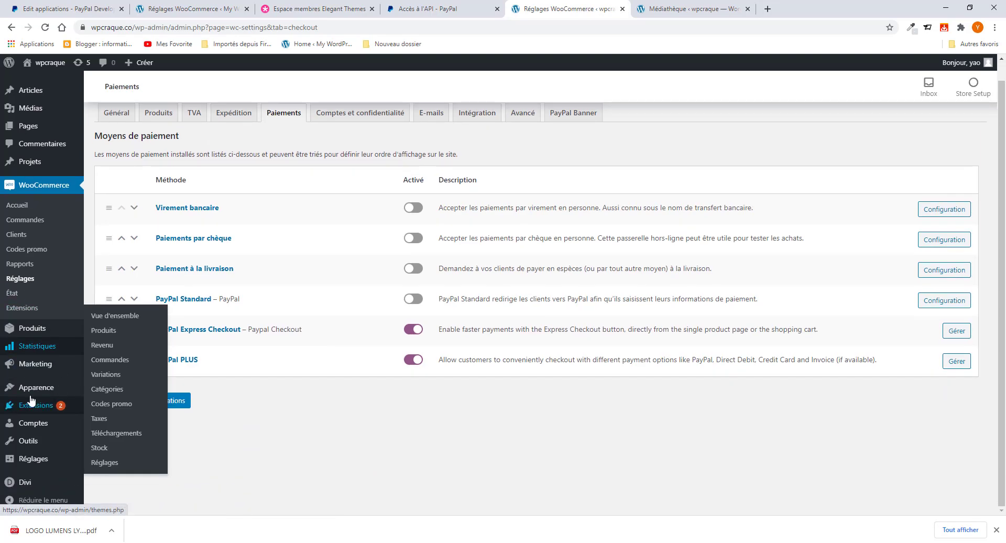
mouse_move(47, 409)
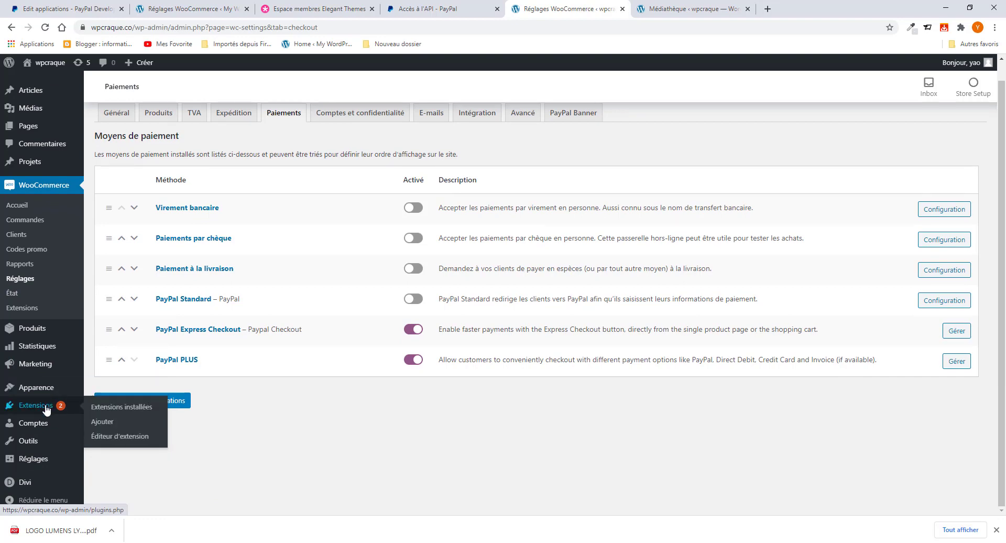
left_click(108, 423)
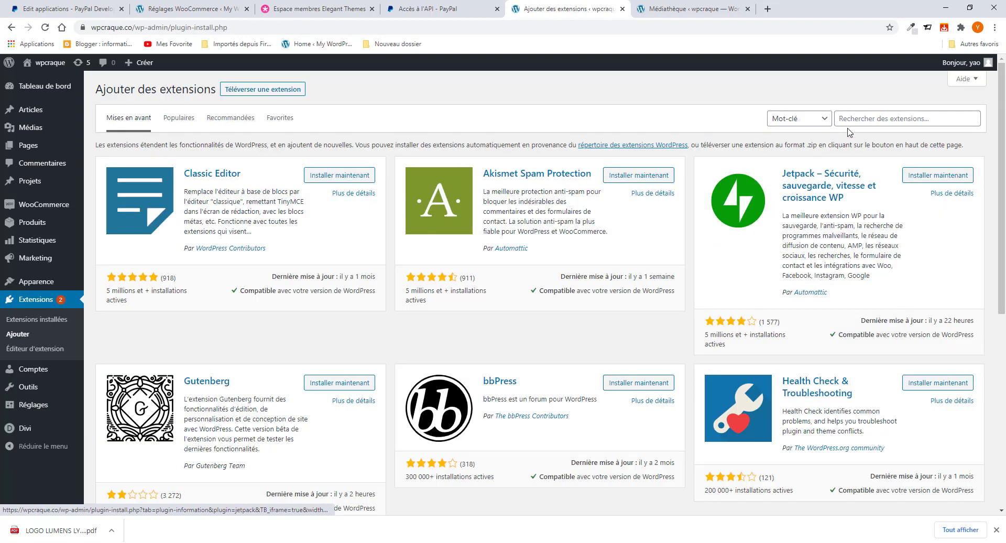
left_click(850, 120)
type("s")
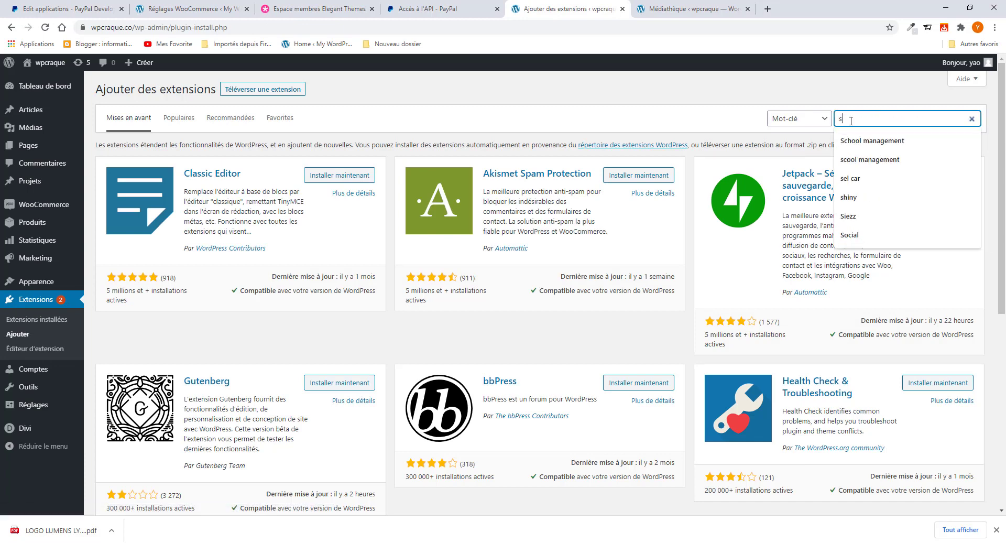
type("tripe")
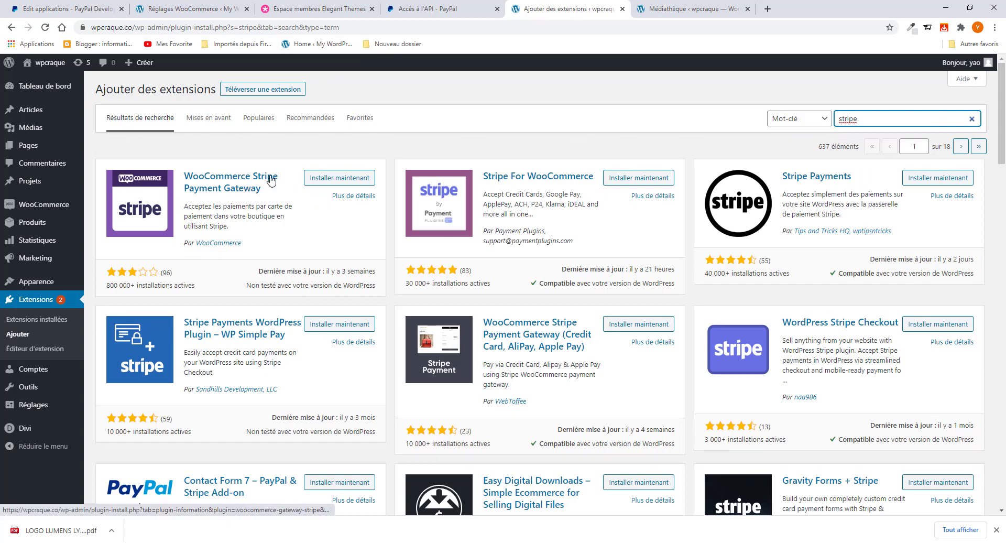
Step: Install and activate the WooCommerce Stripe Payment Gateway plugin
left_click(324, 179)
left_click(324, 179)
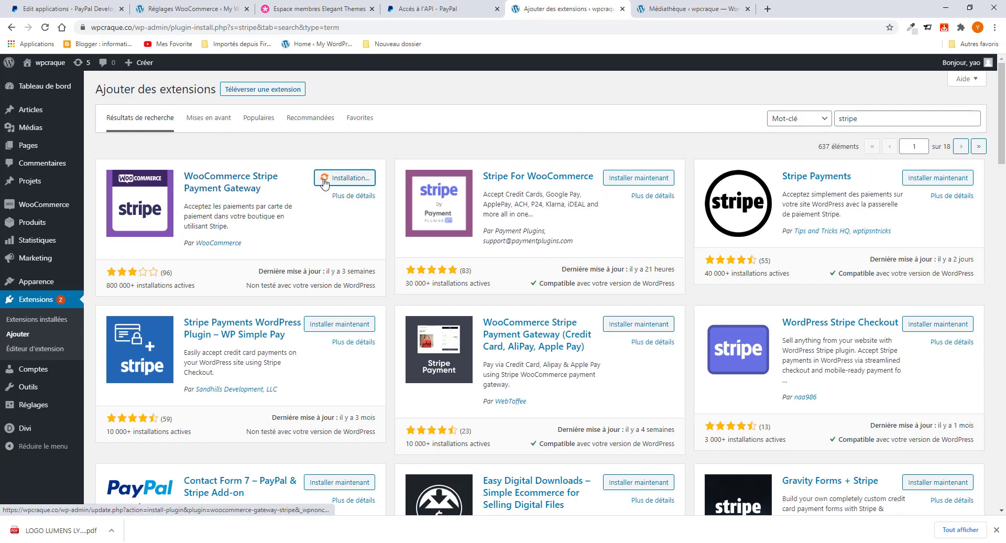
left_click(356, 182)
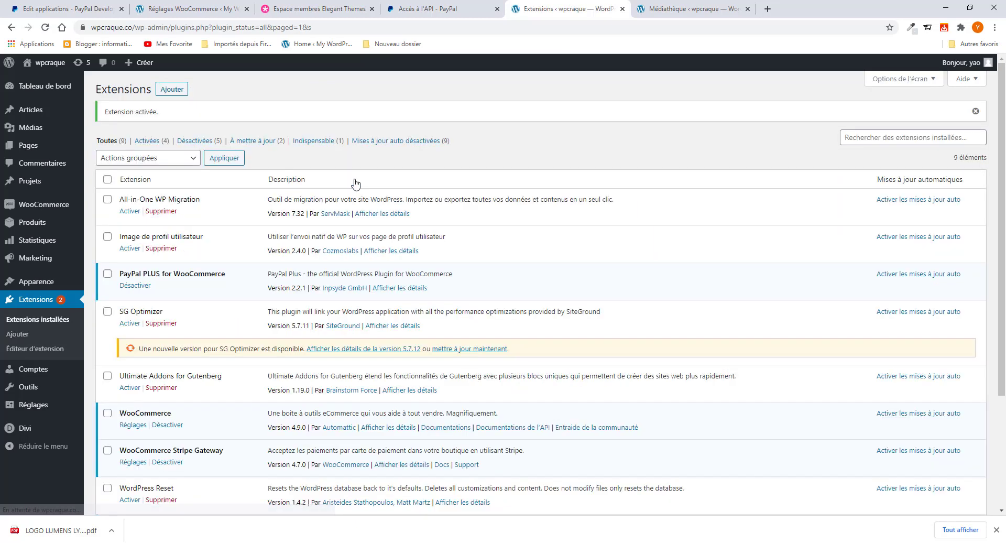
Step: Enable the Stripe card payment method (Carte de paiement) in the WooCommerce payment settings and save the changes
mouse_move(23, 206)
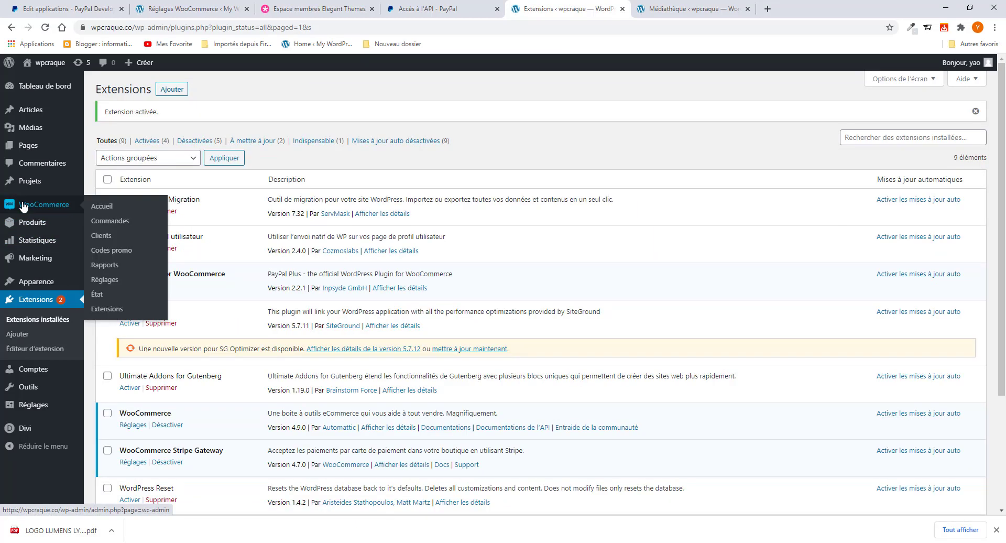
left_click(108, 282)
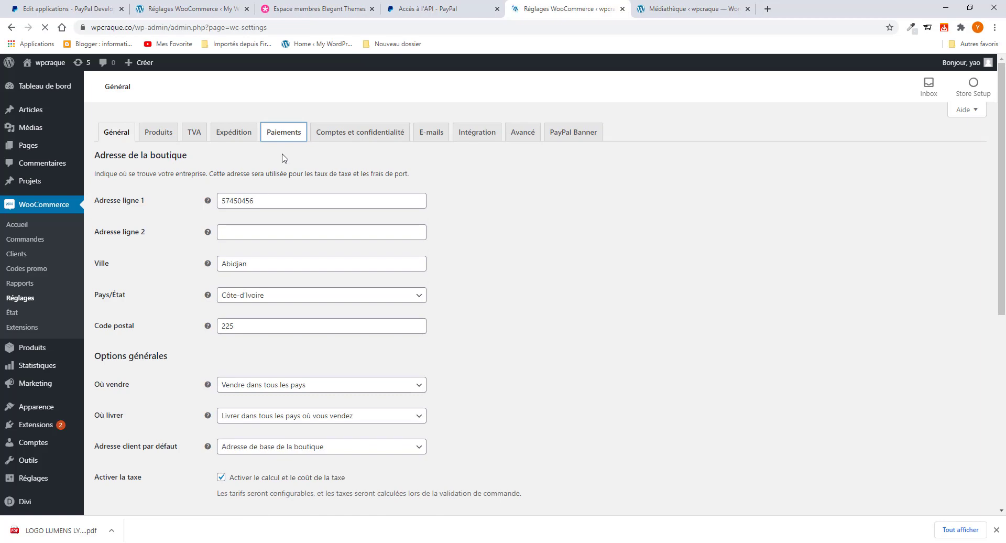
scroll(259, 312, "down", 5)
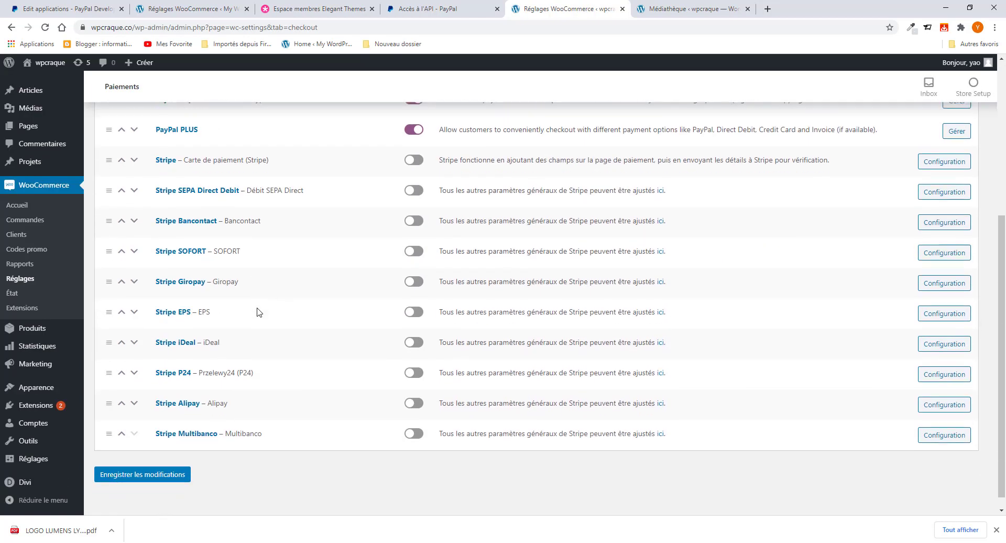
scroll(258, 313, "down", 1)
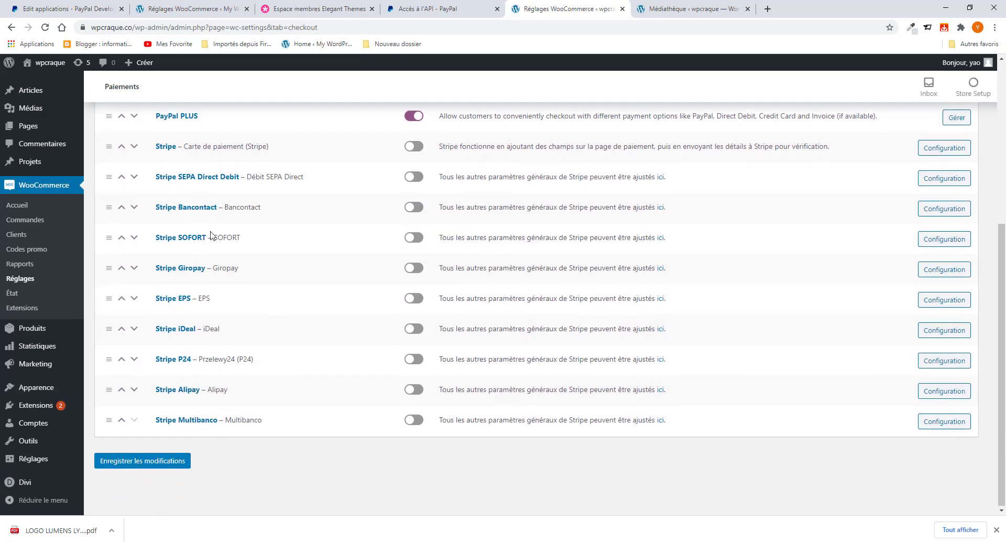
scroll(175, 266, "up", 2)
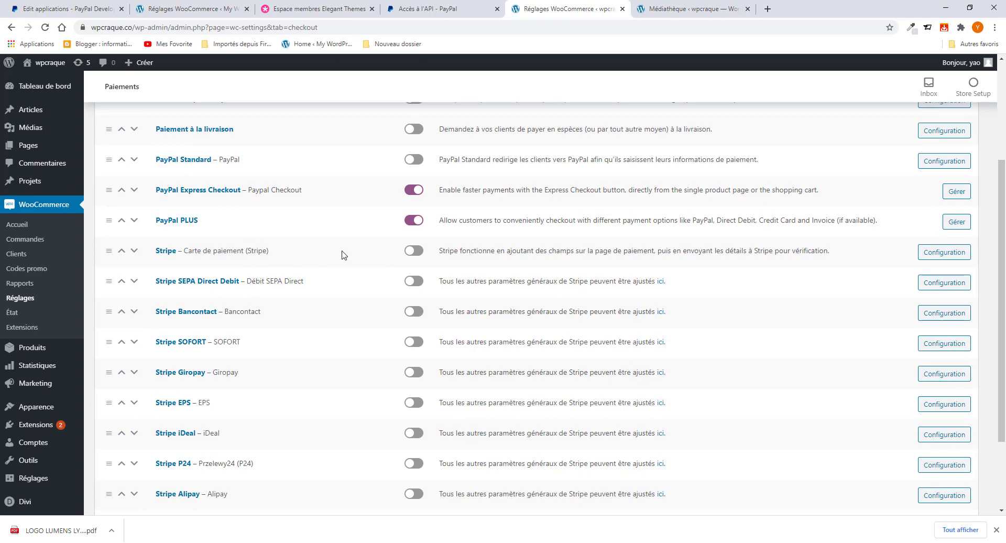
left_click(421, 254)
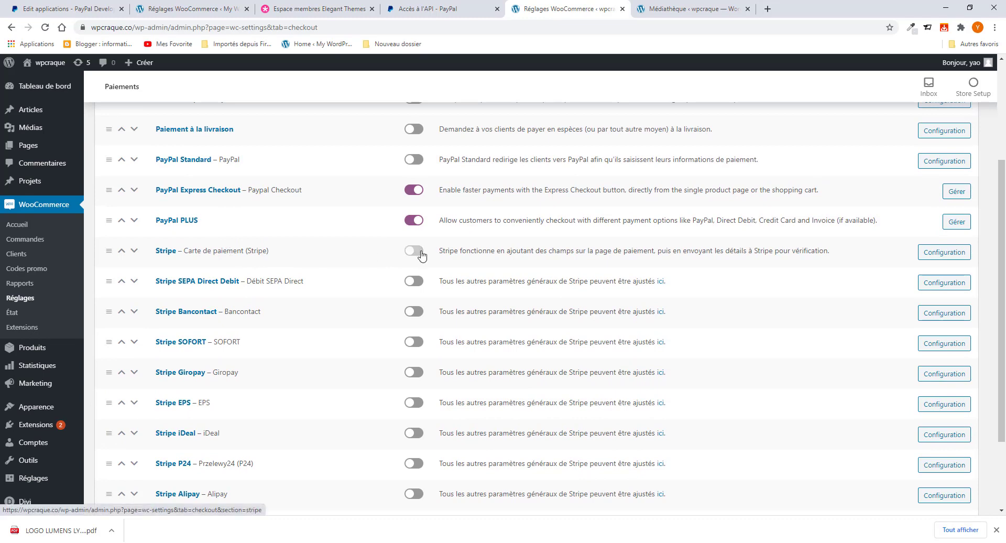
scroll(290, 430, "down", 2)
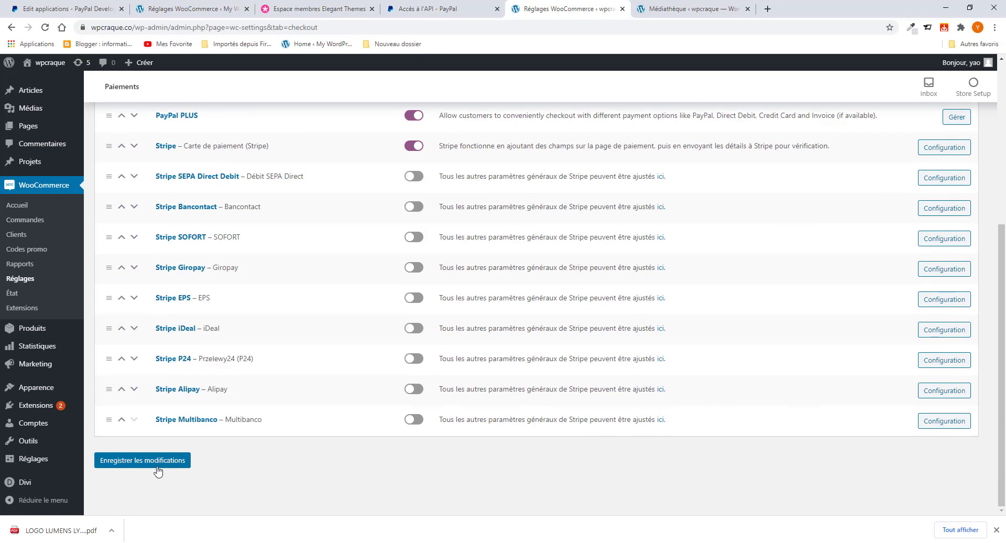
left_click(157, 461)
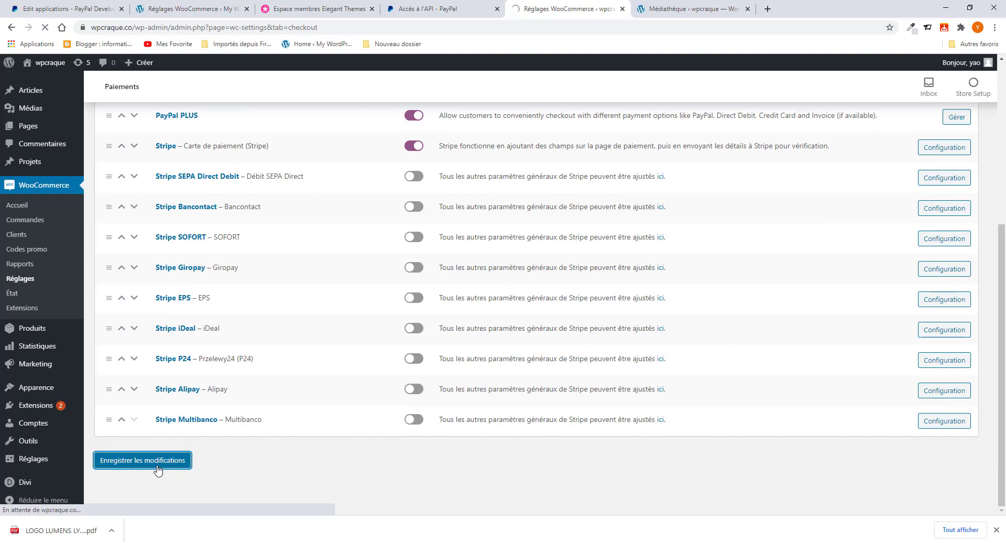
Step: Open the Stripe payment method's settings and review its title, description, webhook, account connection and test key fields
scroll(596, 388, "down", 4)
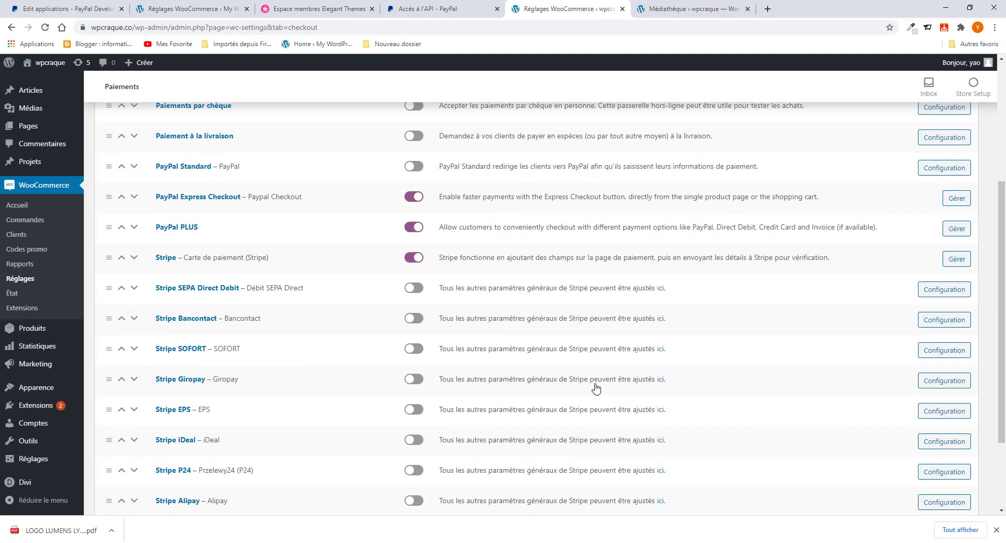
left_click(958, 262)
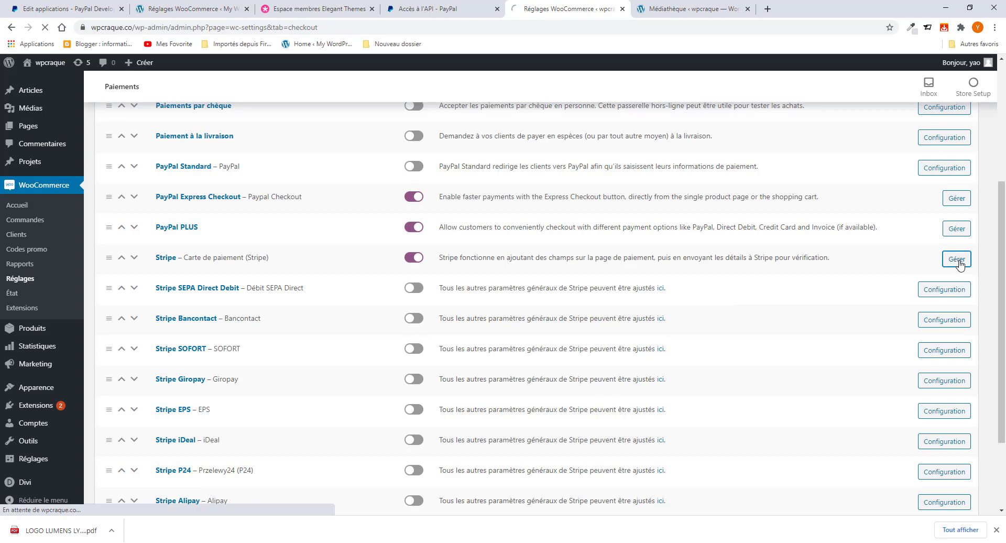
scroll(539, 300, "down", 4)
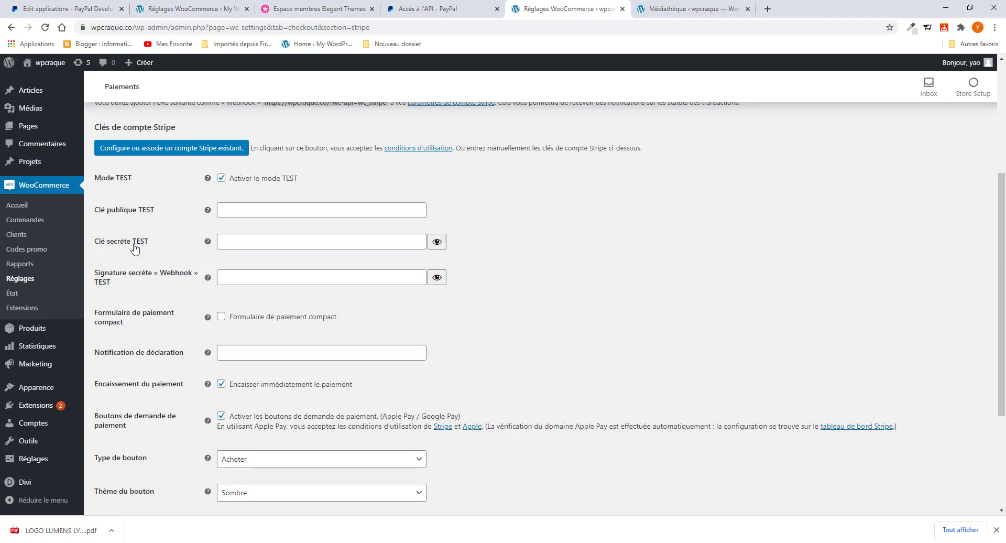
scroll(242, 308, "up", 3)
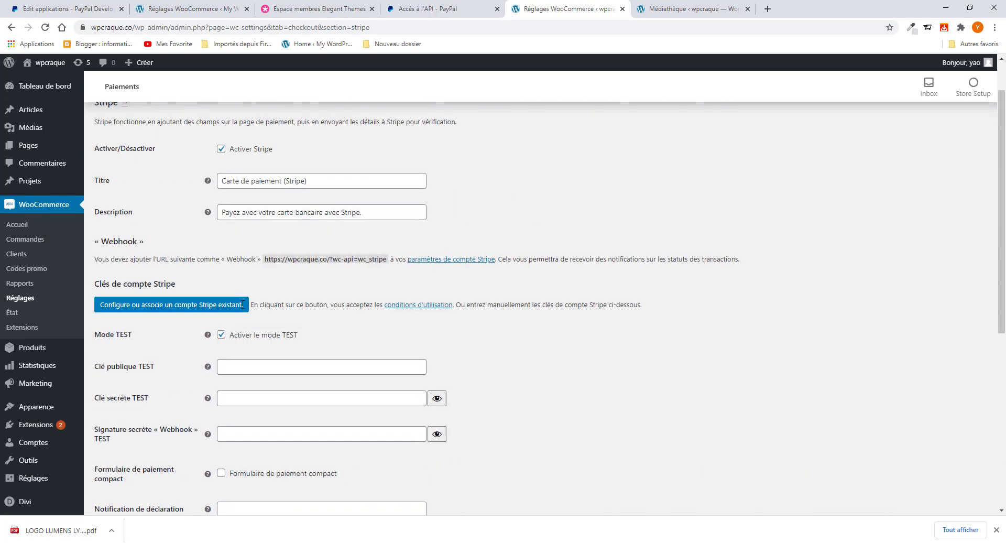
left_click_drag(310, 182, 219, 192)
left_click_drag(368, 217, 264, 305)
scroll(265, 307, "down", 3)
scroll(264, 307, "up", 3)
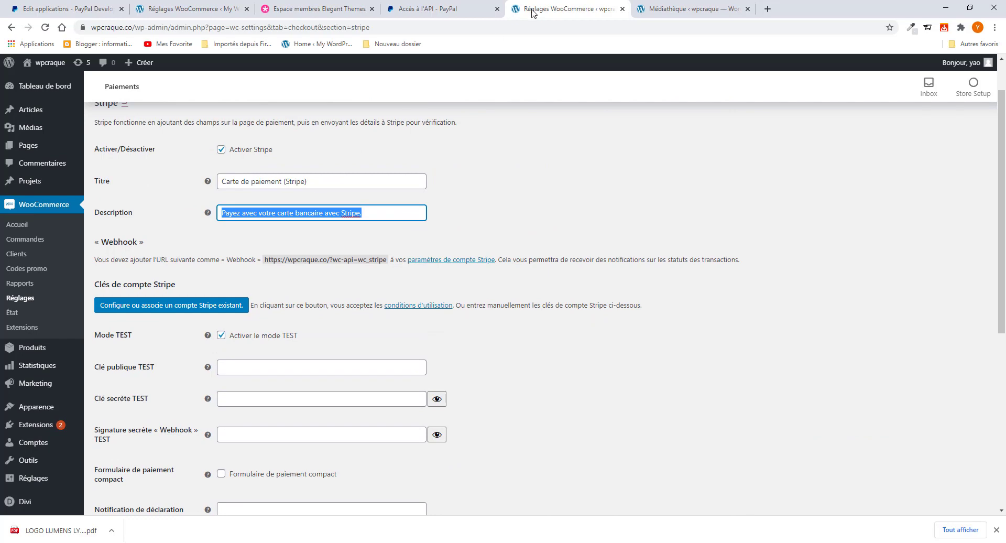
Step: Close the media library tab, search Google for "stripe" in a new tab and open the Stripe website
left_click(677, 14)
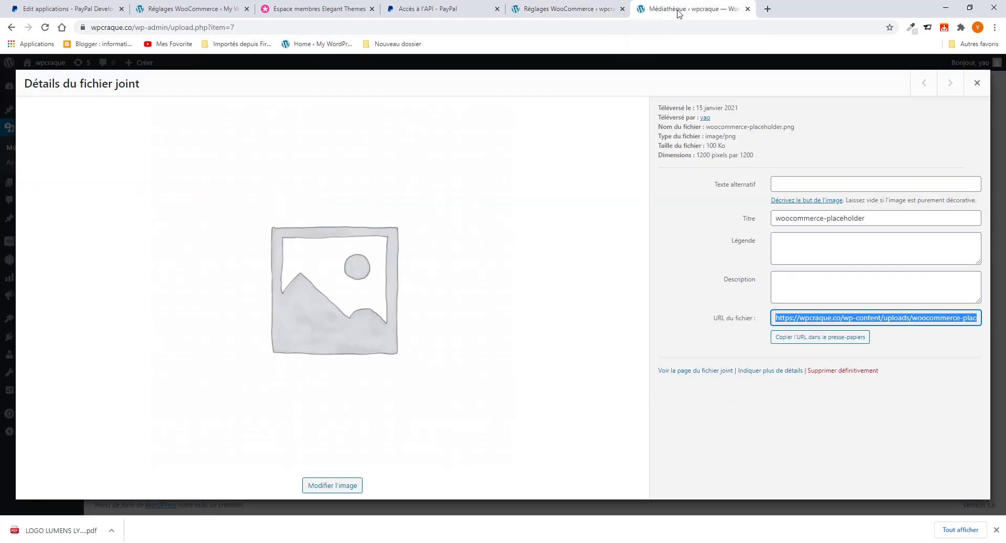
left_click(765, 10)
left_click(701, 14)
left_click(746, 10)
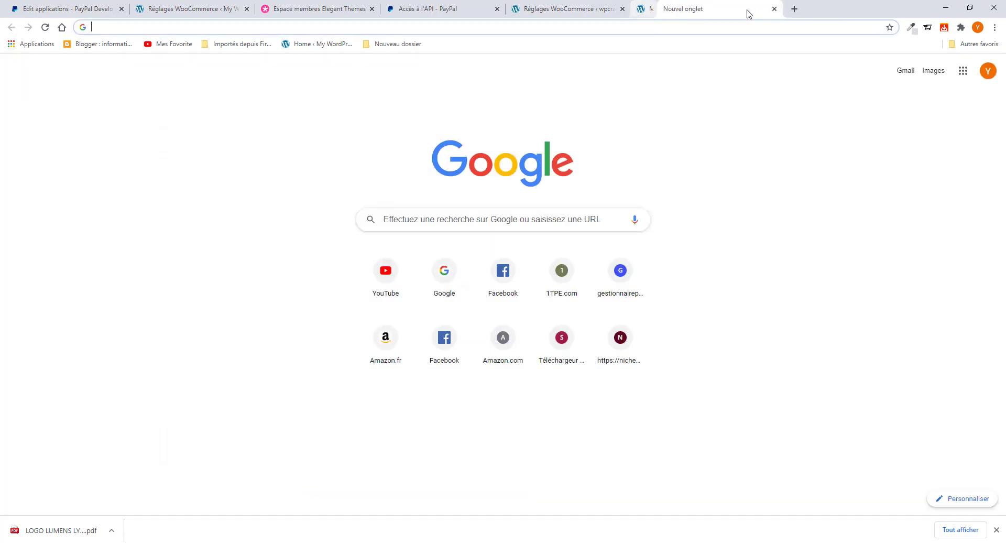
left_click(522, 29)
type("t")
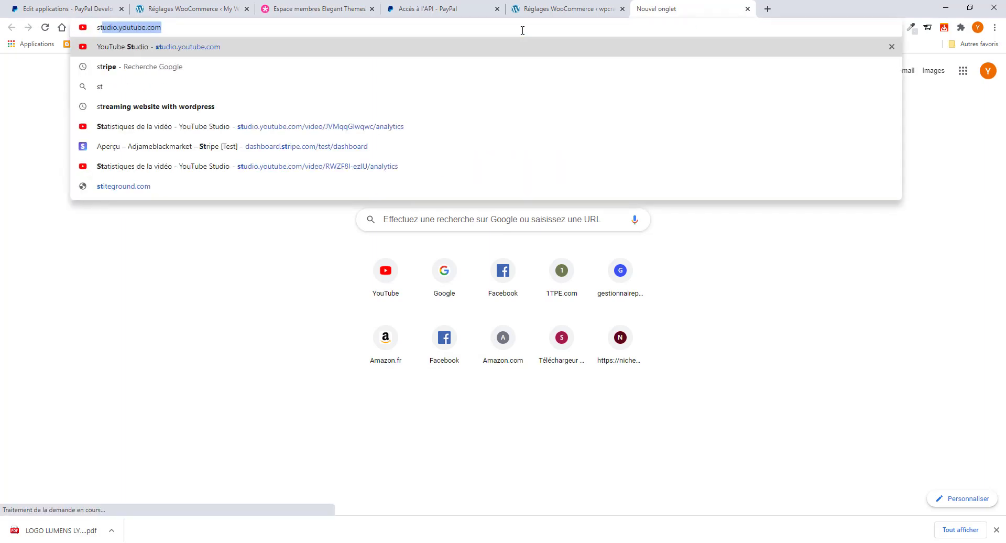
type("r")
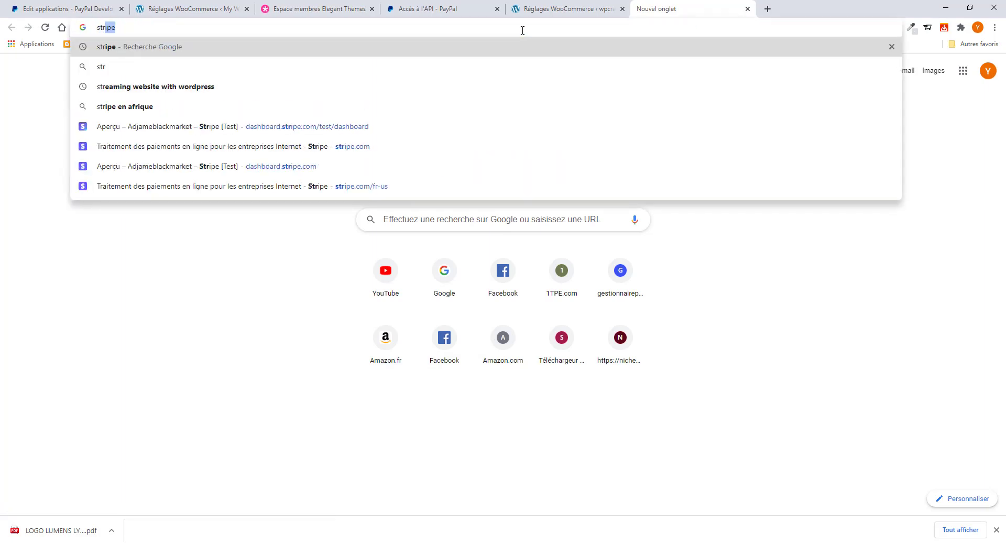
key("Return")
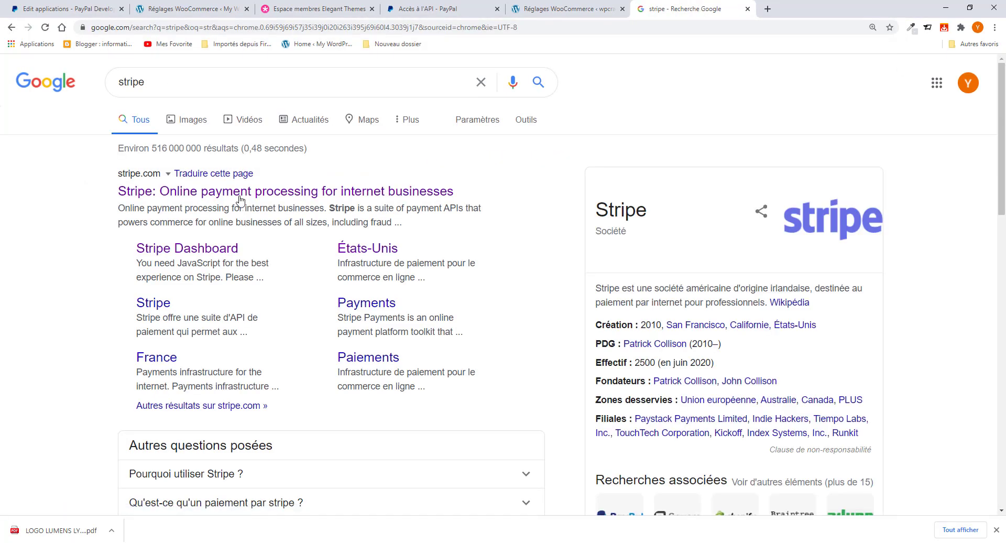
left_click(241, 194)
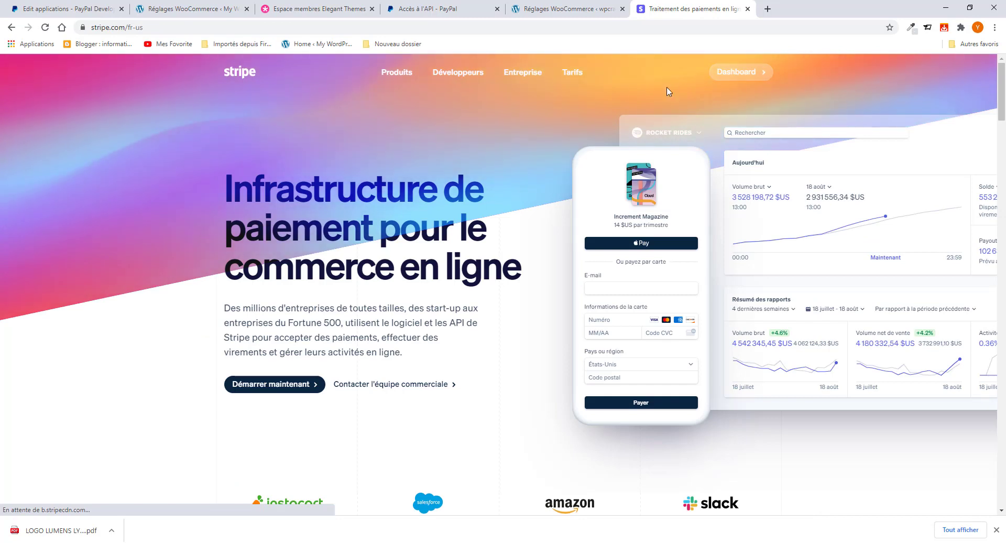
Step: Open the API keys page in the Stripe test dashboard and reveal the secret test key
left_click(736, 79)
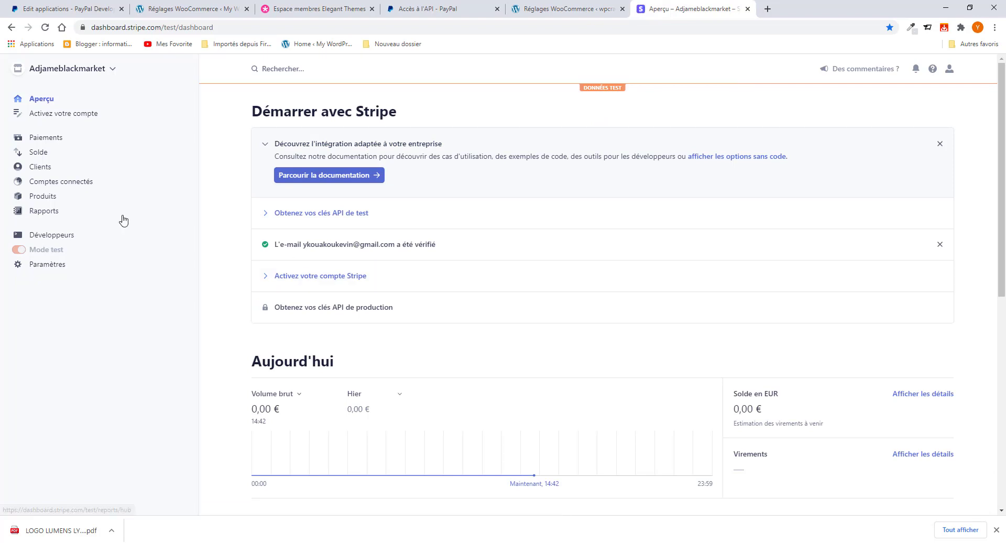
left_click(52, 238)
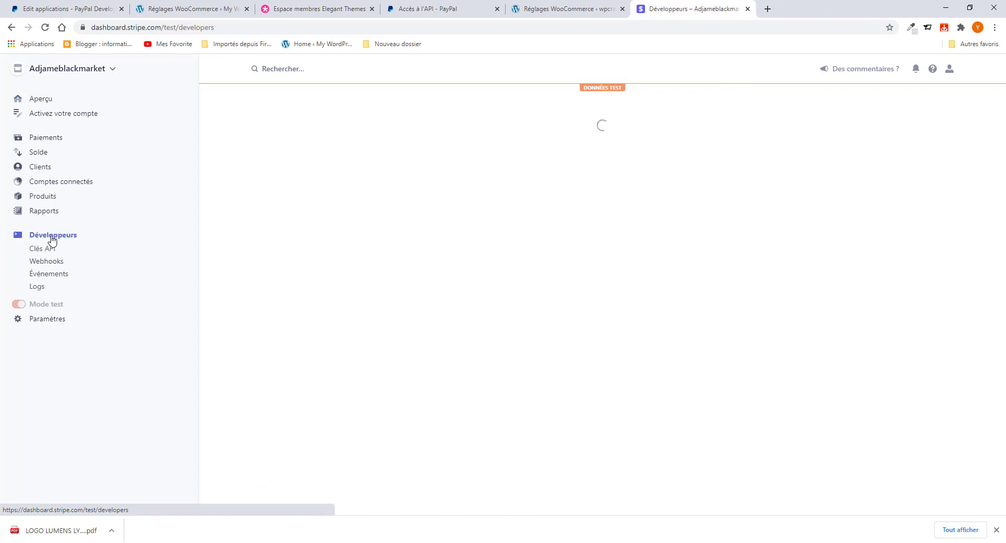
left_click(48, 250)
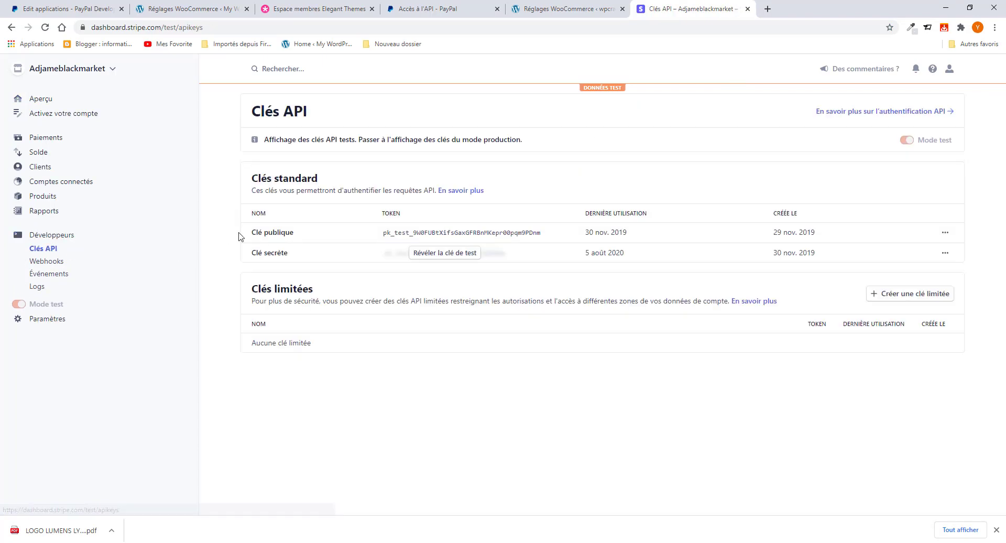
left_click(447, 253)
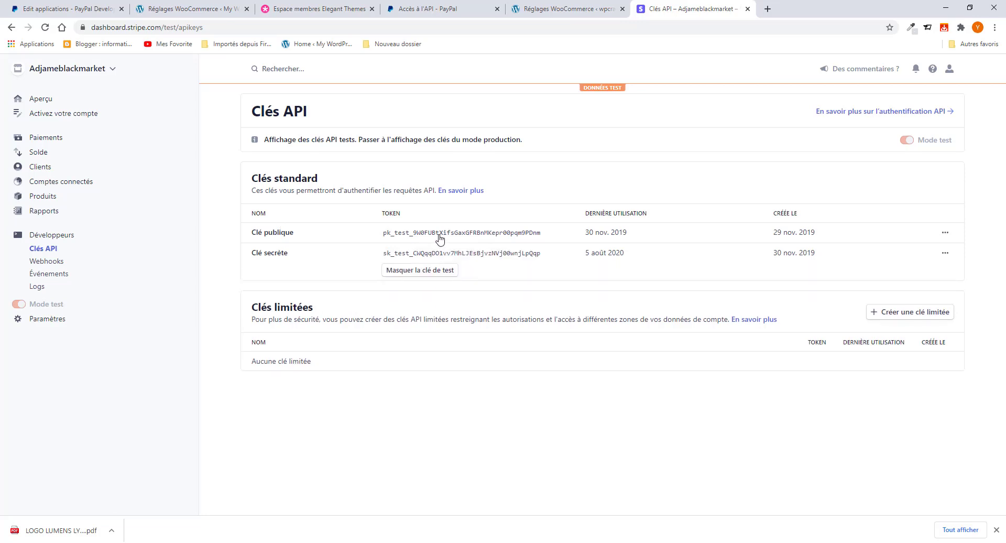
Step: Copy the public test key from Stripe into the Clé publique TEST field of the WooCommerce Stripe settings
left_click(439, 234)
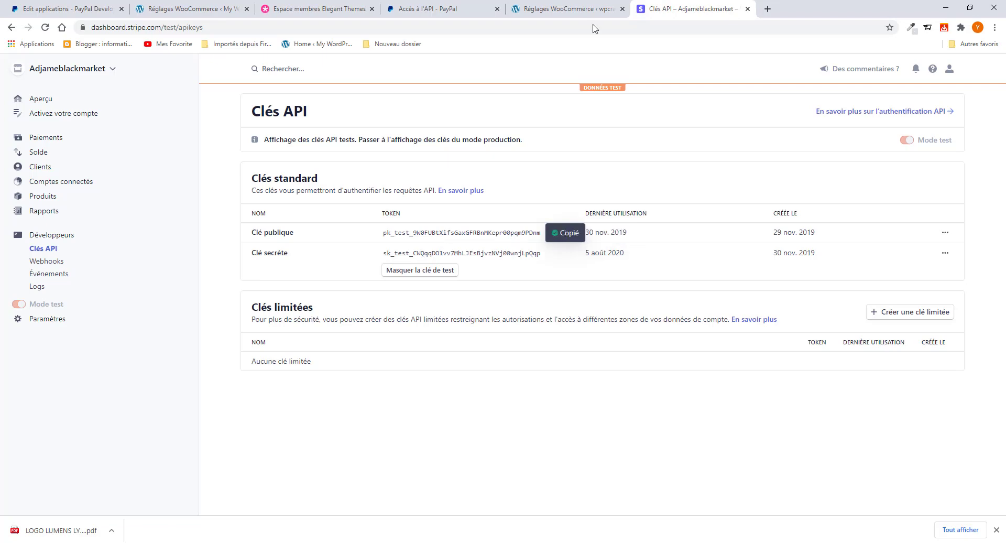
left_click(556, 10)
scroll(297, 249, "down", 2)
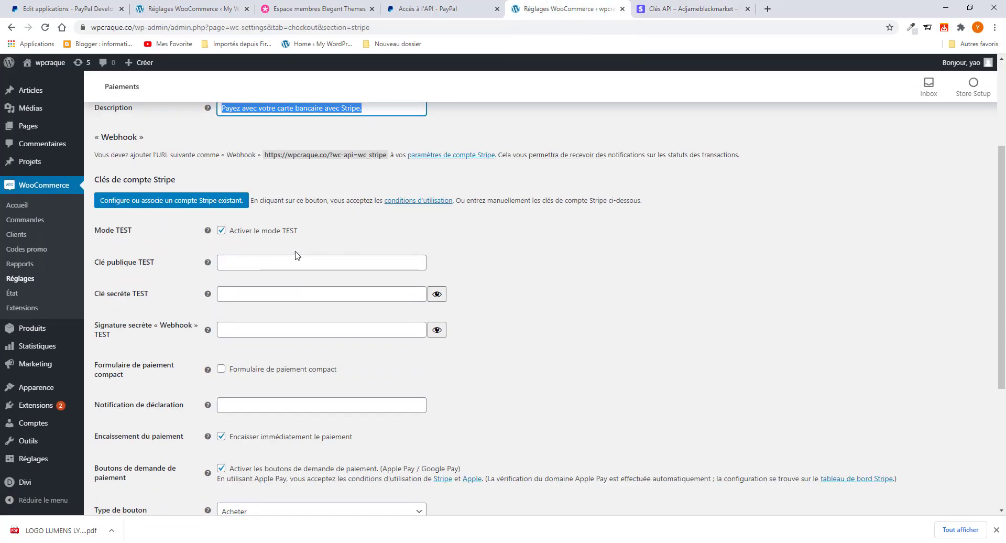
left_click(238, 266)
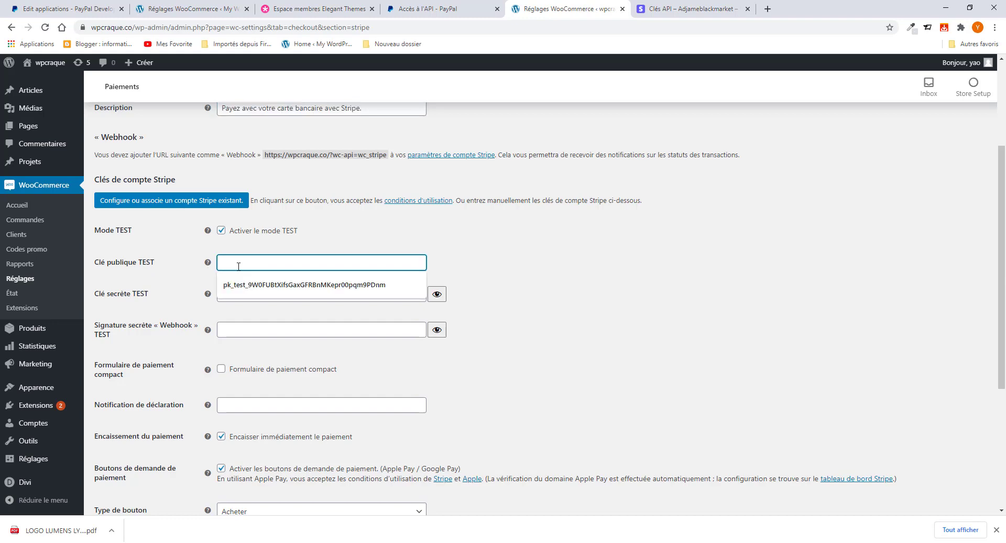
key("ctrl+v")
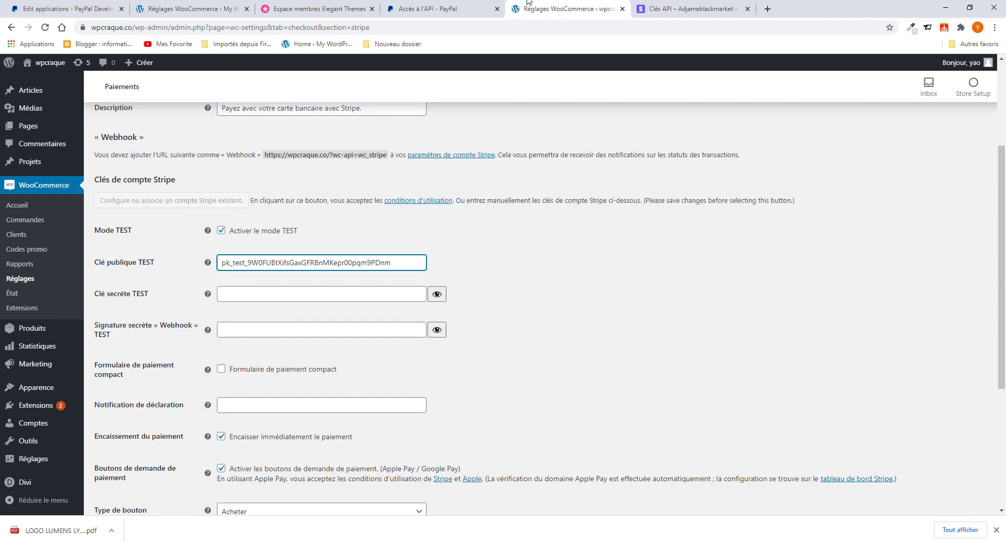
Step: Copy the secret test key from Stripe into the Clé secrète TEST field of the WooCommerce Stripe settings
left_click(657, 9)
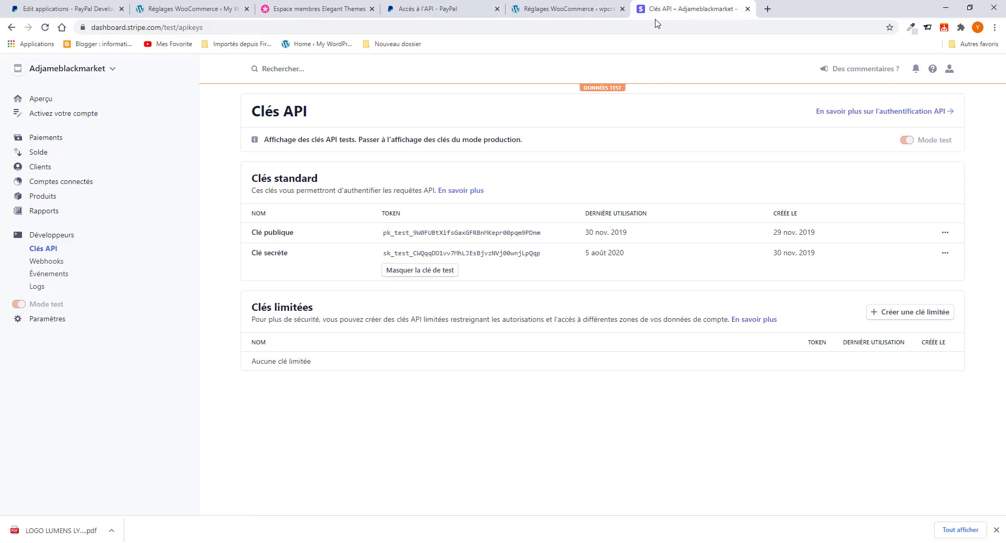
left_click(417, 256)
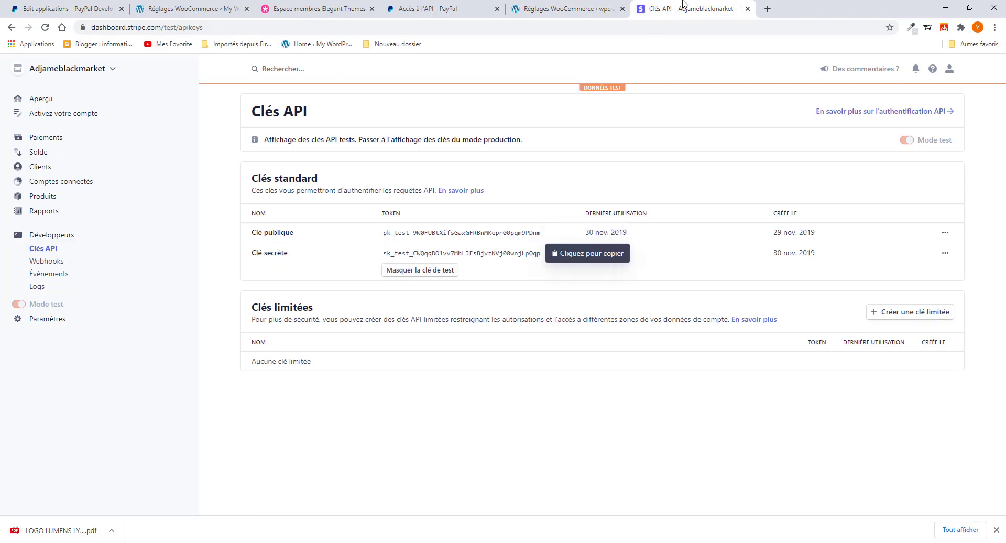
left_click(572, 9)
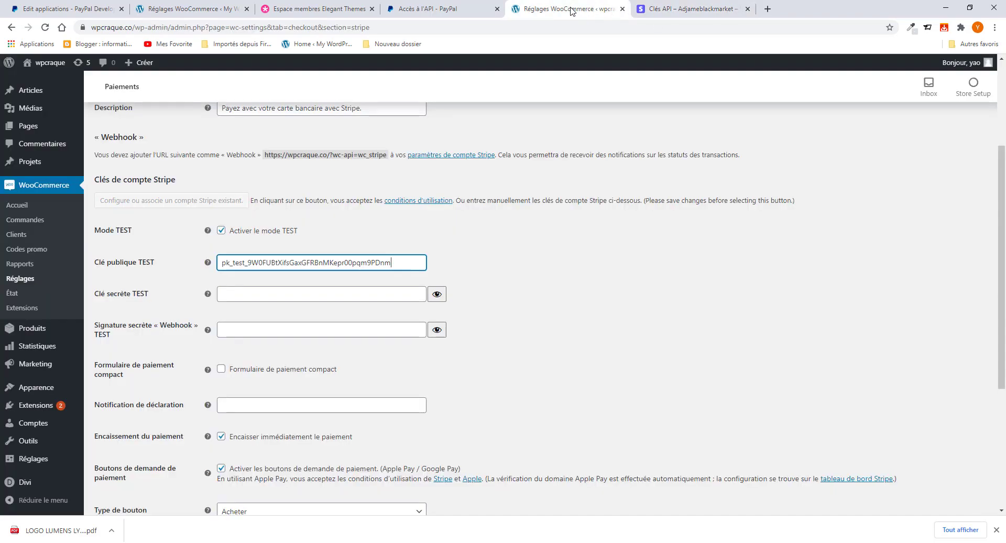
left_click(272, 294)
key("ctrl+v")
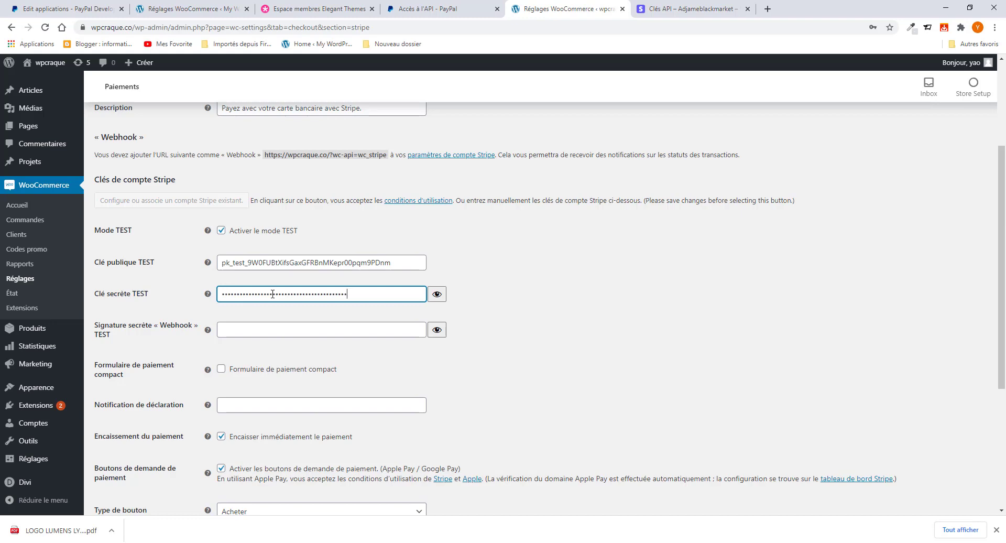
left_click(498, 267)
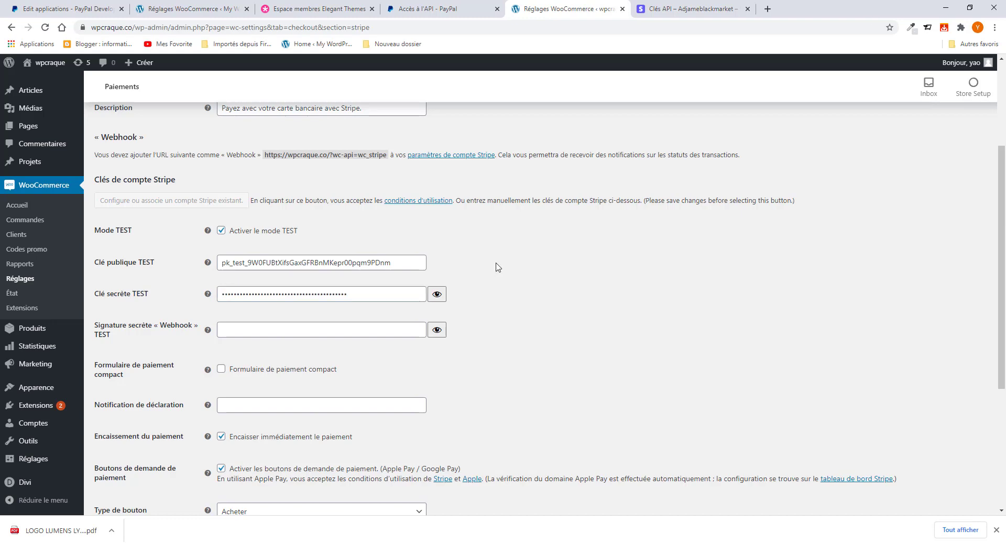
left_click(669, 10)
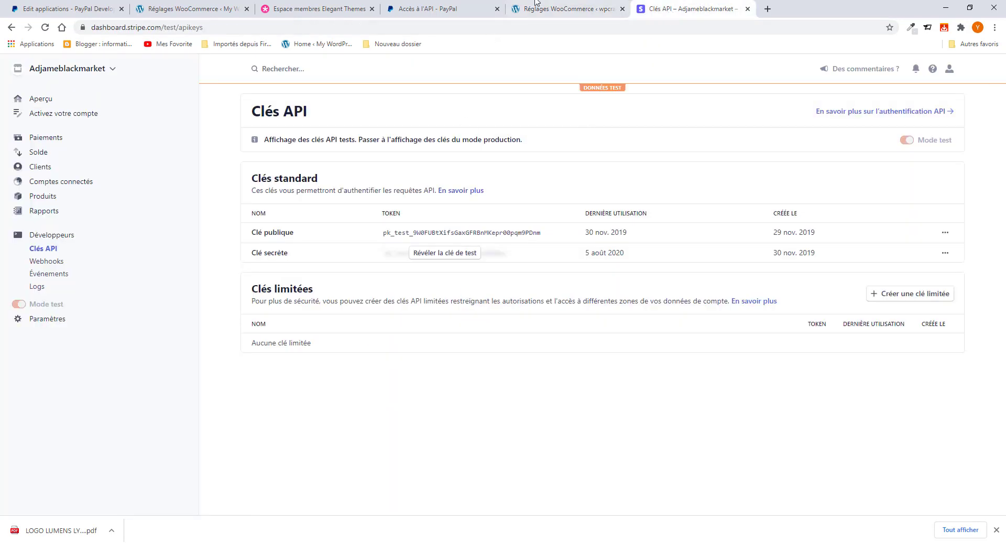
left_click(566, 9)
scroll(202, 275, "down", 2)
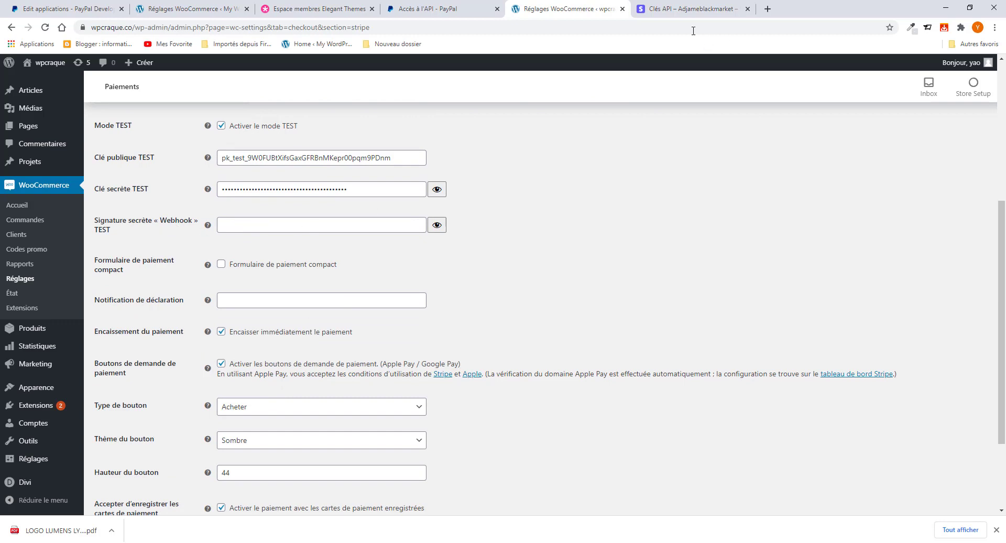
scroll(411, 188, "up", 2)
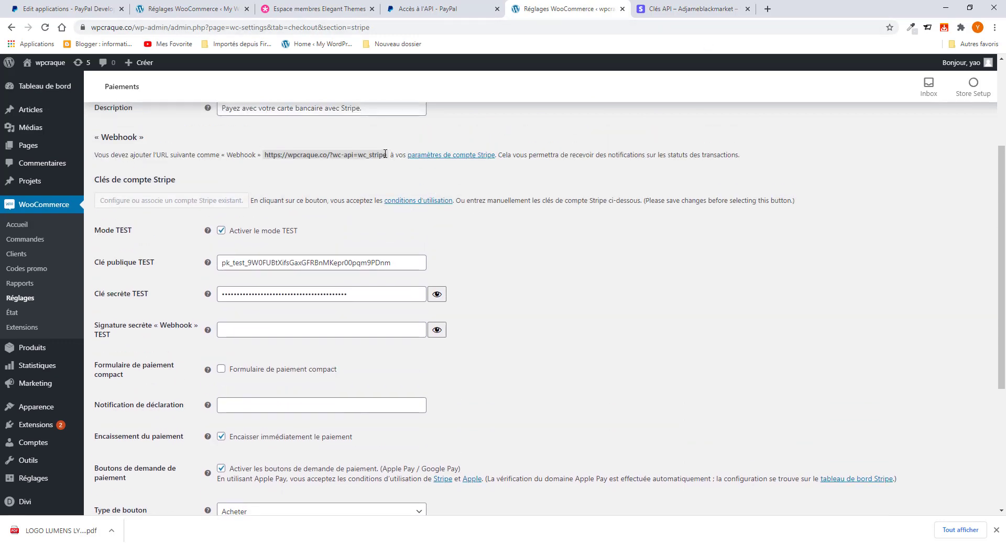
left_click_drag(390, 154, 262, 153)
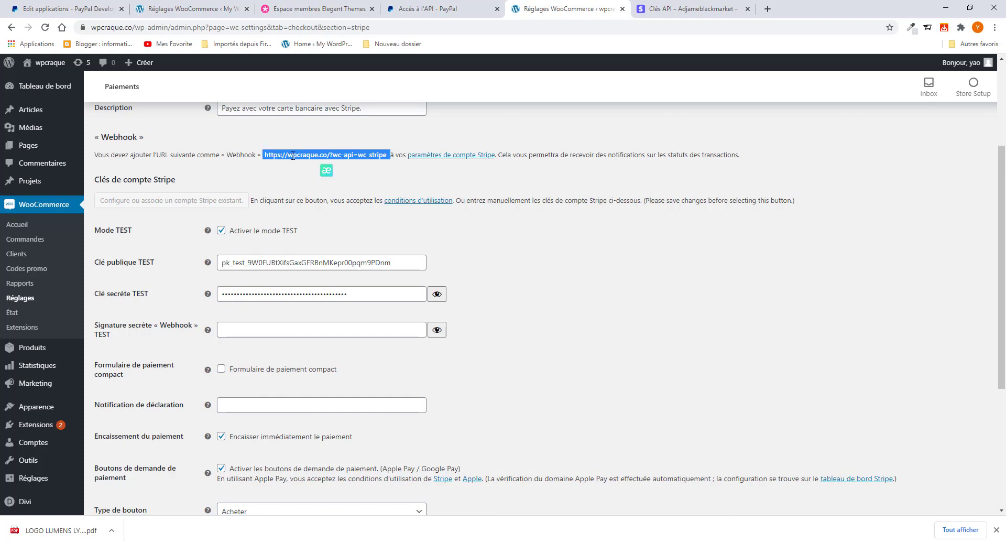
right_click(293, 154)
left_click(329, 173)
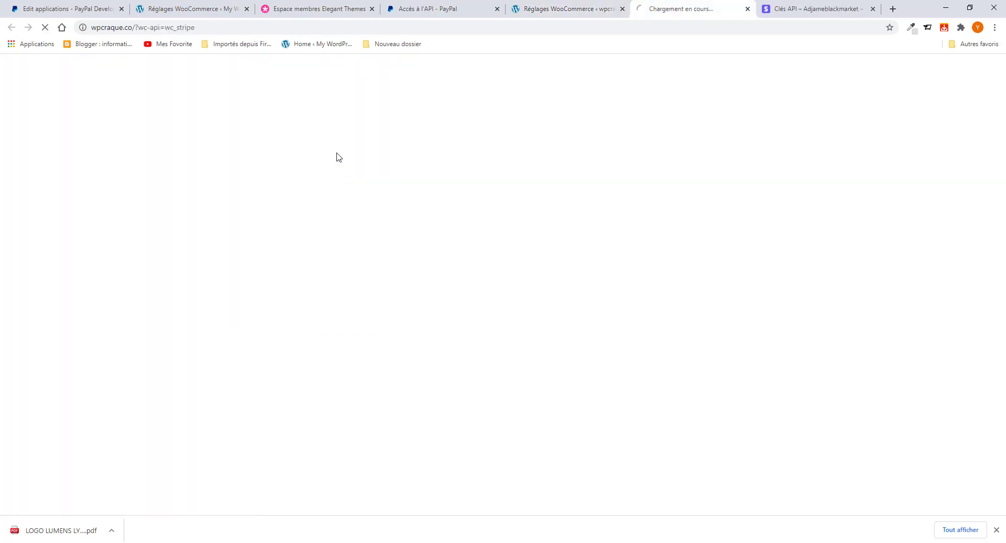
key("ctrl+shift+Tab")
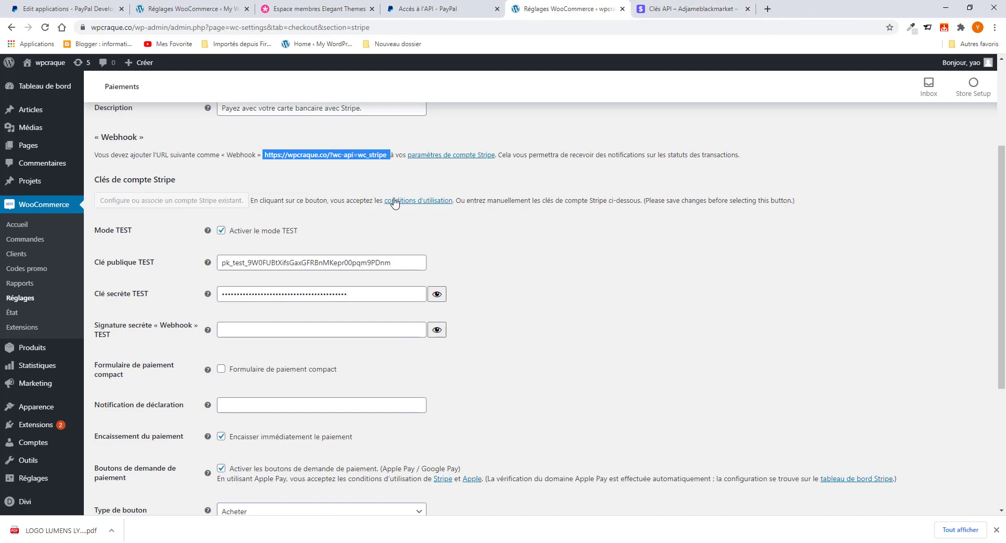
right_click(341, 153)
left_click(376, 151)
left_click(670, 12)
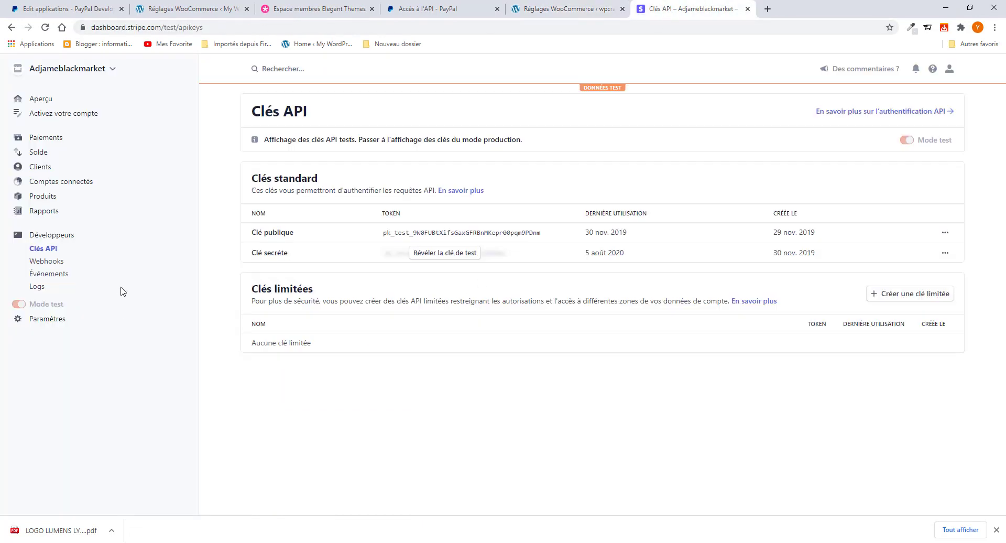
left_click(39, 262)
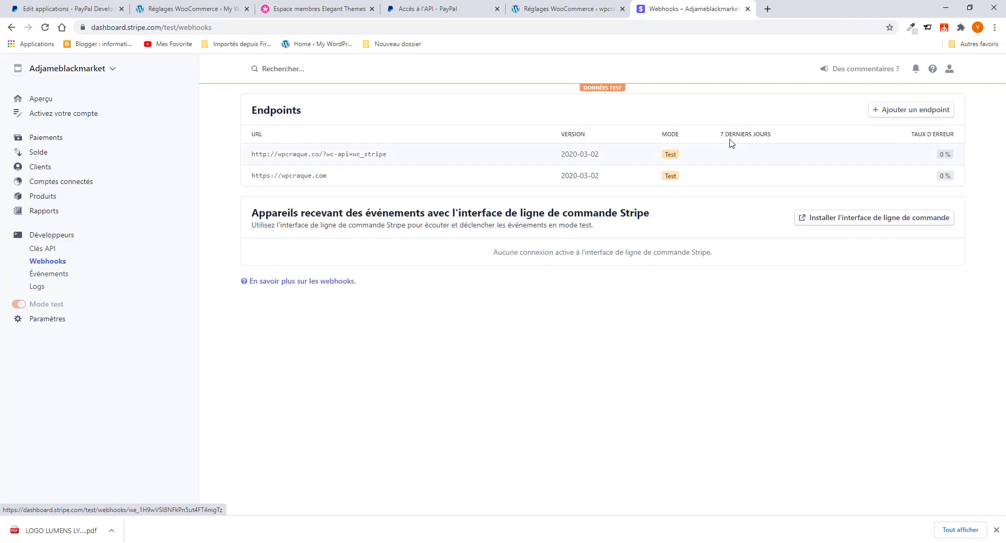
left_click(906, 113)
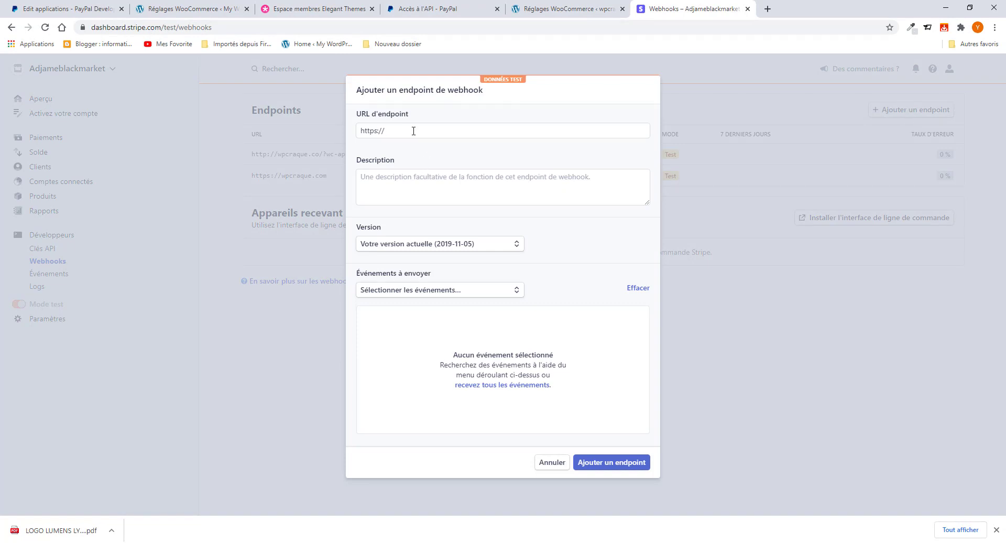
left_click(413, 131)
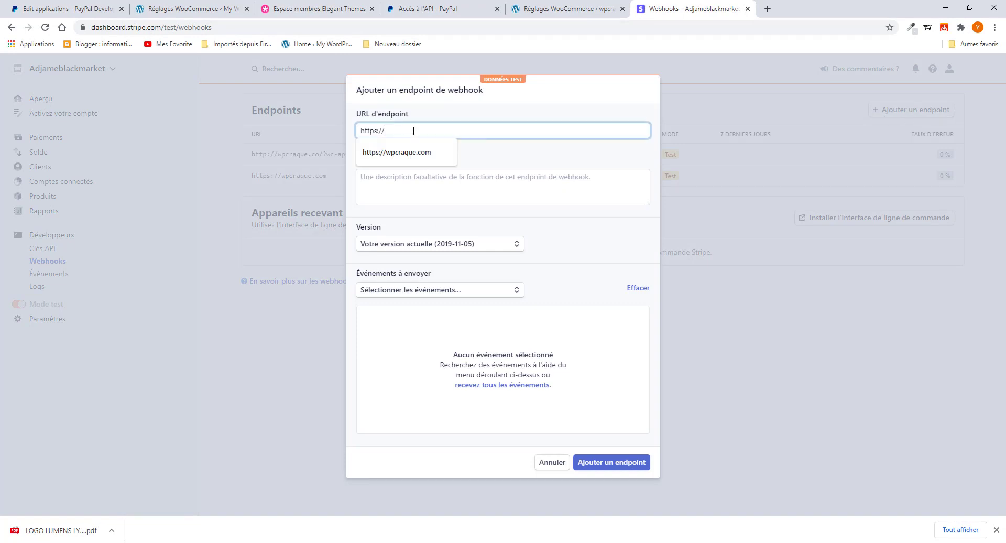
triple_click(370, 130)
key("ctrl+v")
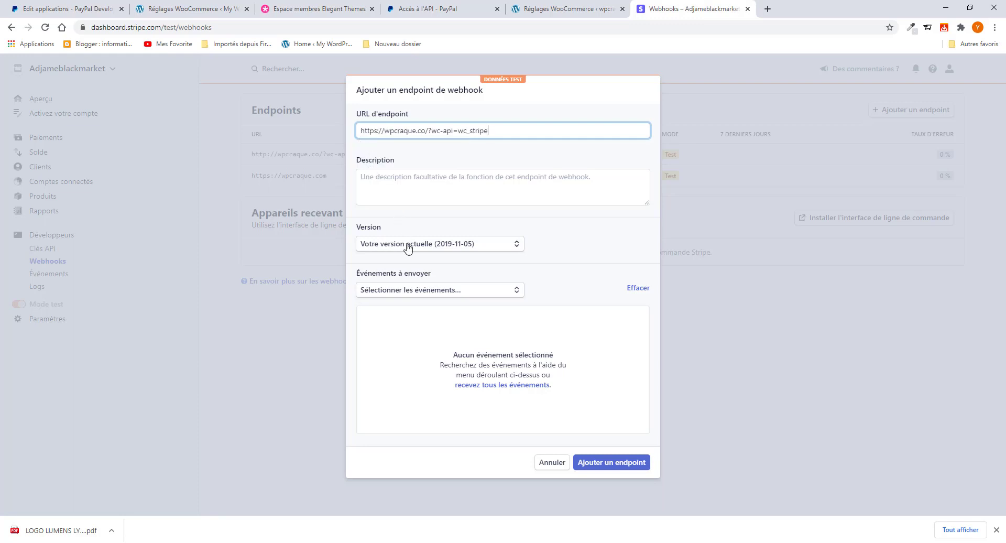
Step: Keep the current API version (2019-11-05), select all Charge events to send and add the webhook endpoint
left_click(434, 246)
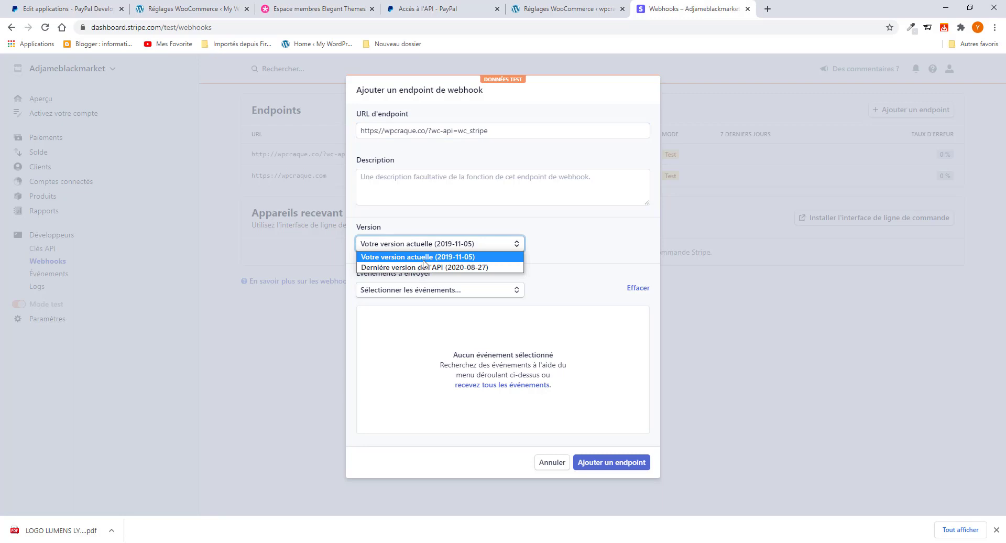
left_click(438, 257)
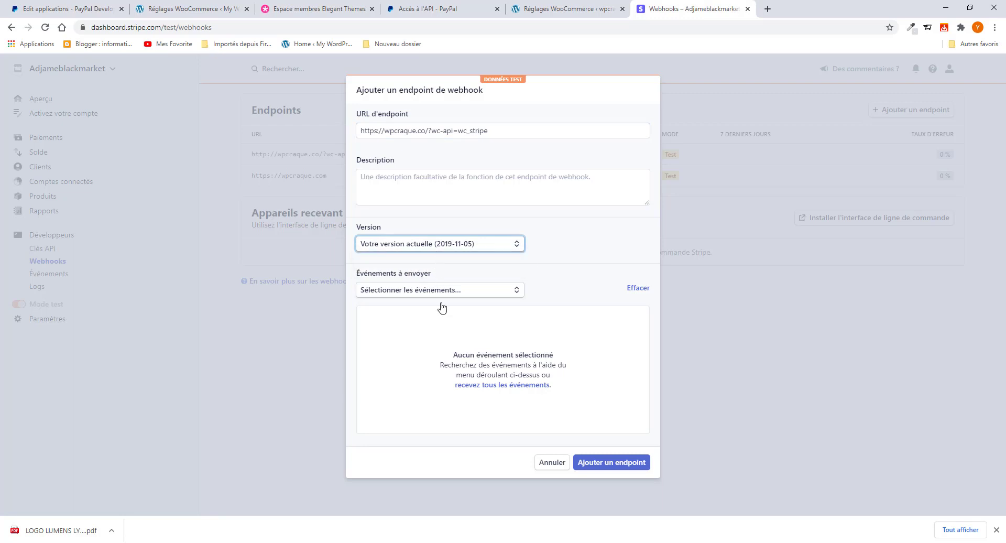
left_click(454, 294)
scroll(420, 375, "down", 5)
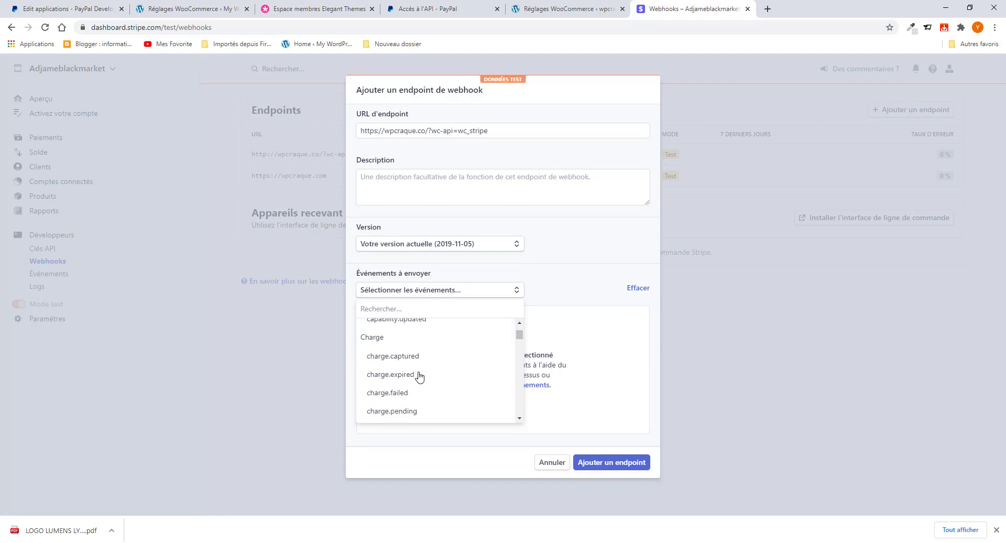
left_click(386, 341)
left_click(616, 470)
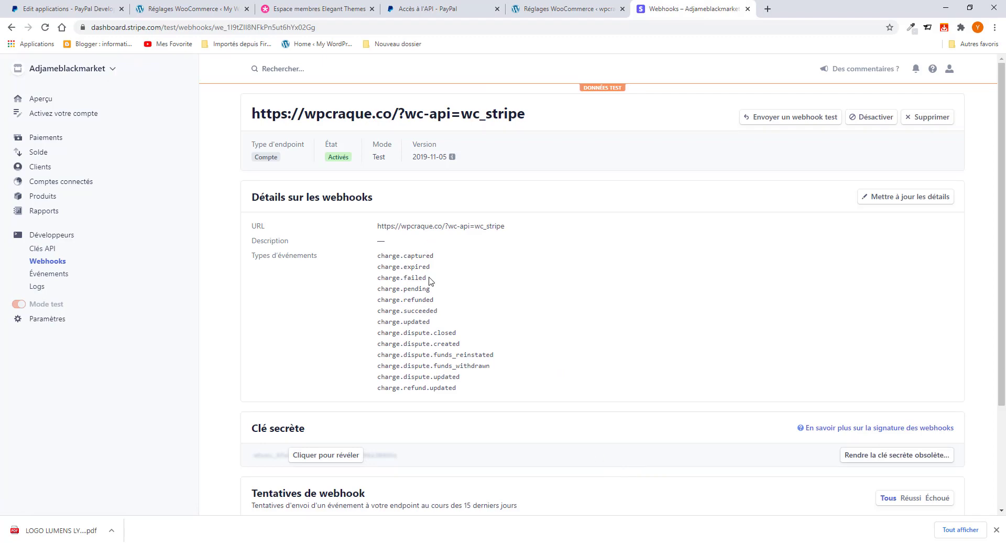
scroll(431, 278, "down", 3)
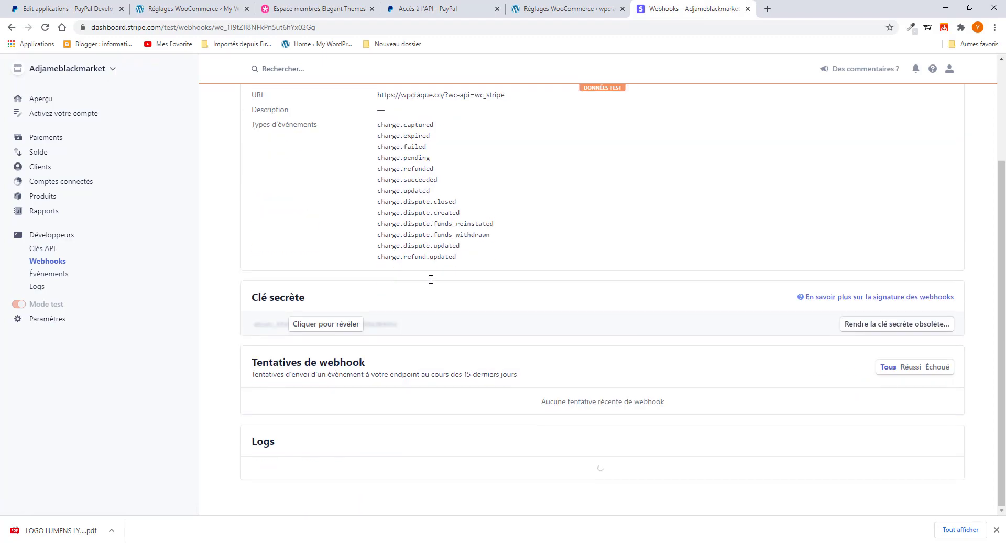
Step: Reveal the signing secret of the new webhook endpoint in the Stripe dashboard and copy it
left_click(314, 328)
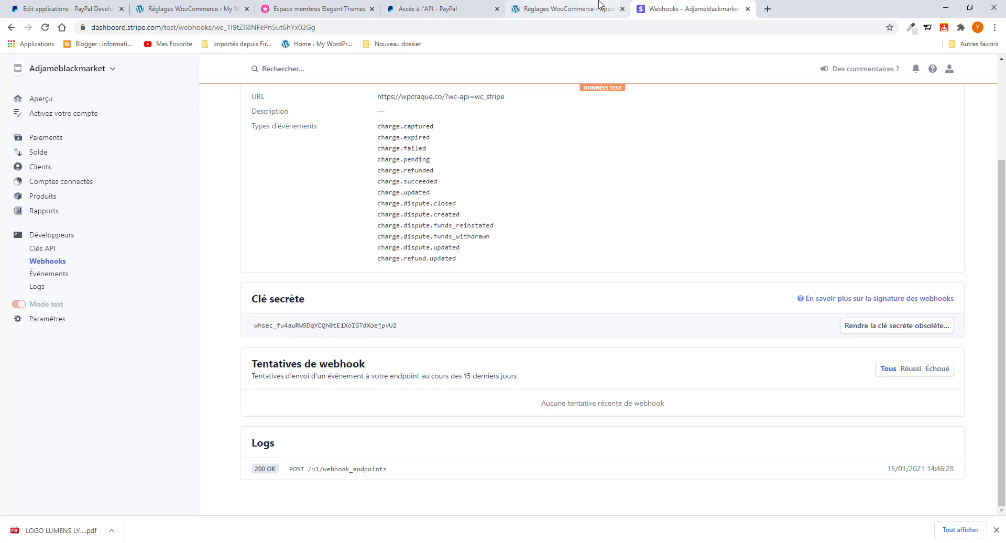
left_click(566, 9)
scroll(409, 291, "down", 3)
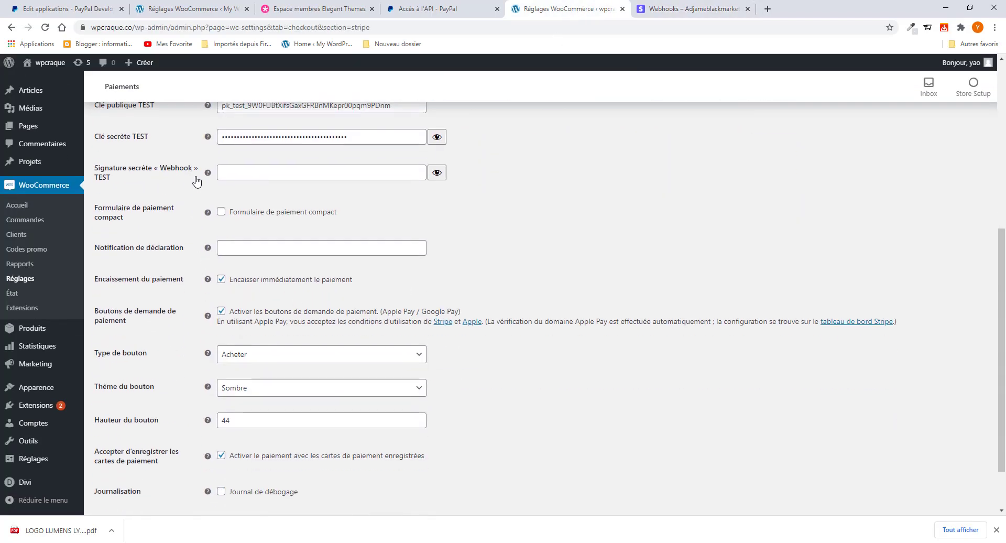
left_click(687, 9)
double_click(257, 325)
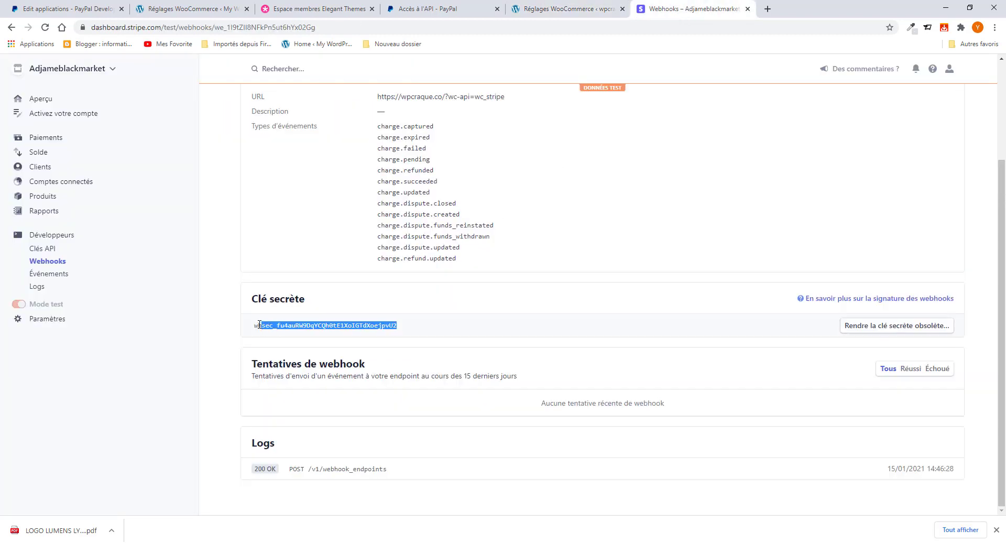
right_click(310, 330)
left_click(338, 337)
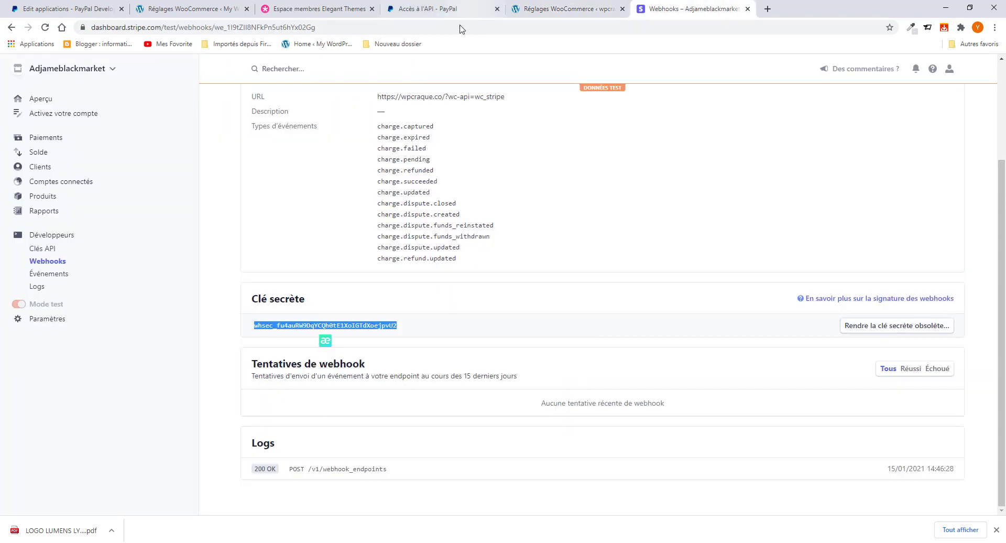
Step: Paste the webhook signing secret into the Signature secrète « Webhook » TEST field of the WooCommerce Stripe settings and save the changes
left_click(561, 6)
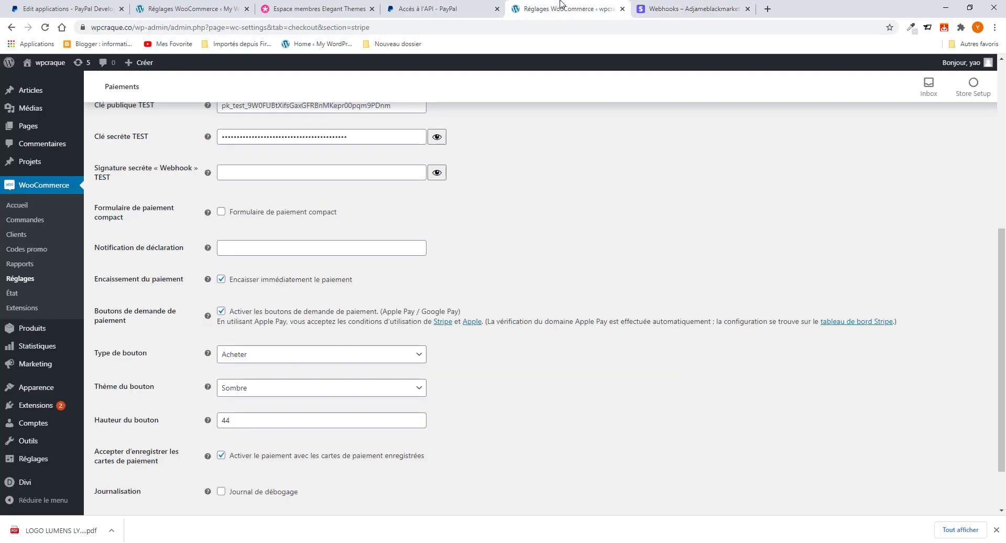
left_click(239, 174)
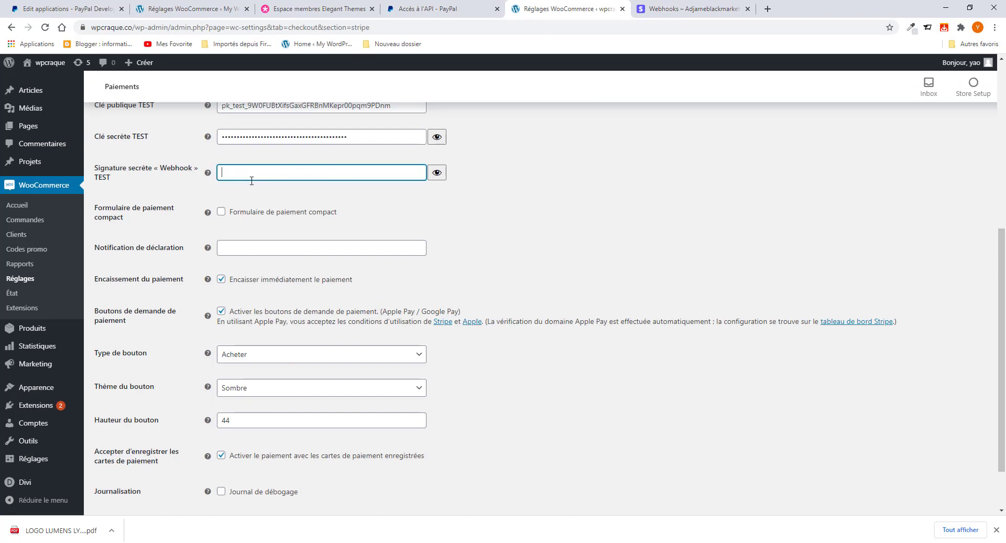
key("ctrl+v")
scroll(264, 267, "down", 2)
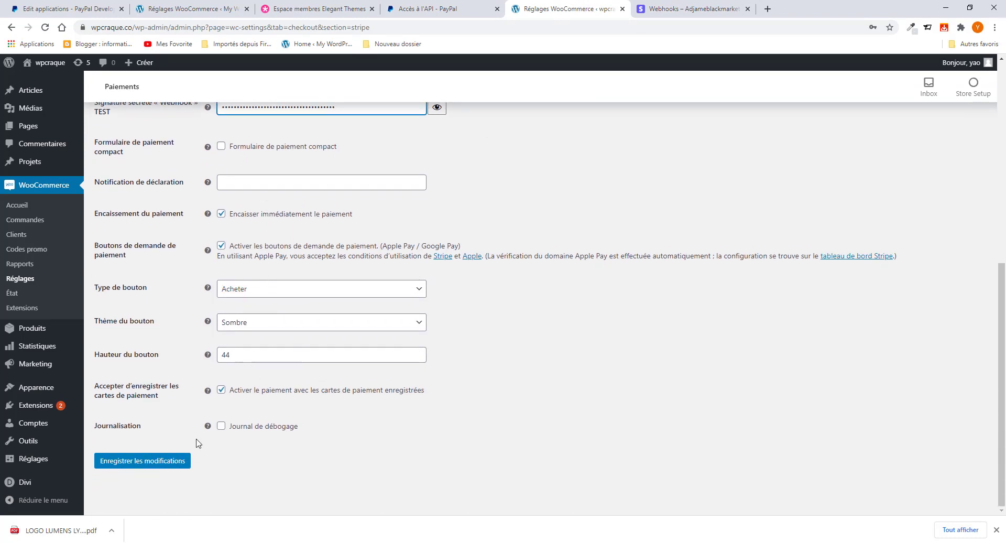
left_click(168, 461)
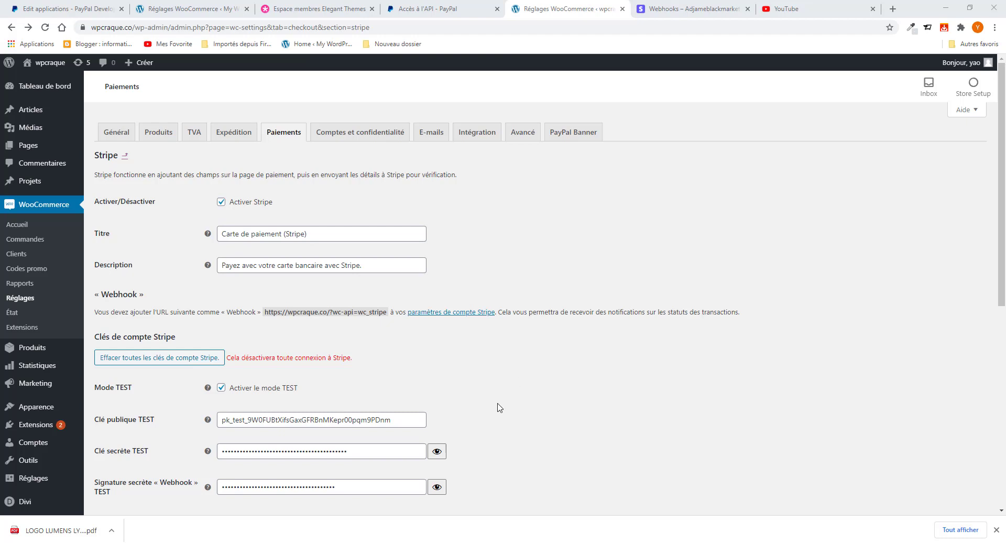
Step: Review which payment methods are enabled in the WooCommerce payment settings
left_click(287, 137)
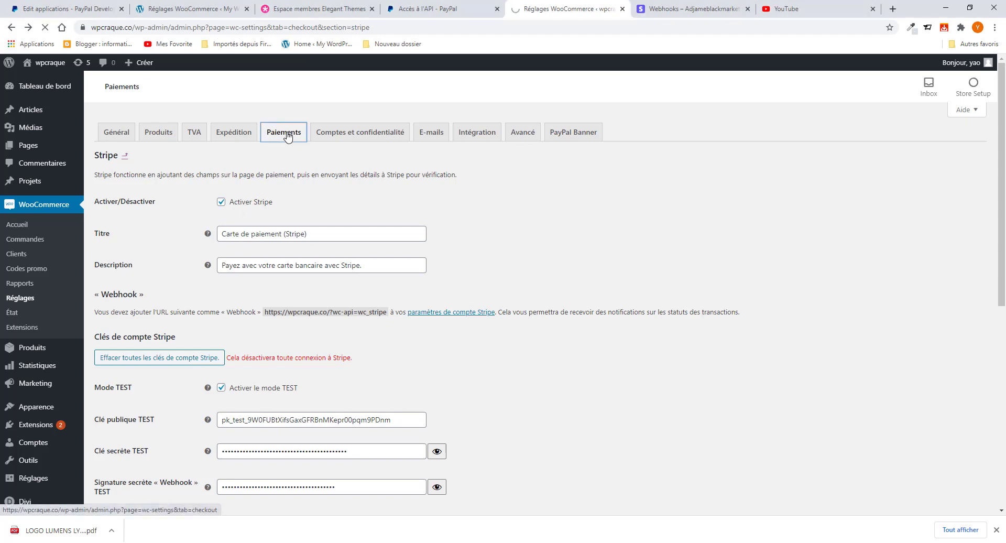
scroll(302, 249, "down", 3)
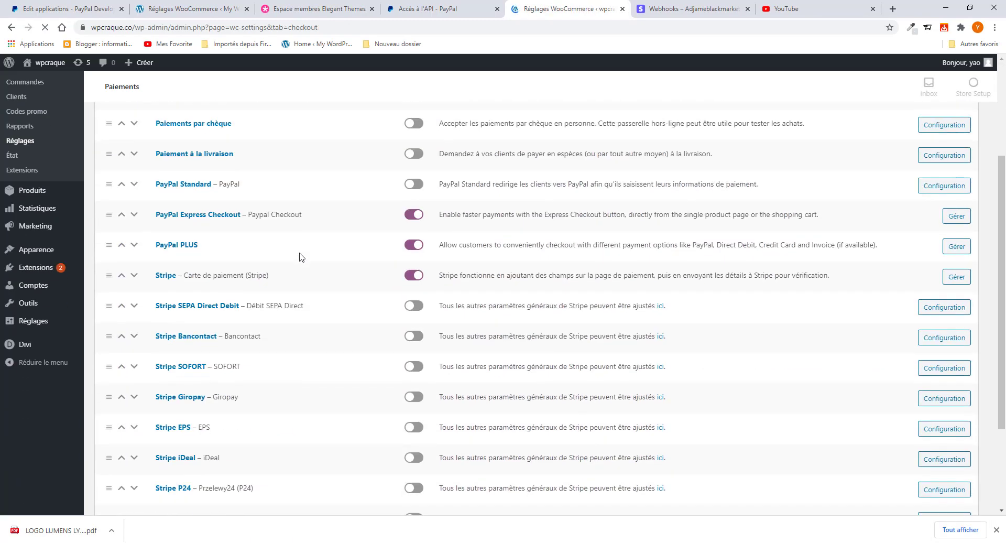
scroll(302, 256, "down", 3)
scroll(302, 257, "up", 2)
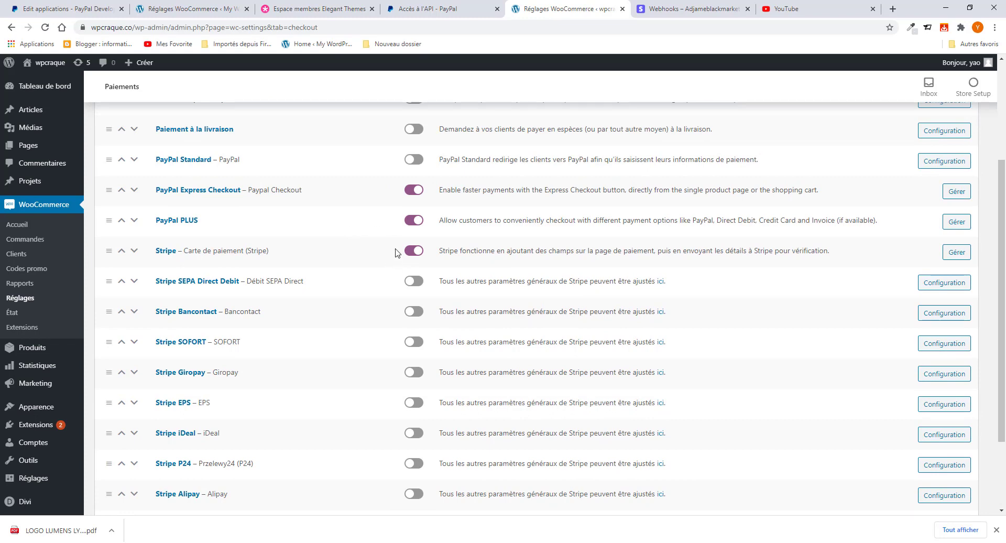
scroll(435, 171, "up", 3)
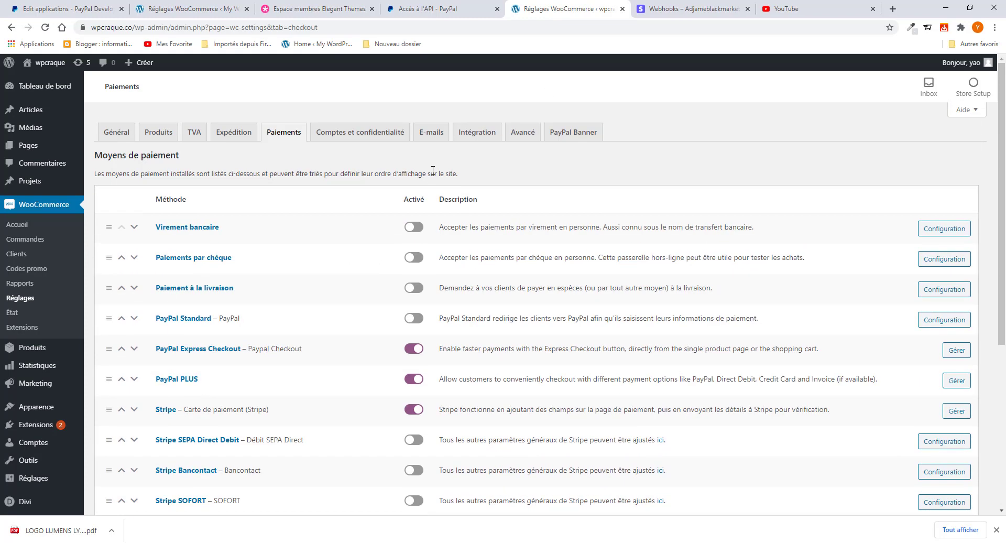
Step: Examine the WooCommerce accounts and privacy settings, from guest checkout and account creation to personal data retention
left_click(362, 135)
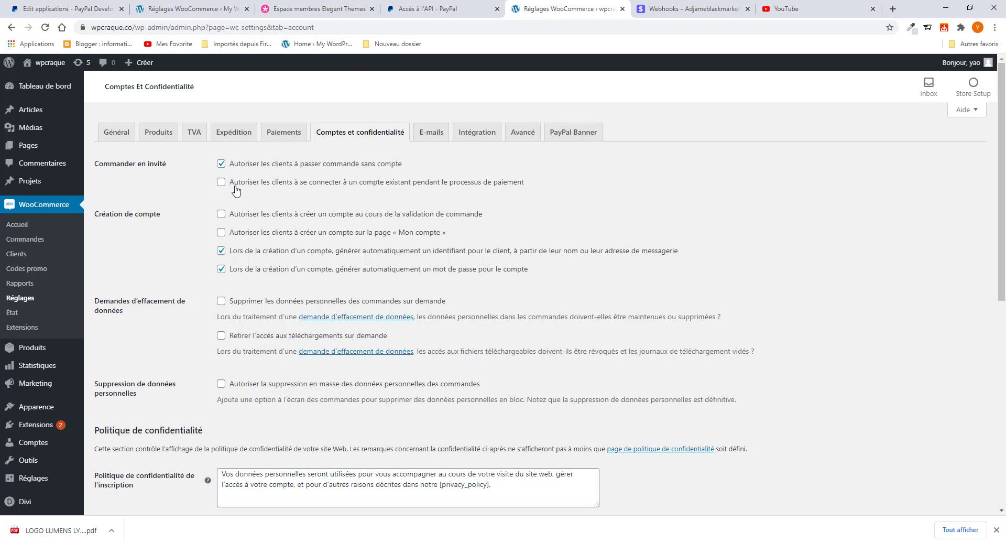
scroll(254, 241, "down", 2)
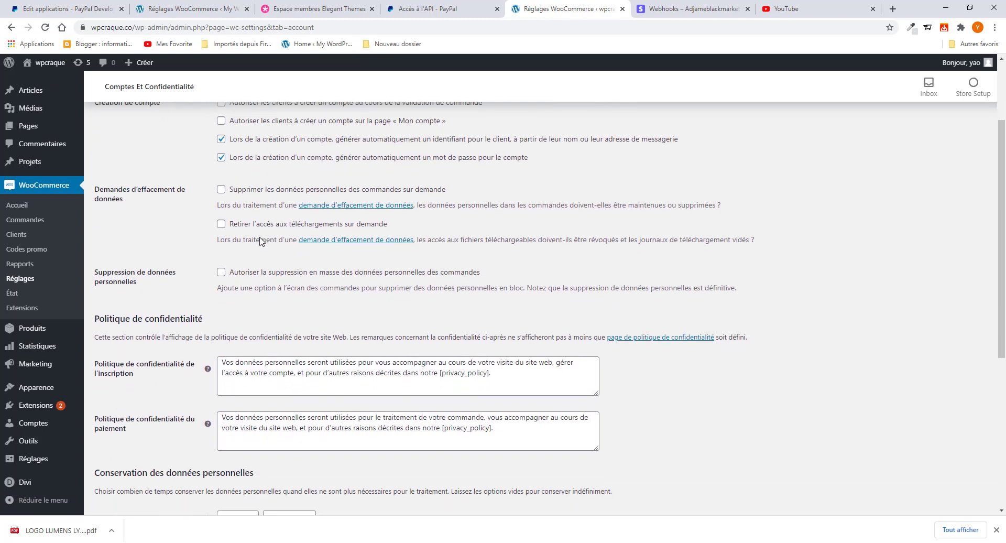
scroll(260, 241, "down", 5)
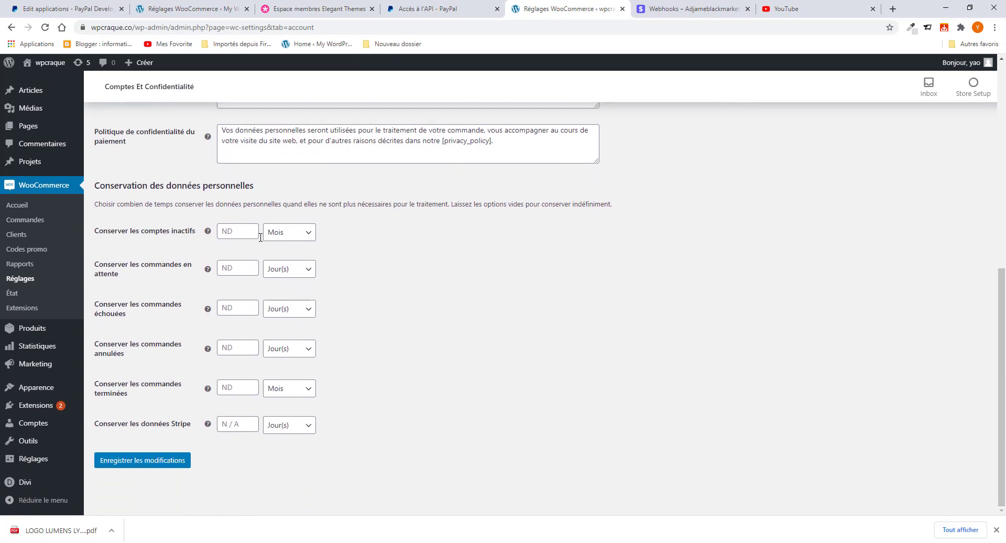
scroll(260, 241, "up", 5)
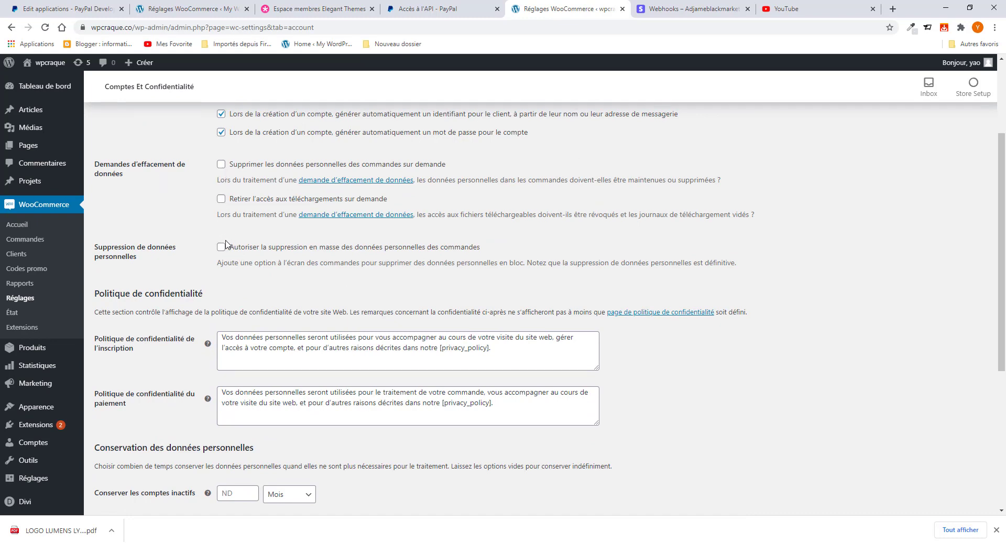
scroll(224, 309, "down", 5)
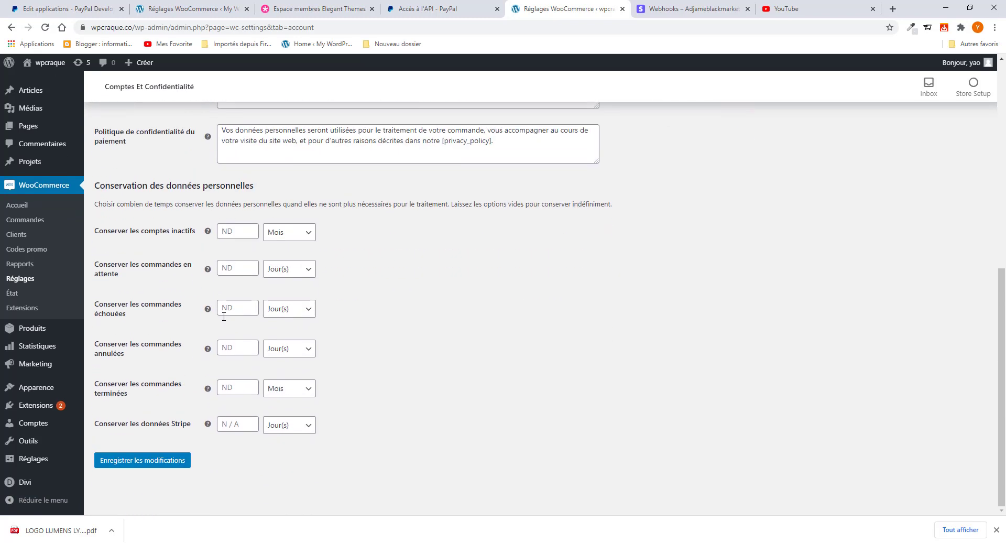
scroll(223, 317, "up", 8)
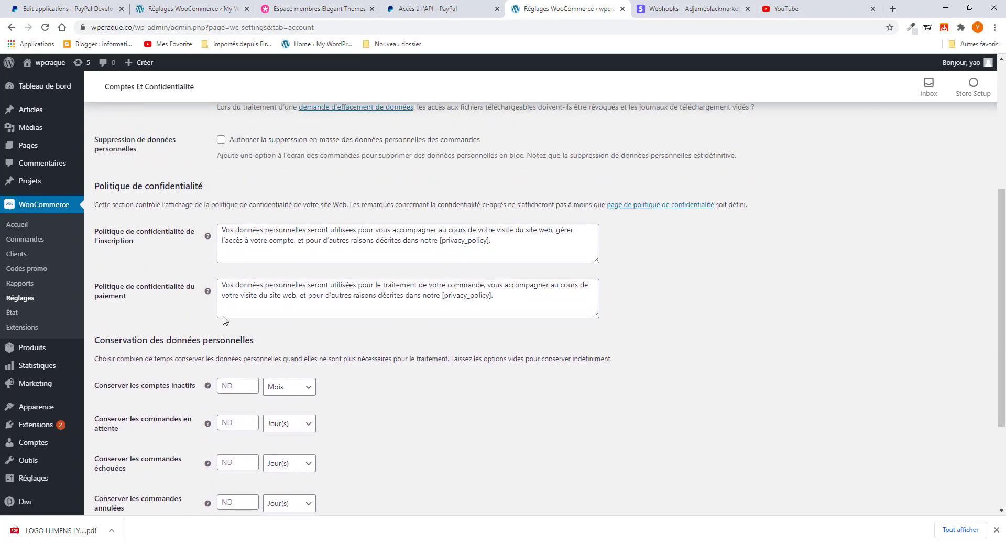
Step: Look through the list of WooCommerce e-mail notifications and their recipients
left_click(426, 137)
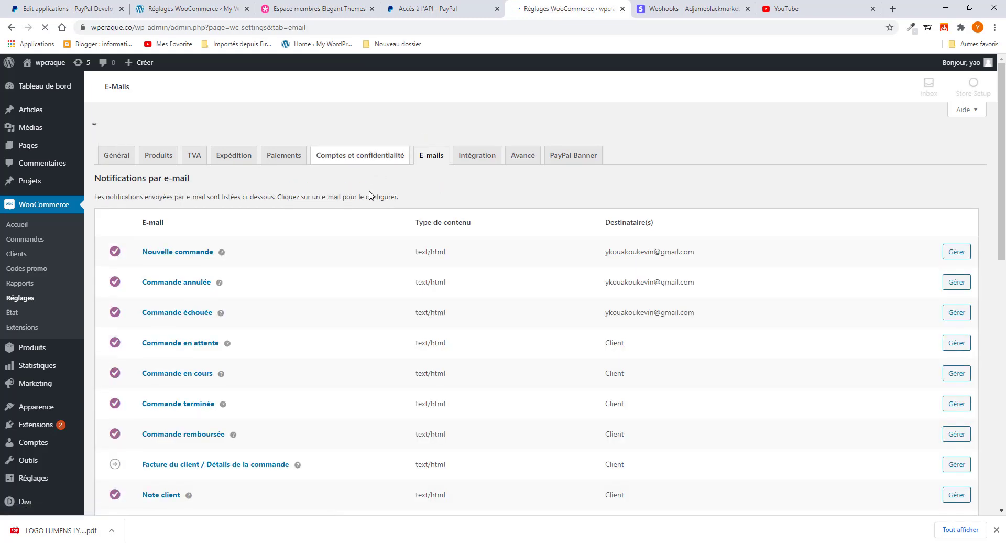
scroll(370, 197, "down", 3)
scroll(369, 196, "up", 5)
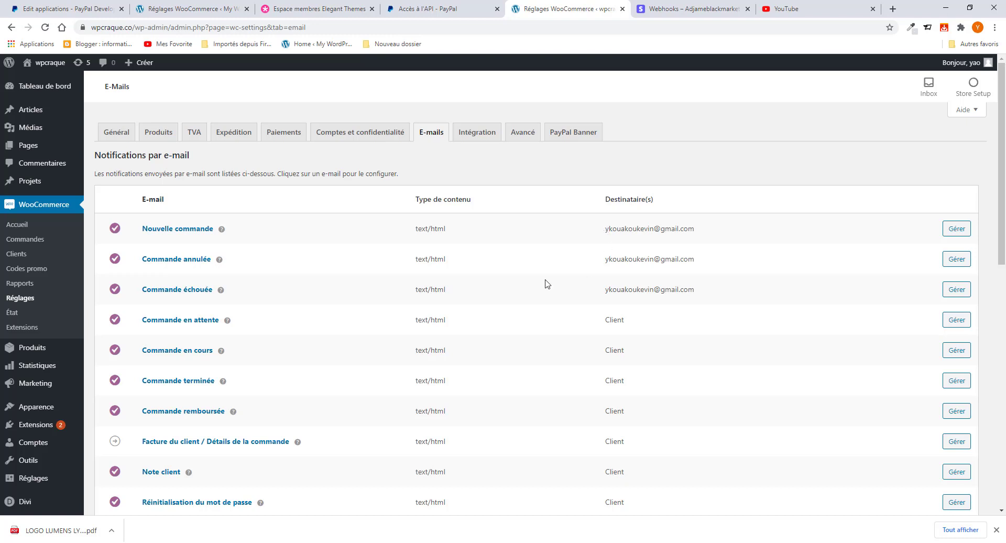
scroll(271, 272, "down", 3)
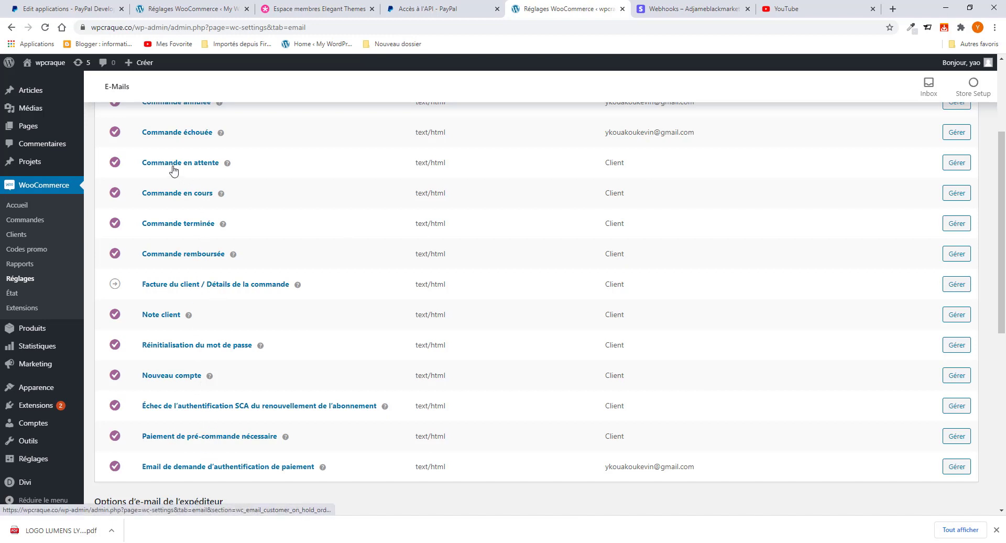
scroll(192, 191, "up", 1)
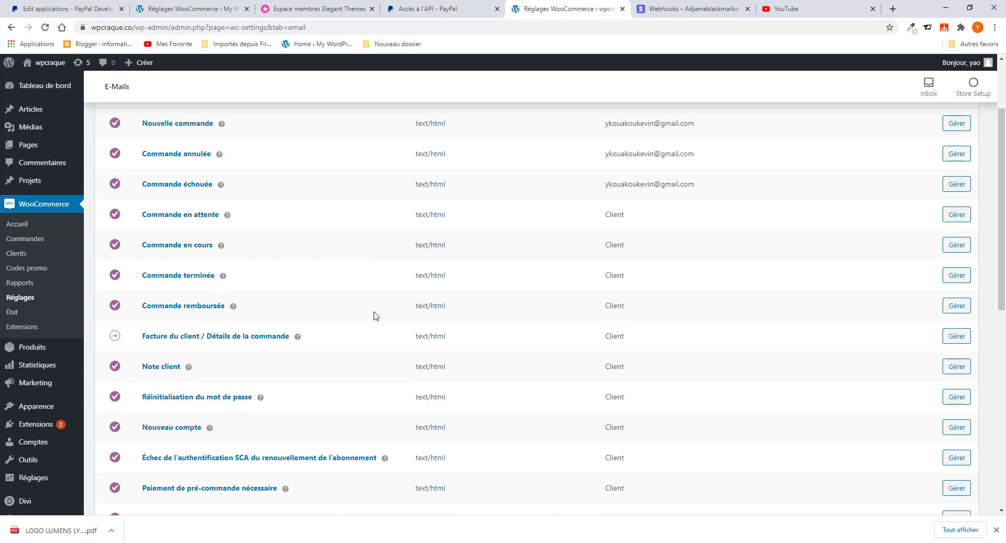
scroll(373, 313, "down", 5)
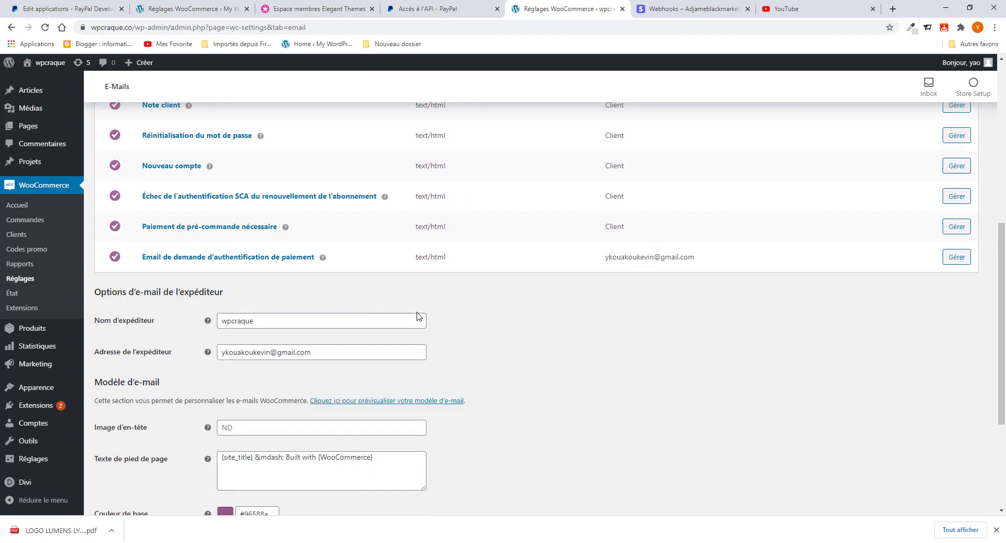
scroll(420, 316, "down", 1)
scroll(473, 314, "up", 3)
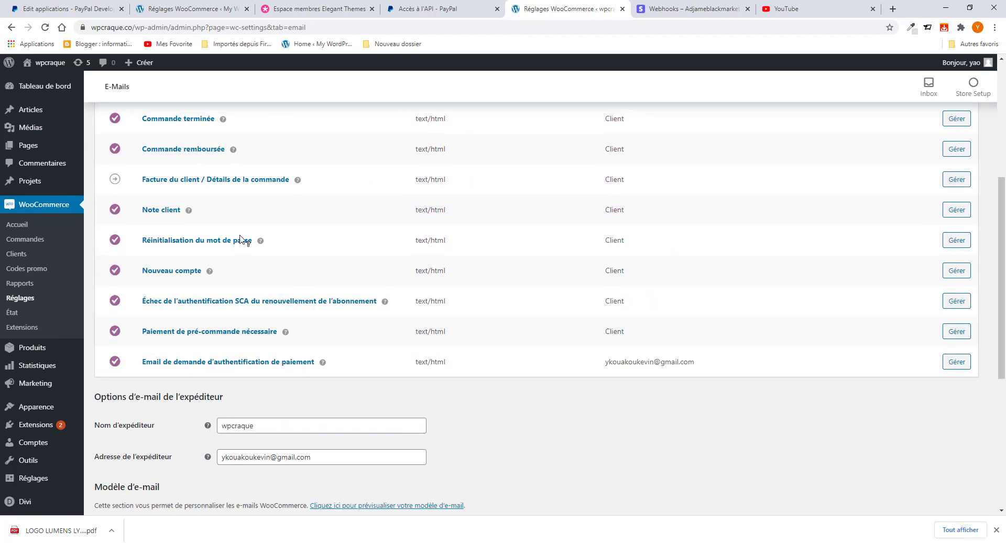
scroll(836, 296, "up", 2)
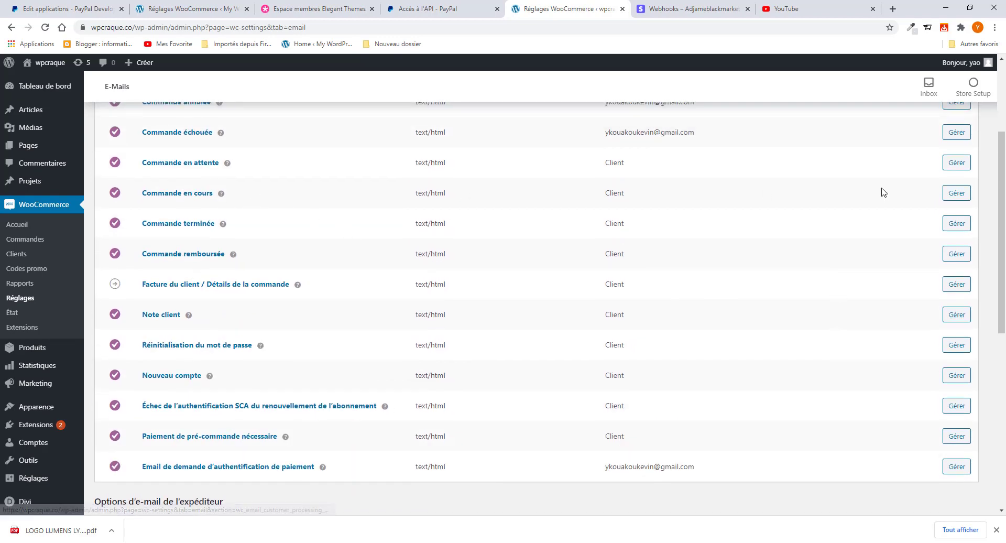
Step: Open the Commande en attente e-mail notification and check its additional content and the available e-mail types
left_click(954, 164)
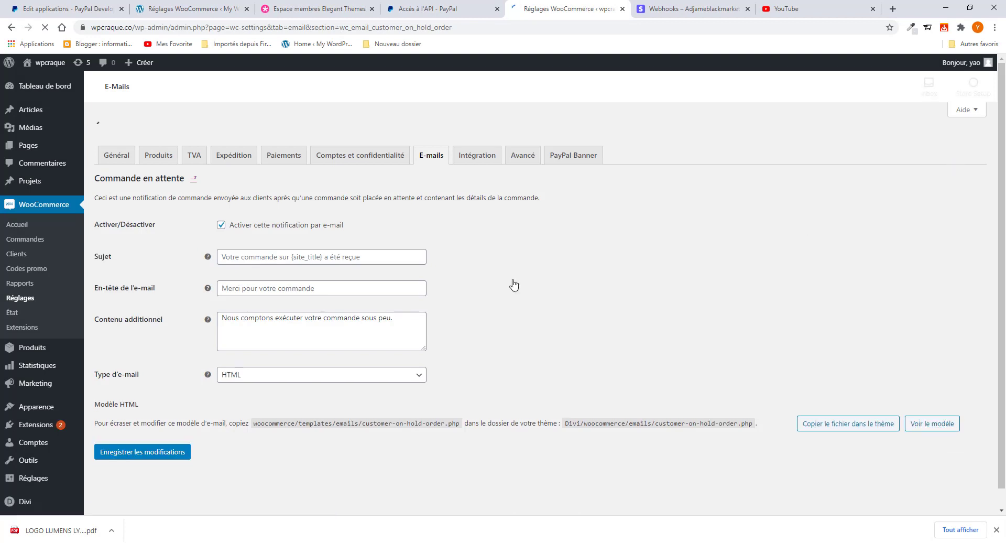
left_click_drag(393, 298, 212, 308)
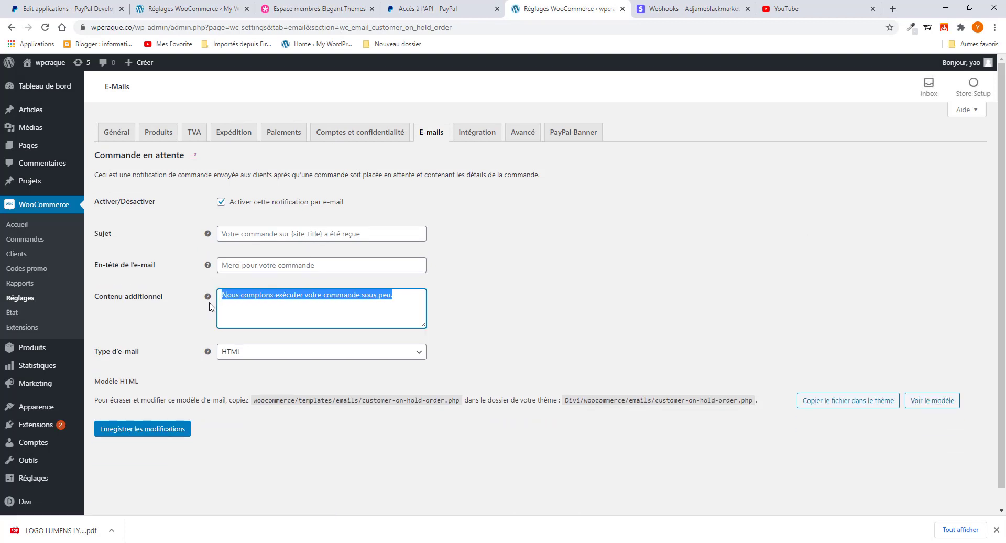
left_click(268, 358)
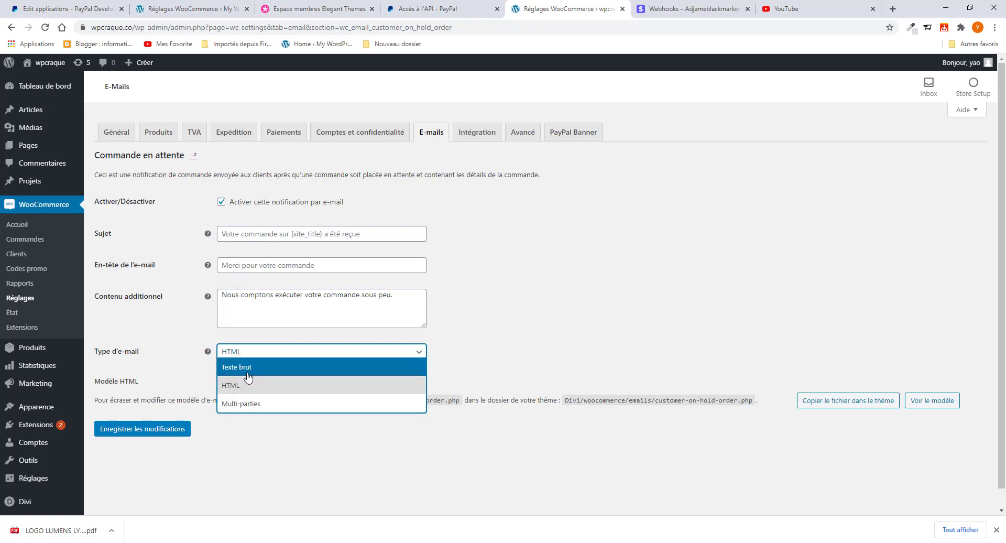
left_click(196, 333)
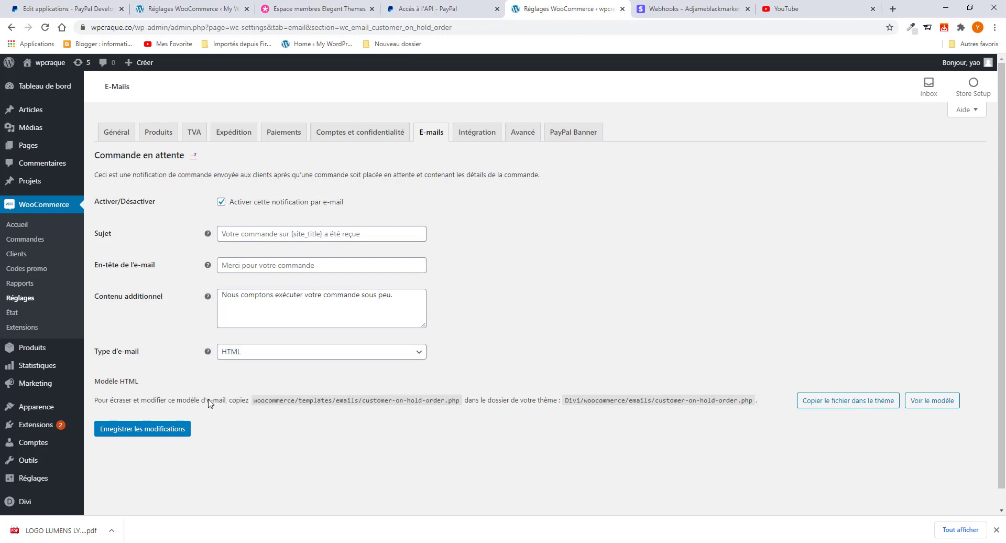
Step: Return to the general e-mail settings and examine the sender name, sender address and e-mail template options
left_click(431, 135)
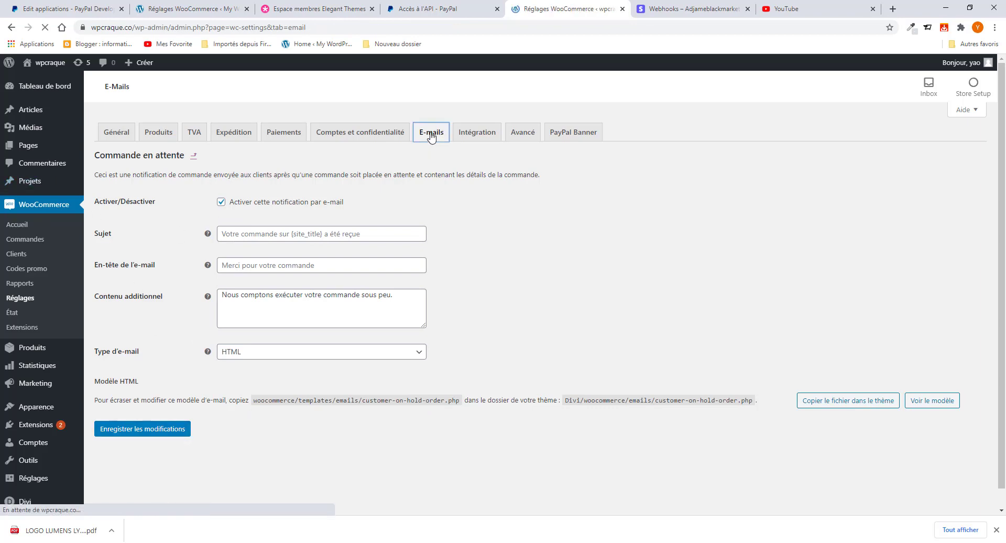
scroll(351, 299, "down", 5)
scroll(311, 386, "down", 2)
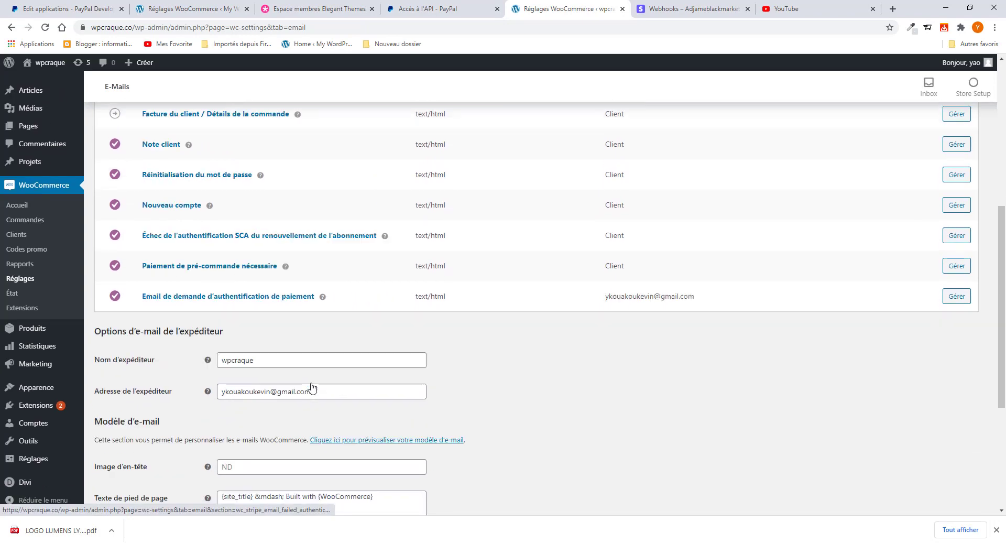
left_click_drag(279, 344, 219, 344)
scroll(266, 373, "down", 1)
scroll(268, 375, "down", 1)
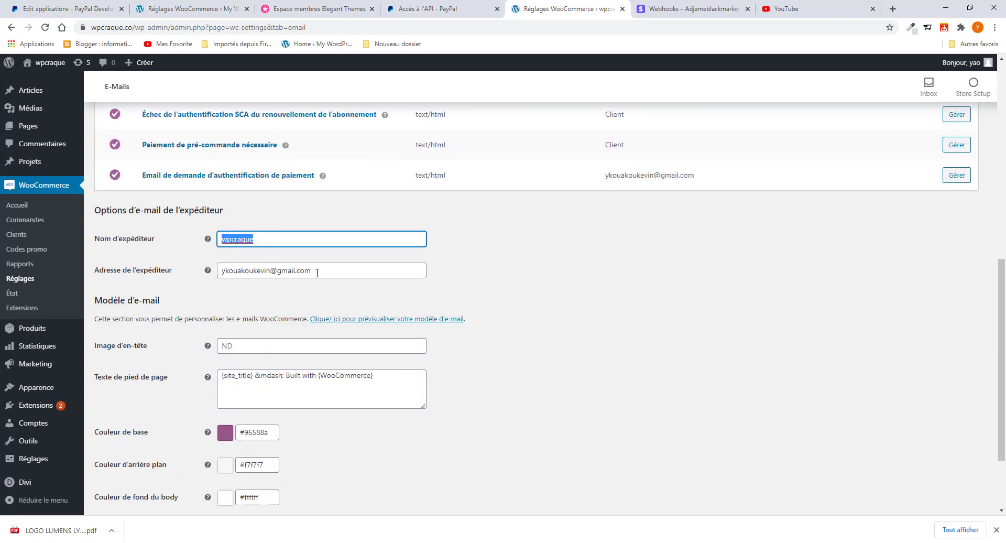
left_click_drag(316, 268, 210, 274)
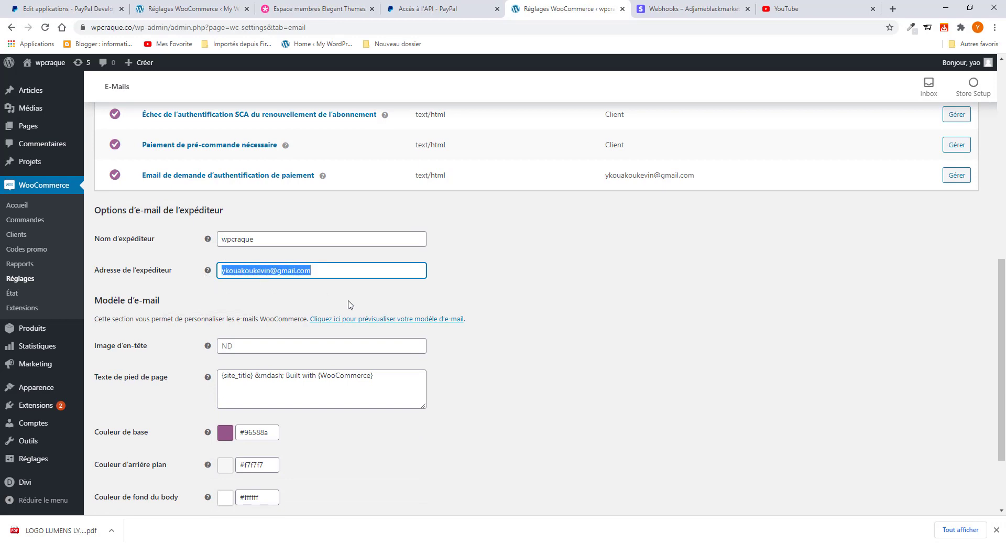
scroll(343, 323, "down", 2)
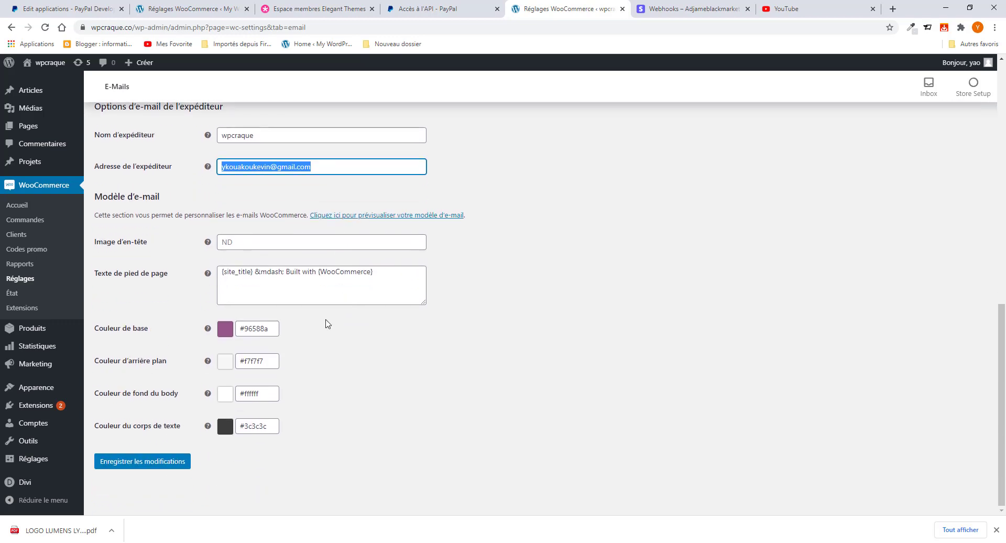
scroll(325, 323, "up", 2)
scroll(280, 292, "down", 2)
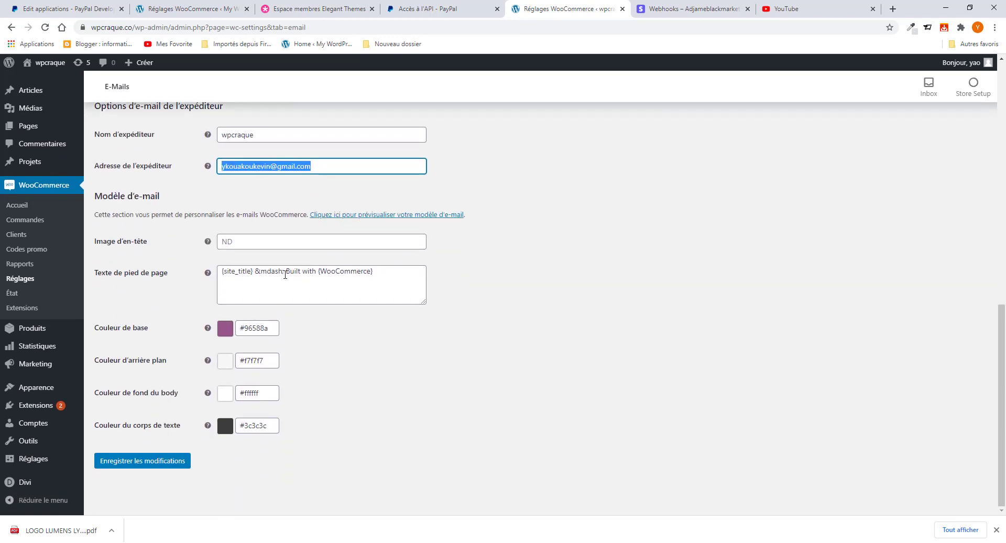
Step: Check the footer text of the e-mail template and look at the MaxMind geolocation settings under Intégration
left_click_drag(317, 271, 287, 271)
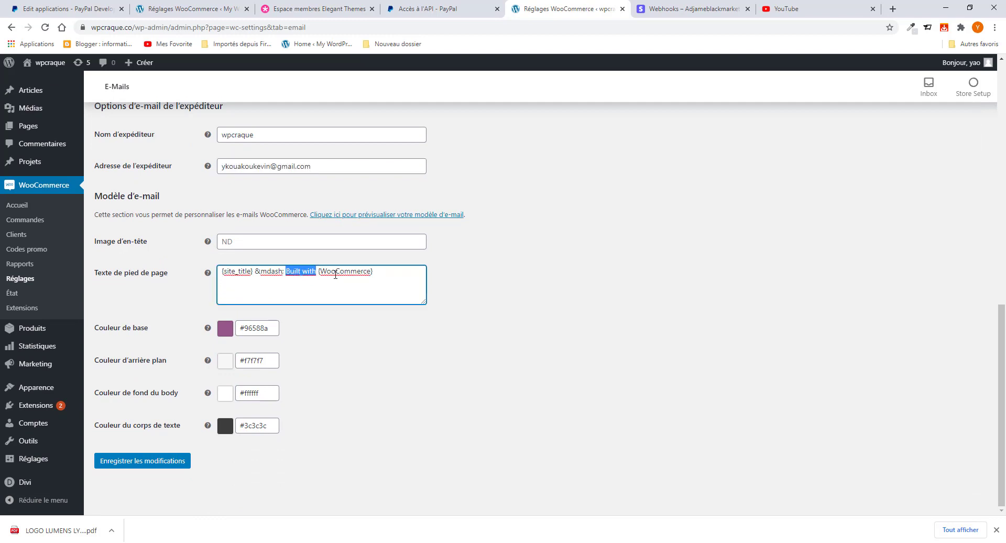
left_click_drag(319, 270, 370, 273)
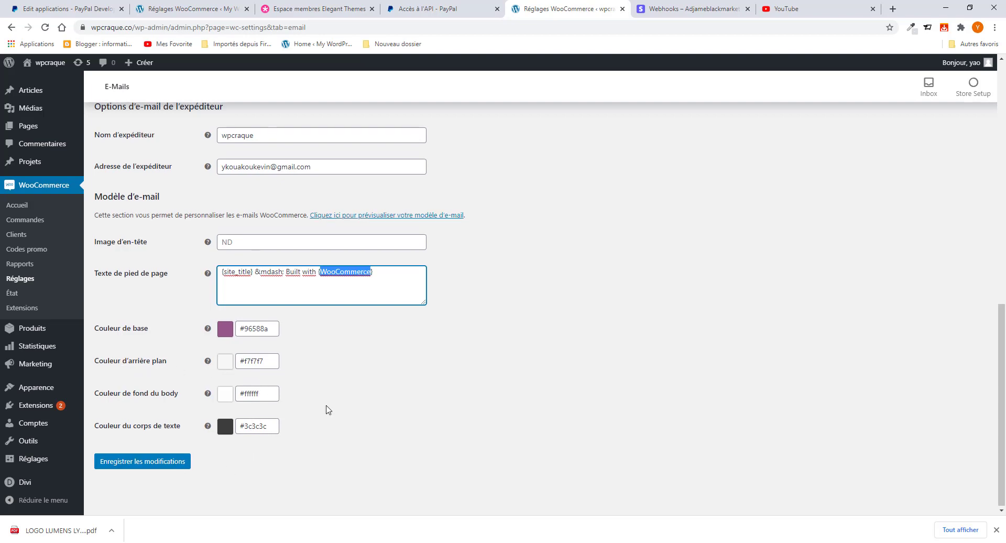
scroll(326, 408, "up", 10)
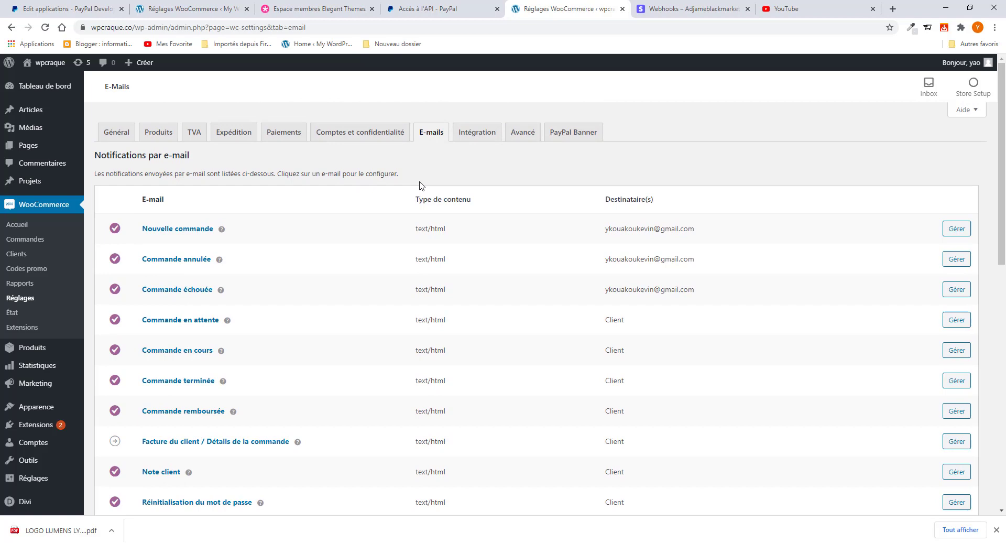
left_click(473, 135)
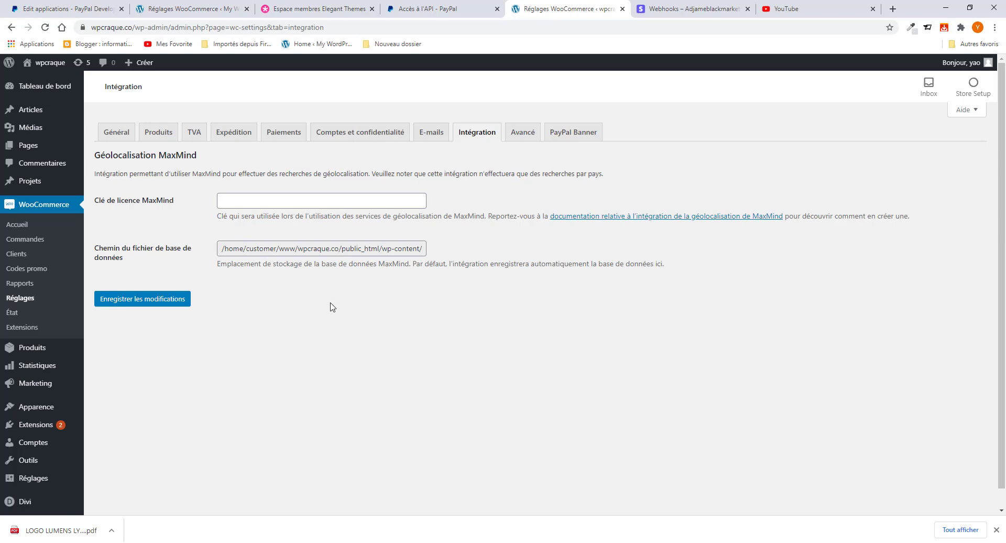
Step: In the advanced WooCommerce settings, assign the Politique de confidentialité page as the Conditions générales de vente page
left_click(517, 138)
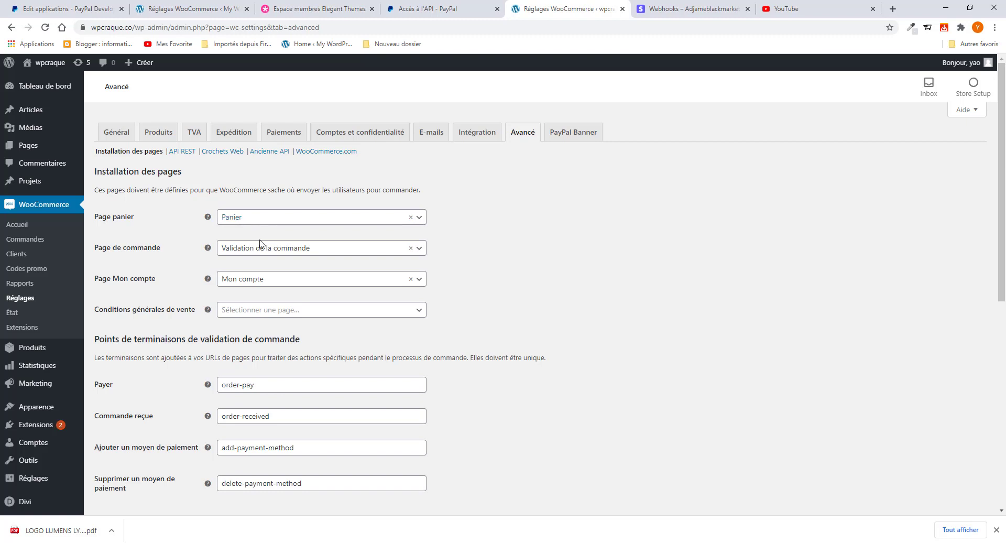
scroll(283, 292, "down", 1)
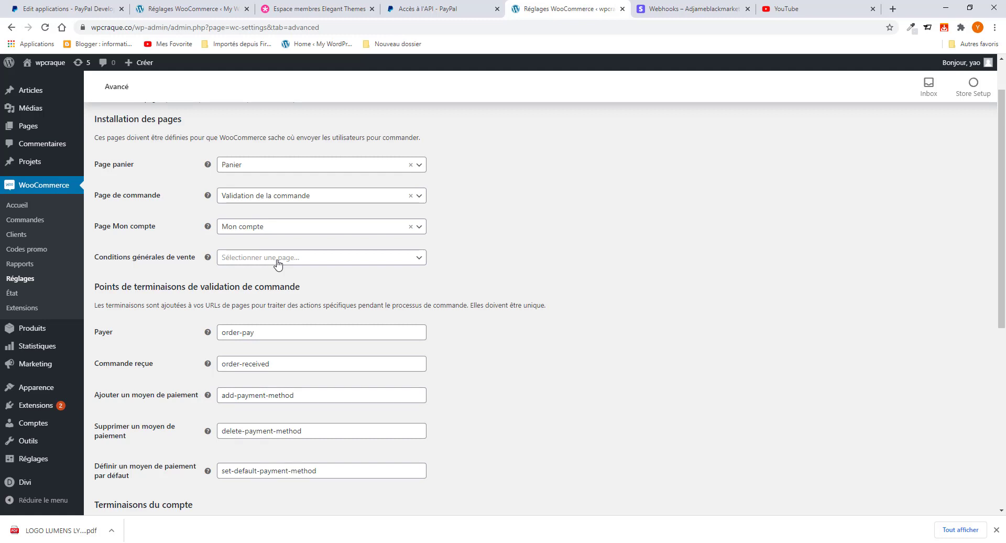
left_click(278, 265)
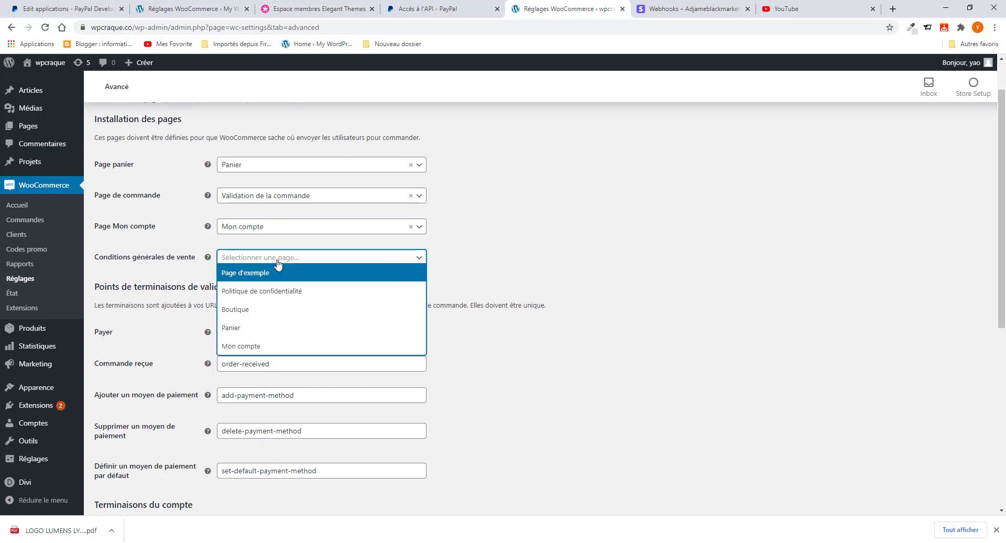
left_click(286, 292)
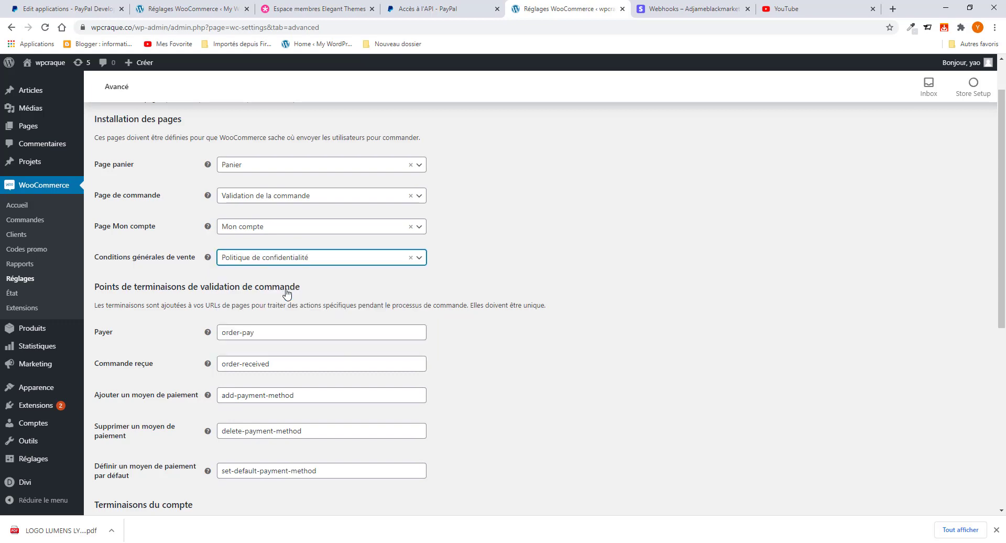
Step: Review the checkout and account endpoints, leaving them as they are, and save the advanced settings
scroll(287, 294, "down", 2)
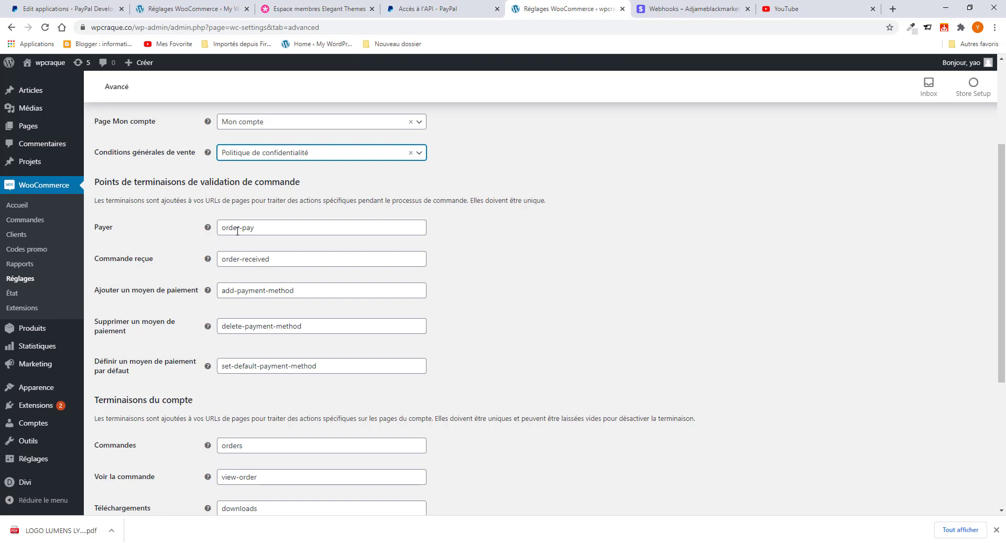
double_click(231, 228)
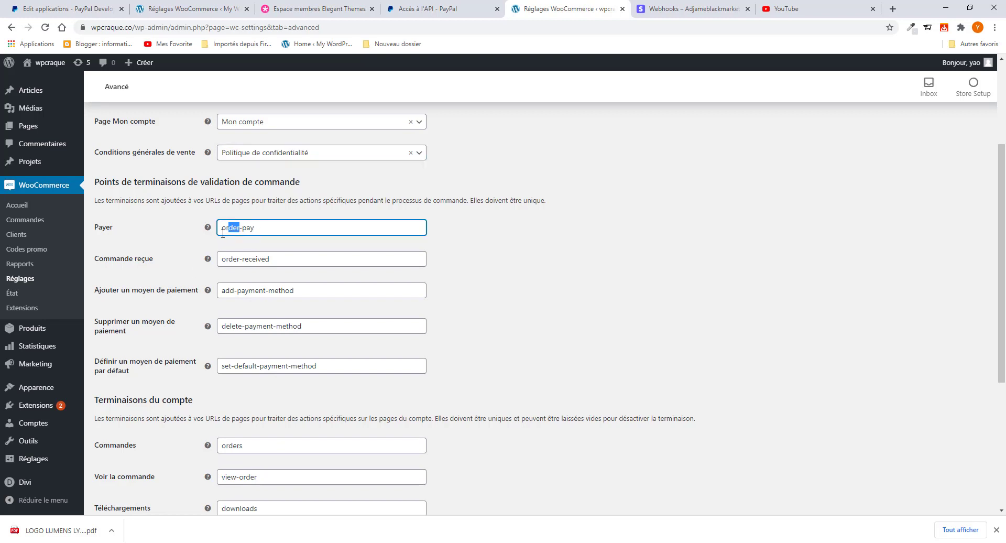
left_click(273, 234)
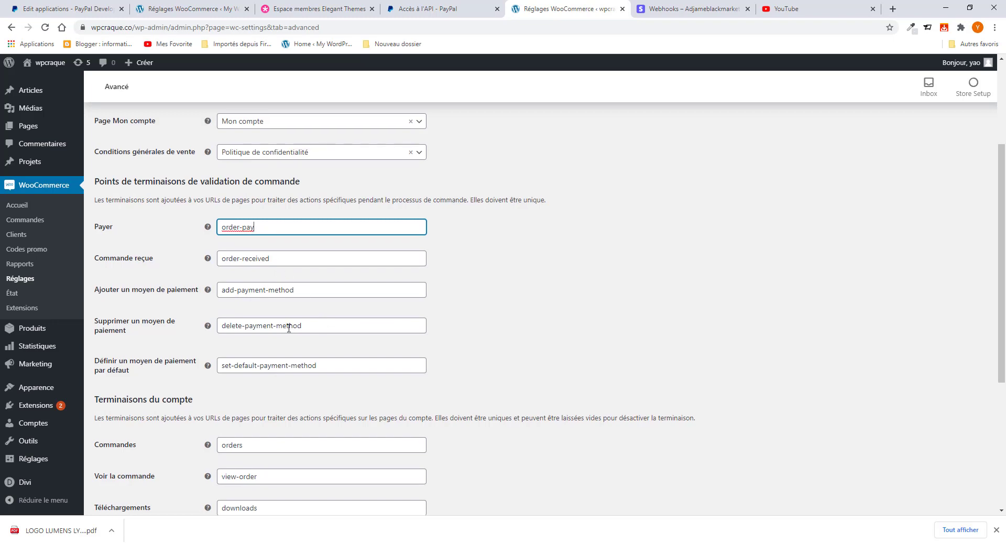
scroll(289, 329, "down", 5)
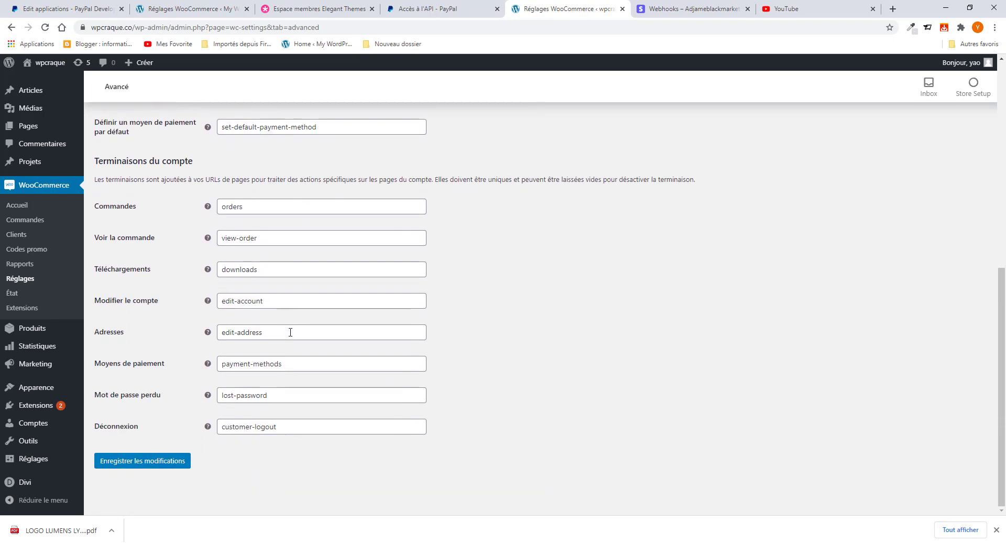
left_click(135, 464)
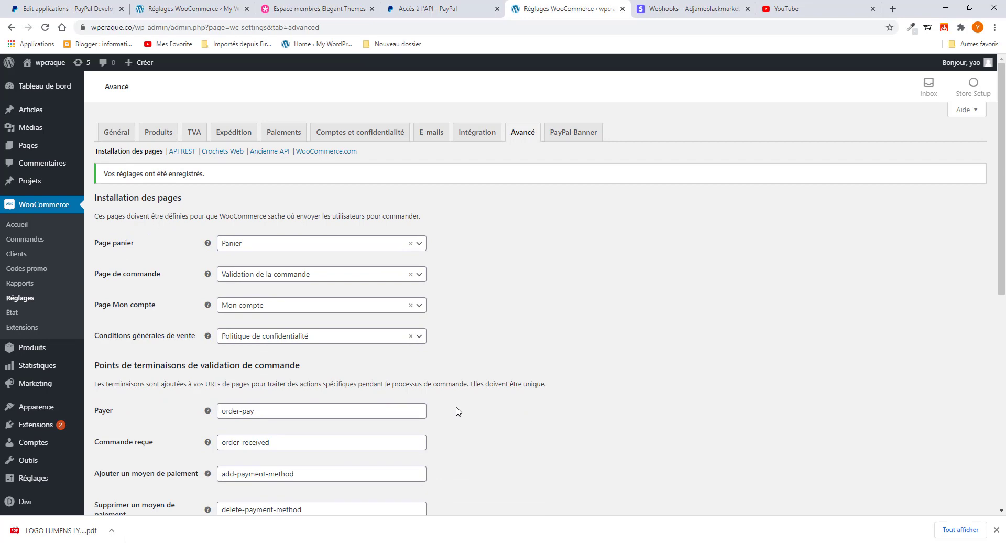
Step: Enable the PayPal Banner in its WooCommerce settings, look over the layout options and save the changes
left_click(565, 141)
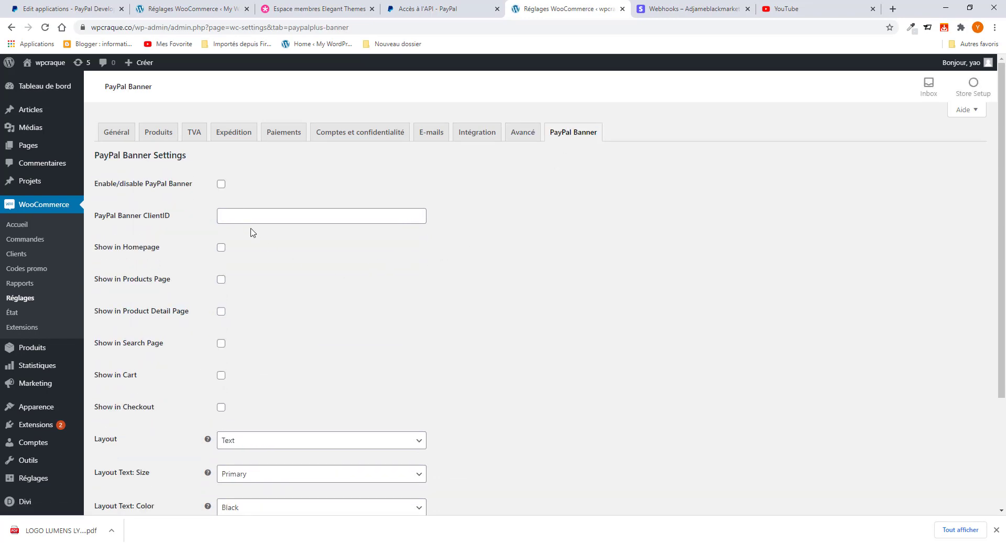
left_click(221, 185)
scroll(297, 283, "down", 3)
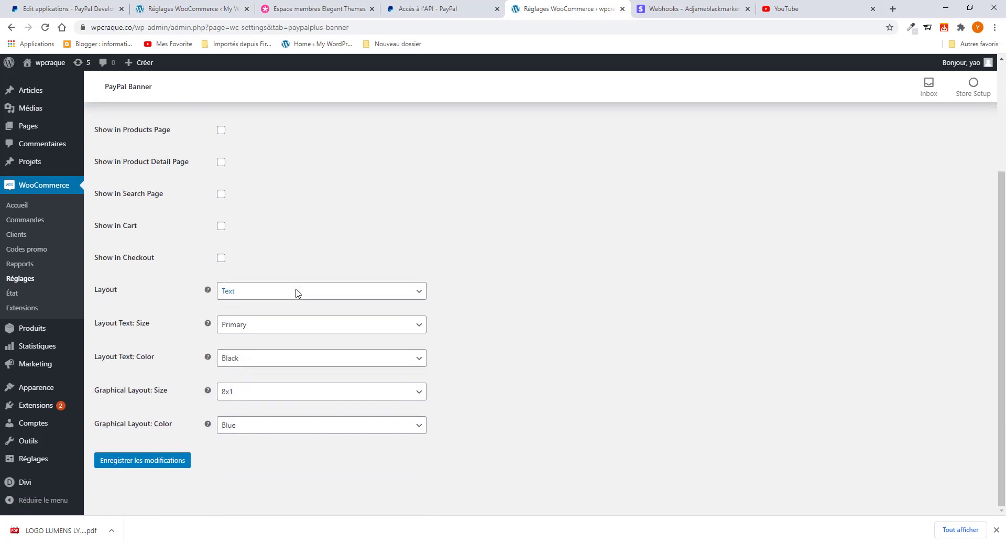
scroll(297, 292, "up", 3)
scroll(296, 291, "down", 3)
left_click(140, 464)
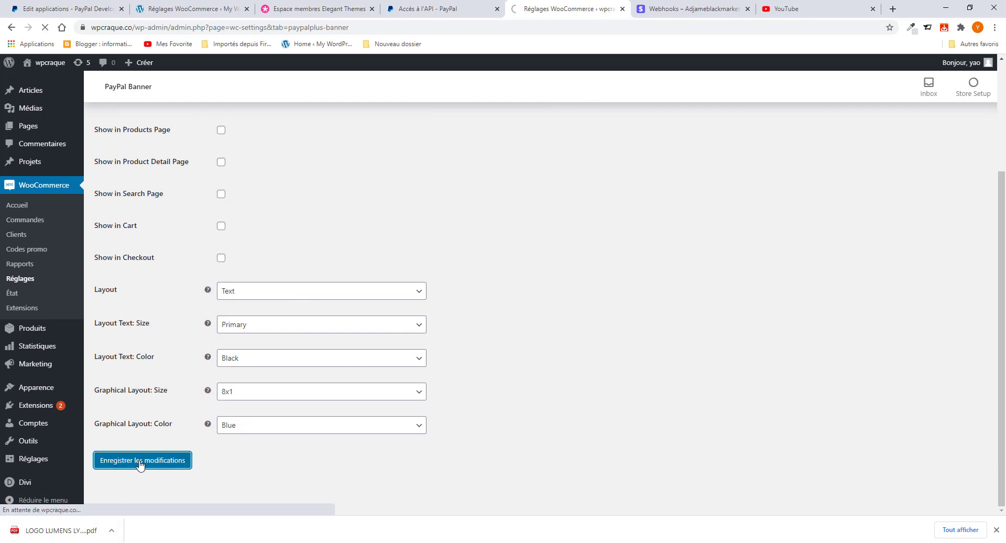